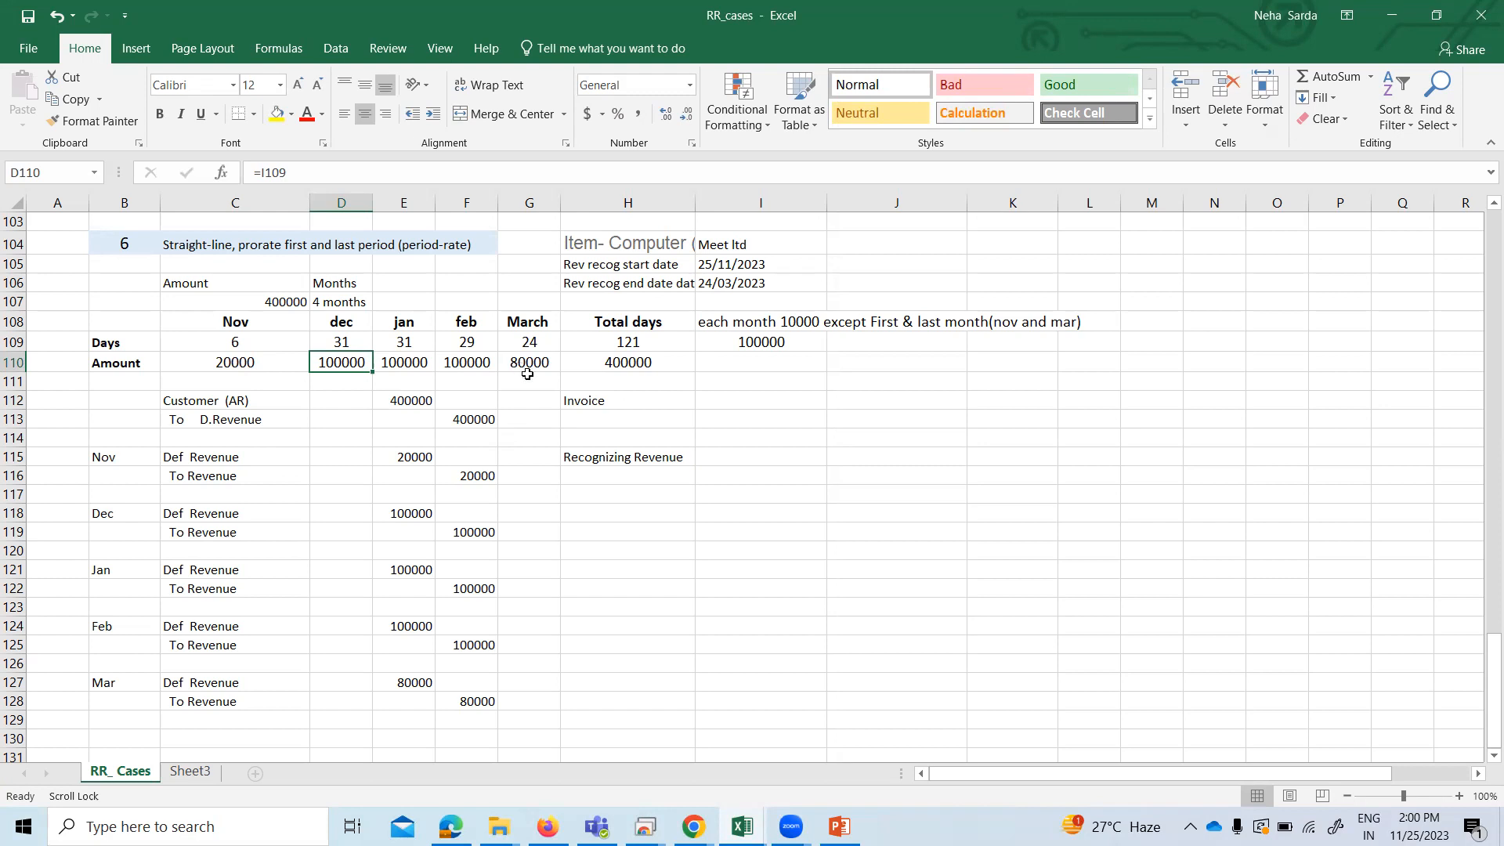
Examine the monthly rate in I109 and the November and March days and amounts of case 6.
click(746, 345)
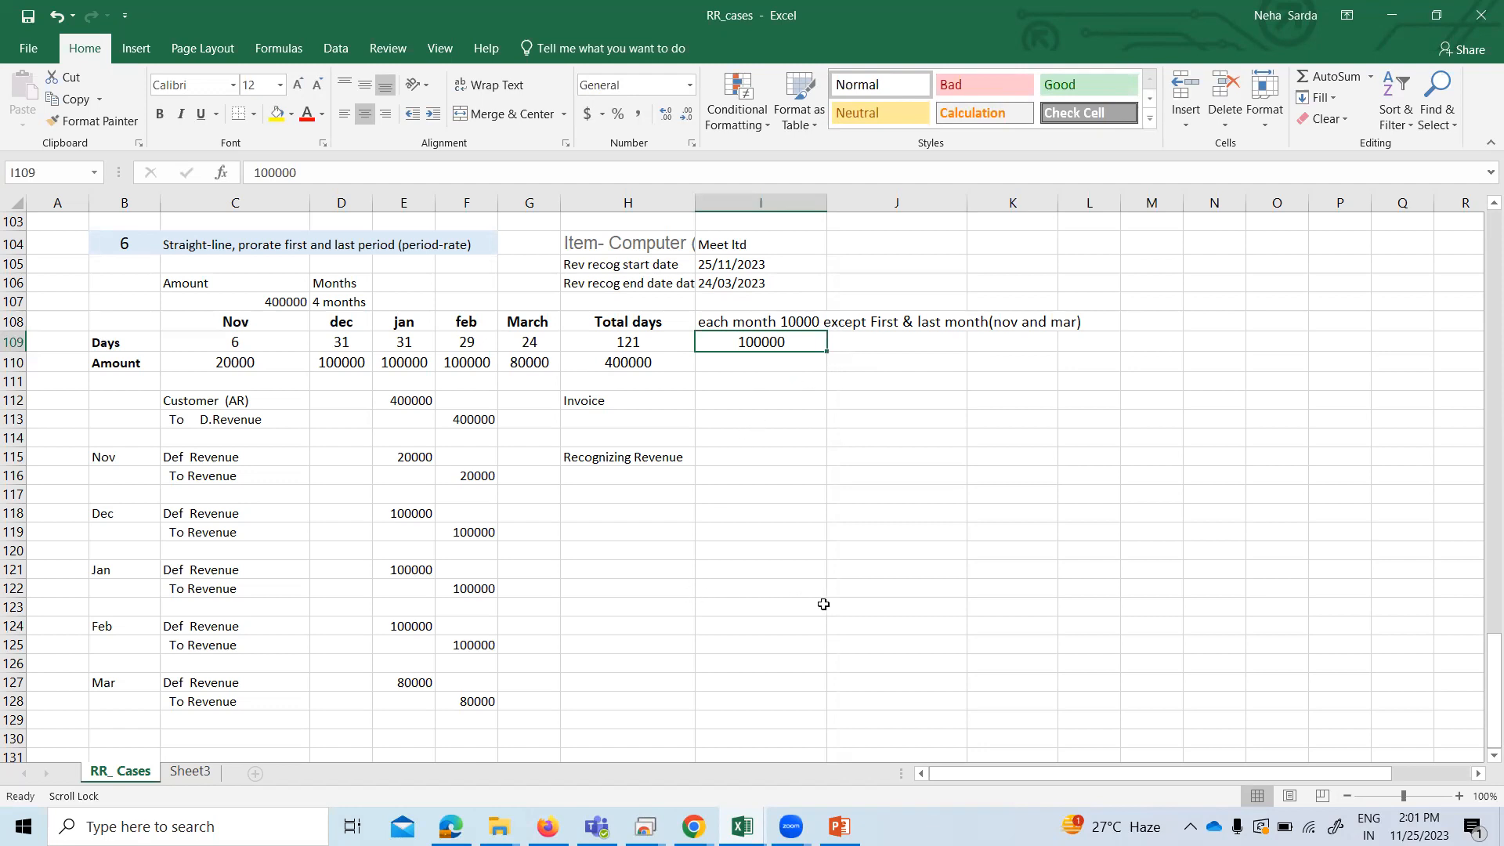
click(280, 358)
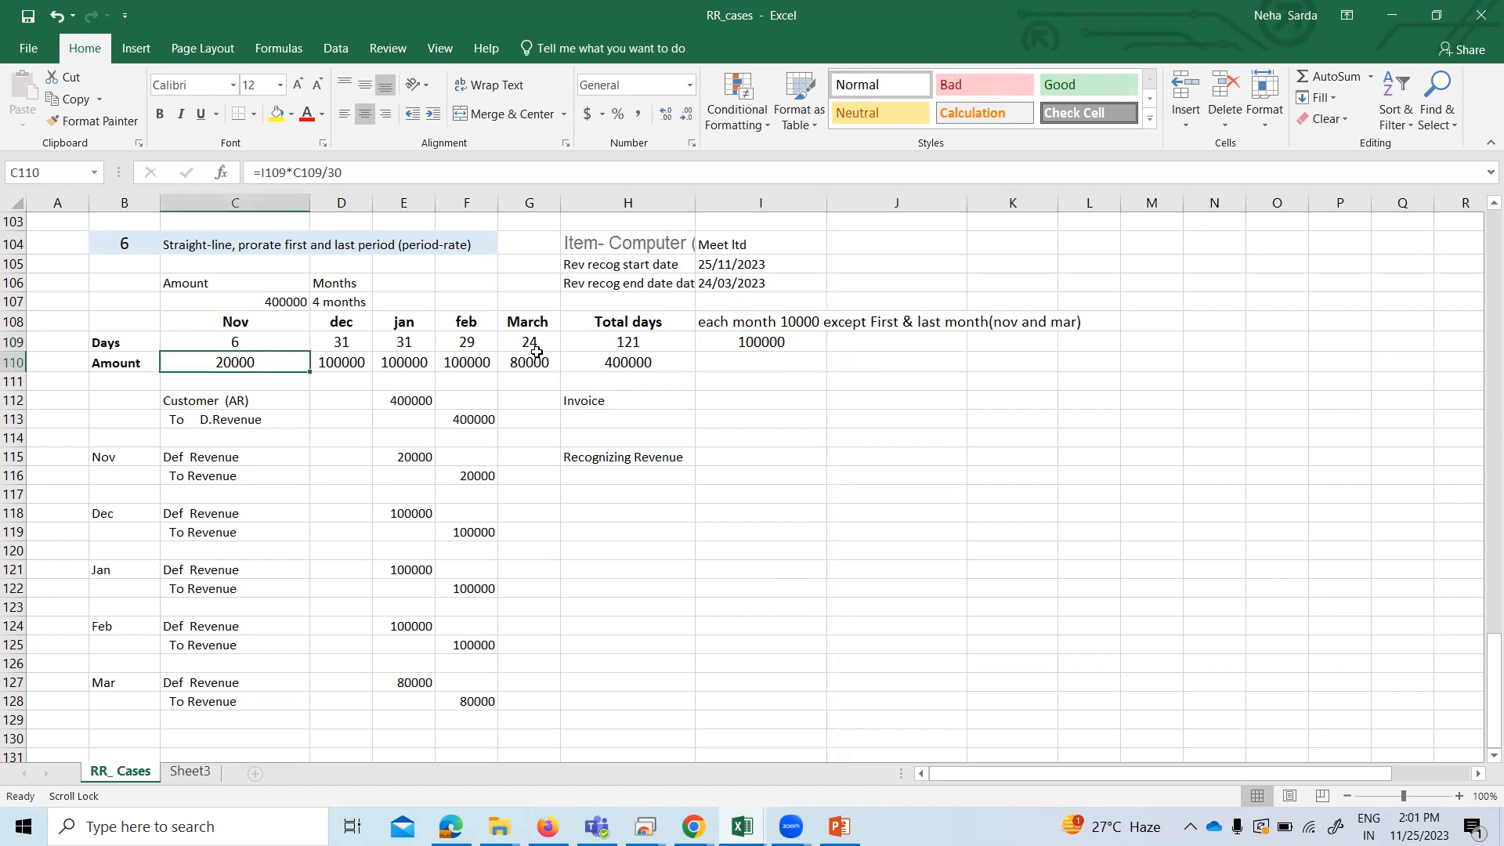
click(536, 356)
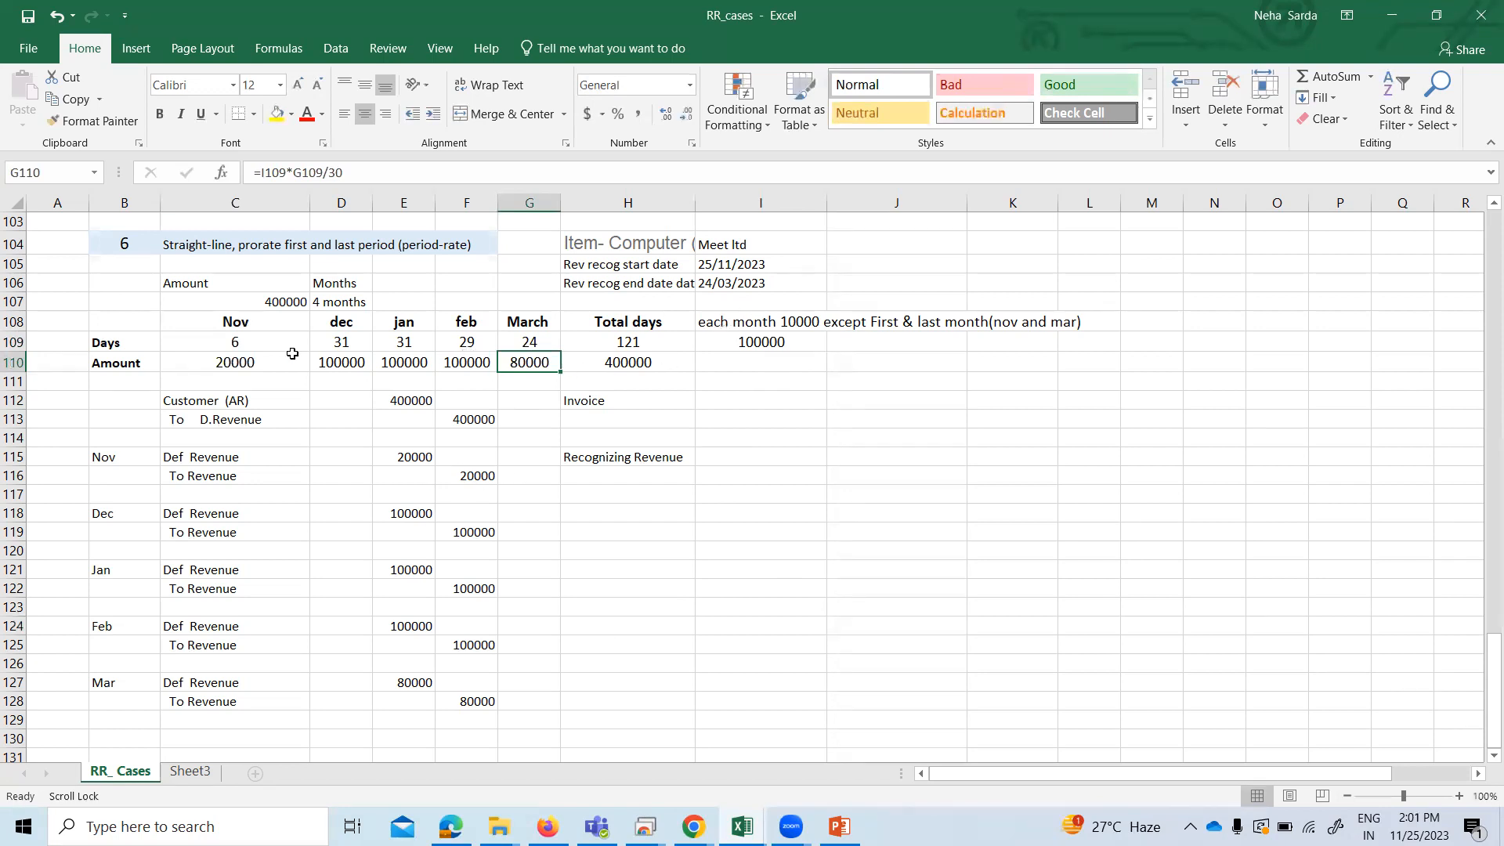
click(253, 346)
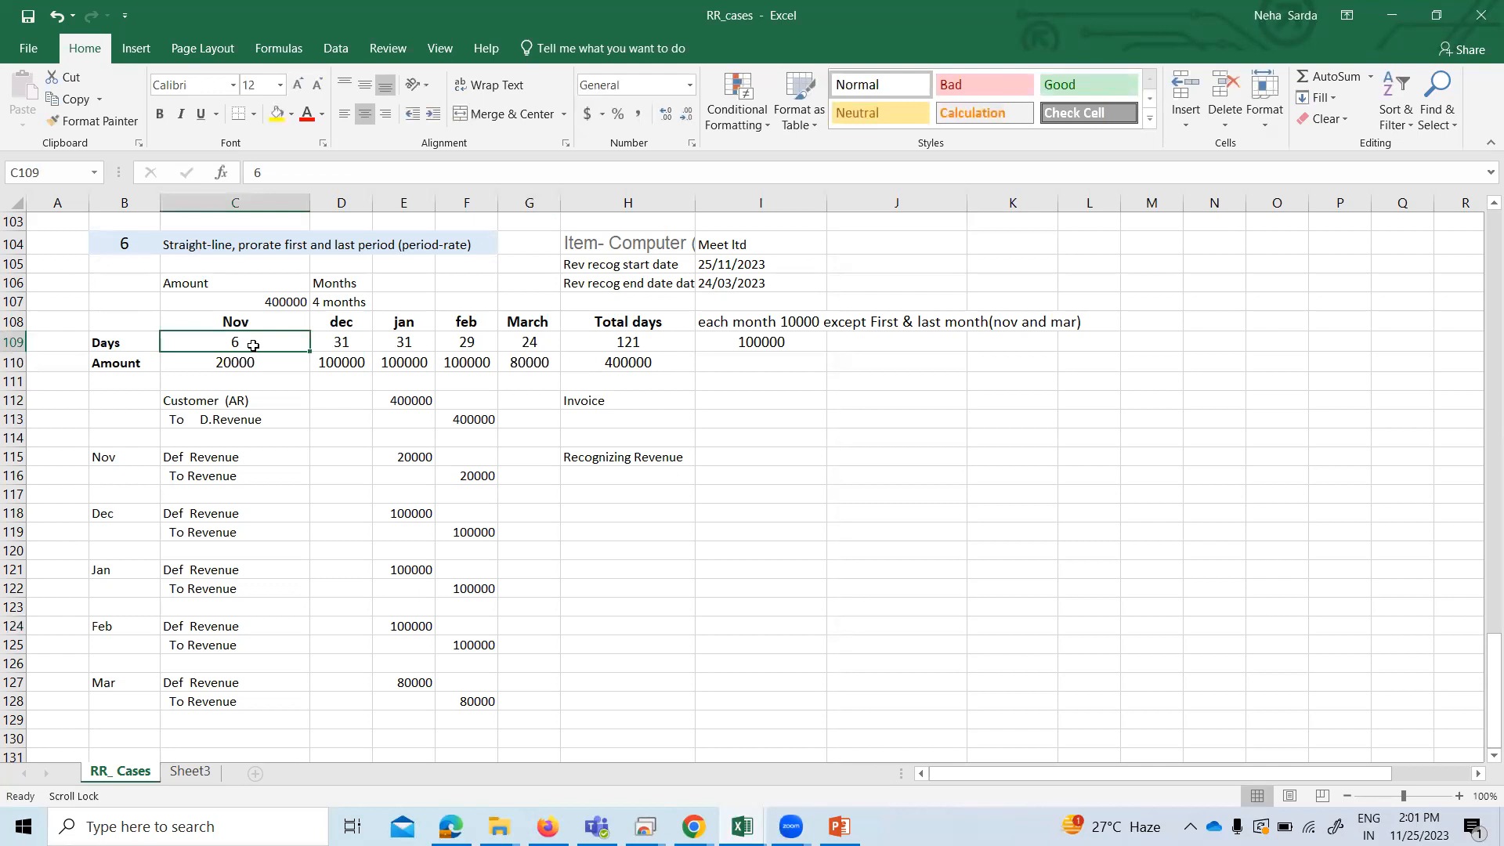
click(549, 344)
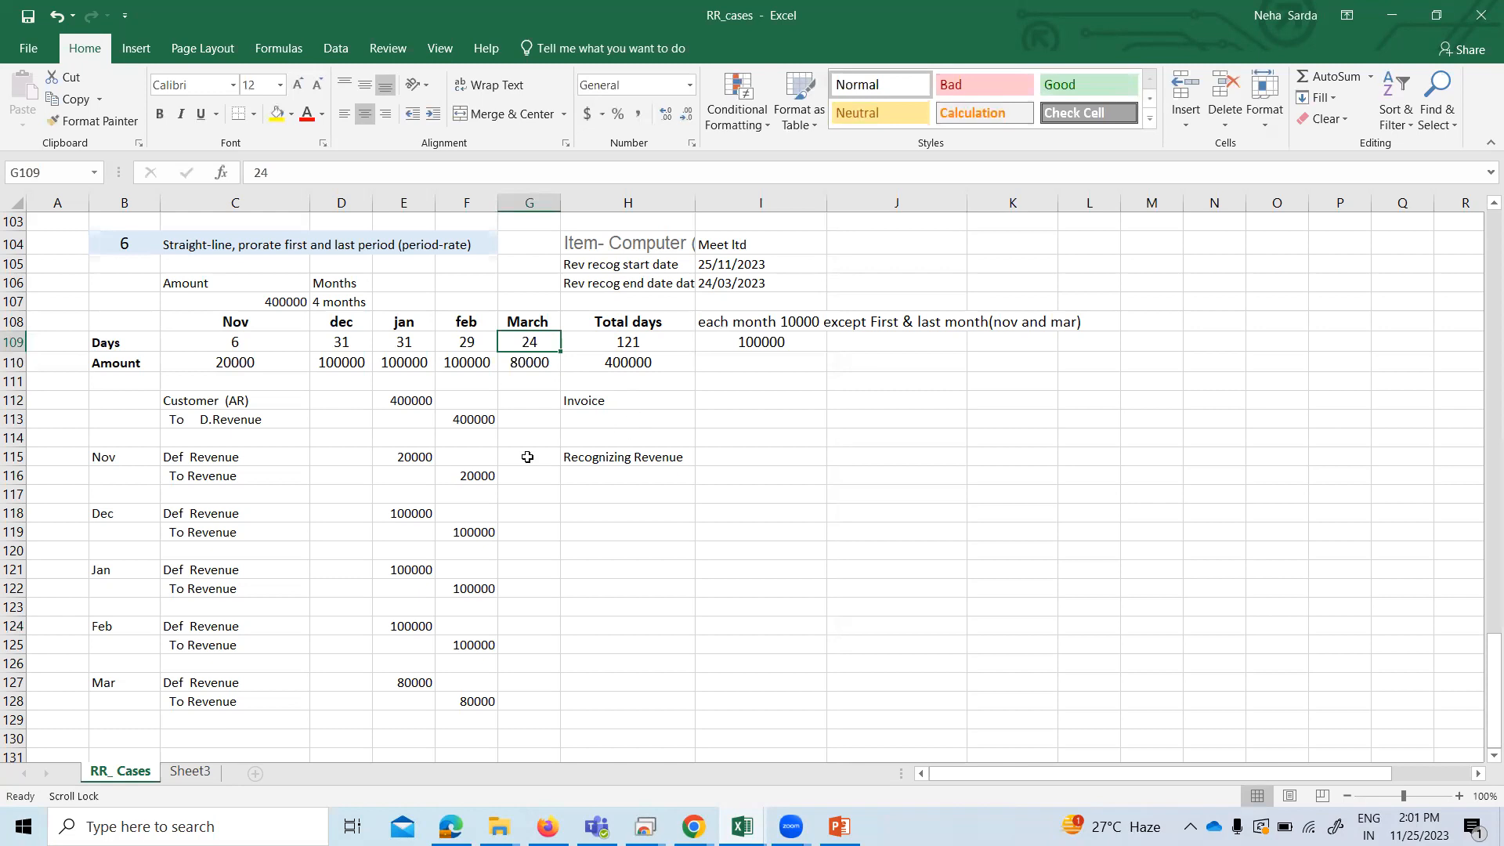
Inspect the prorated November and March amount formulas in C110 and G110, plus the invoice's deferred revenue entry.
click(256, 365)
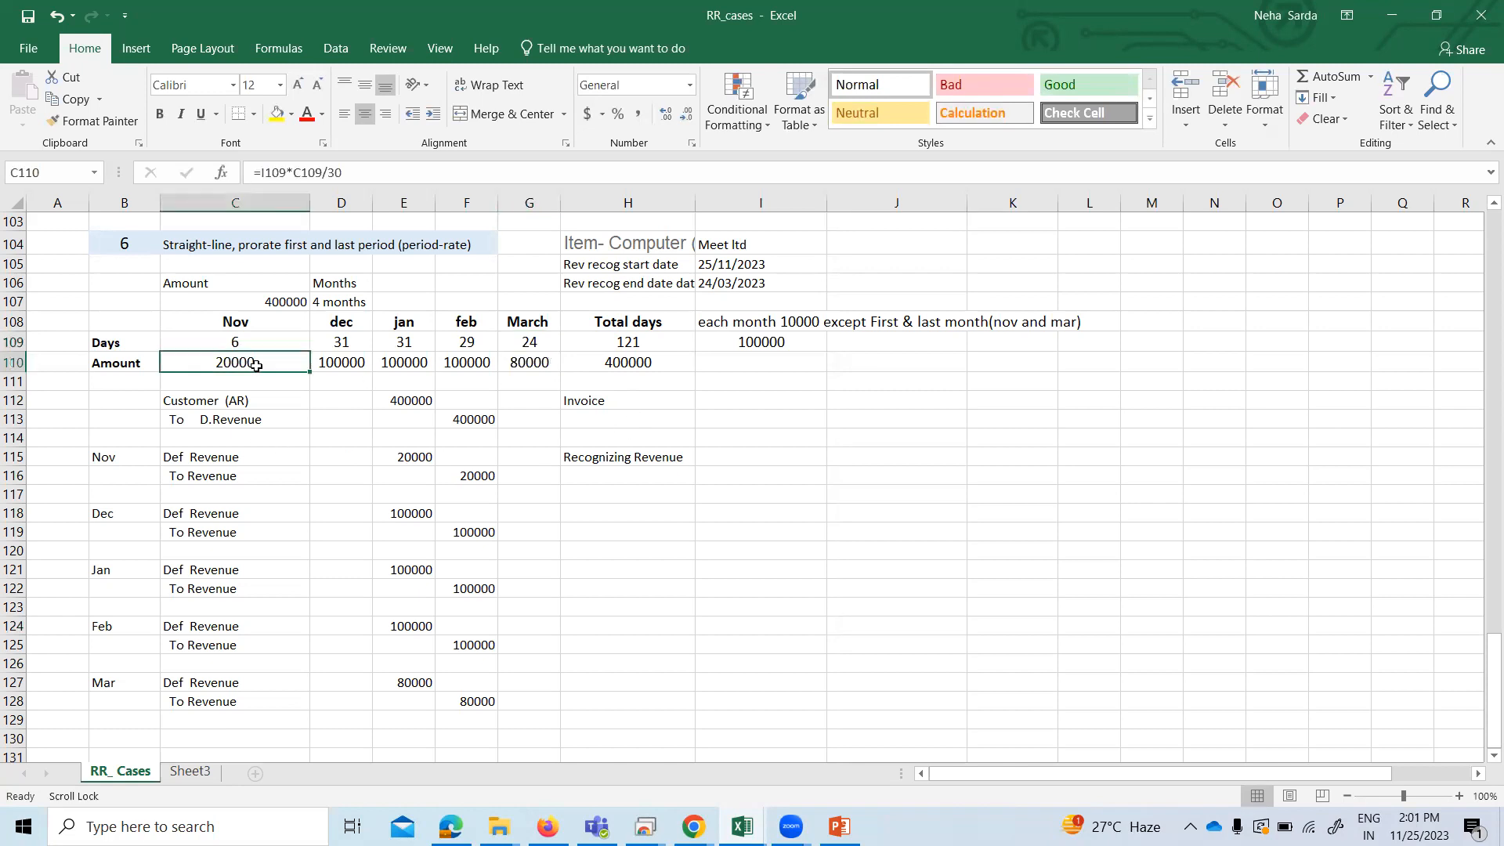
double_click(256, 365)
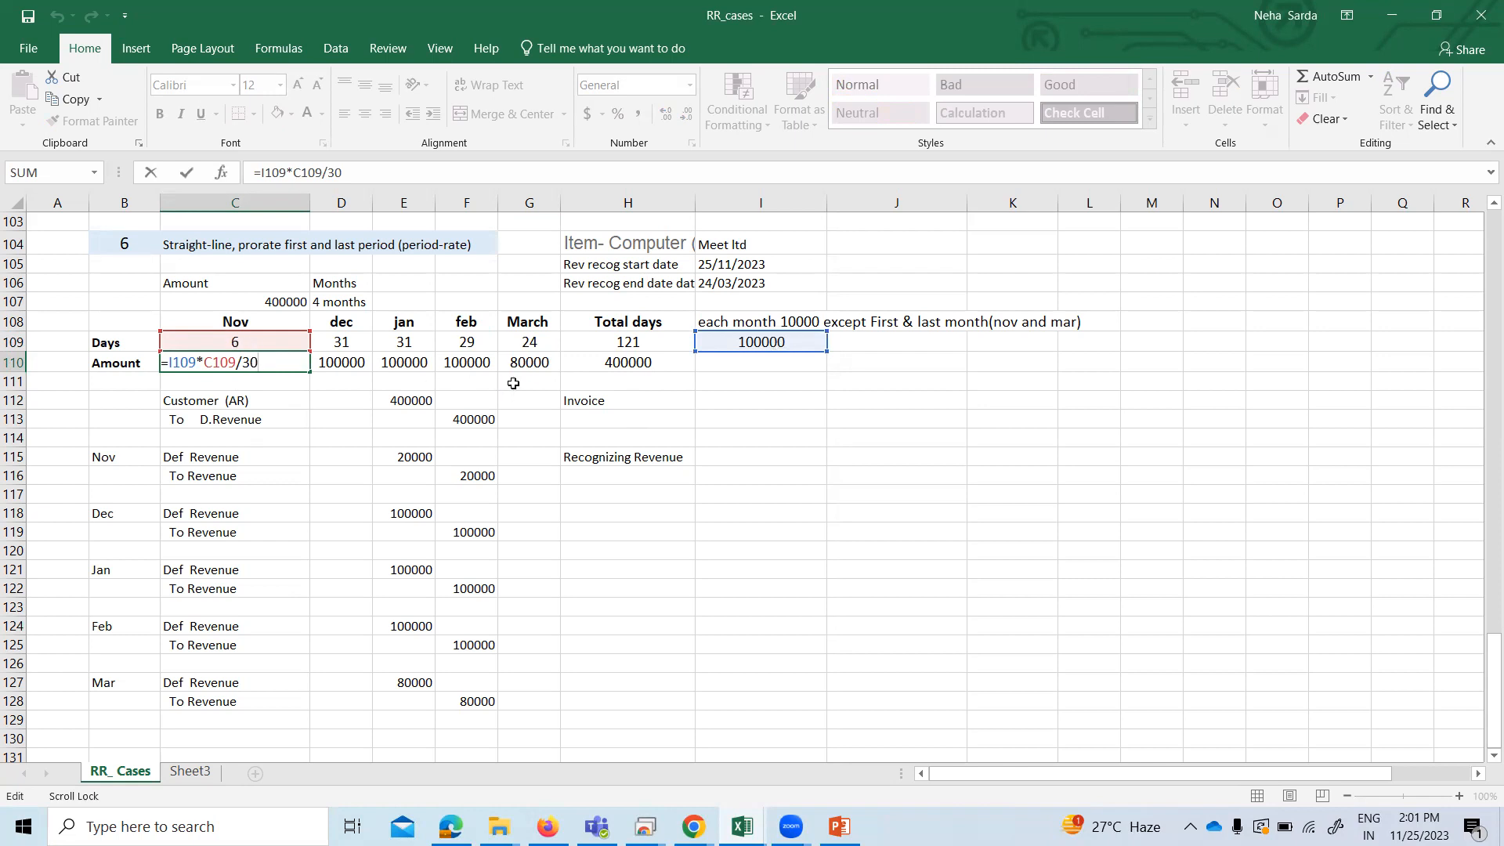
key(Return)
click(529, 361)
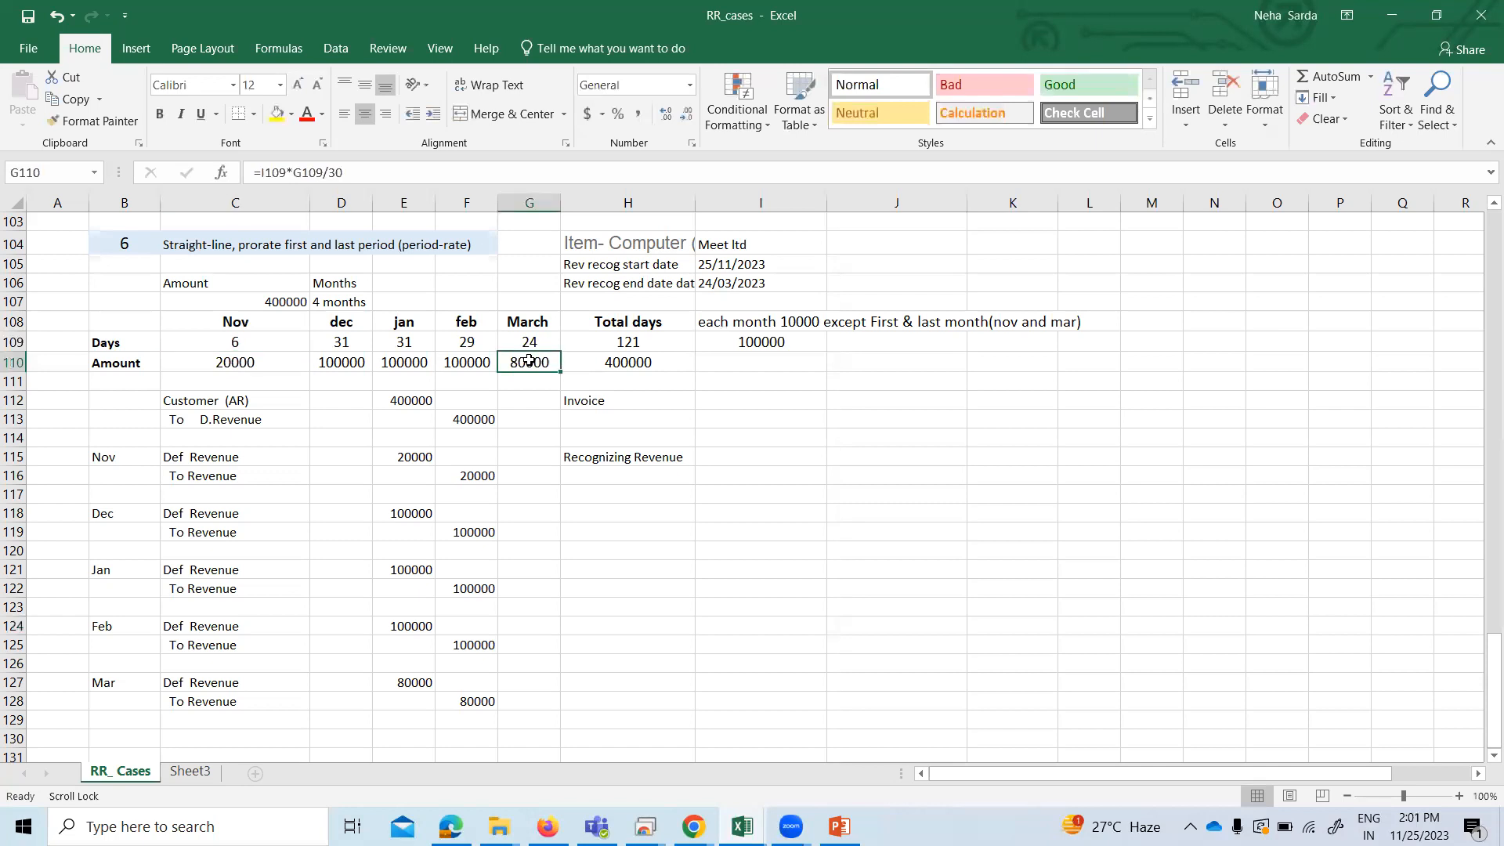
double_click(529, 361)
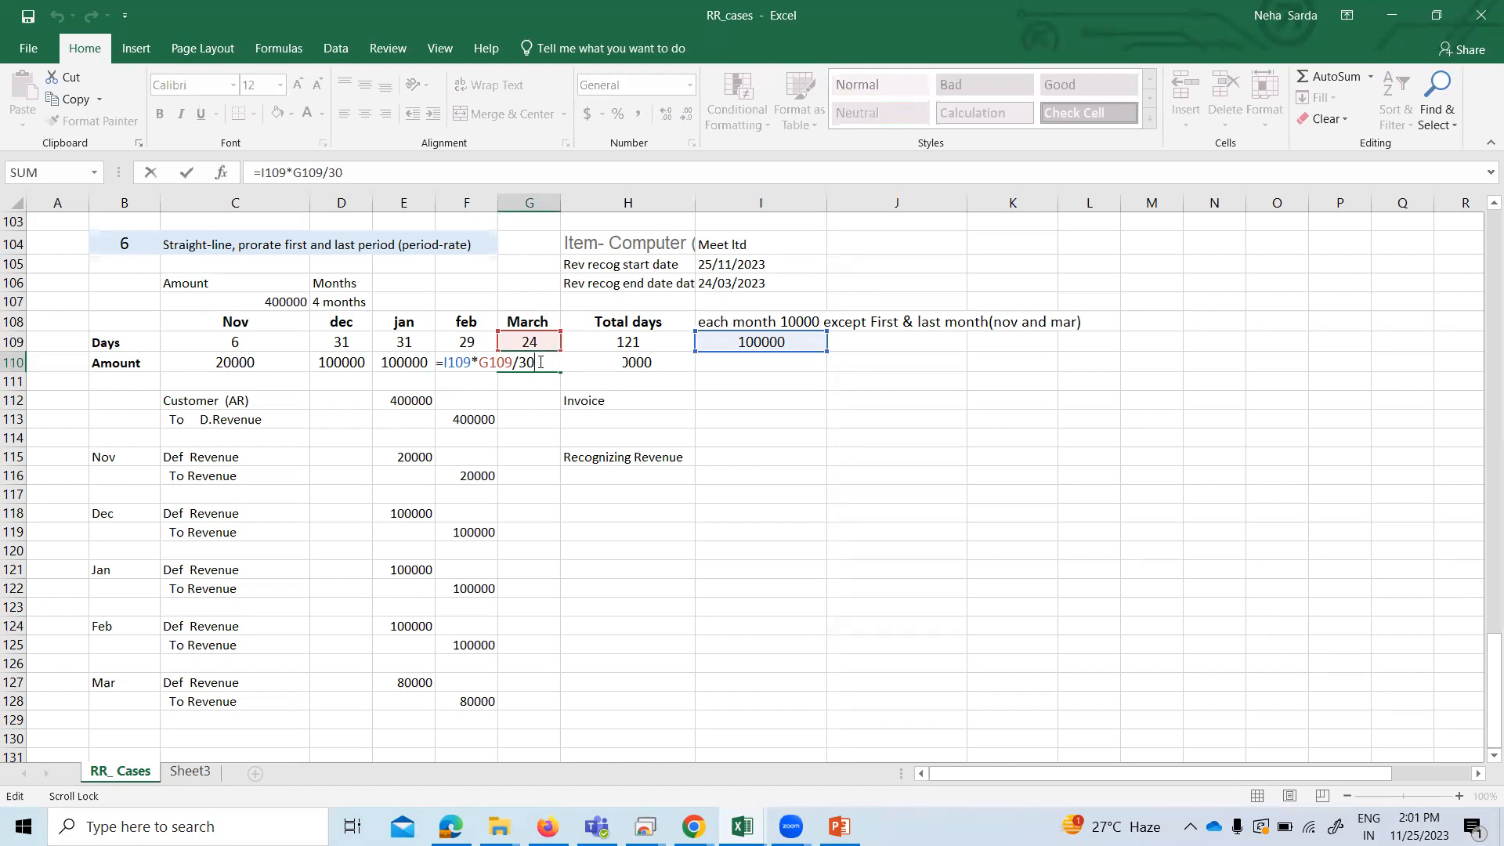
key(ctrl+Return)
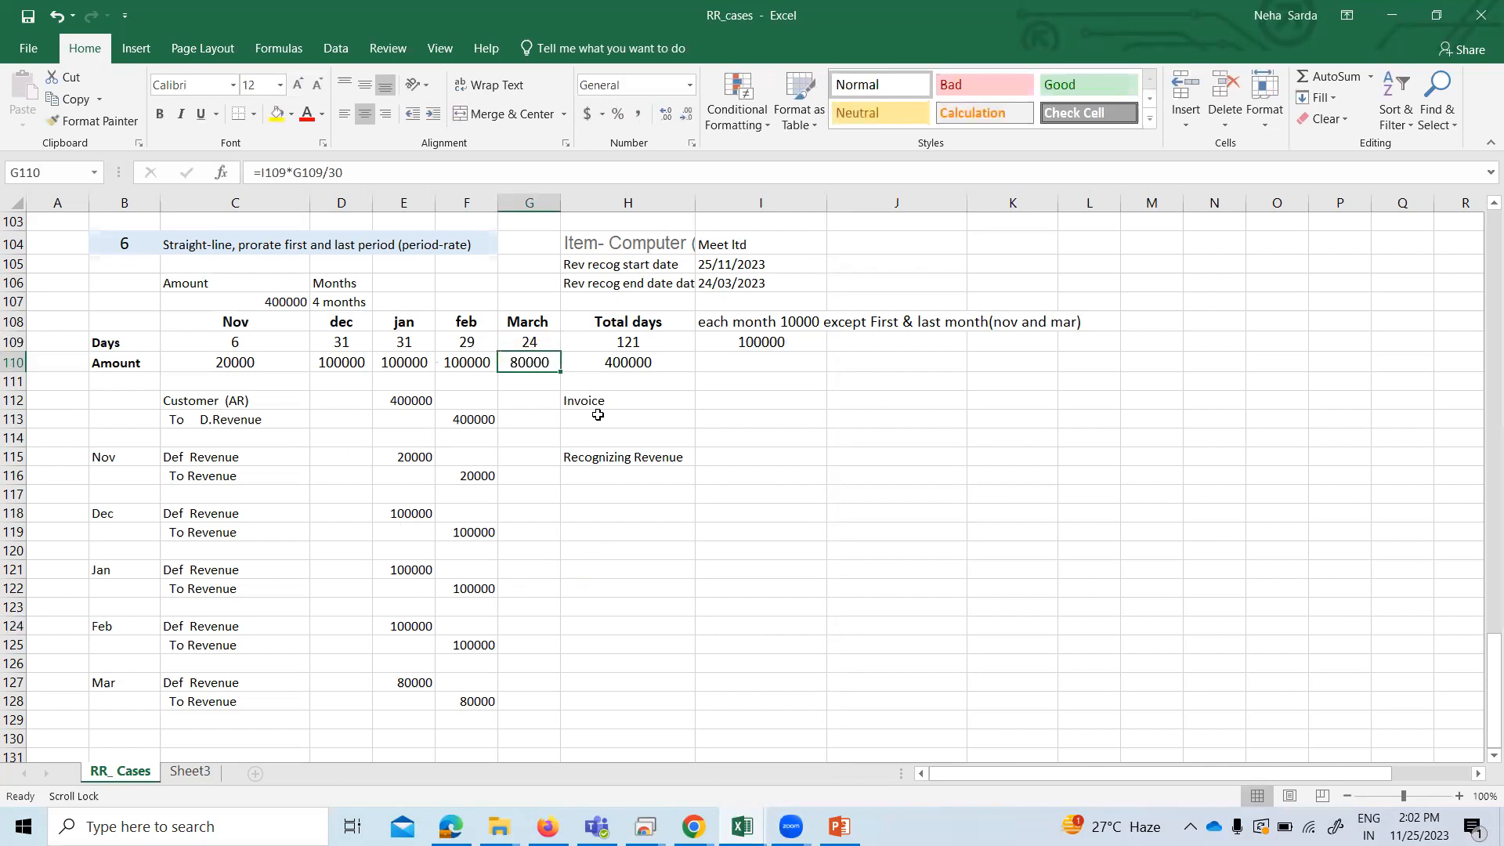
click(236, 424)
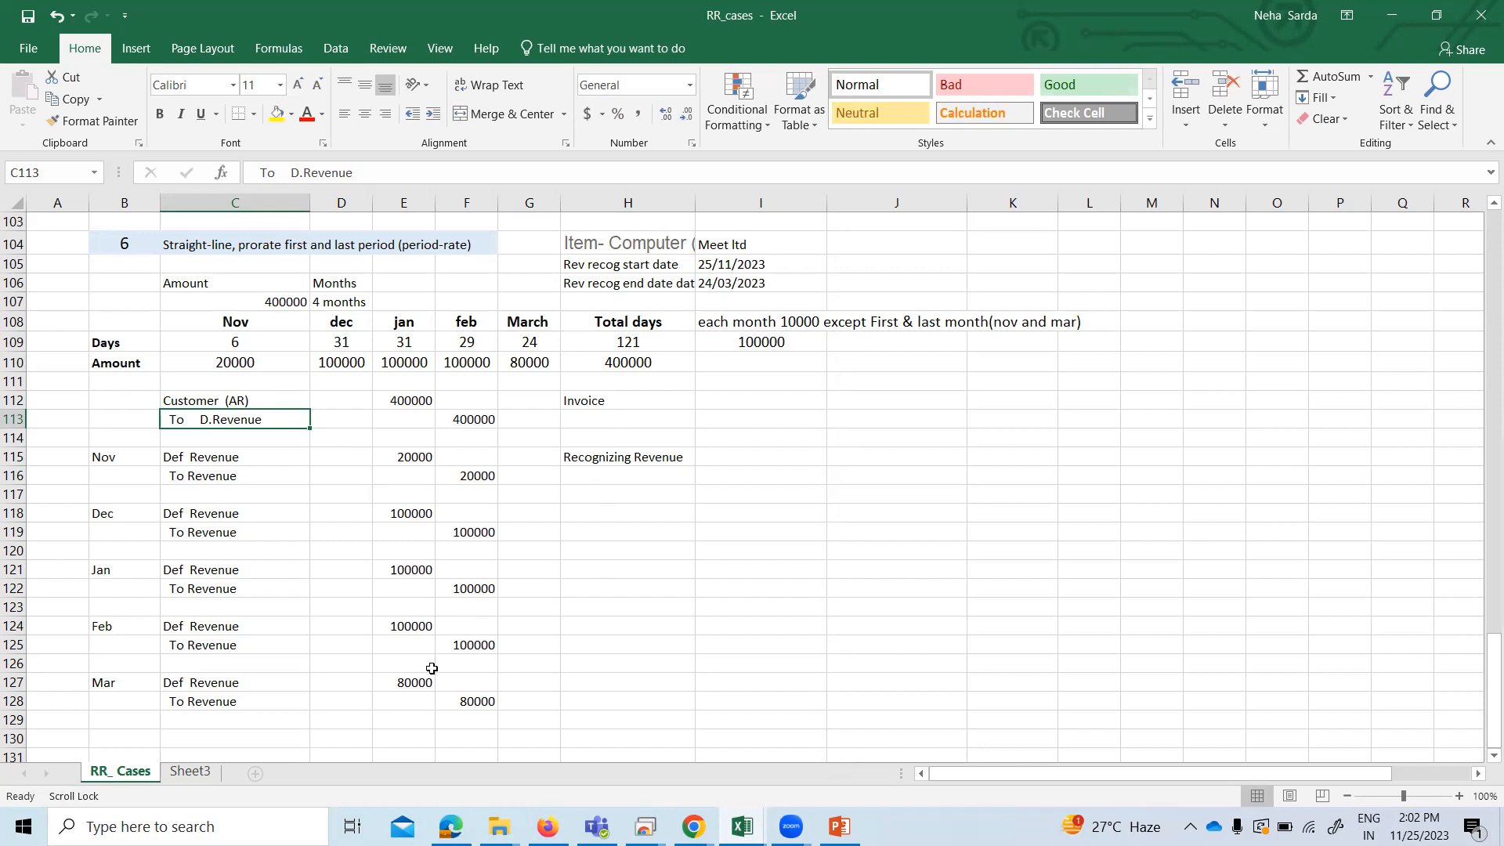
scroll(612, 629, up, 3)
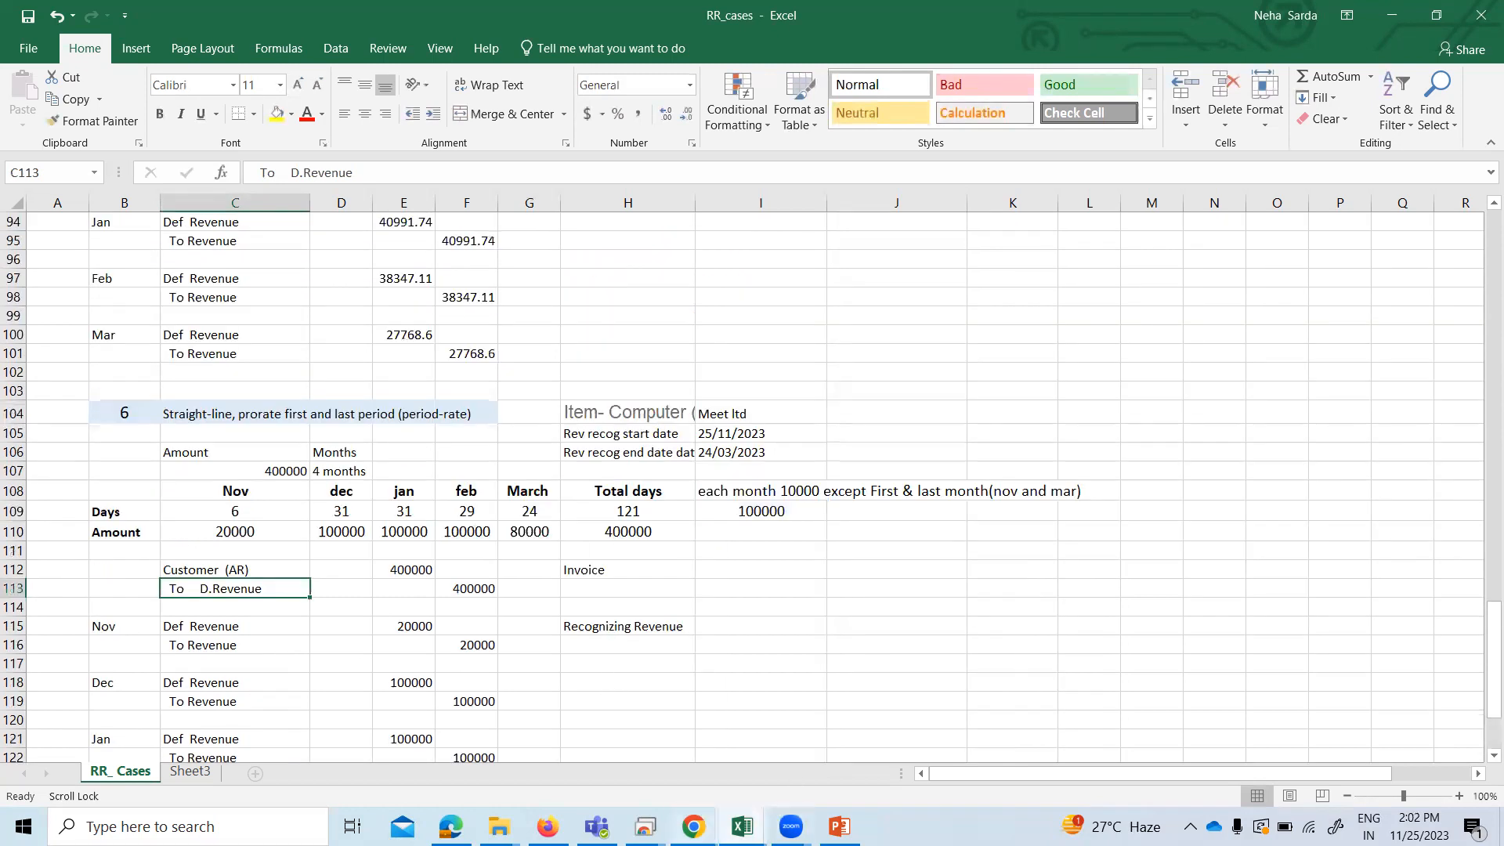
Switch to NetSuite in Chrome and open a new sales order.
mouse_move(693, 827)
click(808, 735)
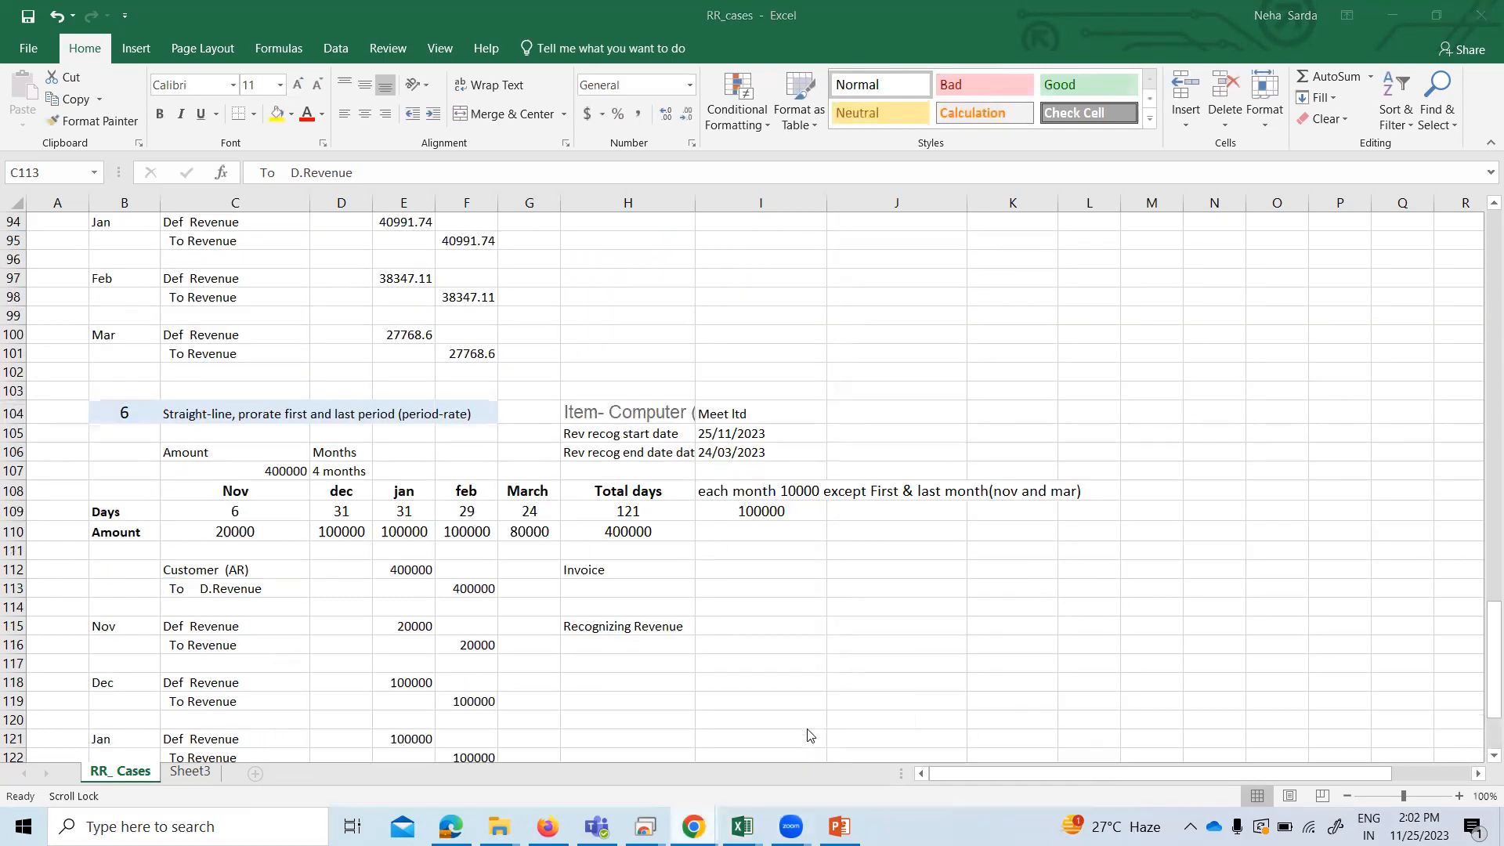
click(292, 159)
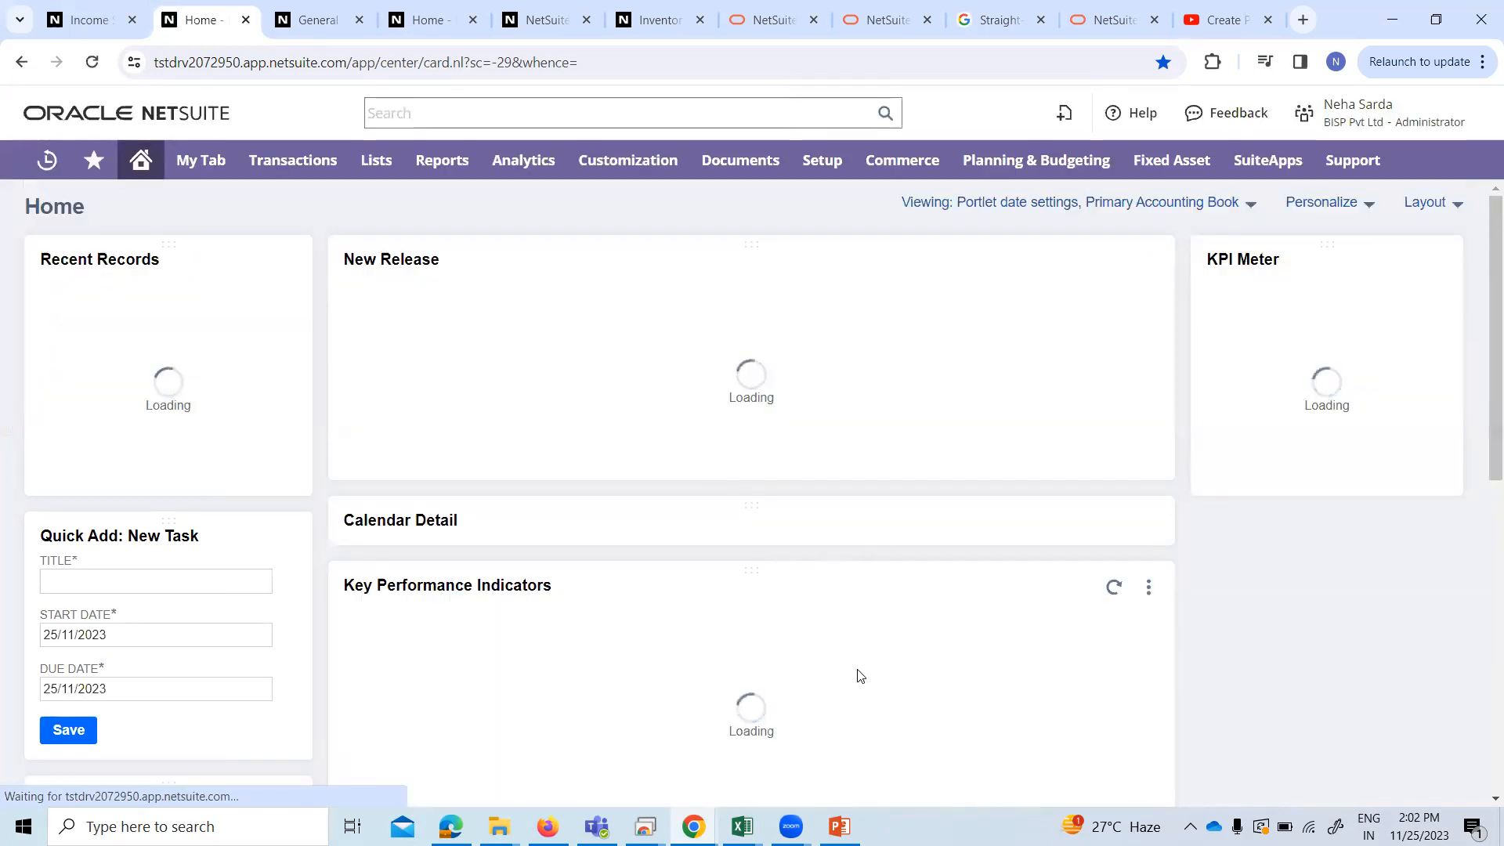
key(alt+Tab)
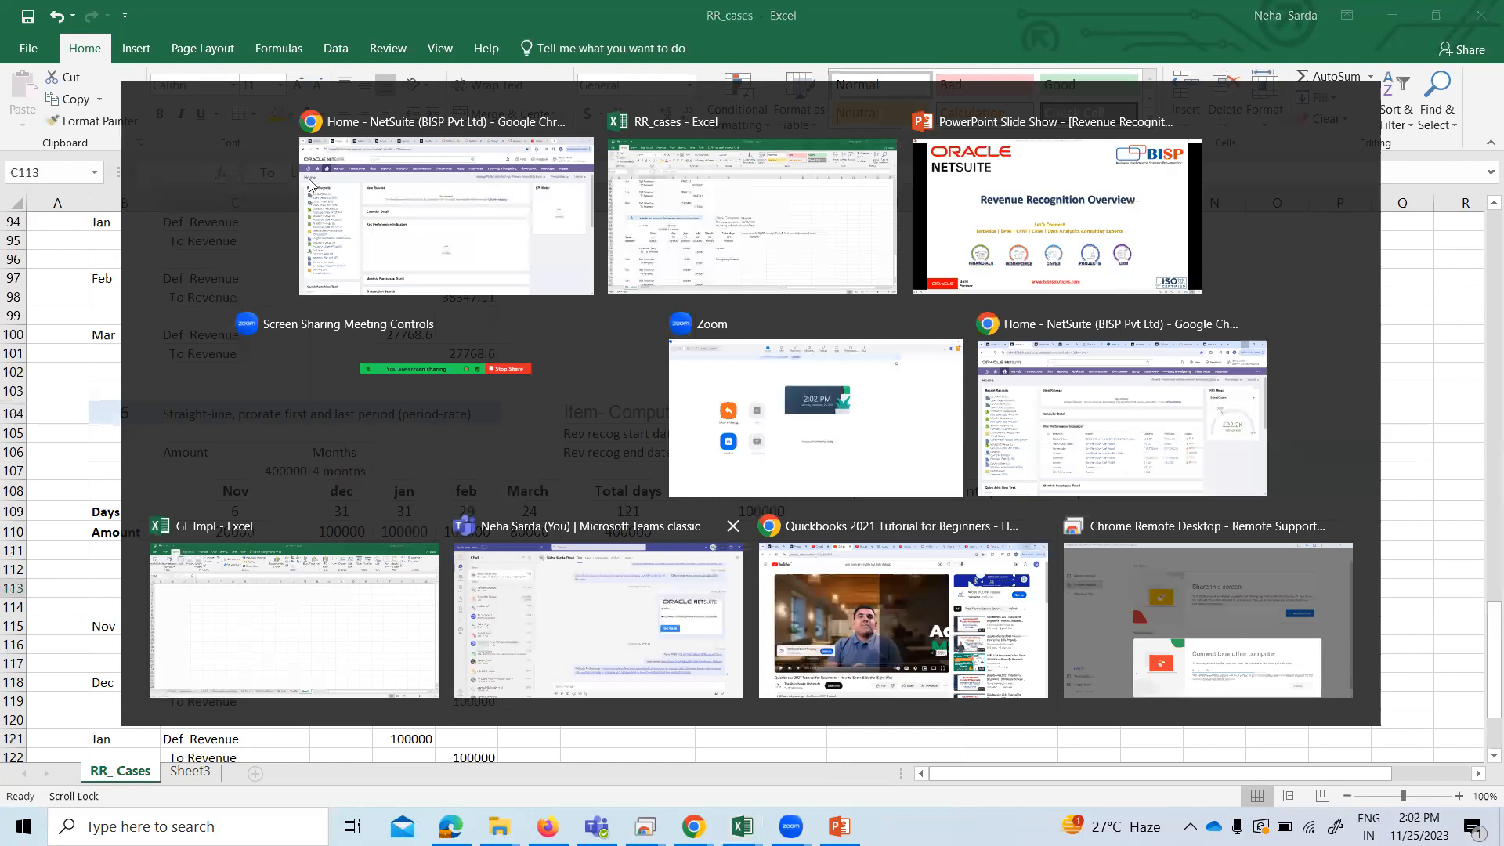
click(321, 291)
mouse_move(339, 381)
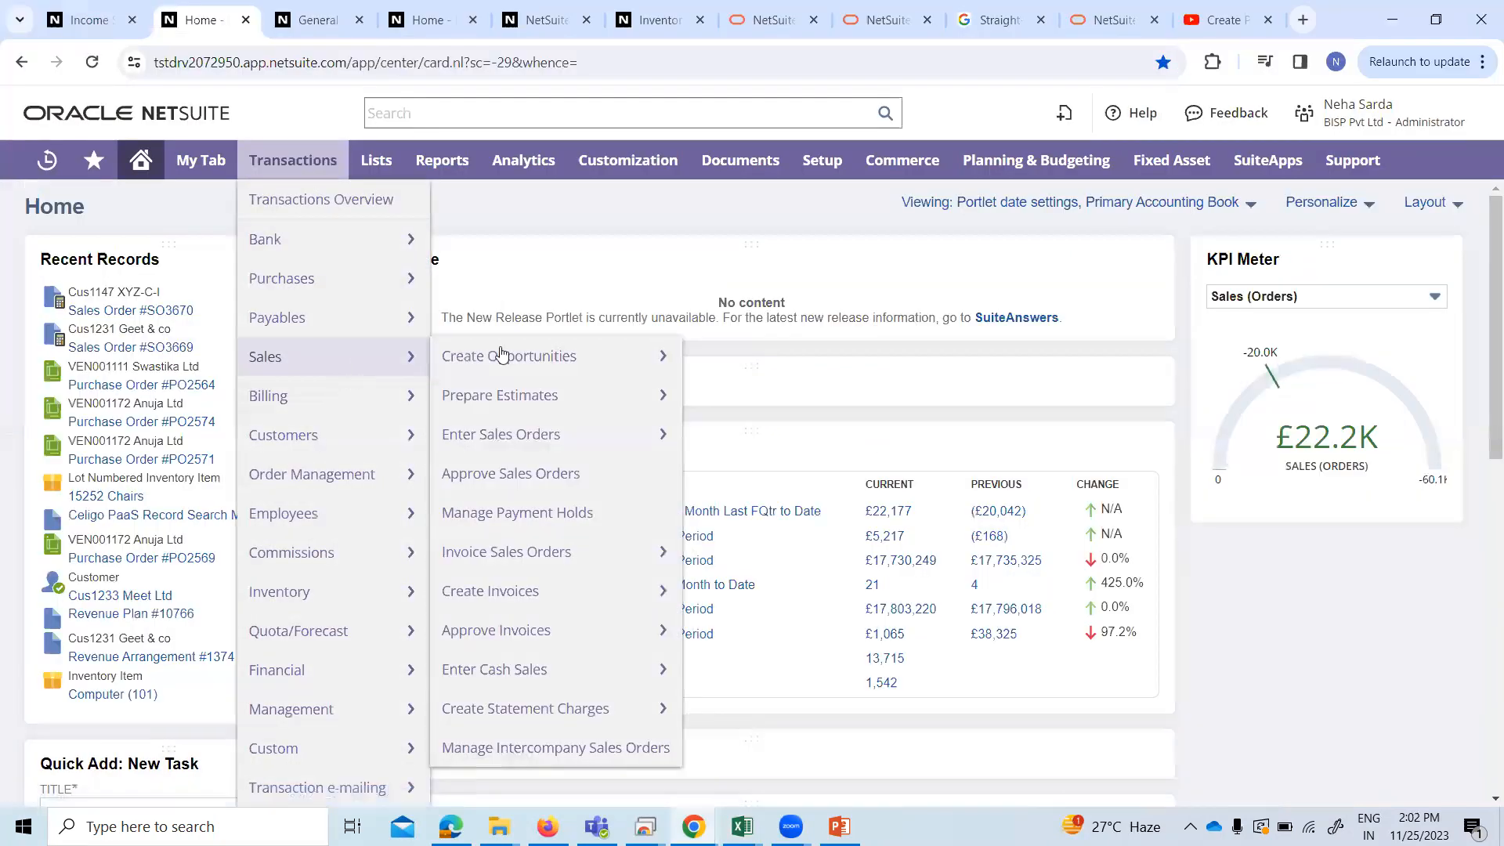
click(543, 433)
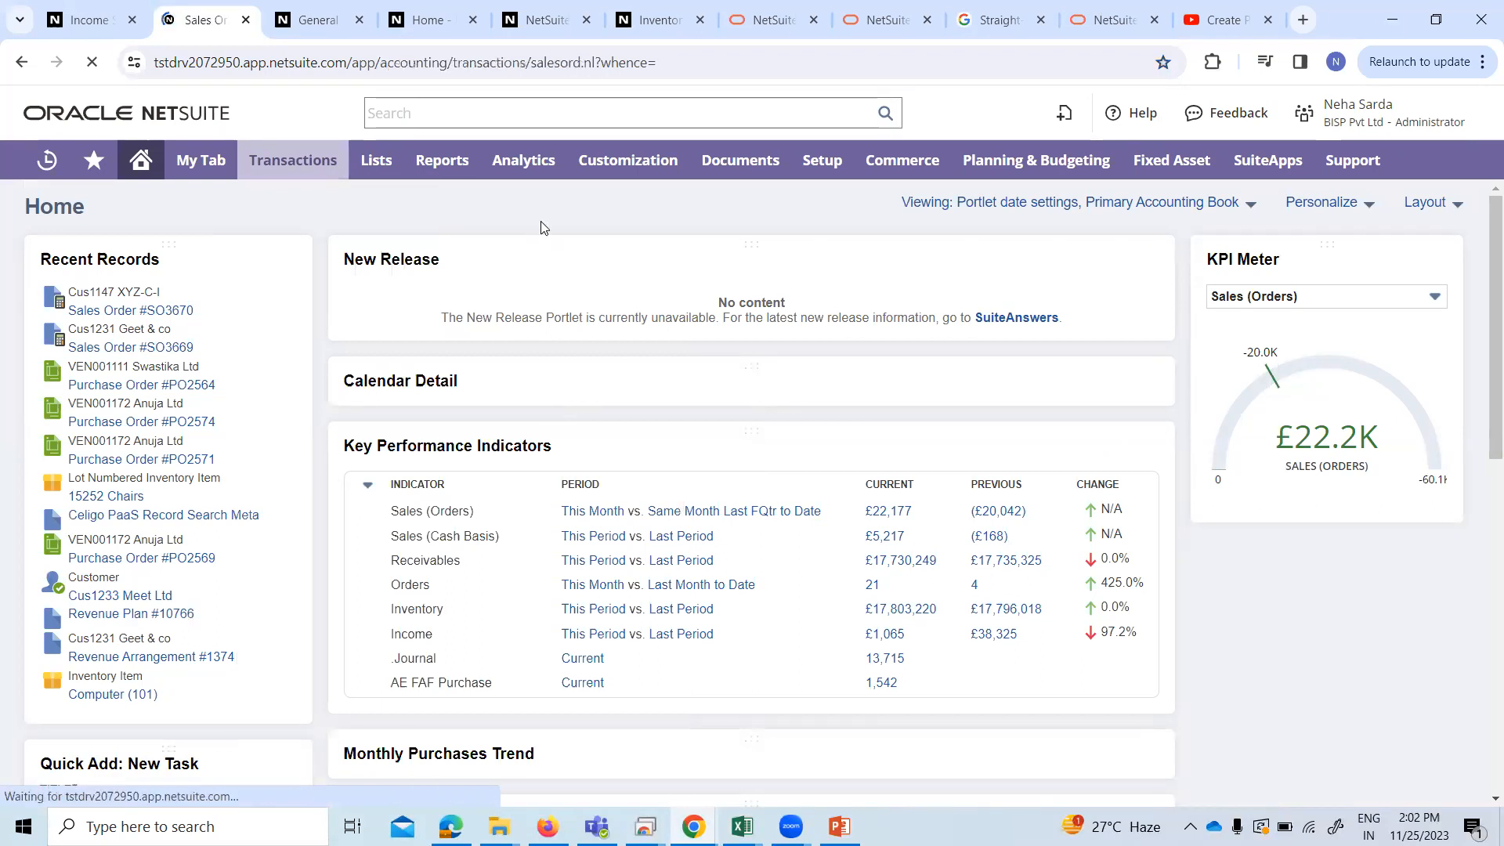
Copy the item cell H104 from the RR_cases workbook in Excel and return to the NetSuite sales order.
key(alt+Tab)
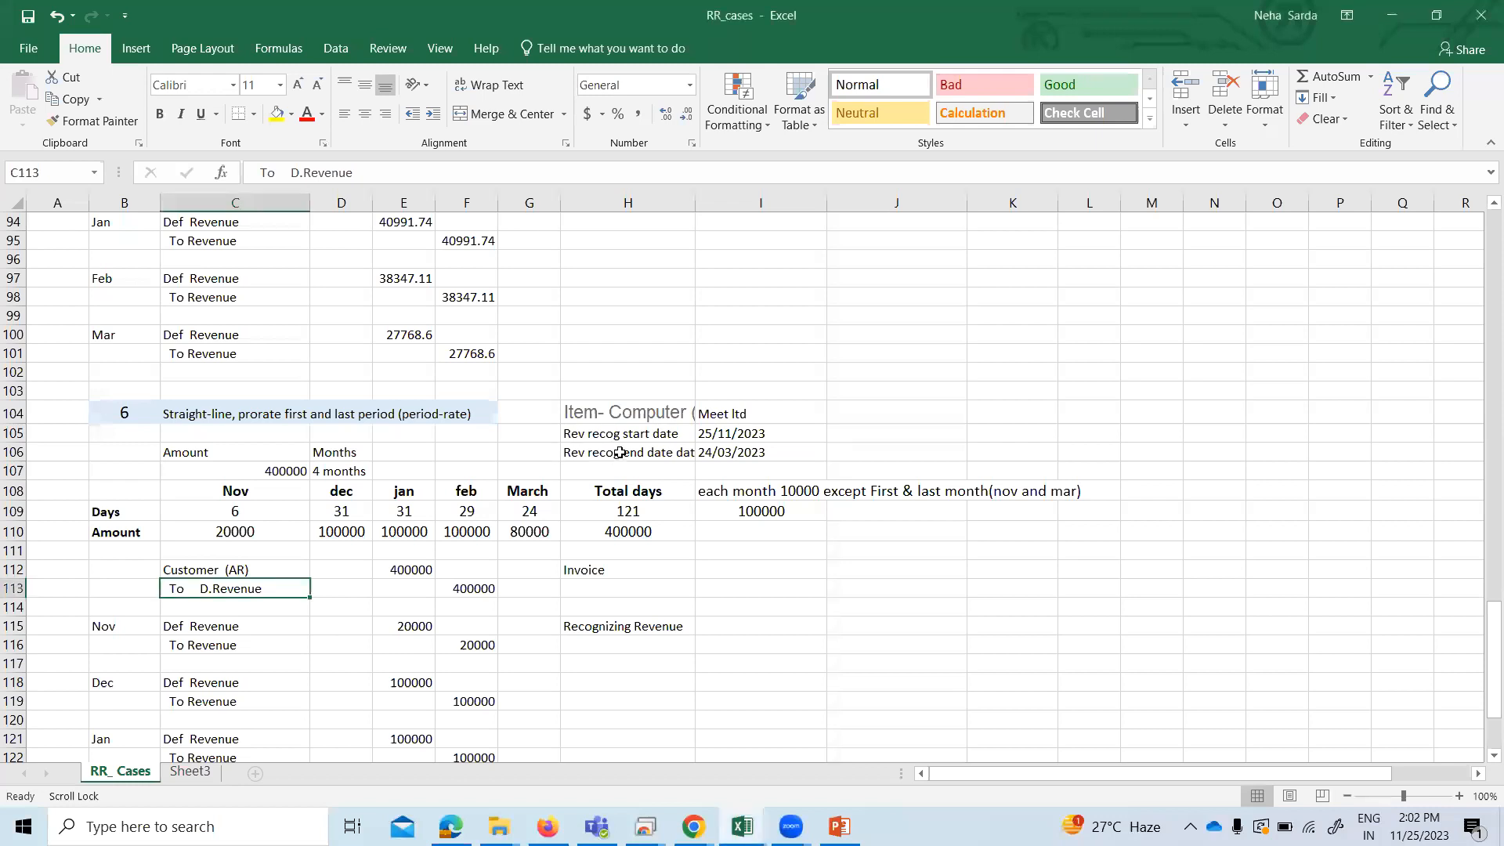
click(610, 412)
key(ctrl+c)
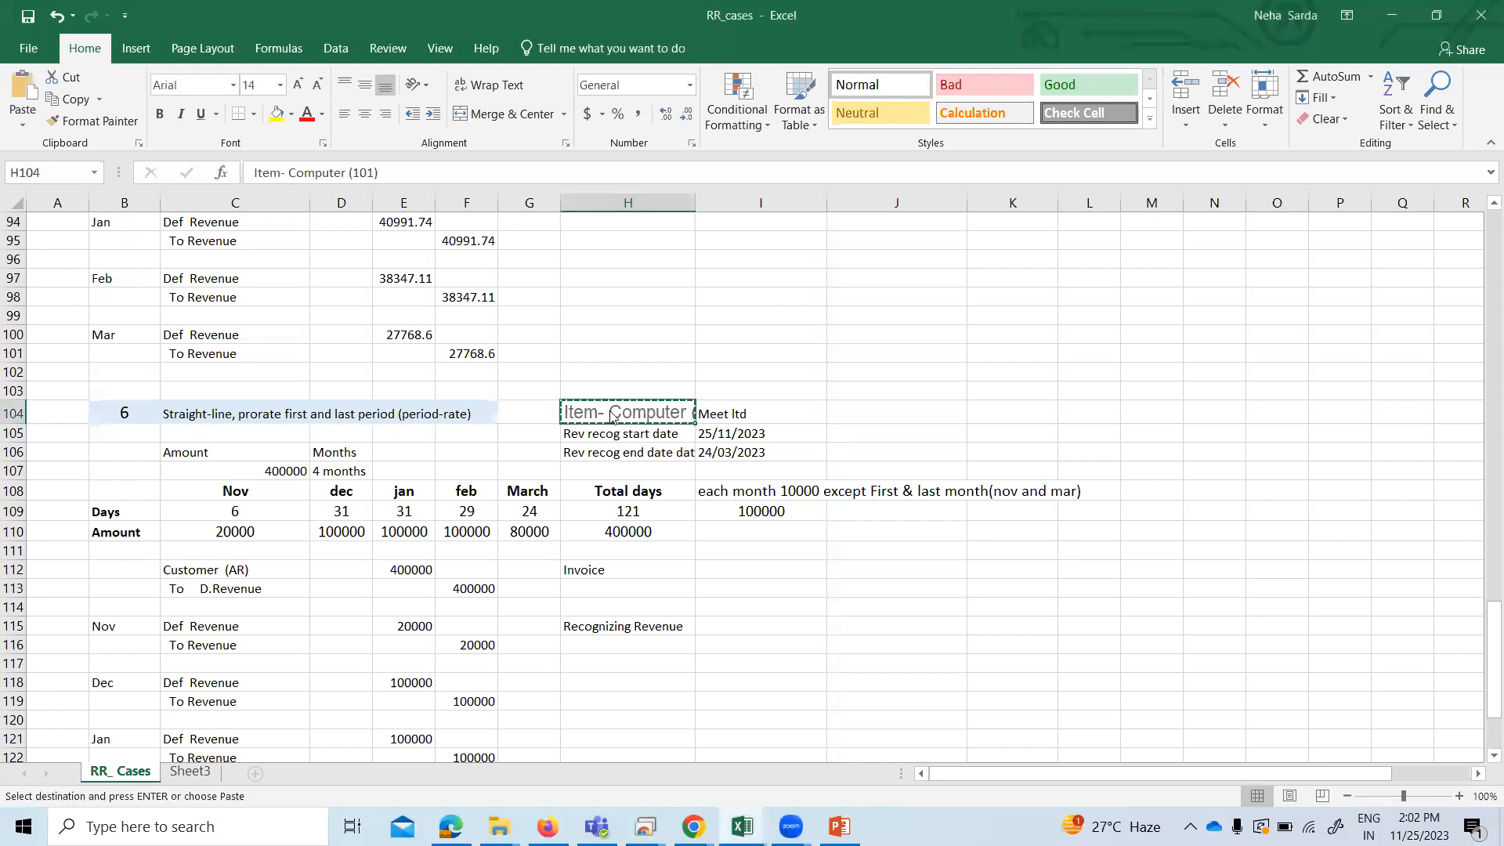
key(alt+Tab)
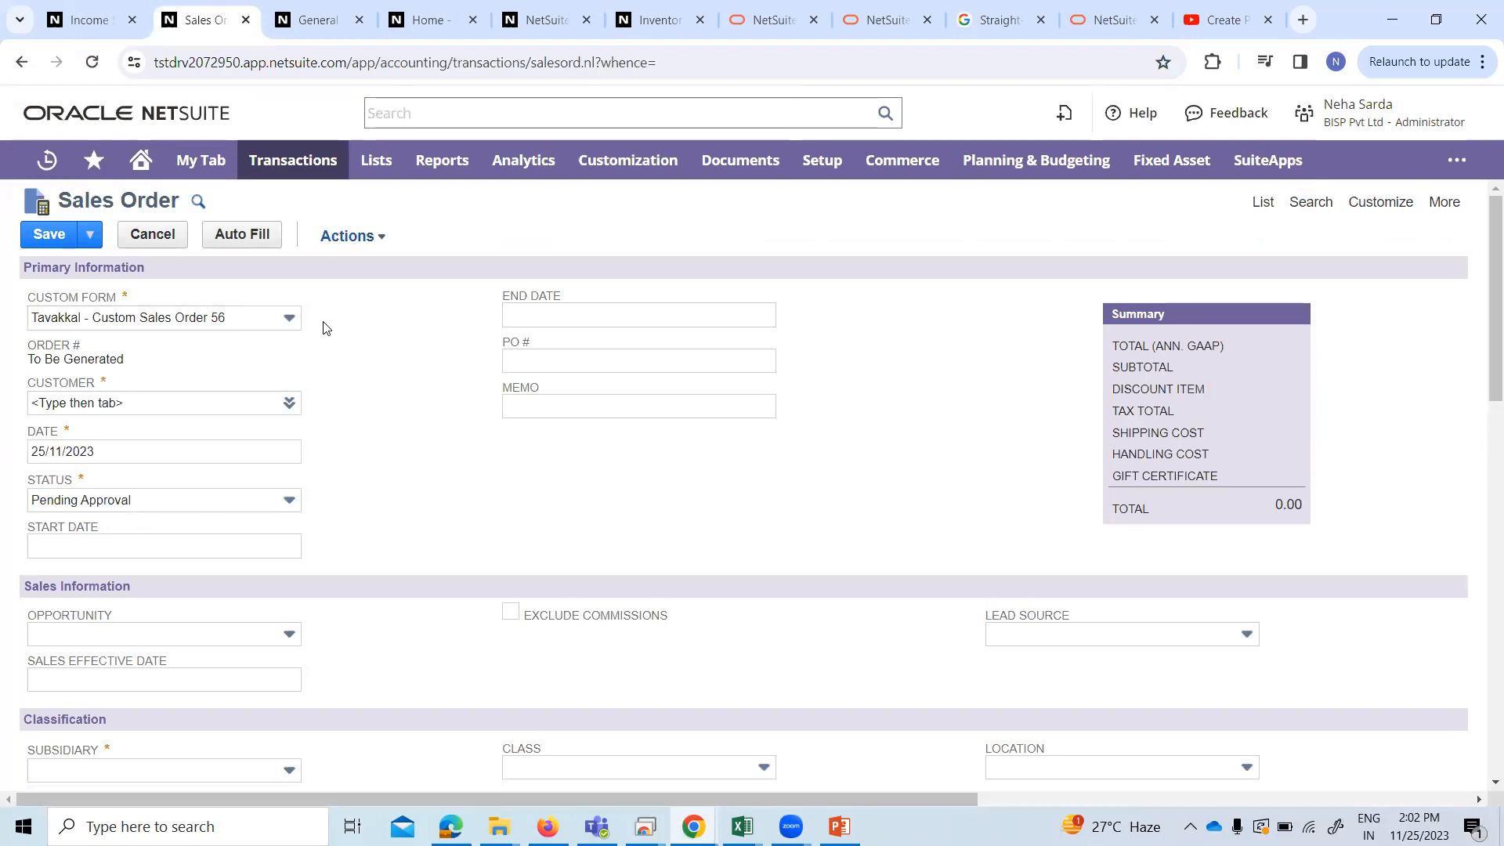
Set the sales order's custom form to Standard Sales Order.
click(289, 317)
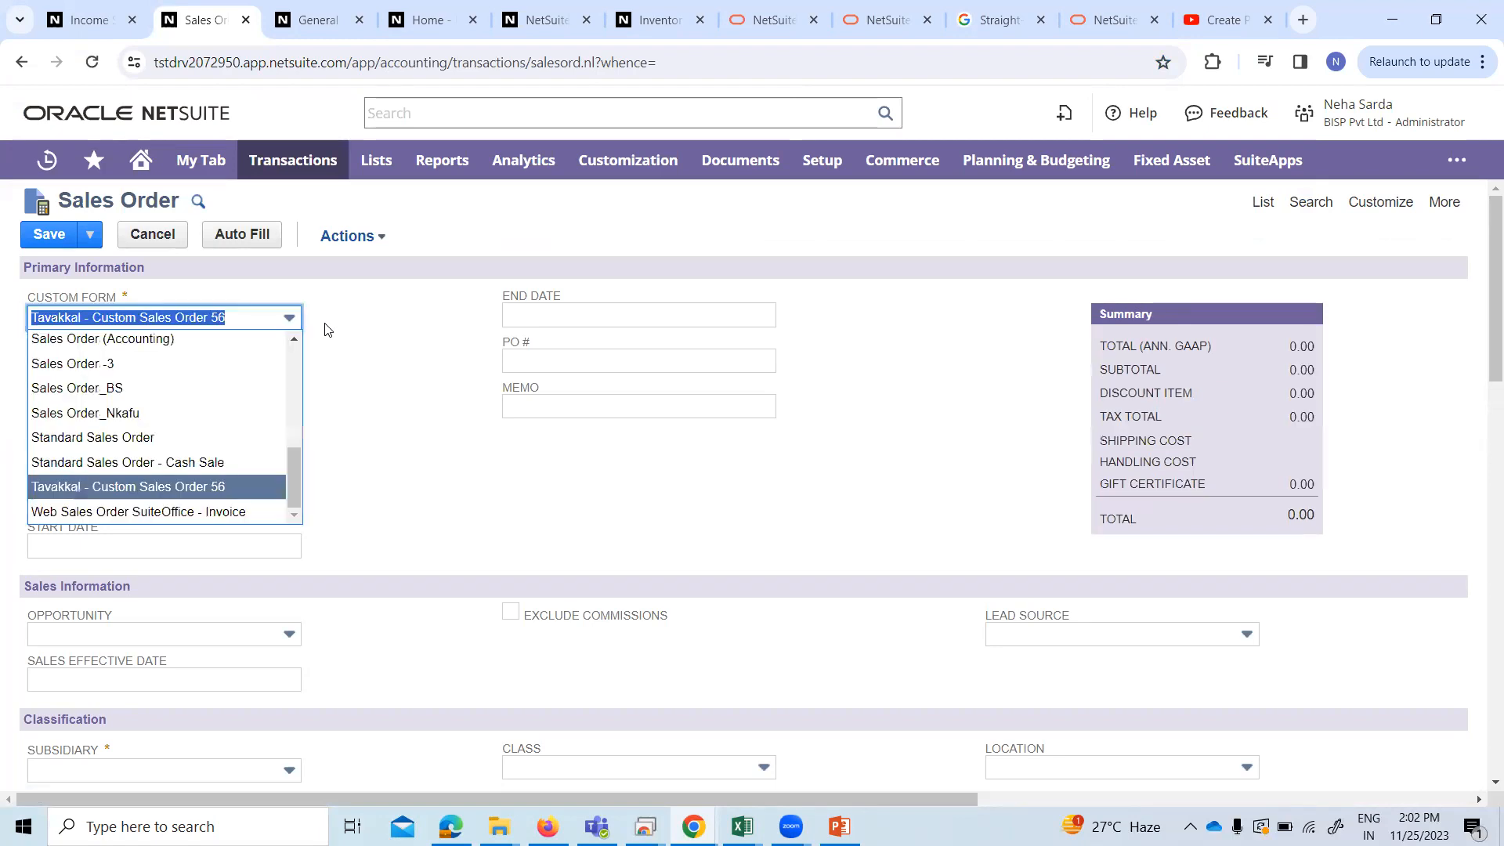
click(137, 439)
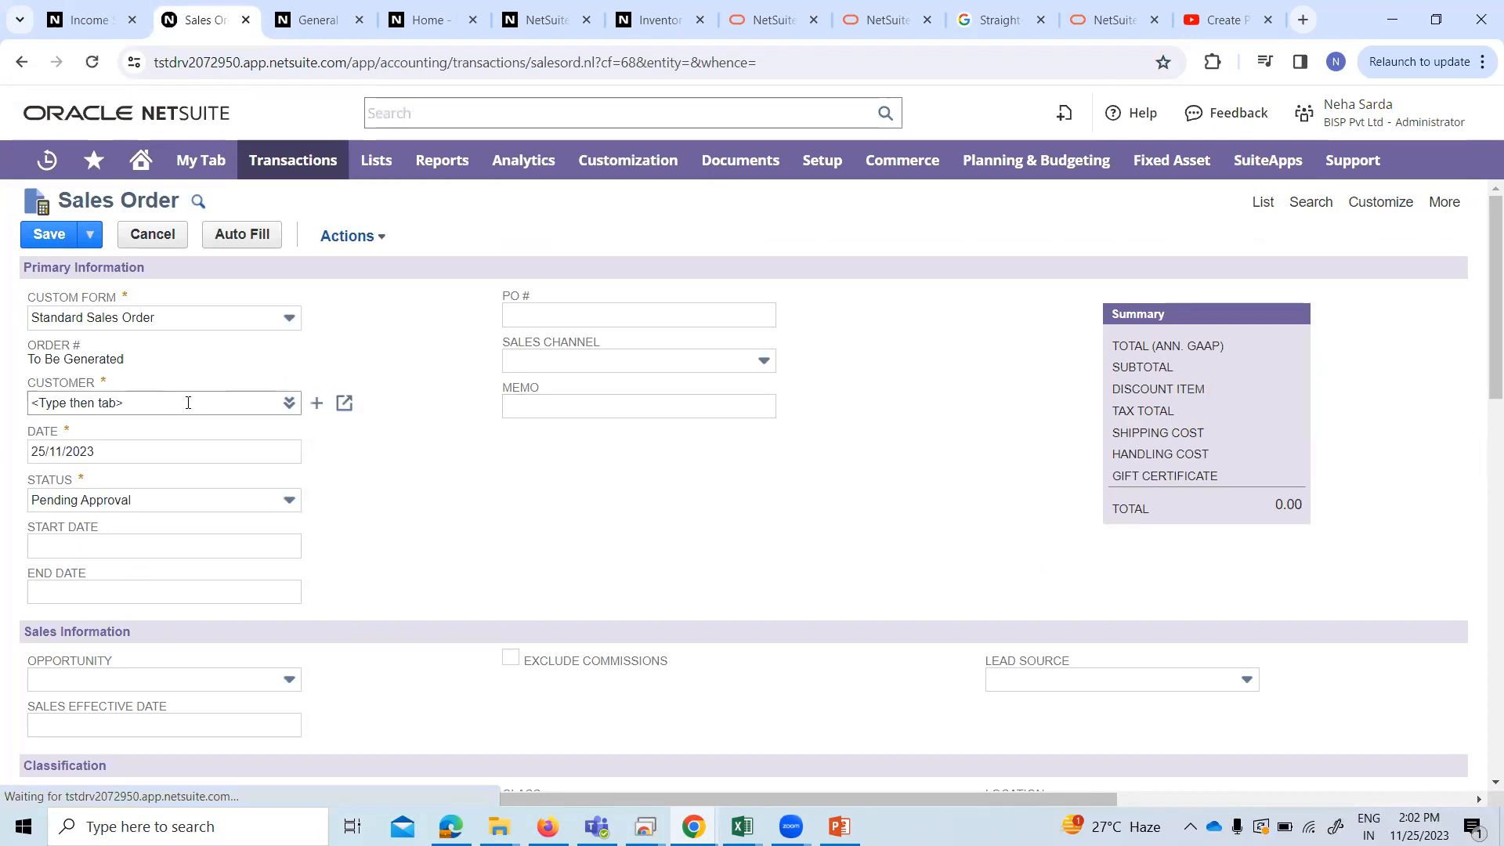
key(alt+Tab)
key(alt+Tab)
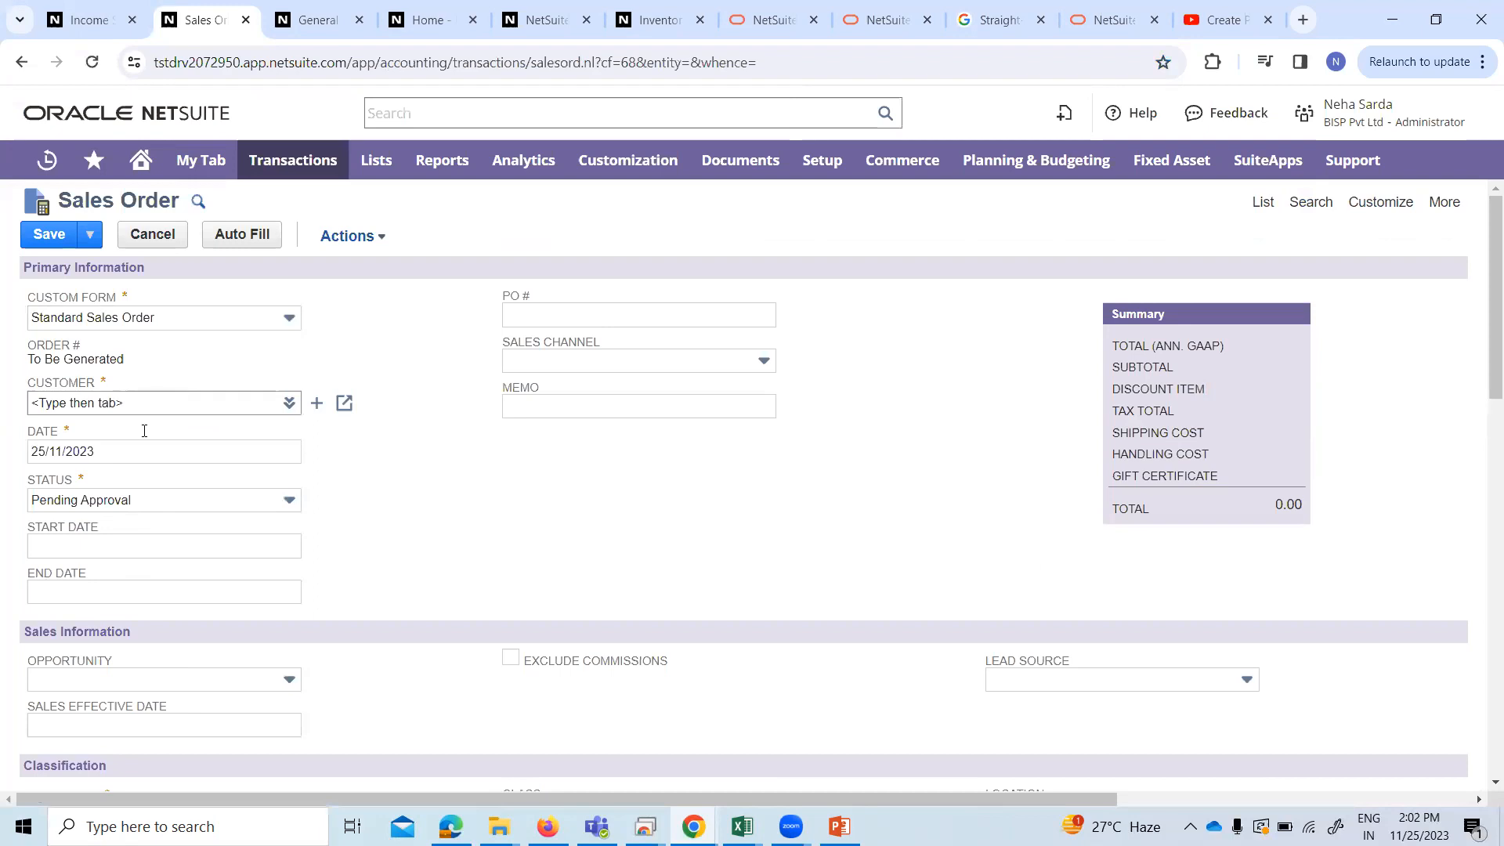
Set the sales order's customer to Meet Ltd, waiting for the unresponsive page to load.
click(144, 406)
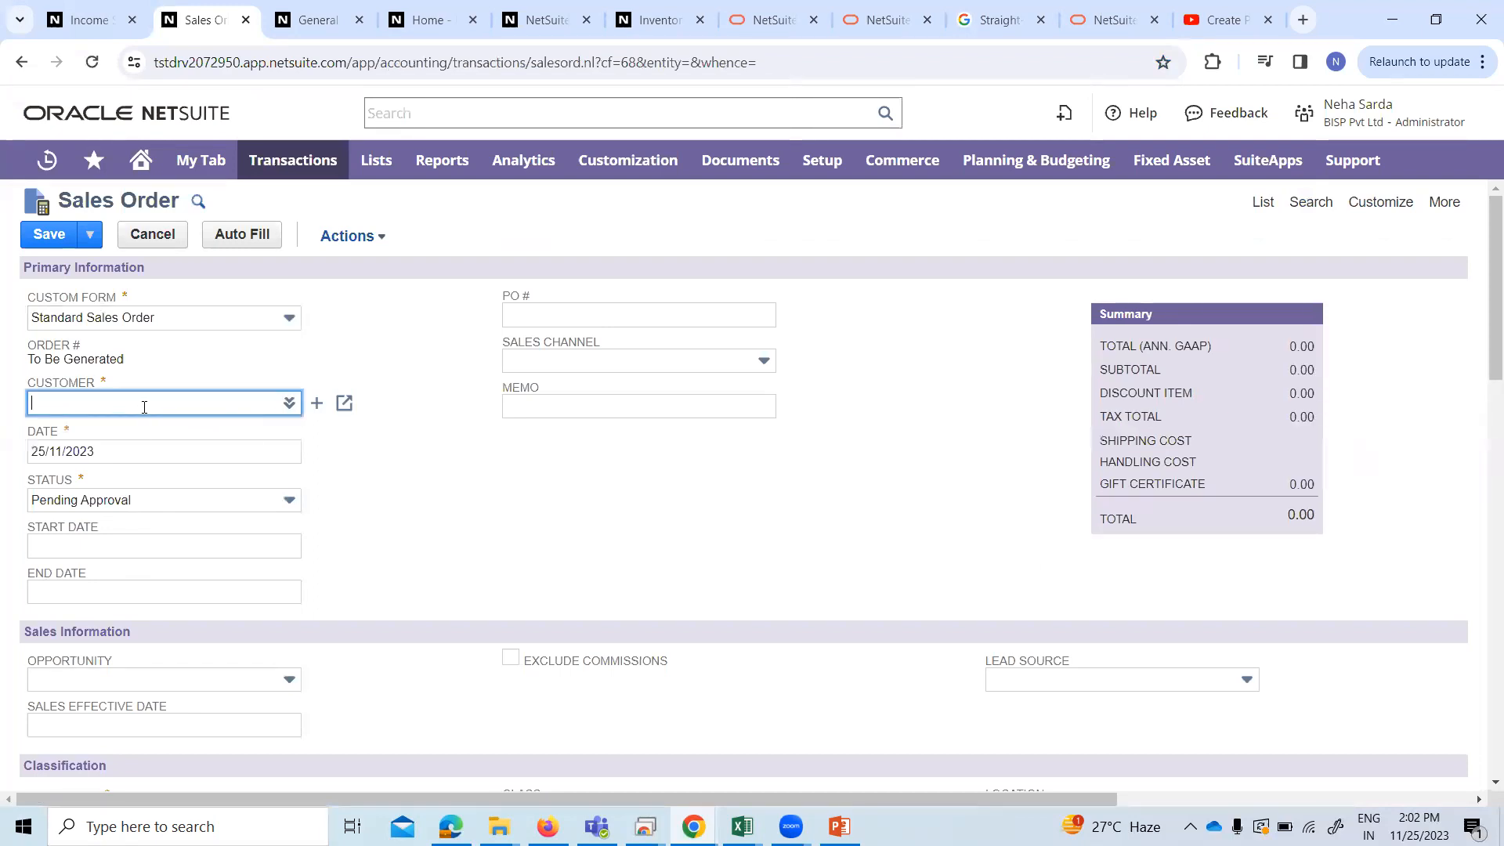
text(md)
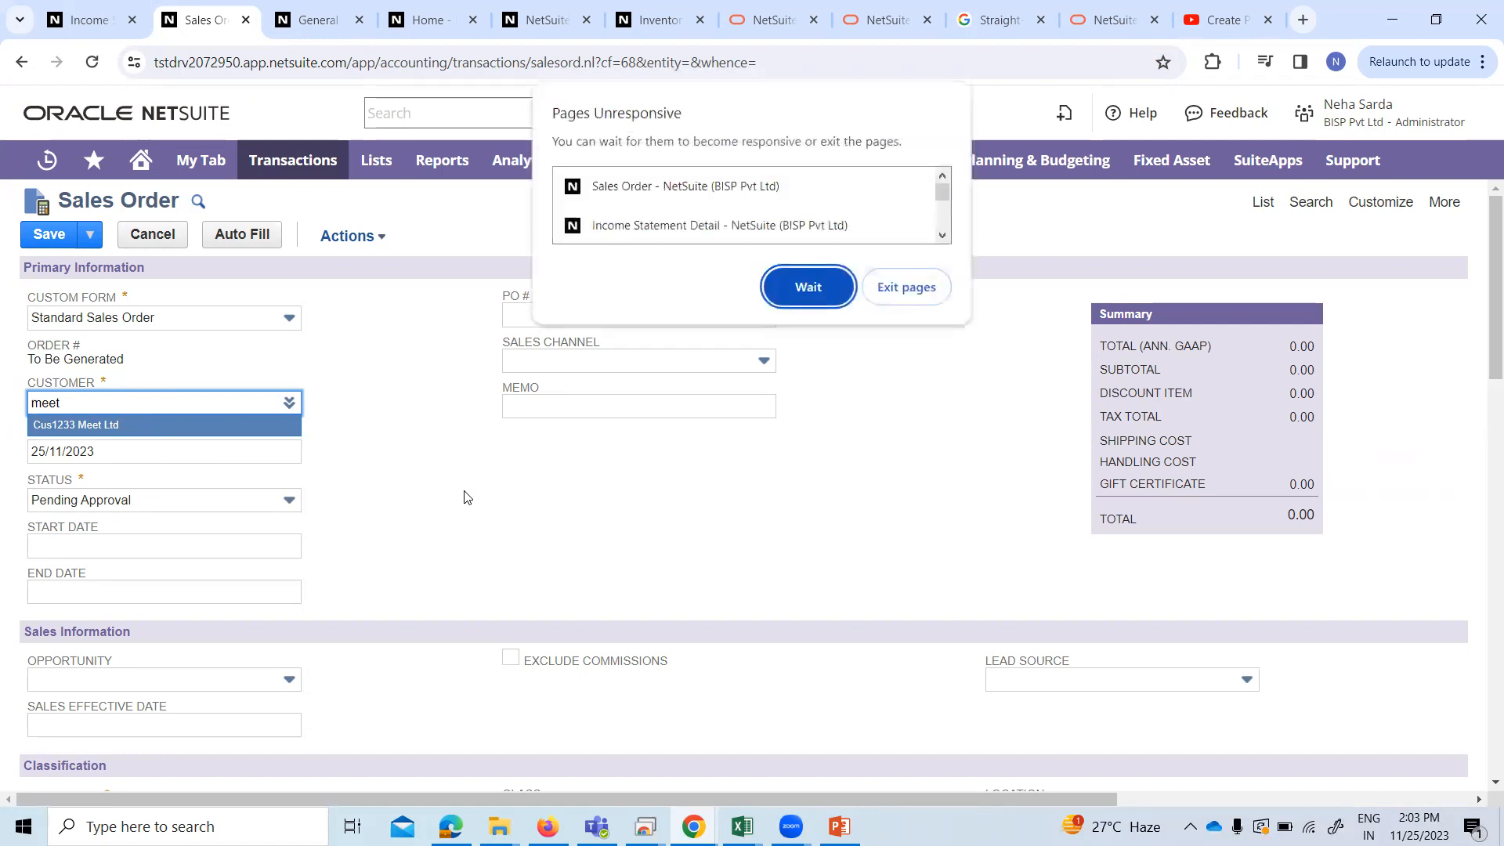
click(783, 287)
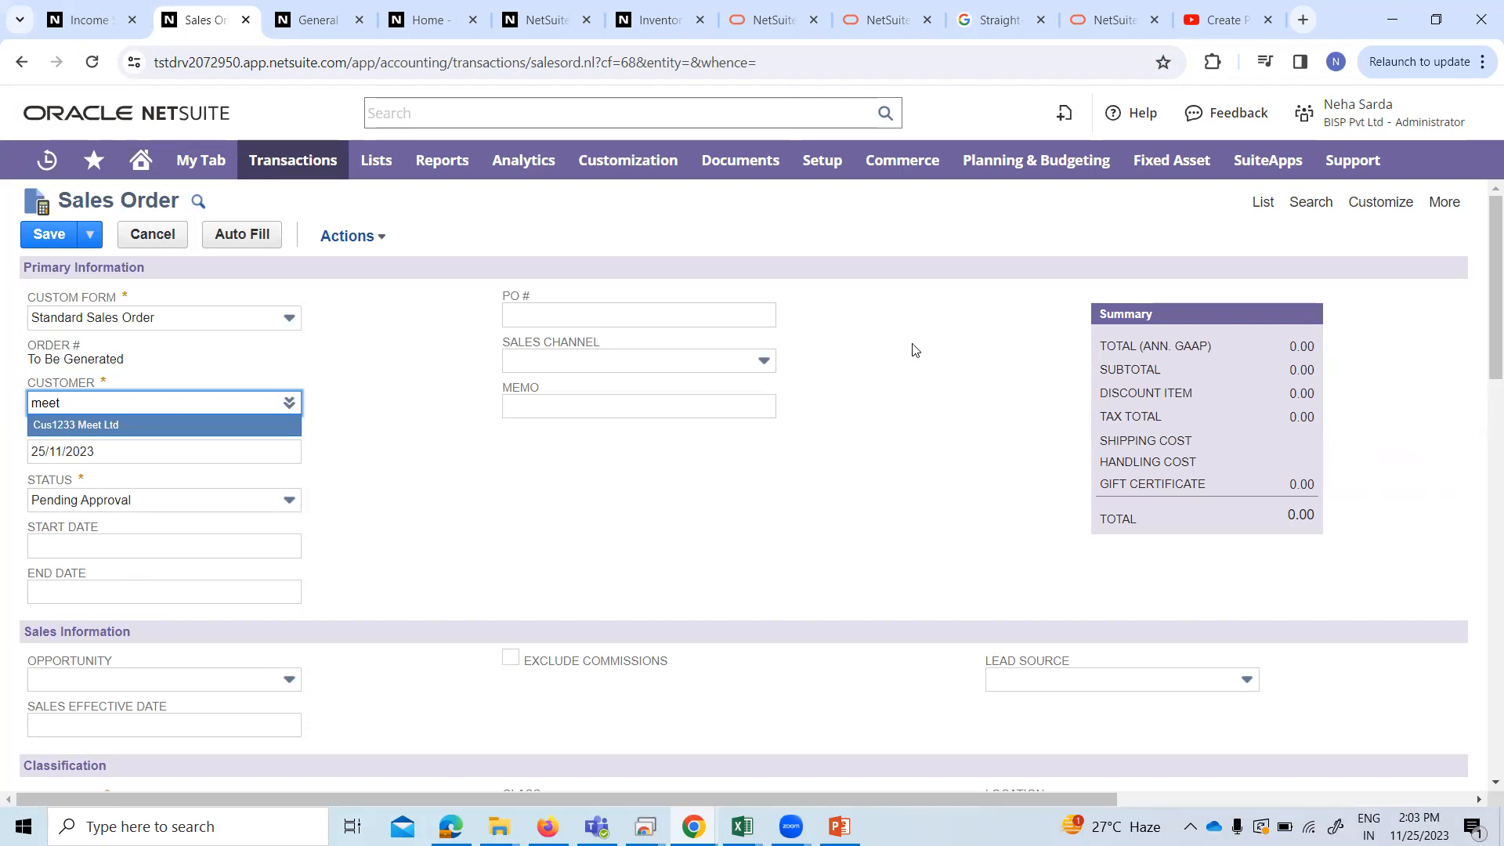
click(266, 432)
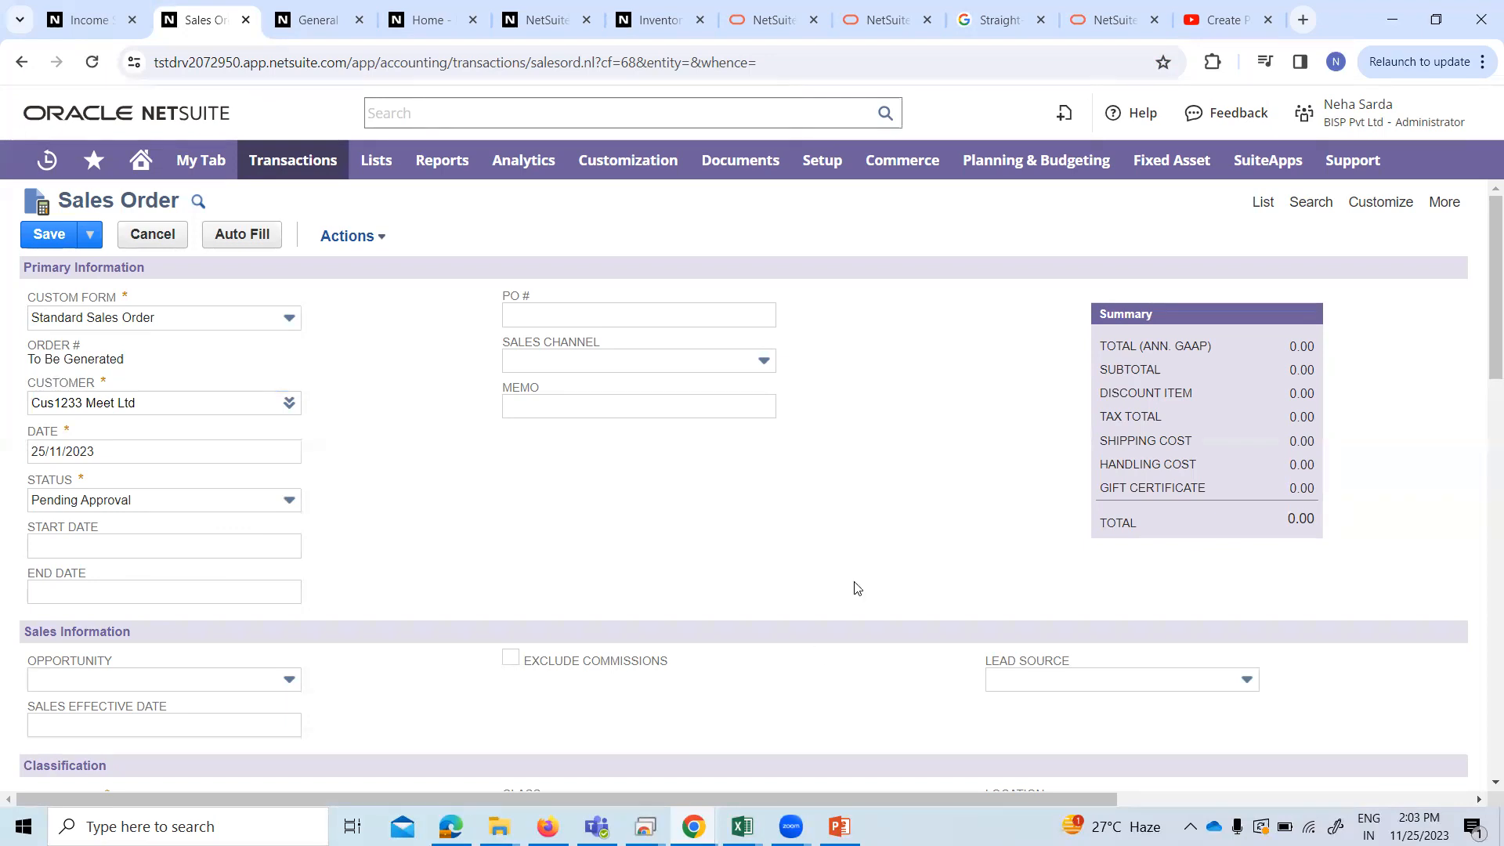
scroll(624, 571, down, 5)
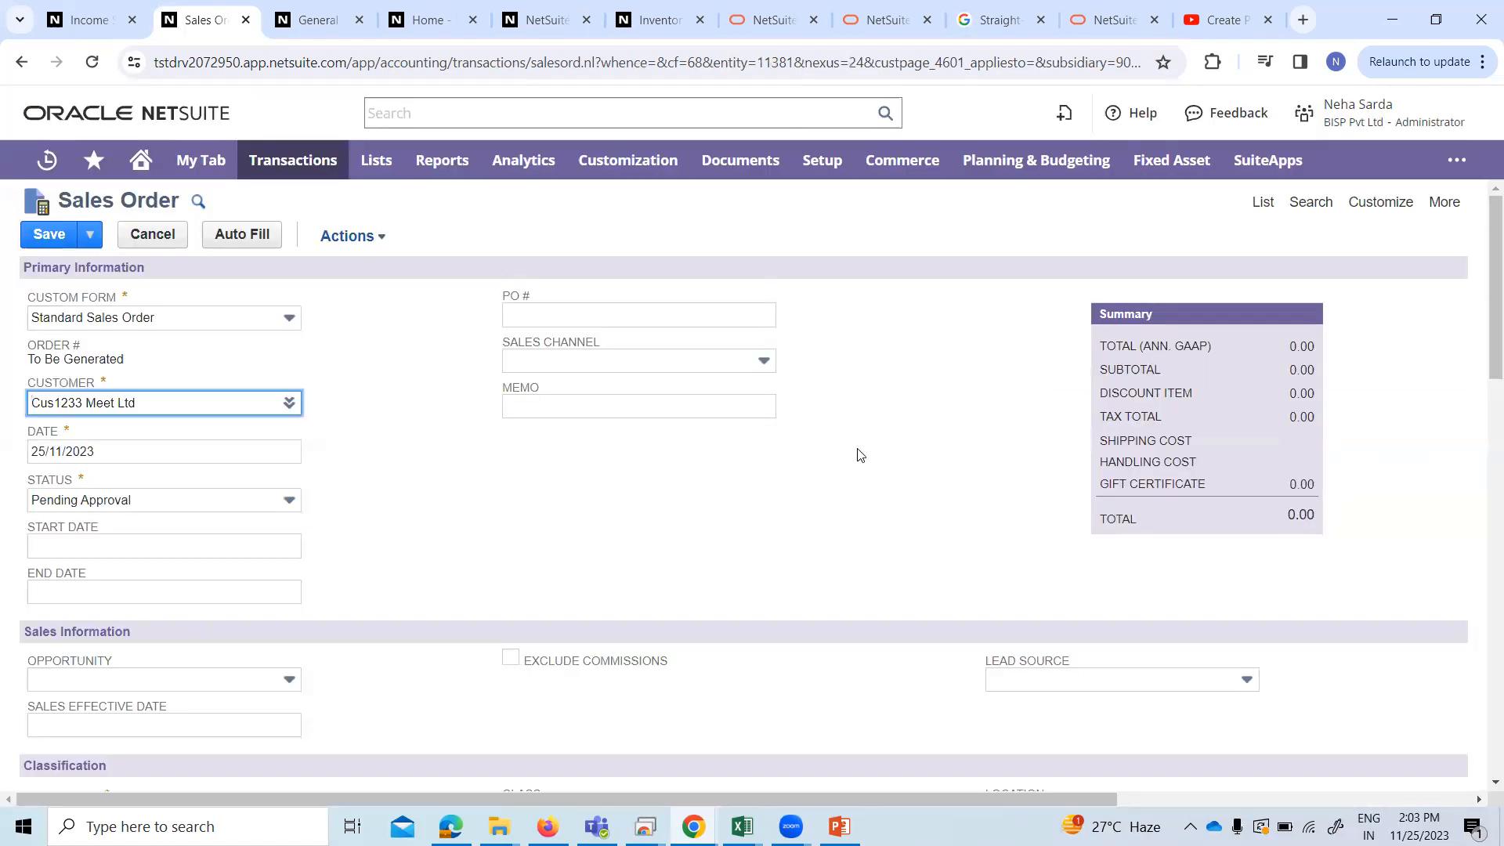
Open the sales order's required Currency List field for a selection.
scroll(860, 454, down, 4)
scroll(650, 458, down, 4)
scroll(963, 538, down, 3)
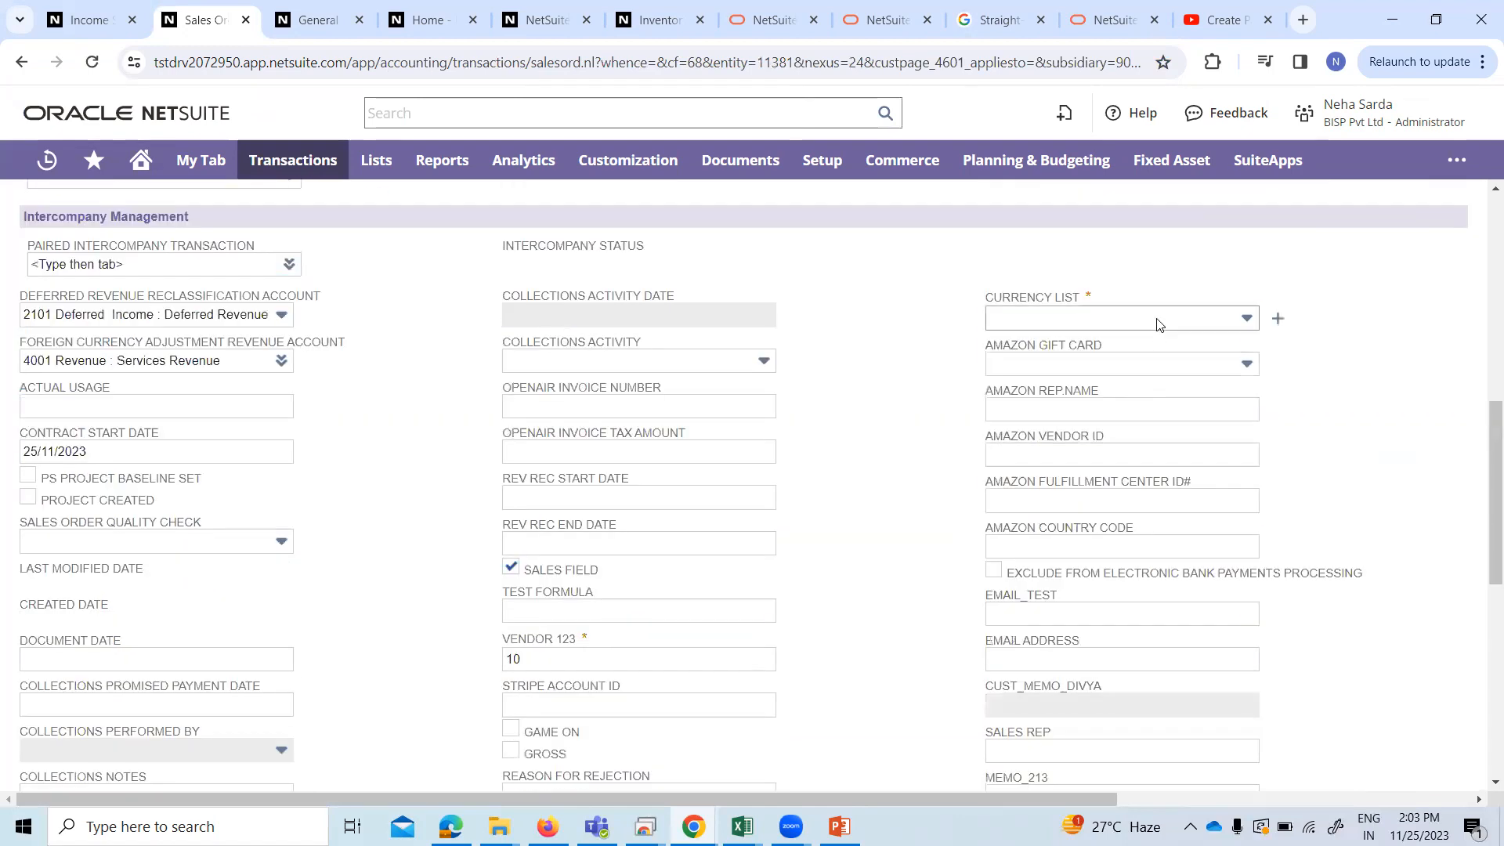
click(1158, 320)
Paste Item- Computer (101) as the item on the first order line and set its quantity to 4.
scroll(699, 660, down, 10)
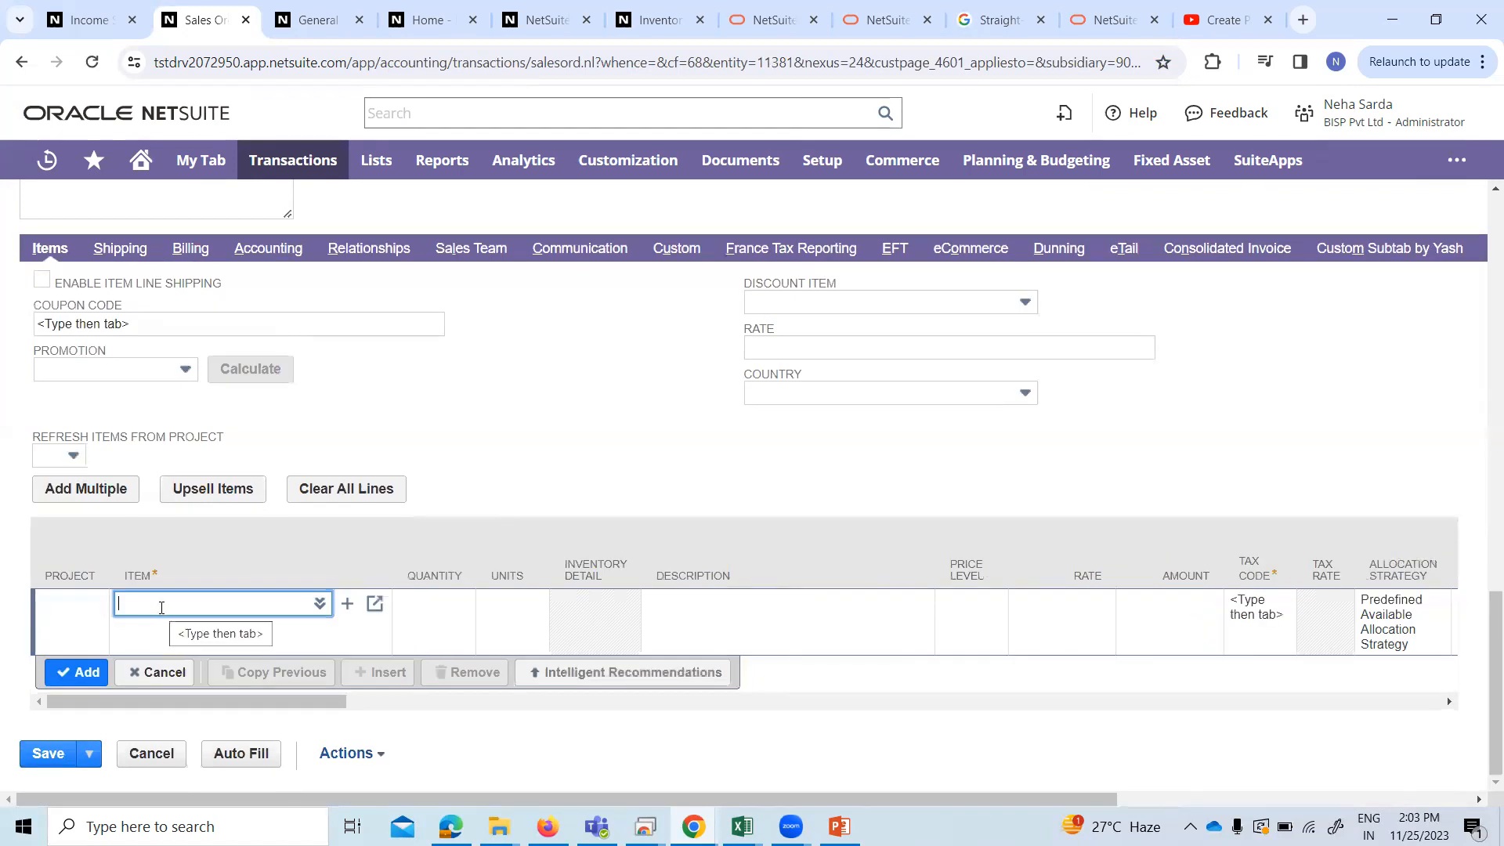
text(Item- Computer (101))
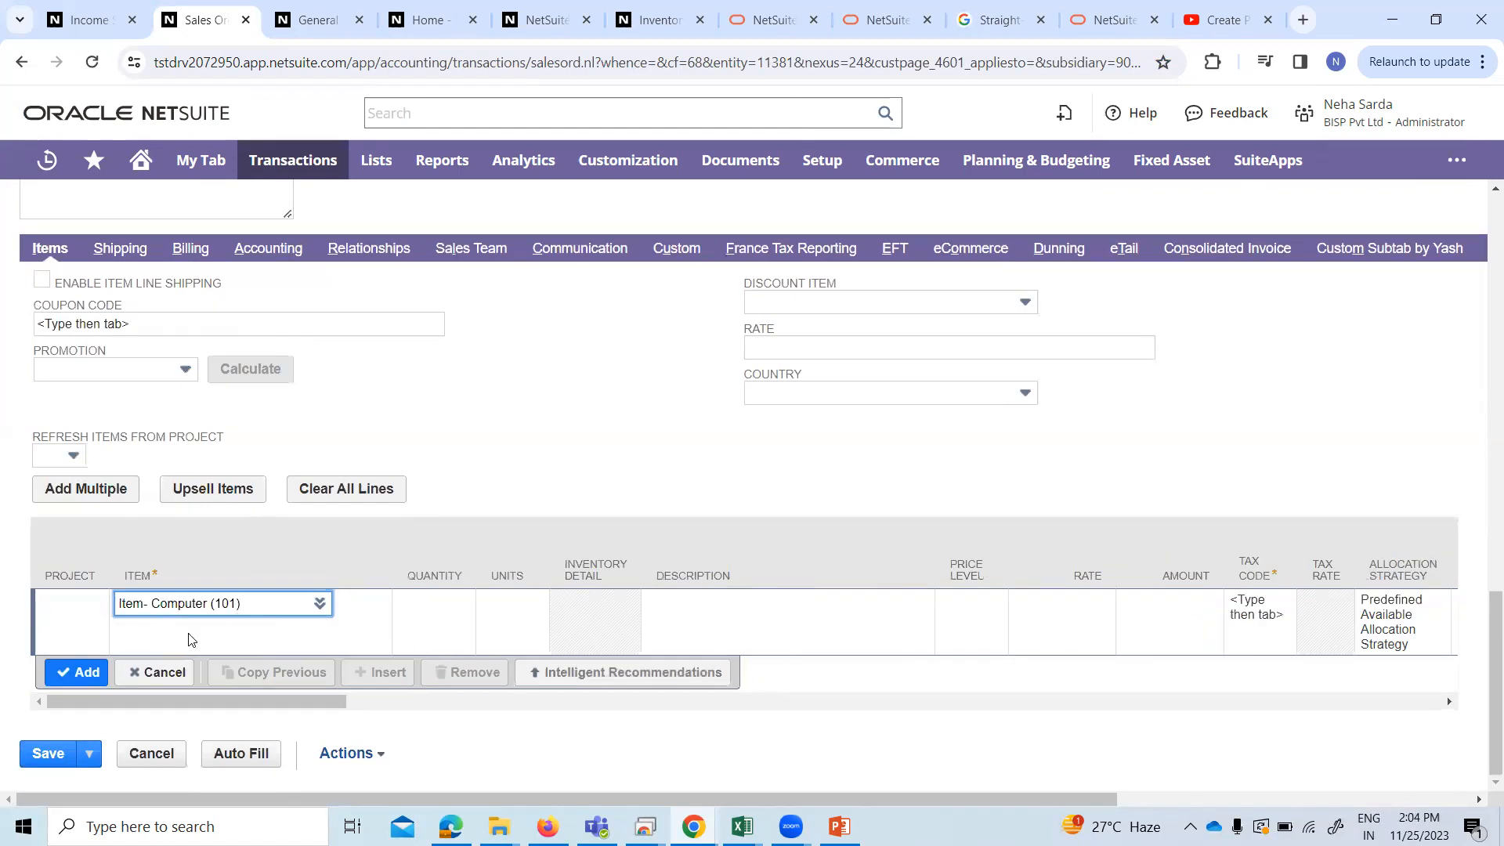
key(Tab)
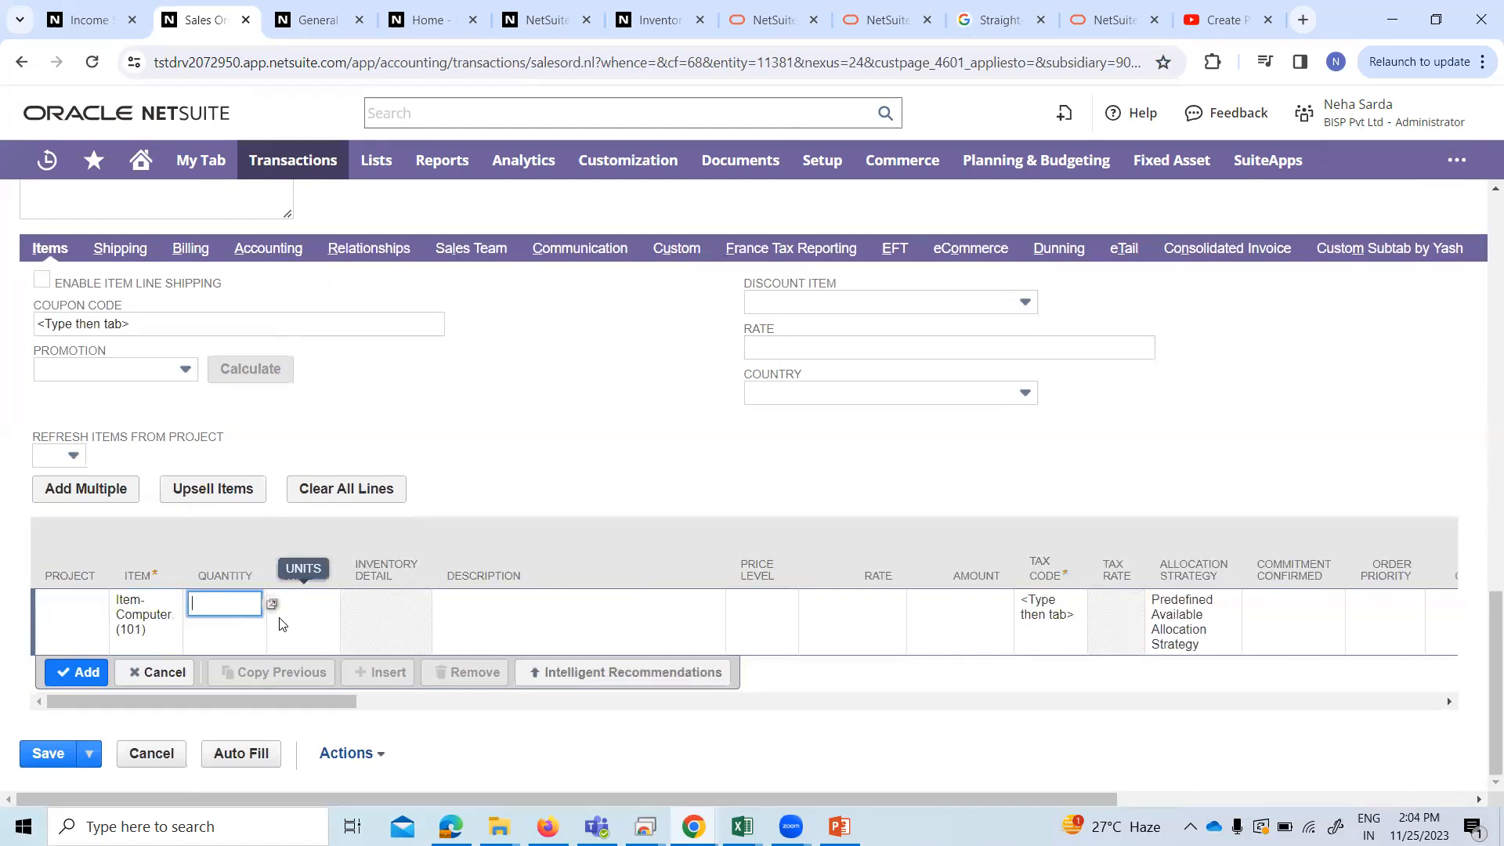
key(Tab)
key(Tab)
key(Tab)
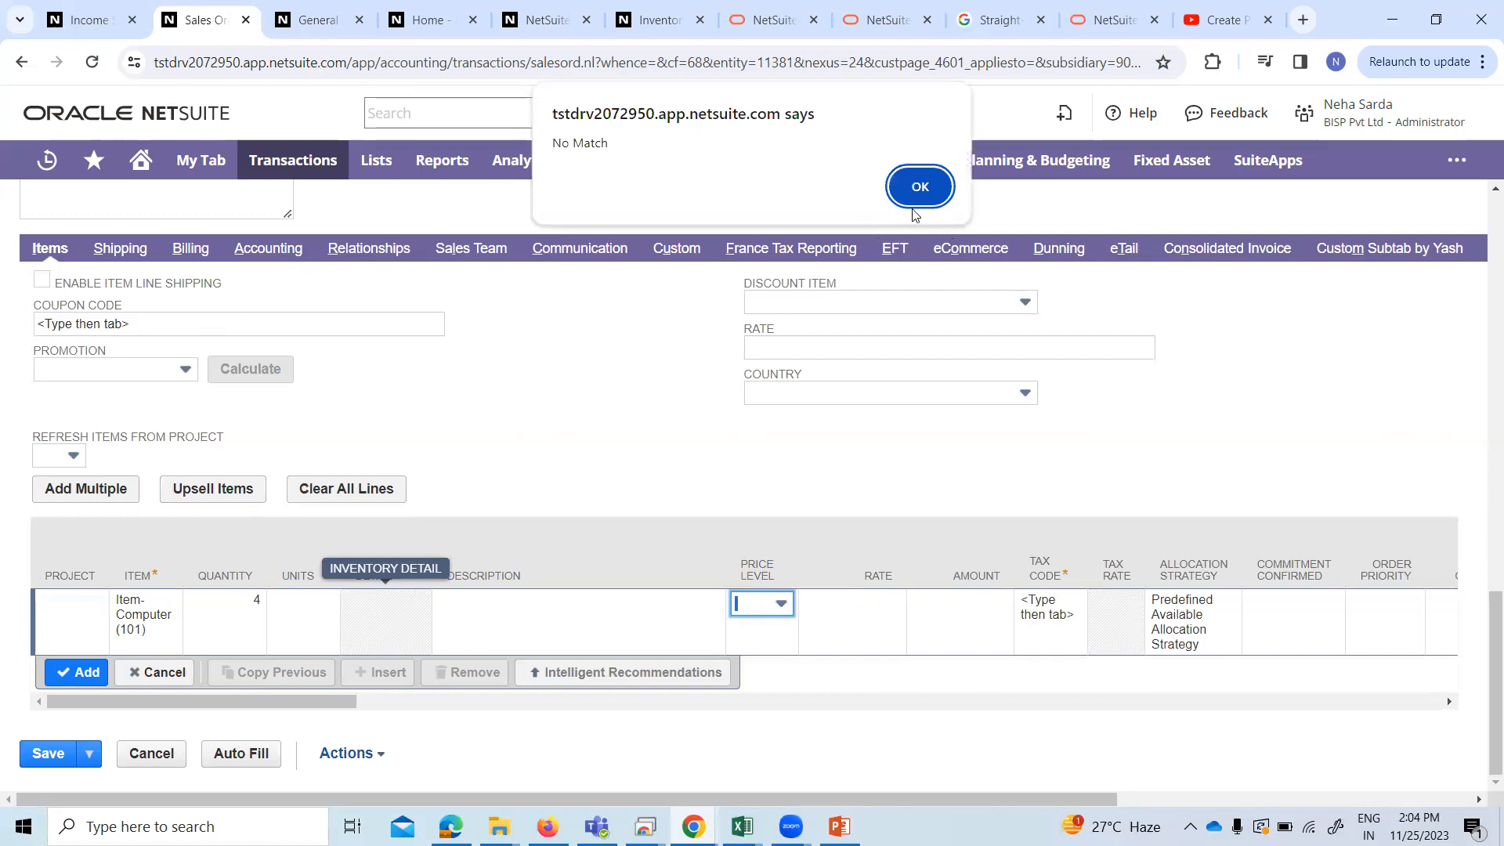
click(915, 200)
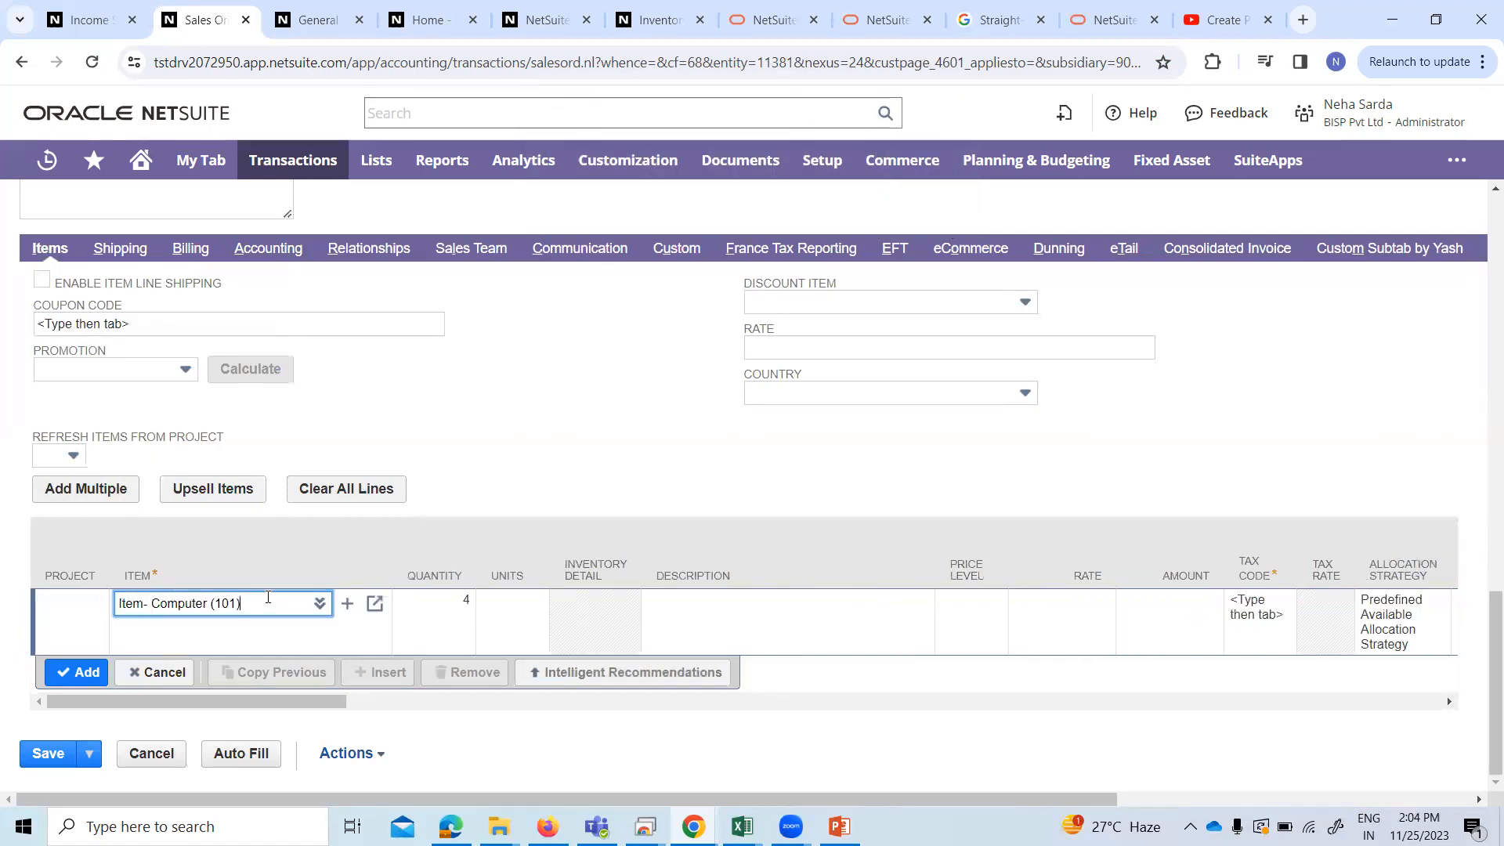
Correct the item entry on the order line to Computer (101) by removing the "Item- " prefix.
click(467, 601)
click(150, 605)
key(BackSpace)
key(BackSpace)
key(BackSpace)
key(BackSpace)
key(BackSpace)
key(BackSpace)
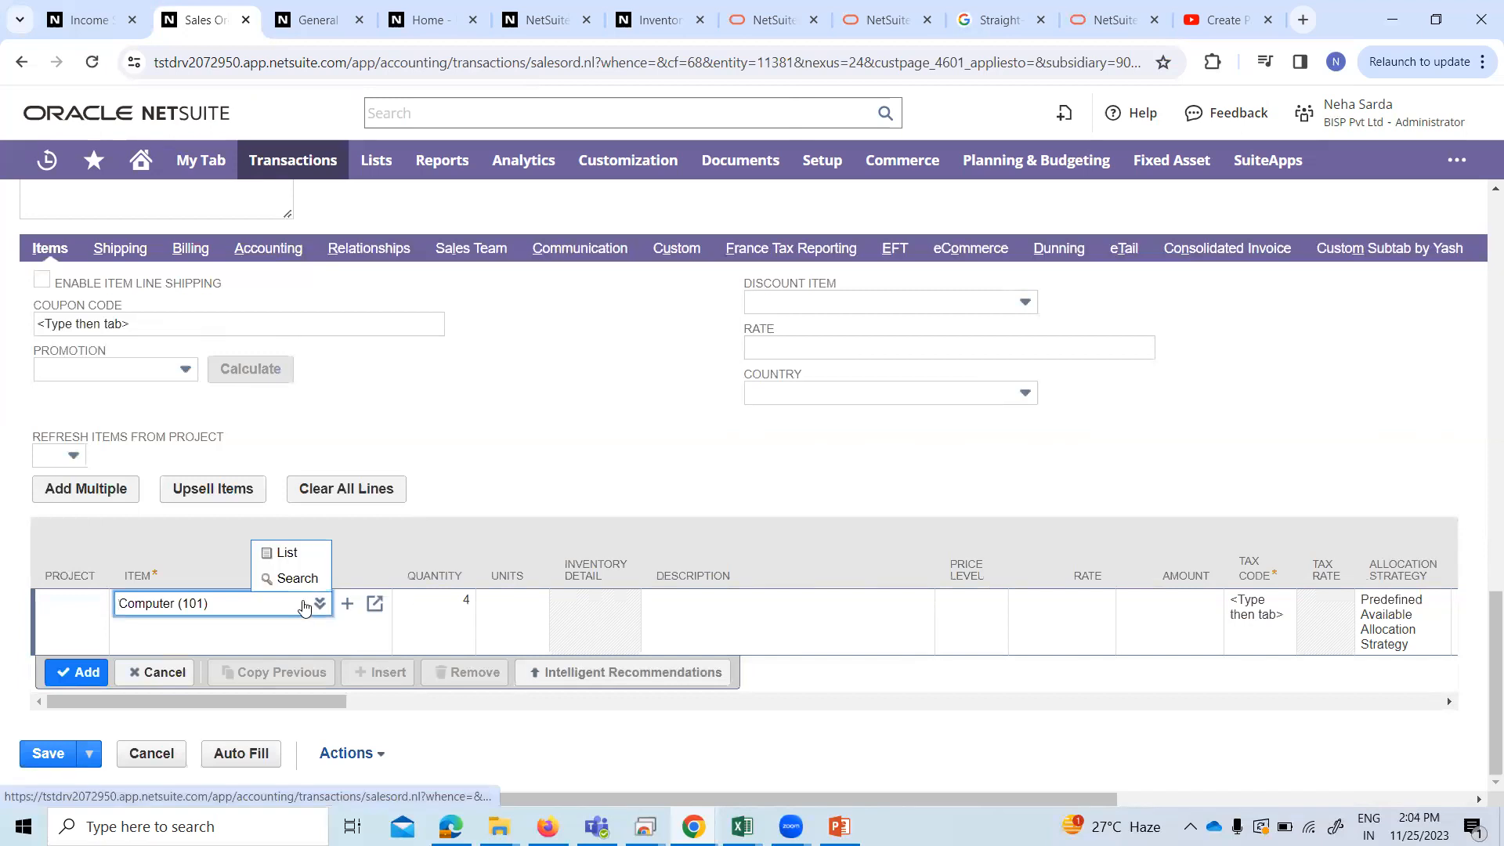
Commit Computer (101) as the order line's item and dismiss the availability alert.
click(236, 602)
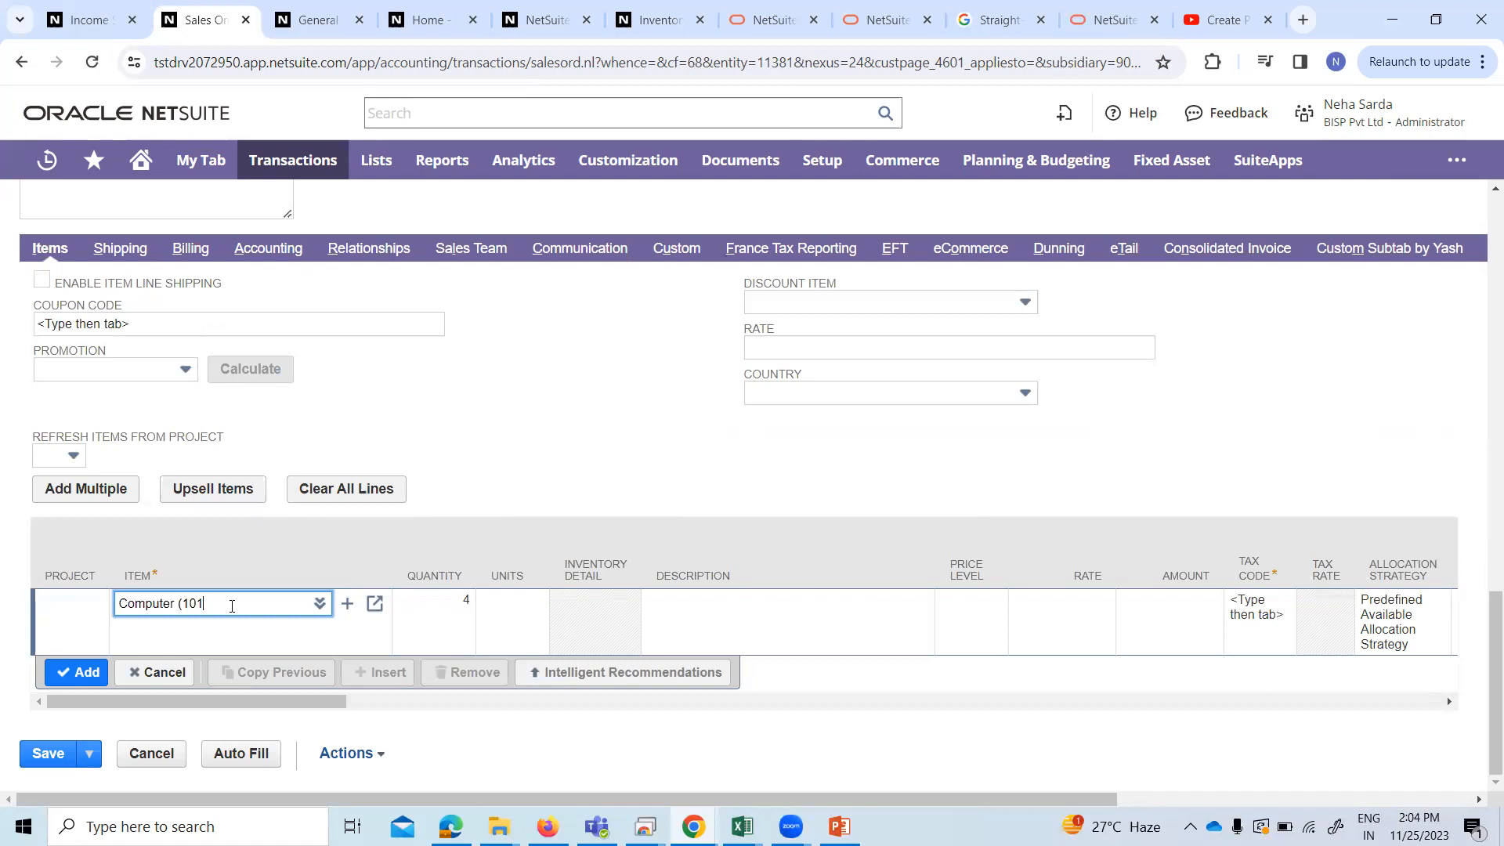
key(Tab)
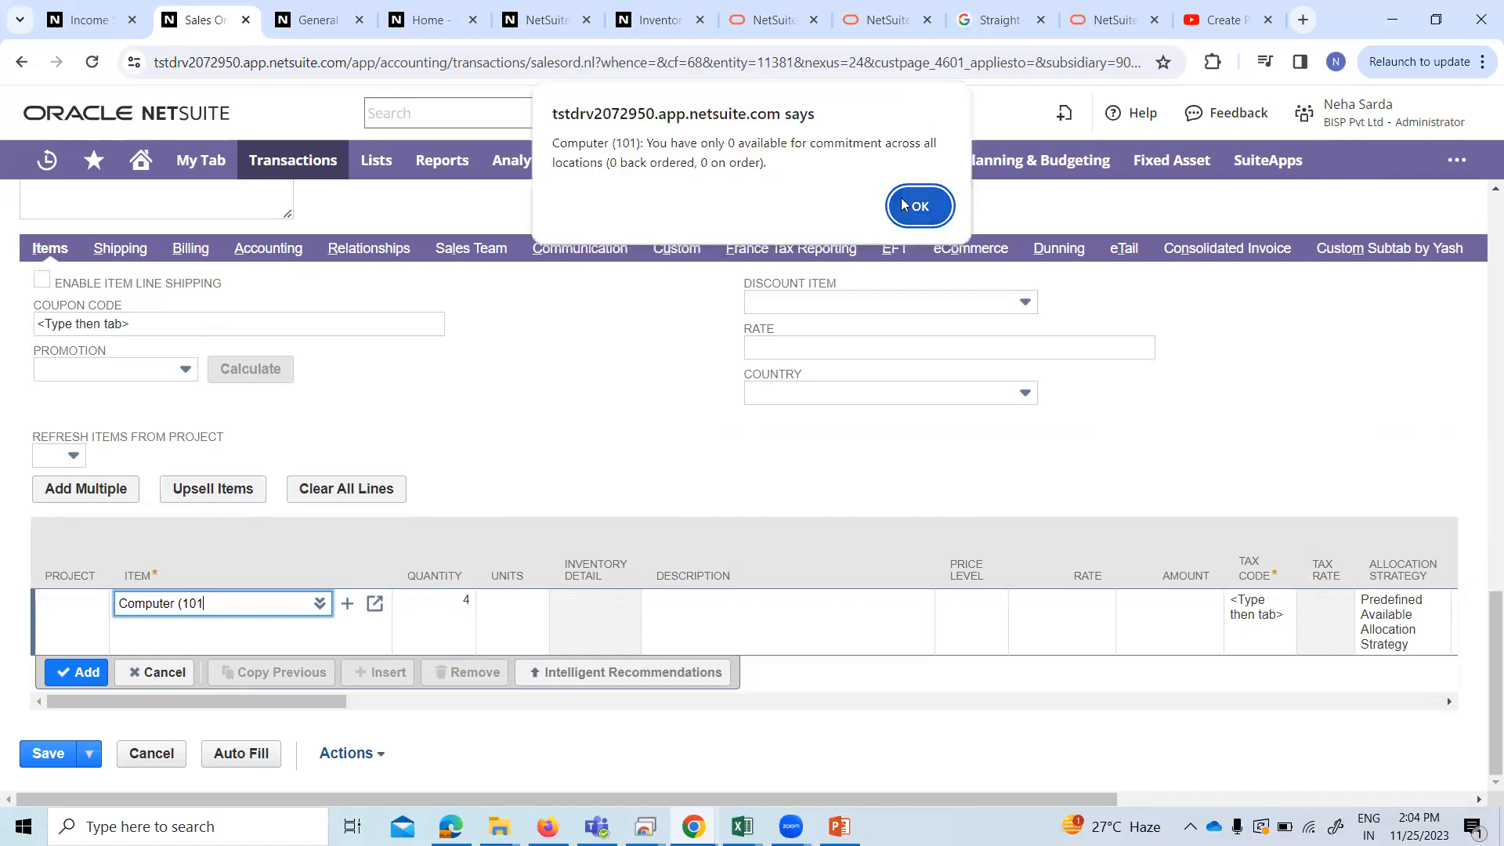
click(920, 208)
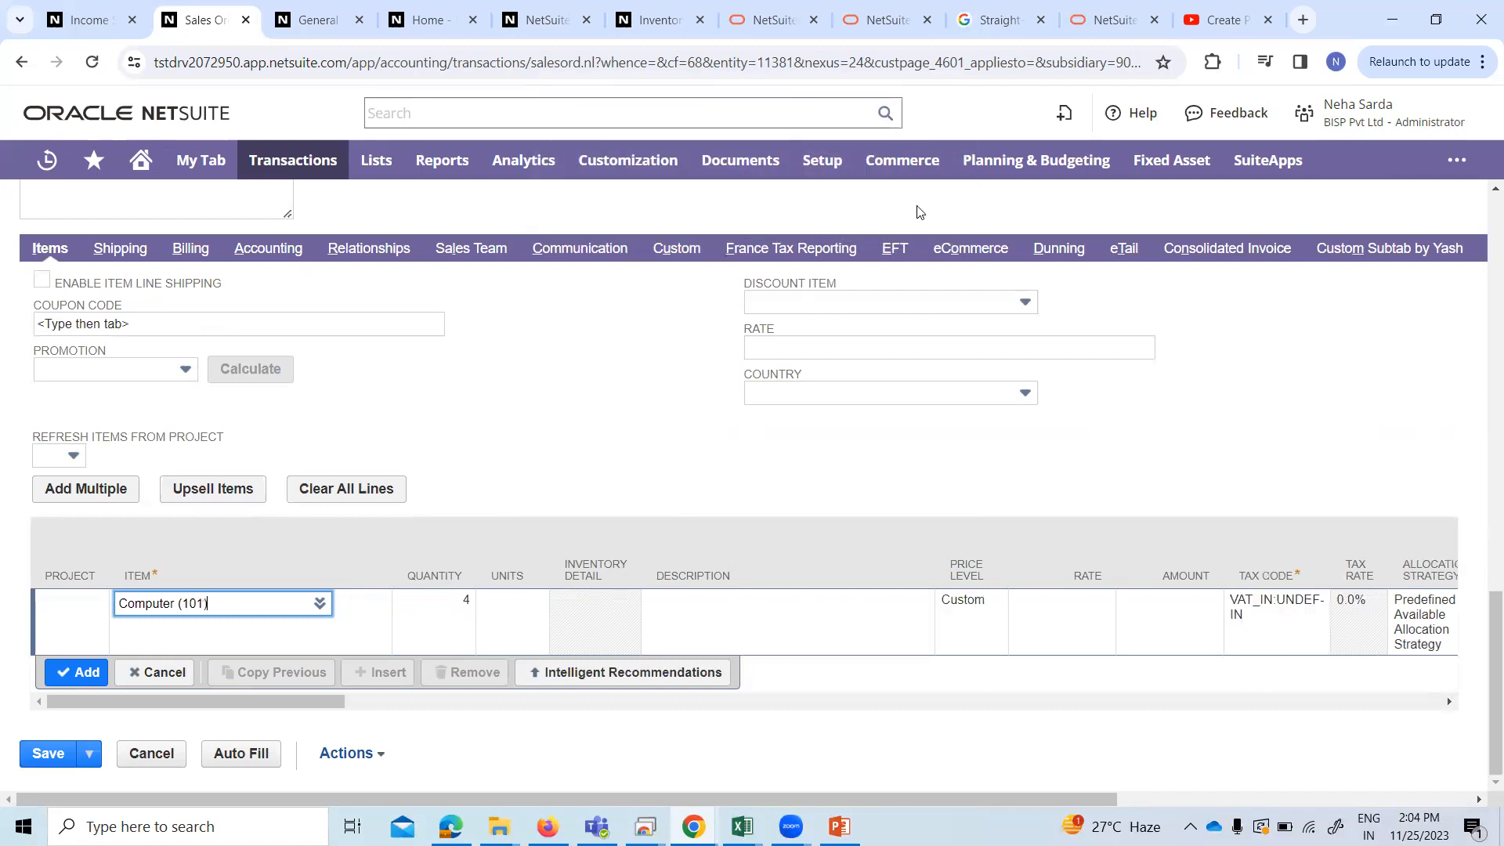
Set the rate of the Computer (101) order line to 100,000.
click(188, 624)
key(Tab)
key(Tab)
key(Tab)
key(Tab)
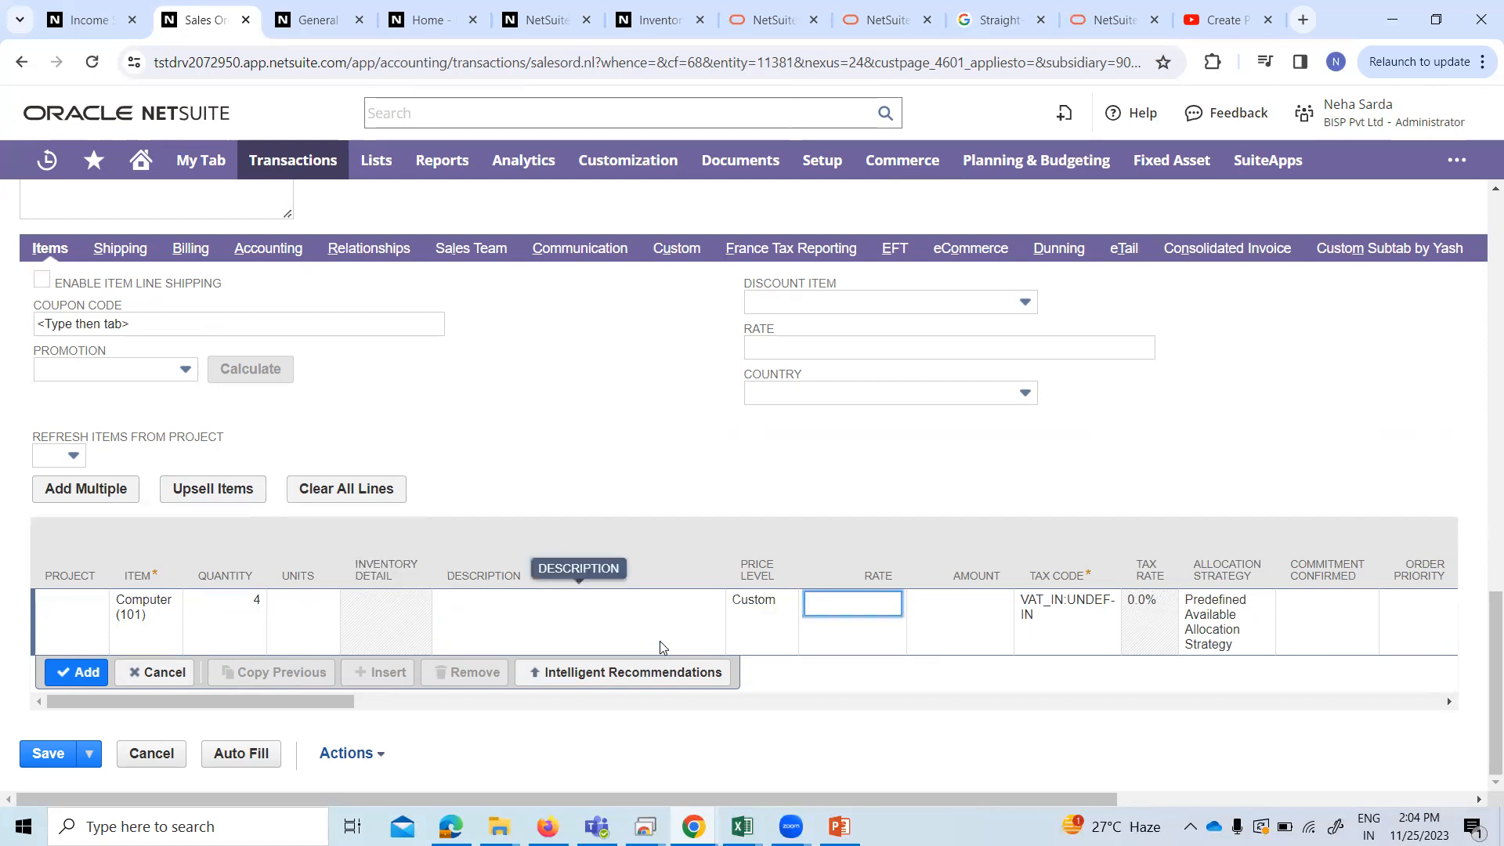
text(100,000)
key(Tab)
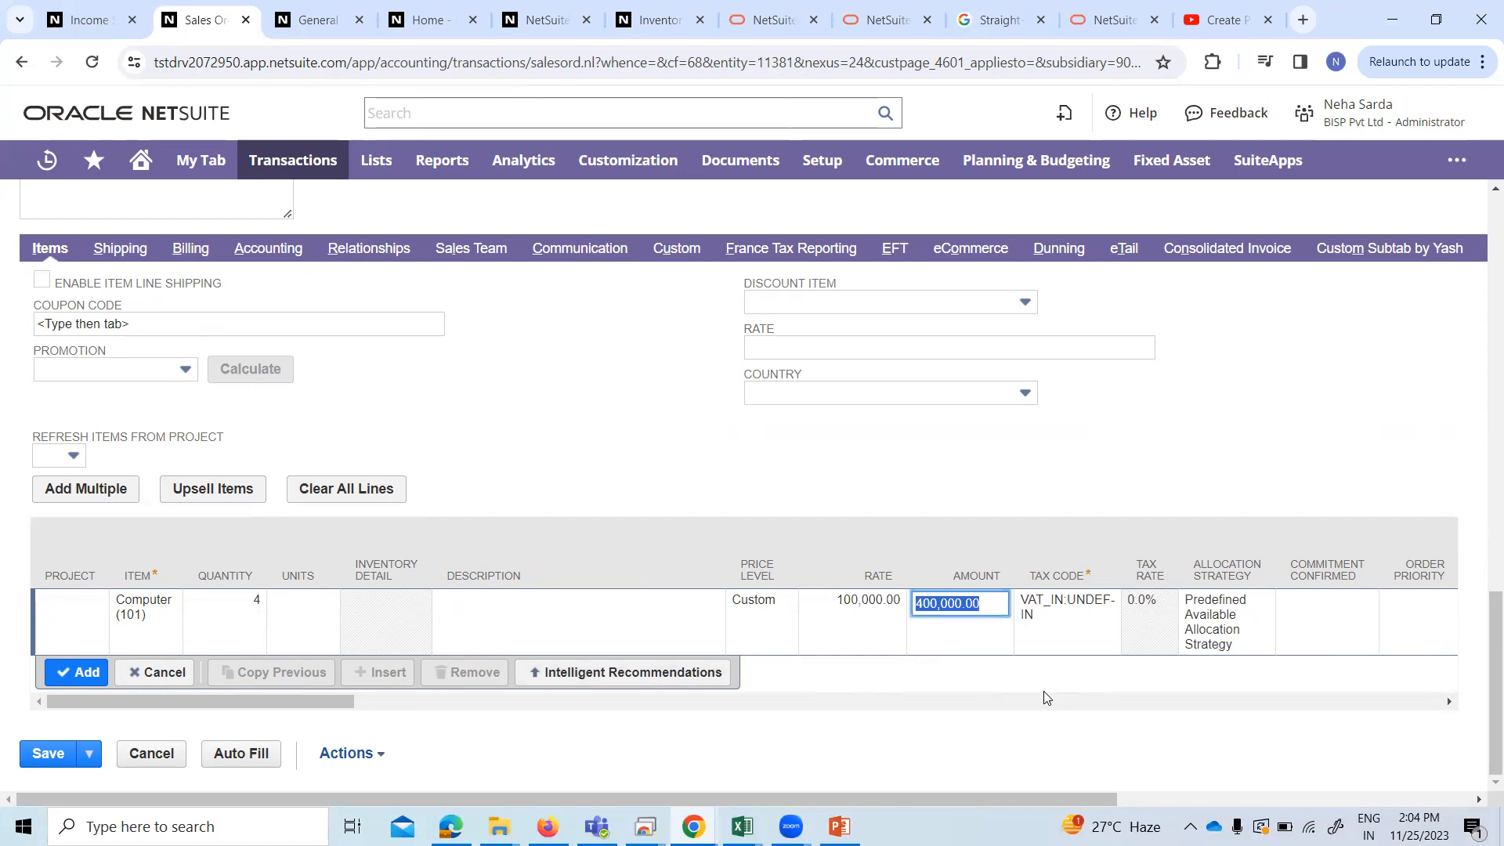
Set the order line's revenue recognition start date to 25/11/2023.
key(Tab)
key(Tab)
key(Tab)
key(Tab)
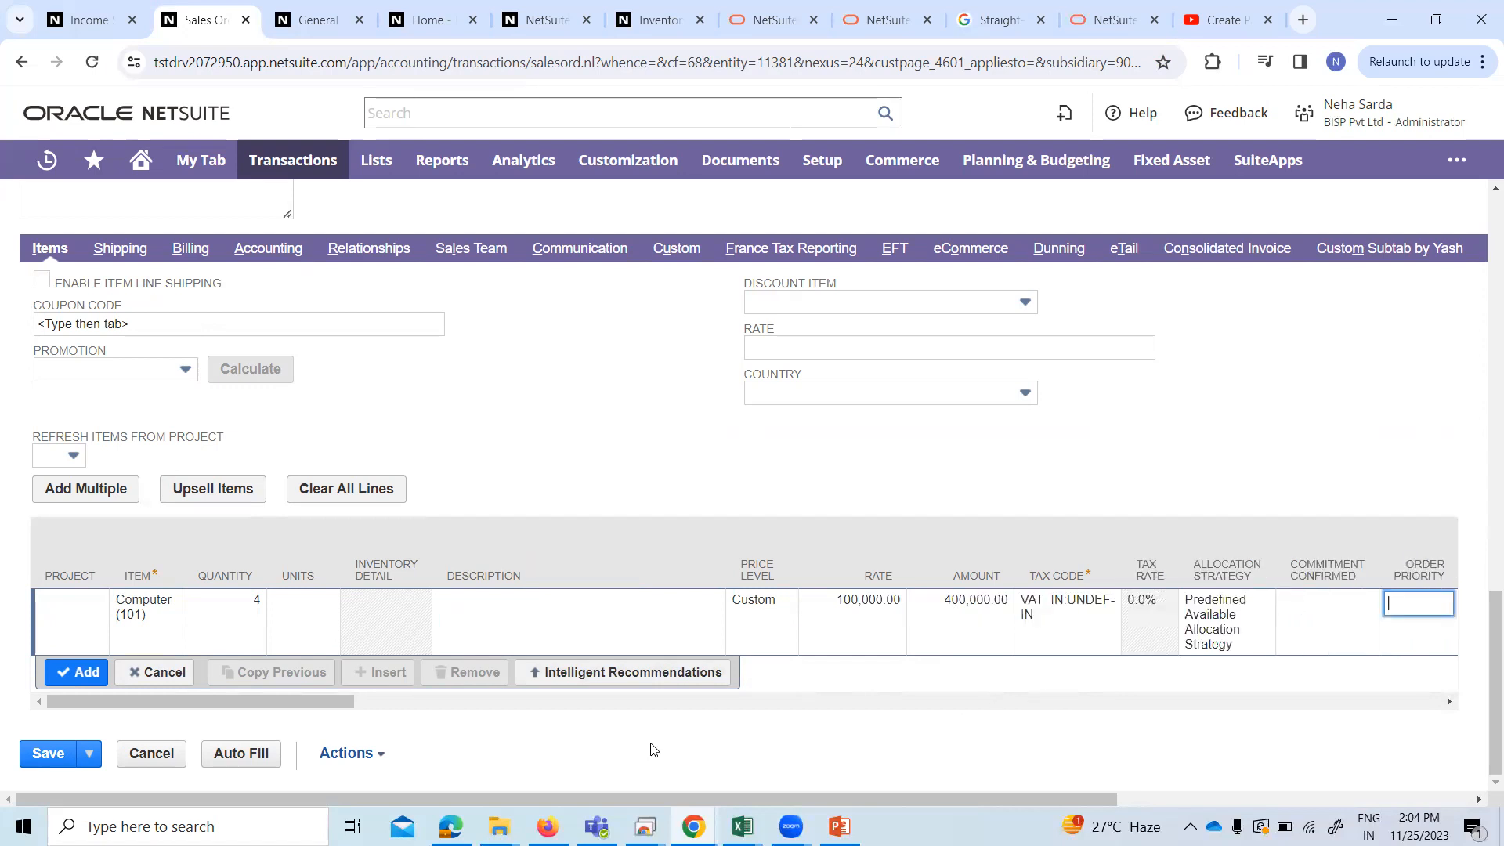
drag(347, 705, 732, 707)
click(603, 611)
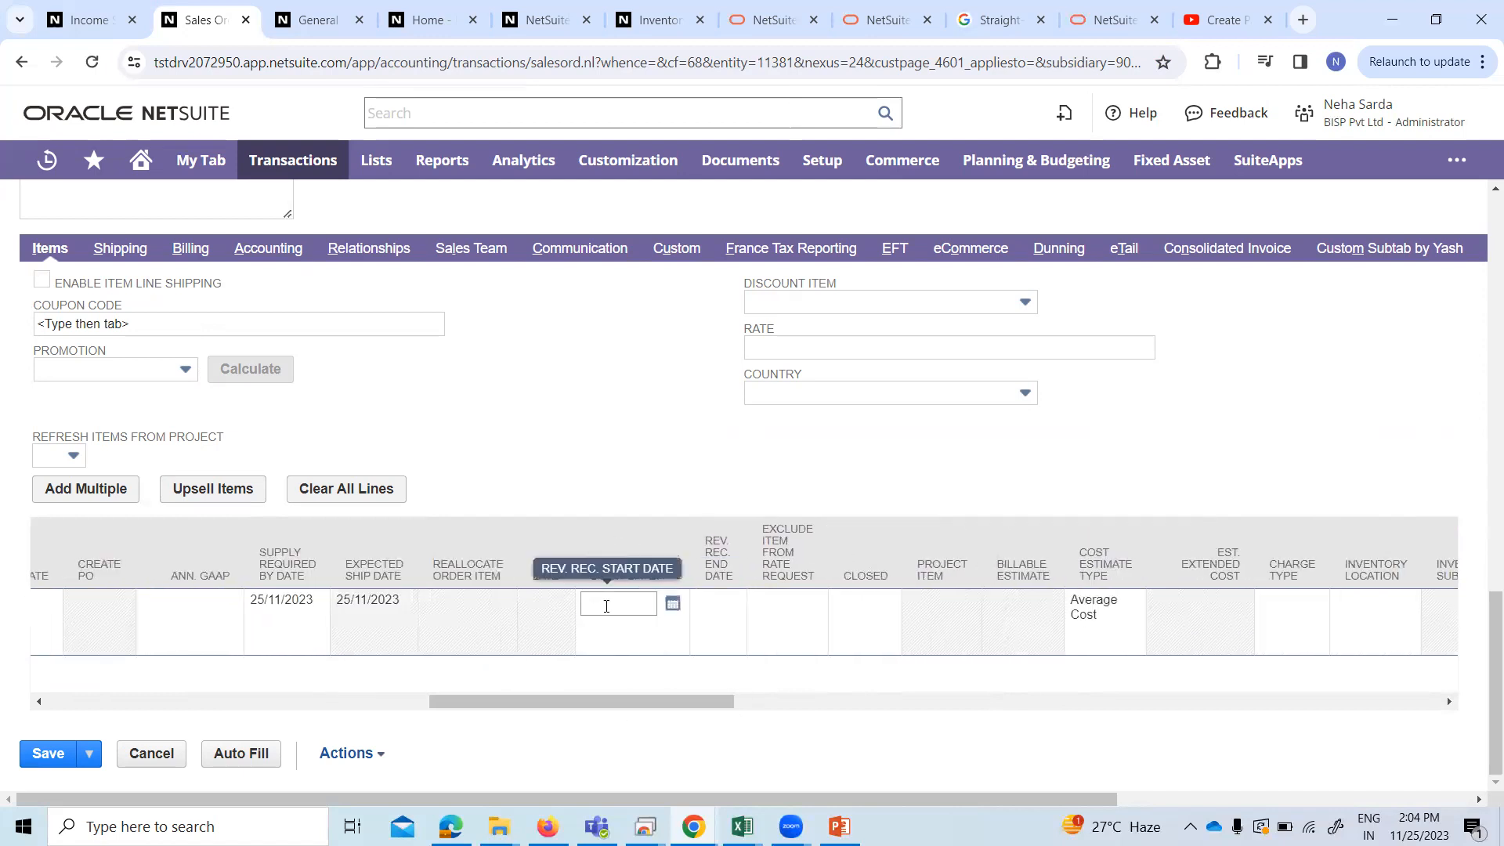
click(672, 603)
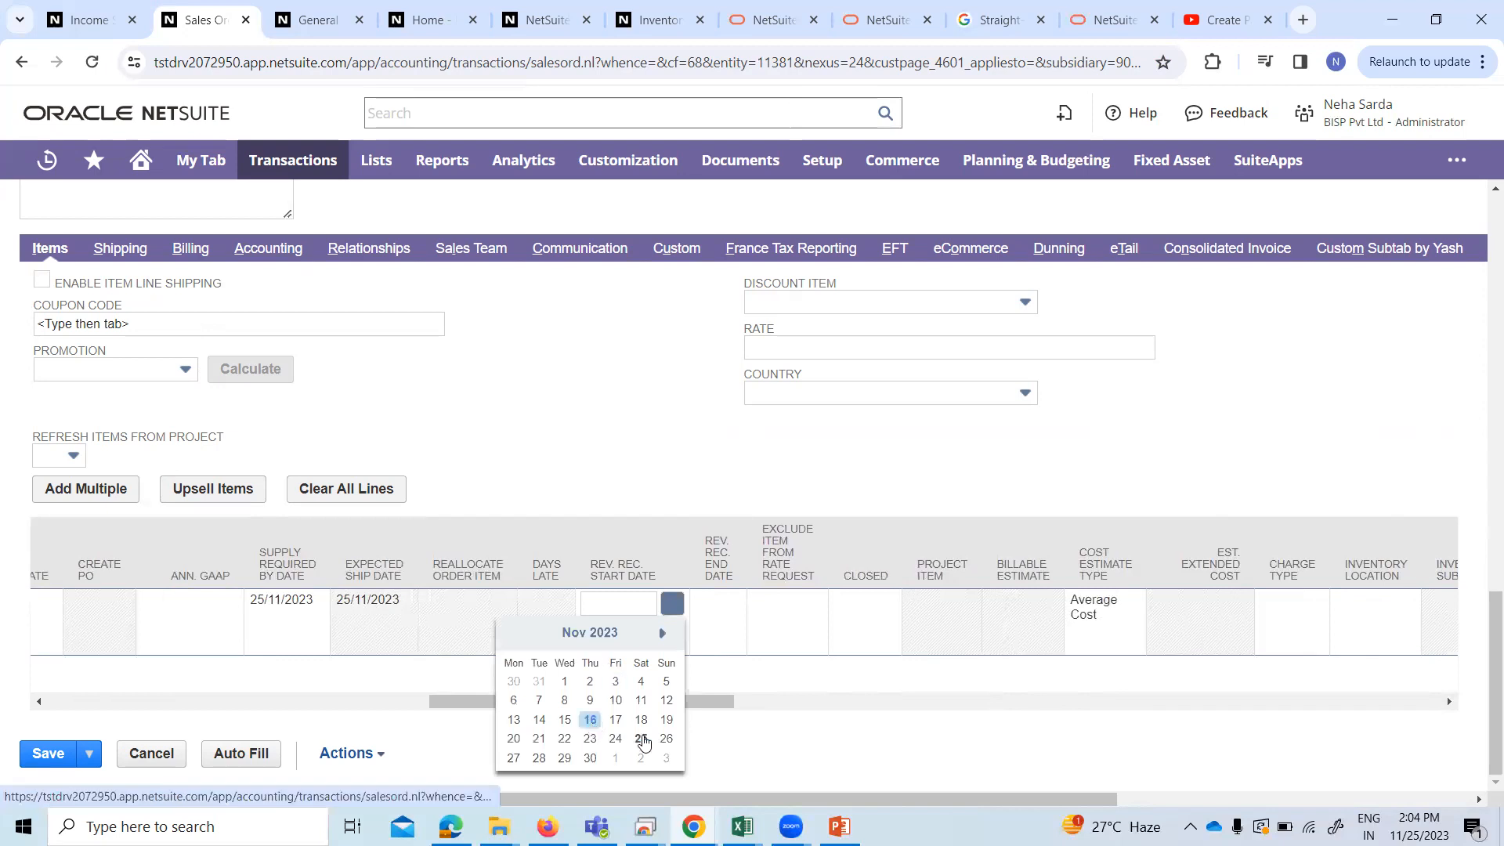
click(640, 738)
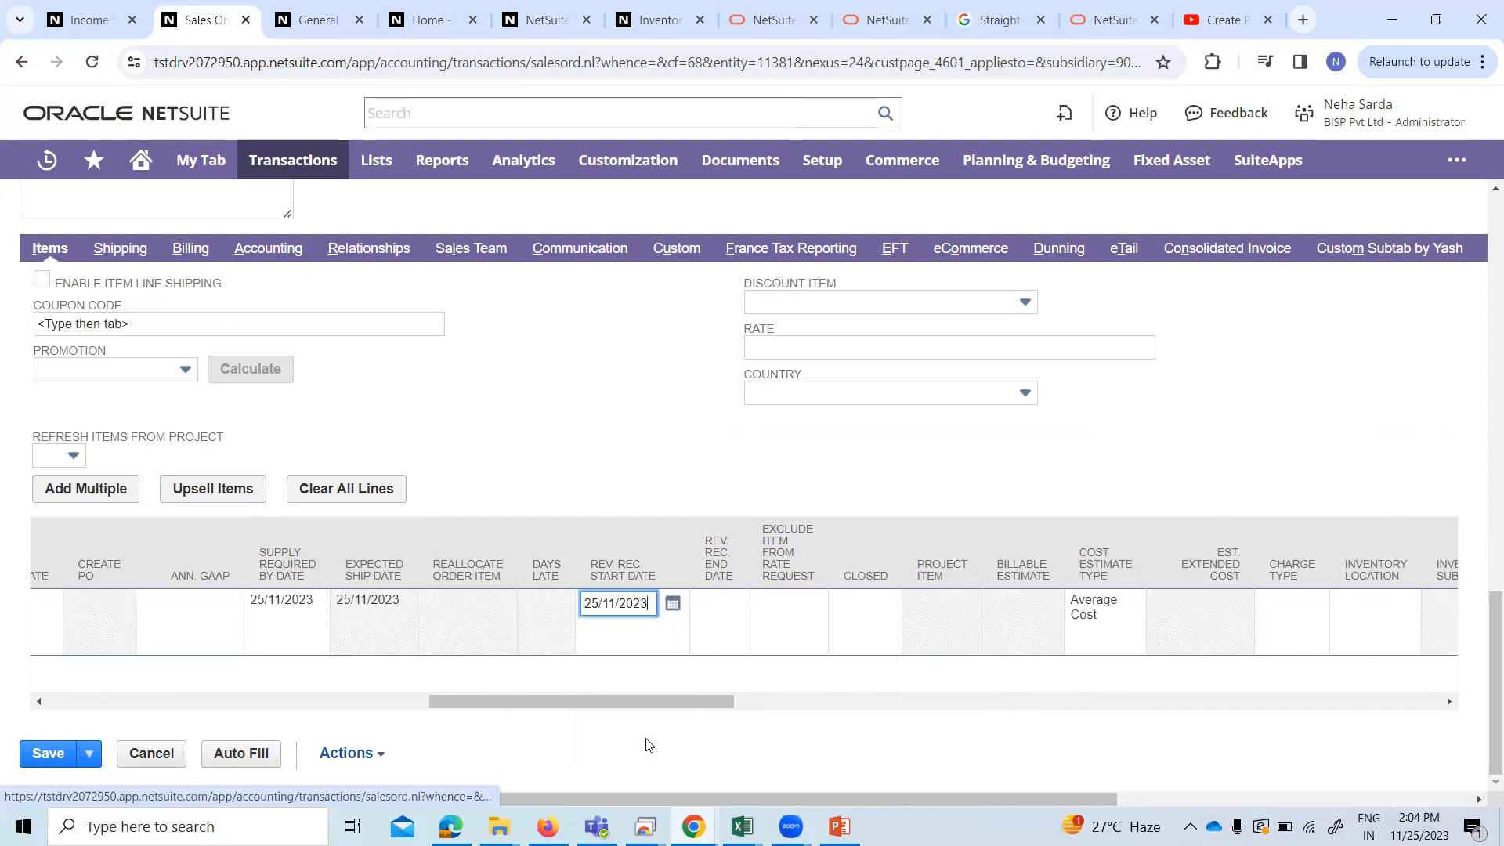
Set the order line's revenue recognition end date to 24/03/2024 and save the sales order.
click(713, 621)
click(747, 603)
click(737, 632)
click(737, 633)
click(737, 633)
click(737, 633)
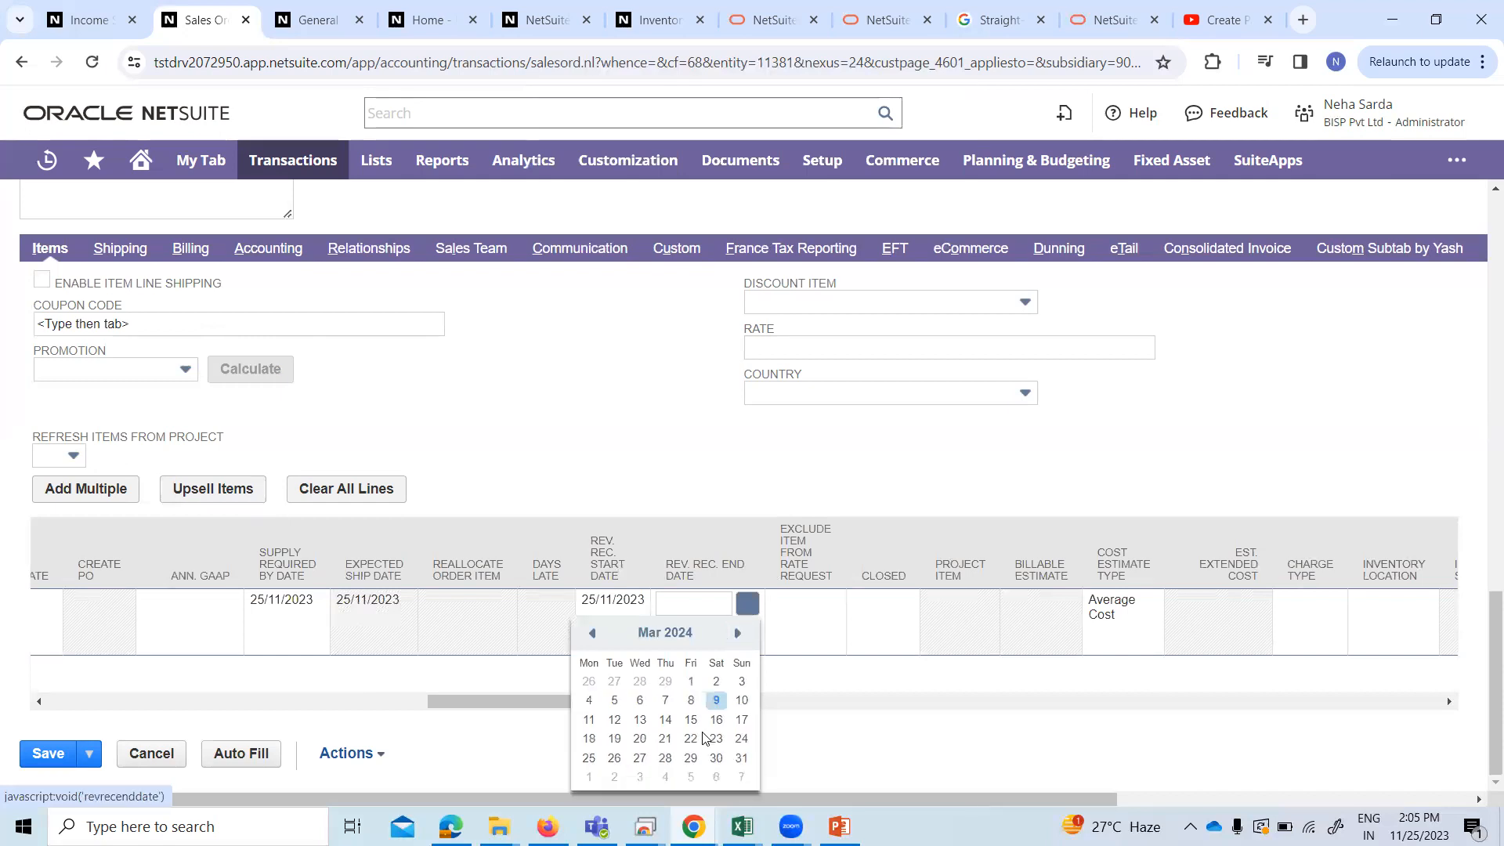
click(741, 738)
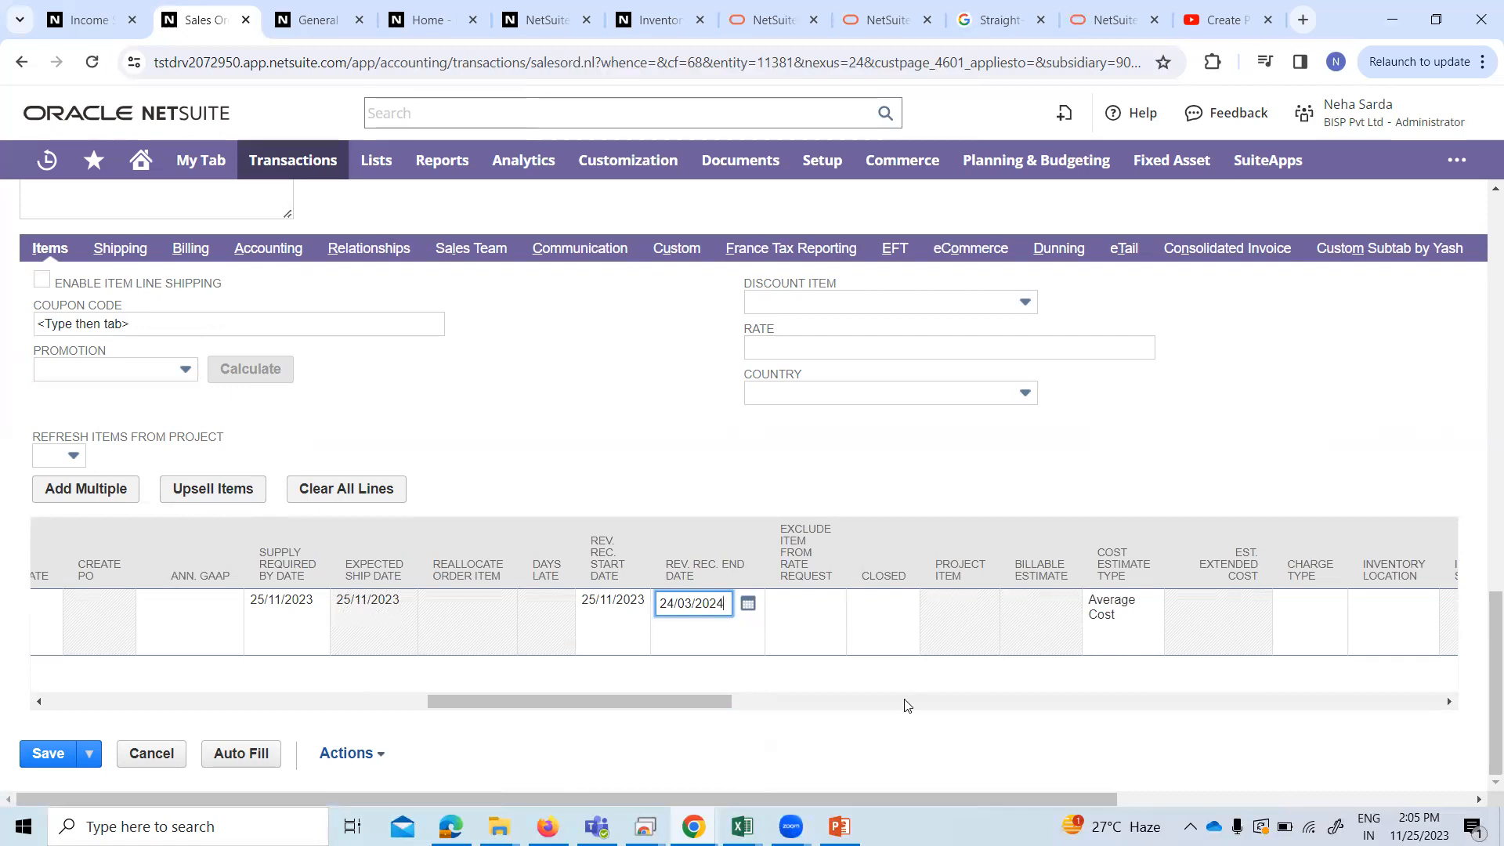
key(Tab)
click(41, 757)
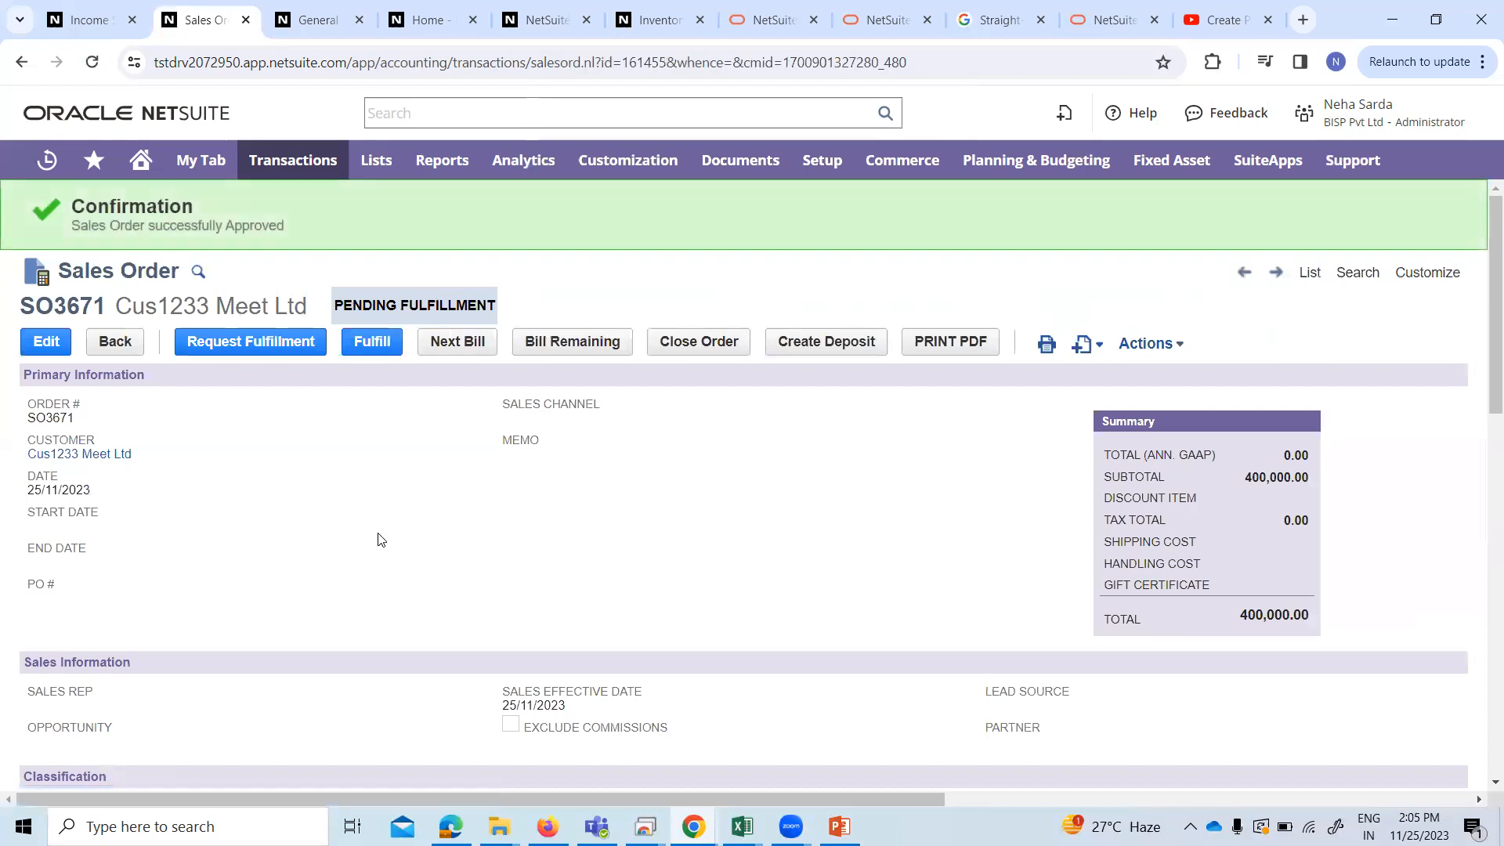
Check the related records of the saved sales order for a revenue arrangement.
scroll(383, 539, down, 10)
scroll(388, 539, down, 2)
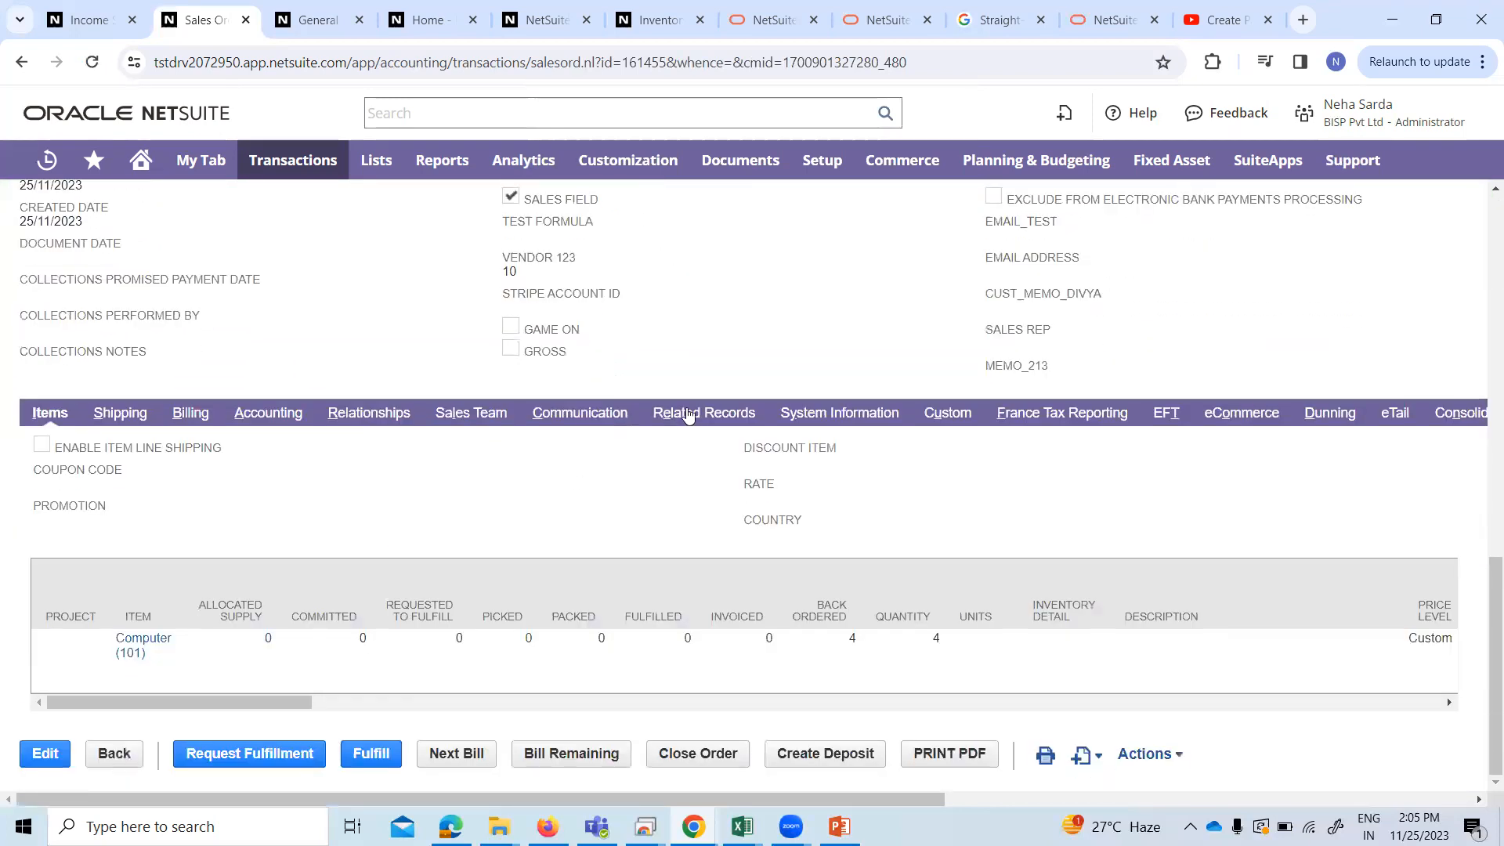
click(690, 414)
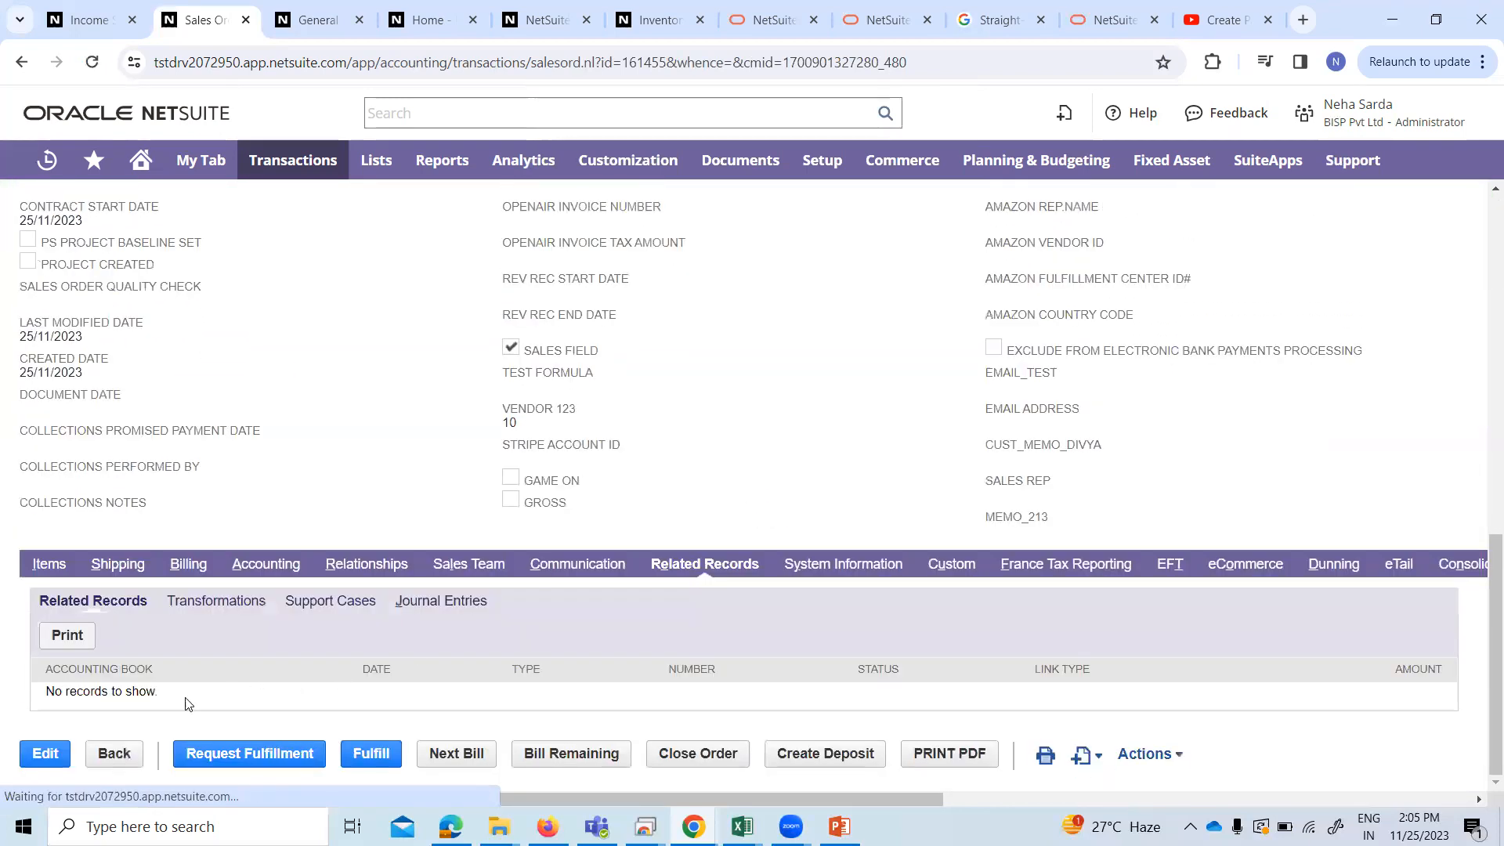
scroll(184, 681, up, 12)
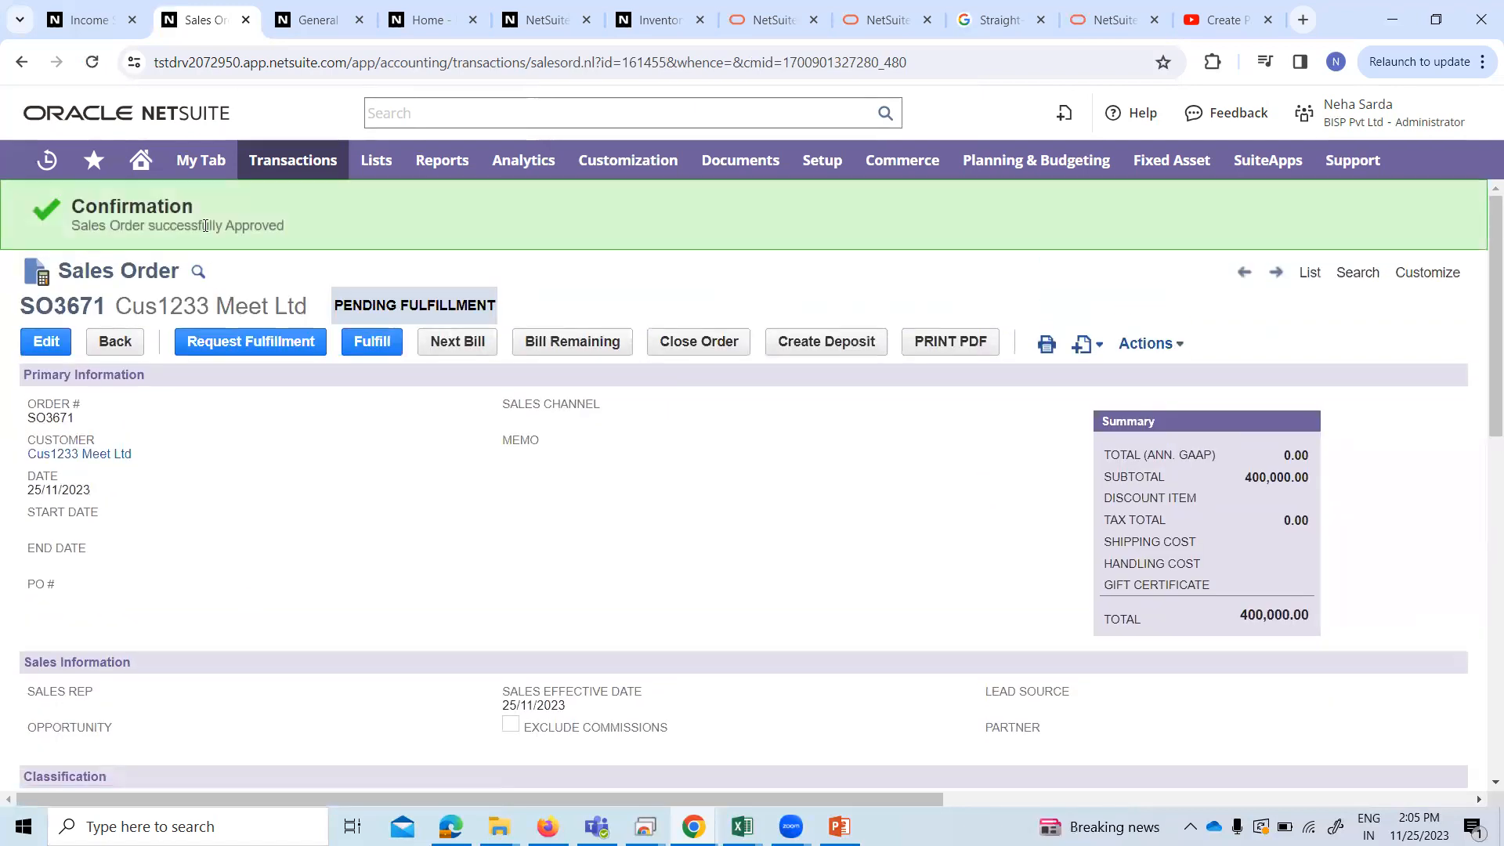
Open the Update Revenue Arrangements and Revenue Recognition Plans page from the separate Home browser tab.
click(297, 21)
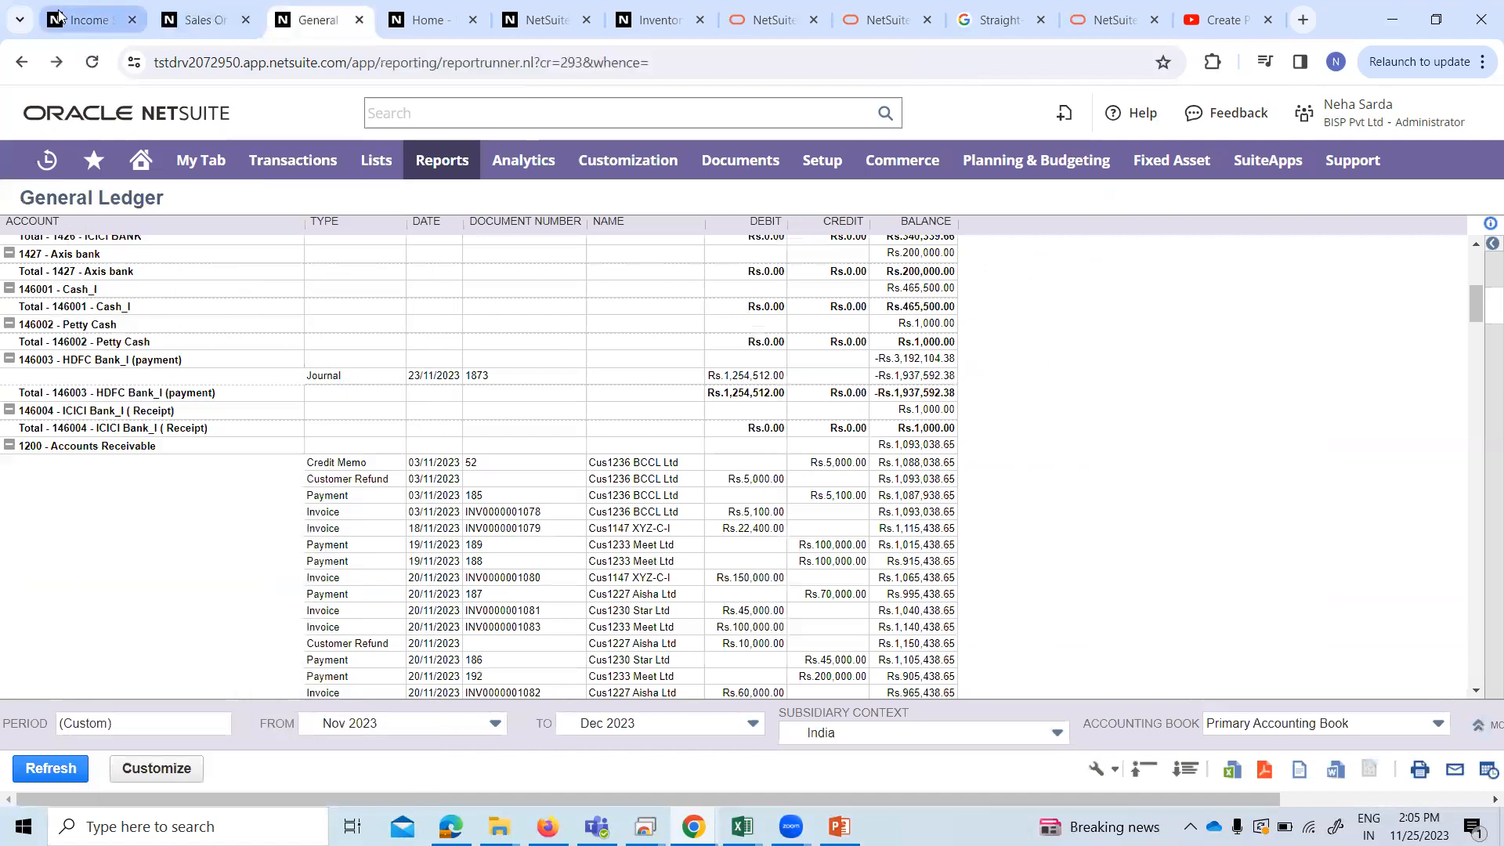
click(90, 20)
click(320, 14)
click(428, 19)
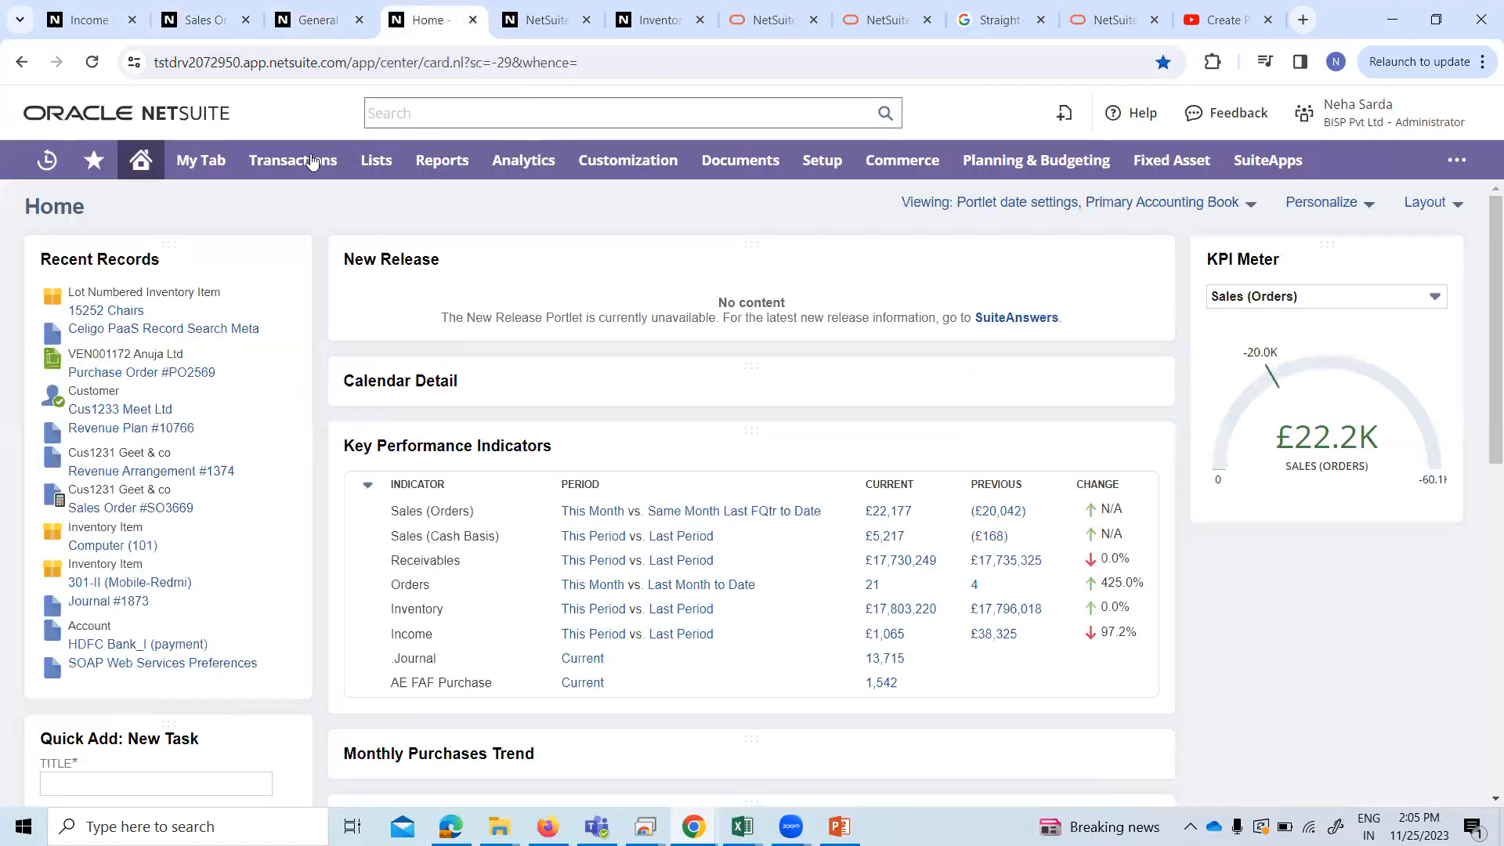
mouse_move(292, 159)
mouse_move(407, 667)
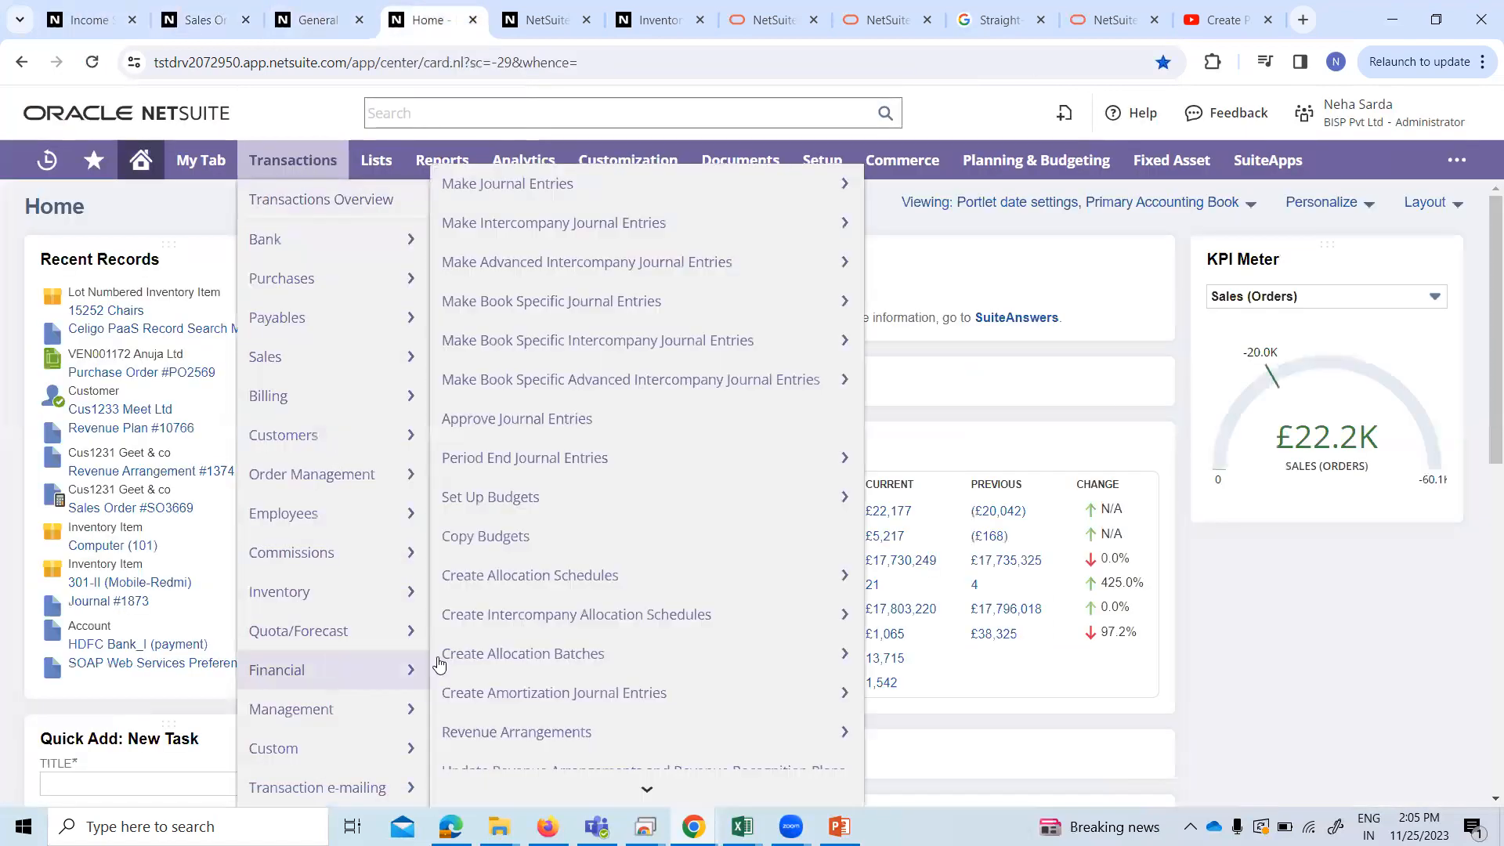
scroll(546, 658, down, 3)
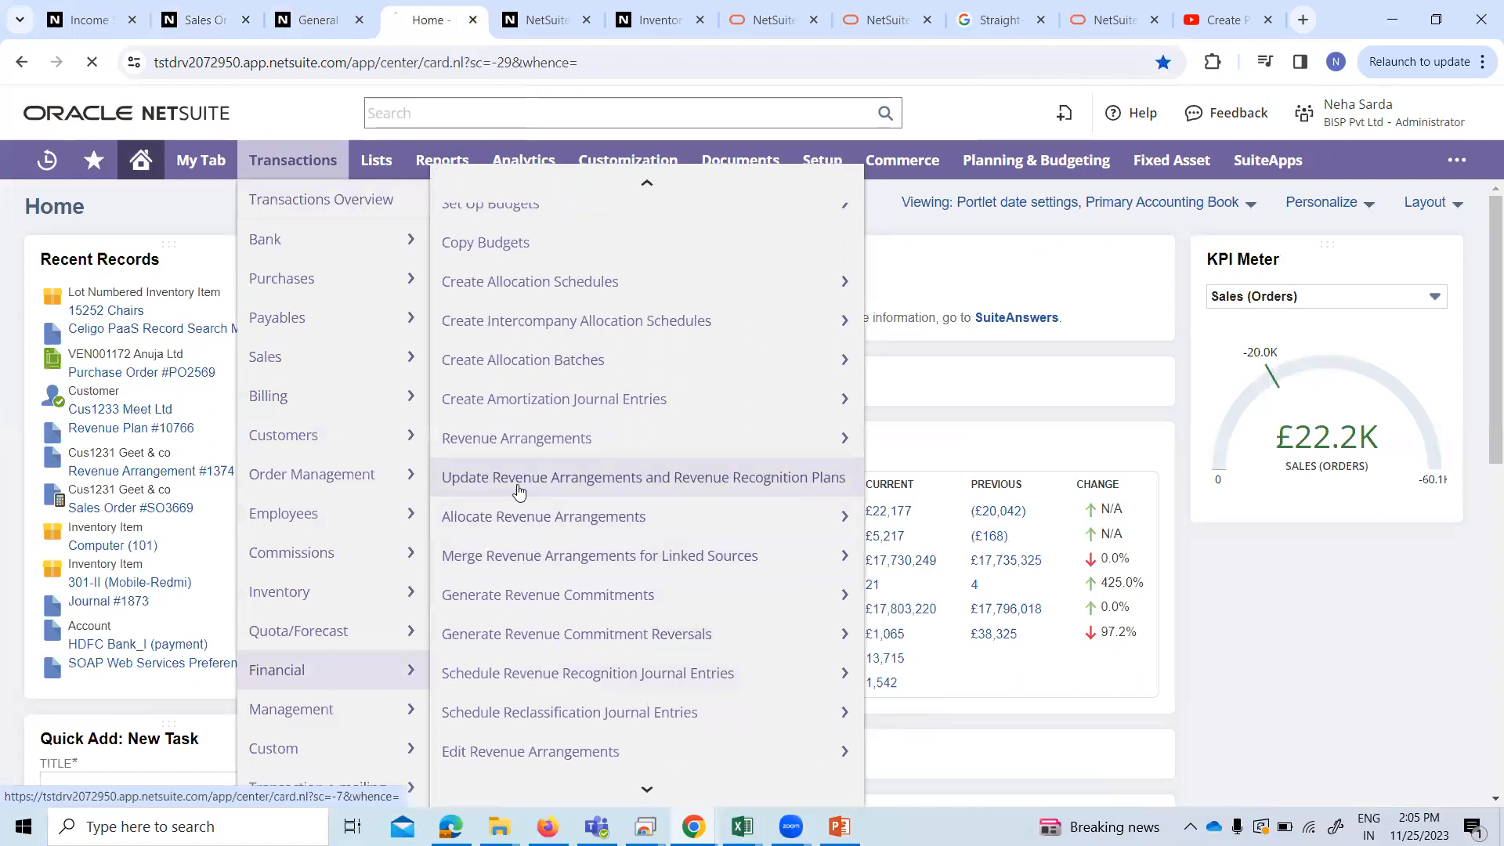
click(518, 487)
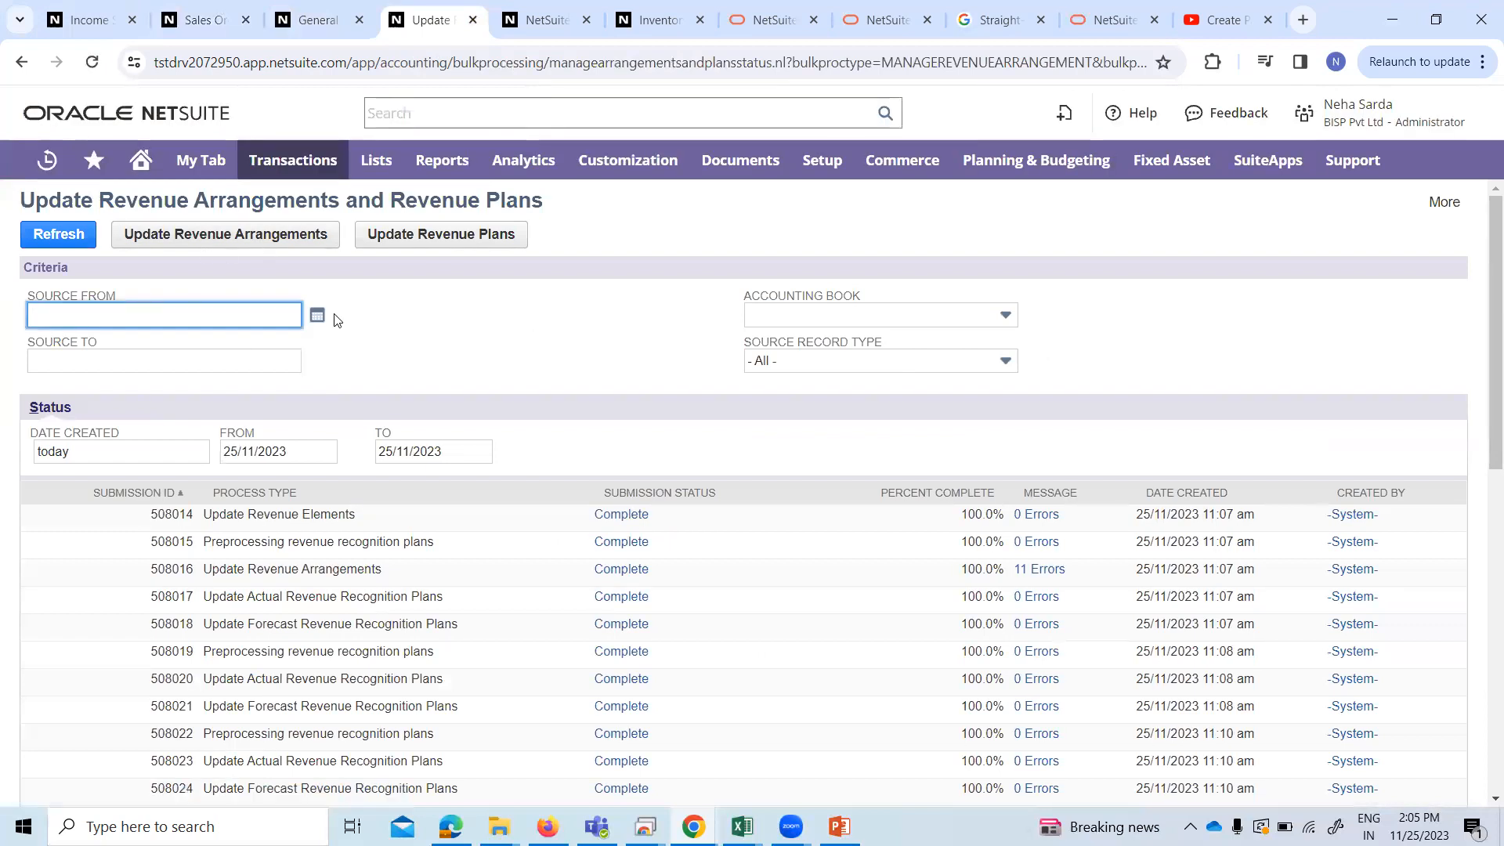
Run the revenue arrangements update with a Source From date of 25/11/2023.
click(317, 315)
click(287, 444)
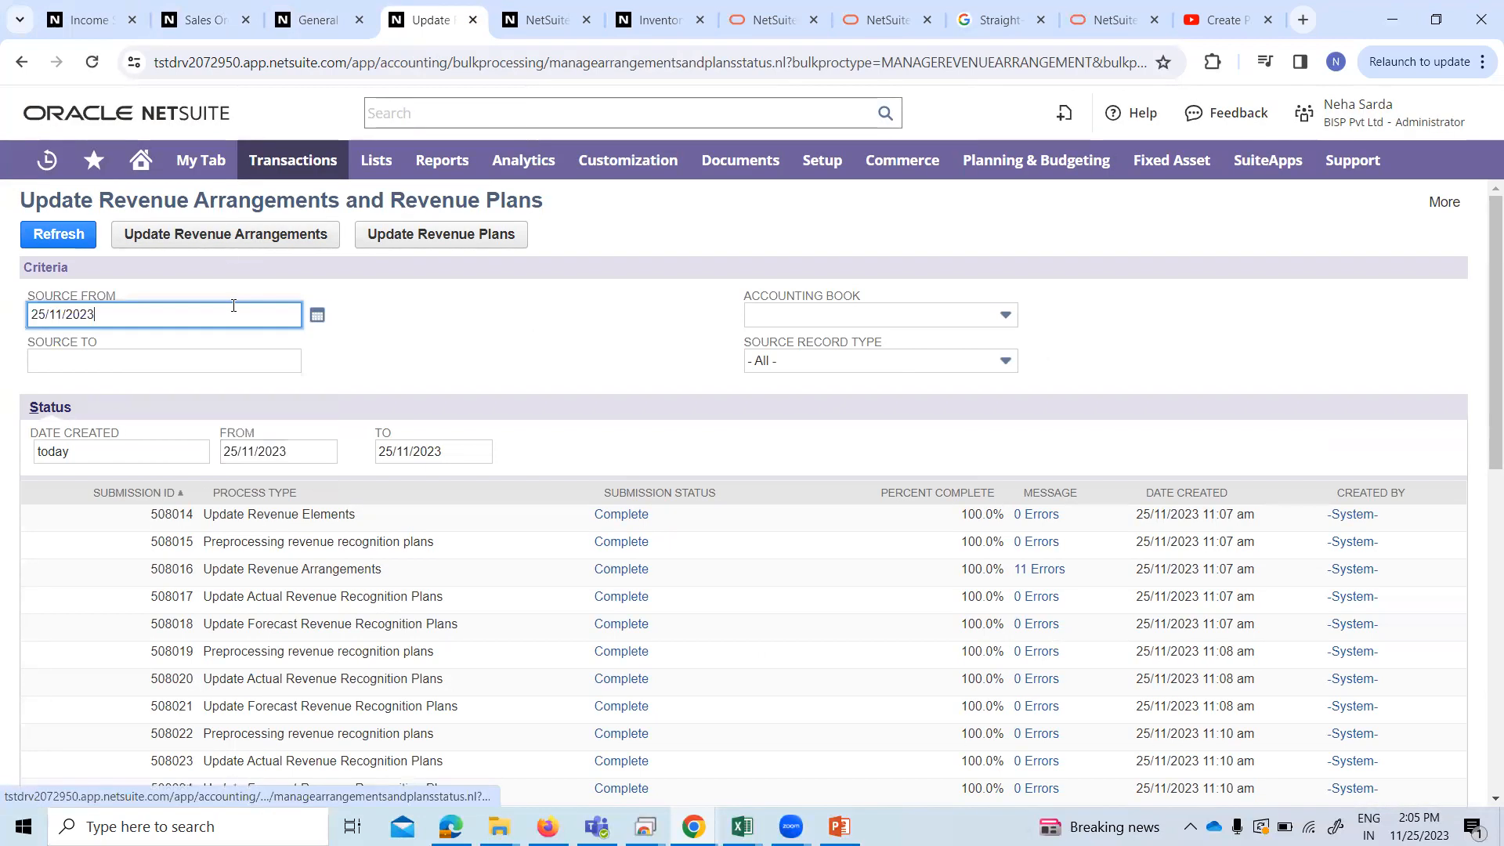
click(232, 235)
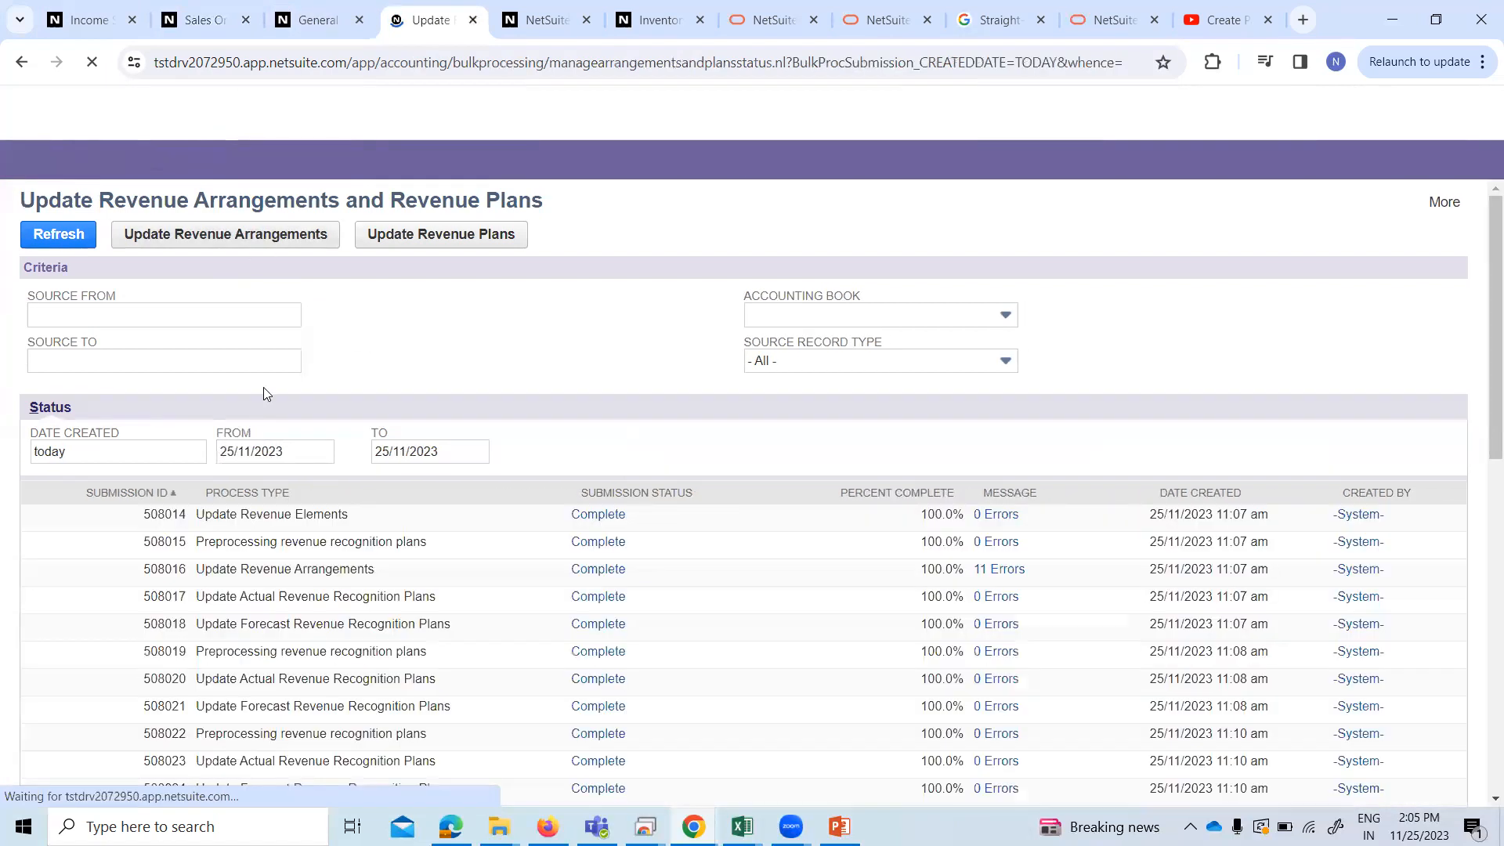
Run the revenue plans update with a Source From date of 25/11/2023.
click(316, 315)
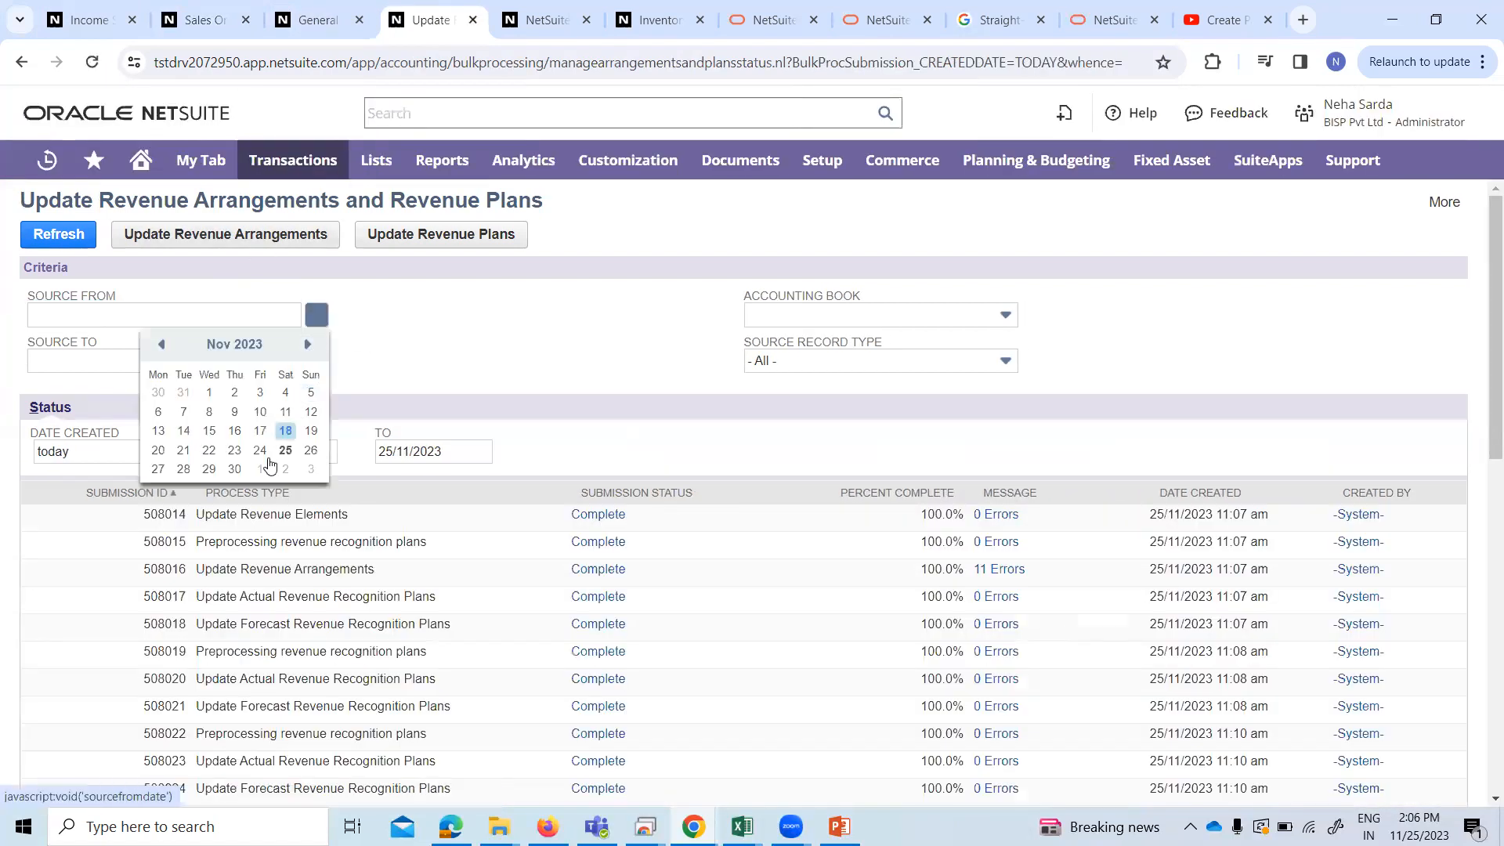
click(283, 454)
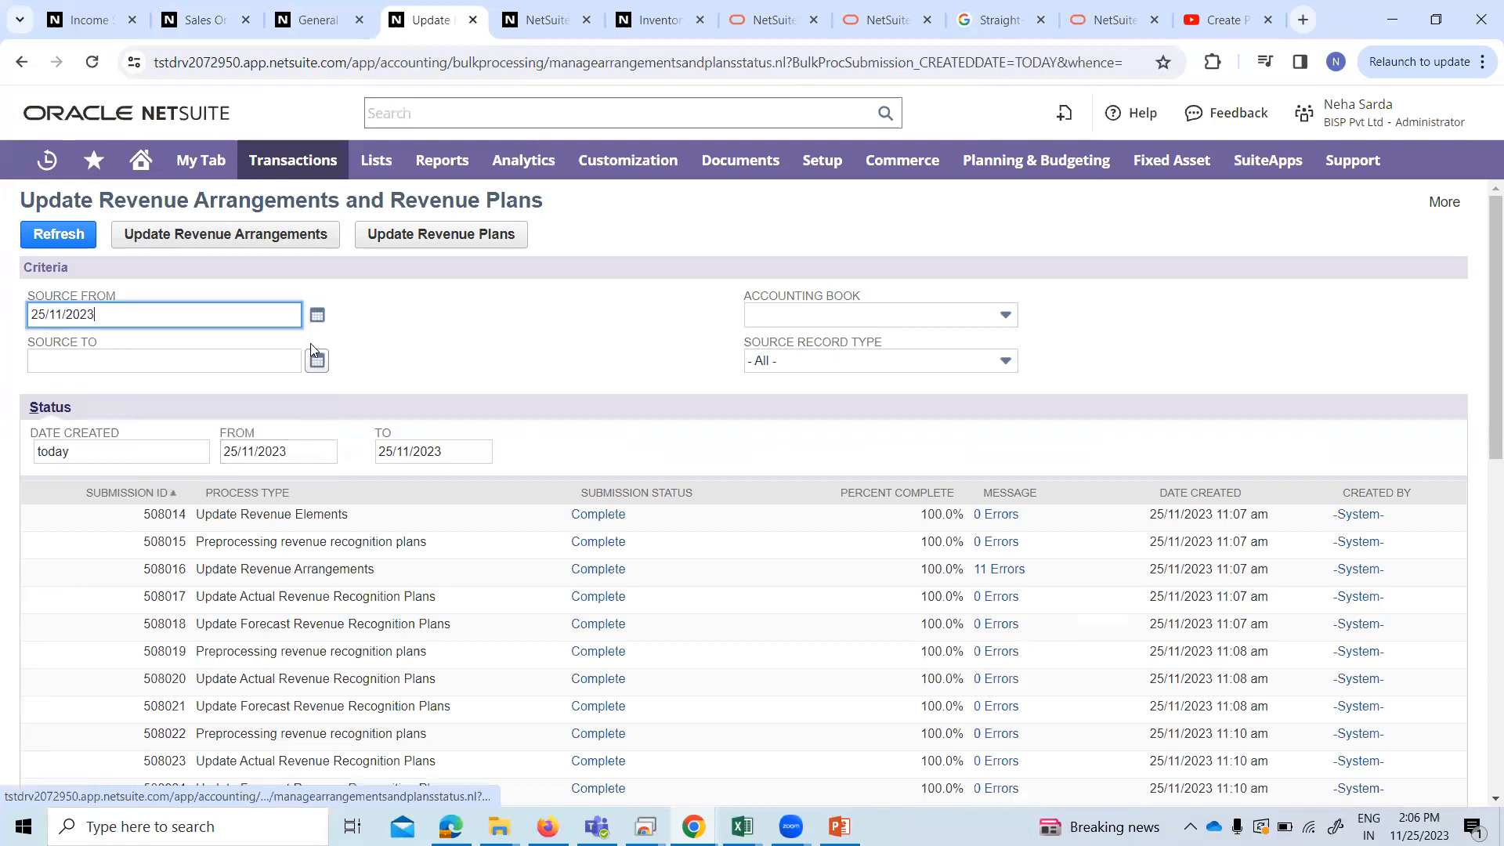
click(400, 235)
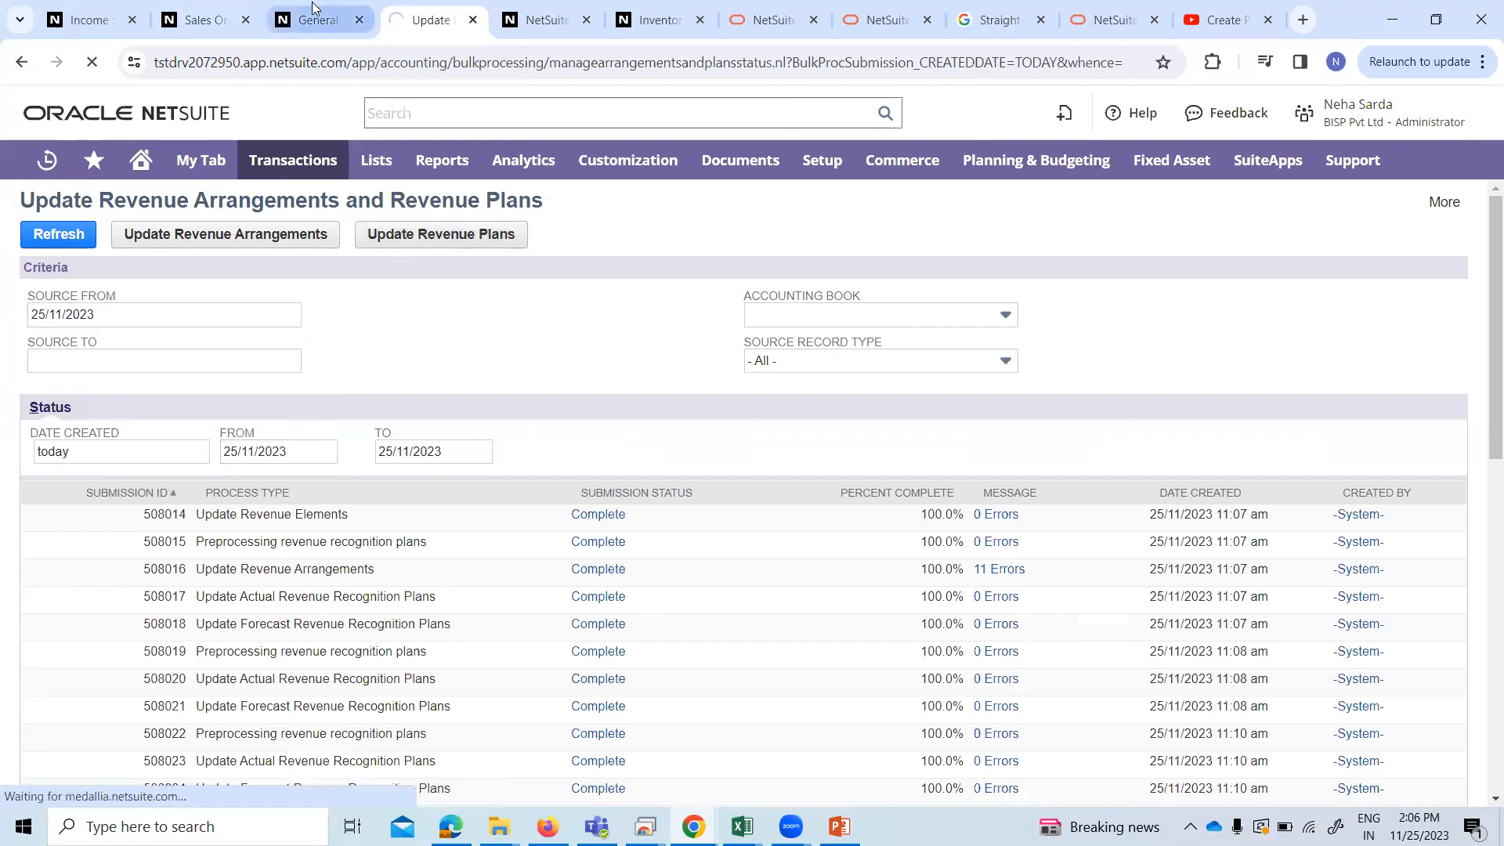
Return to the Meet Ltd sales order, reload it and check its related records for a revenue arrangement.
mouse_move(312, 10)
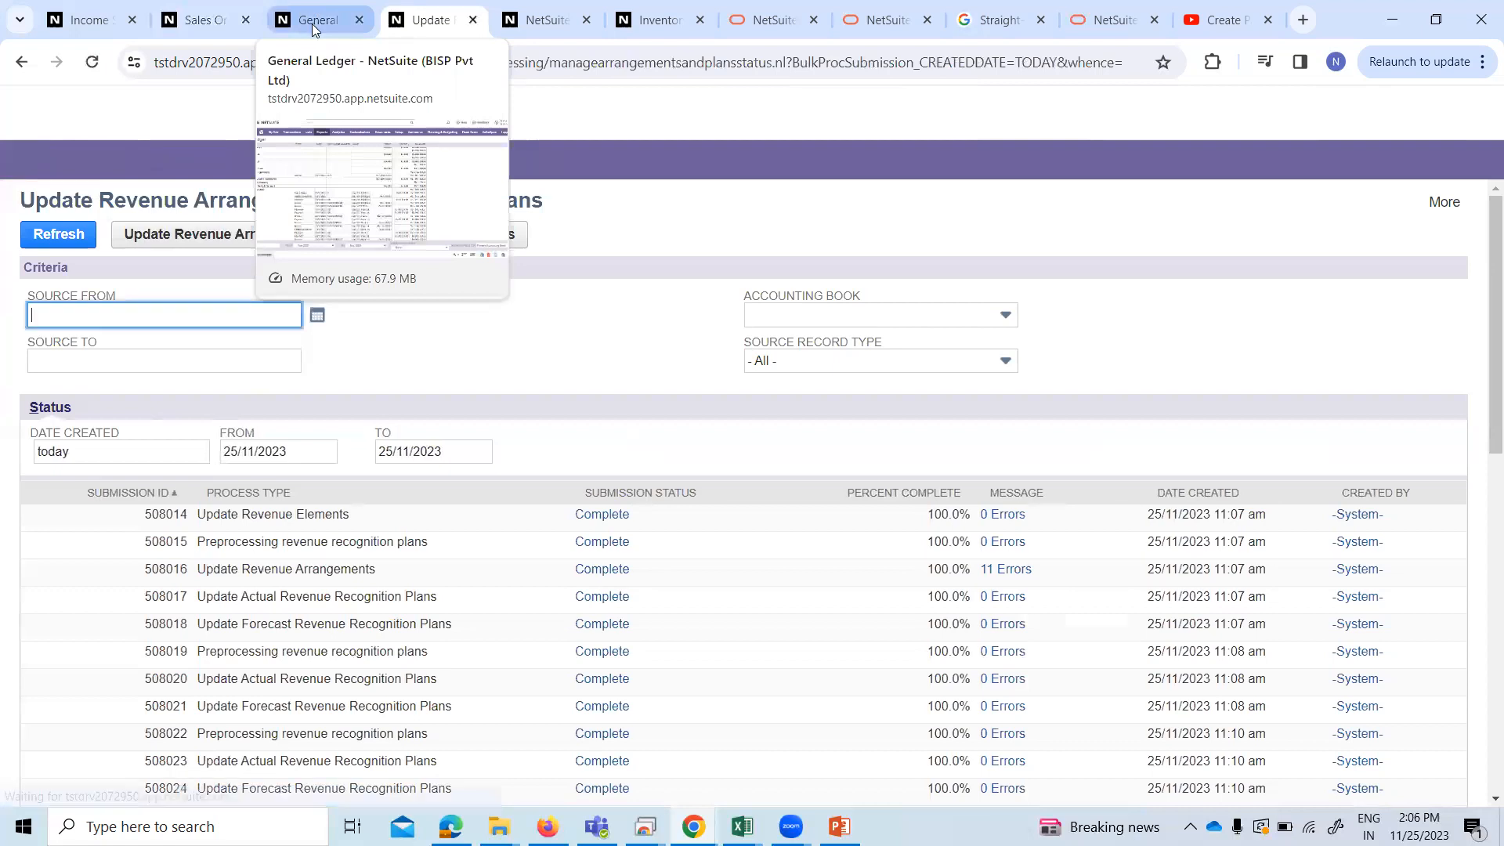
click(312, 29)
click(217, 19)
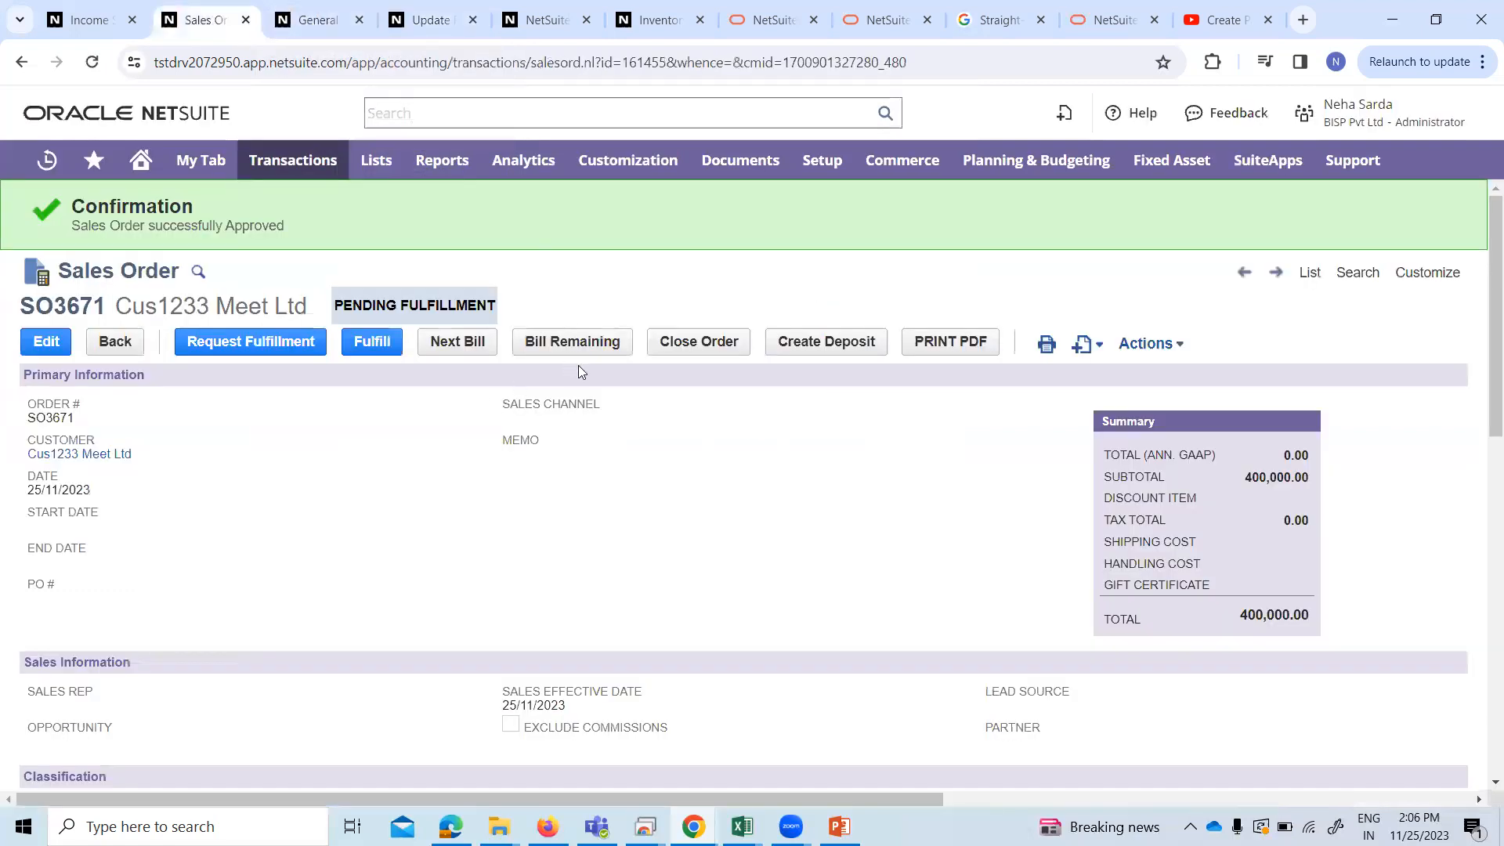
right_click(766, 311)
click(805, 365)
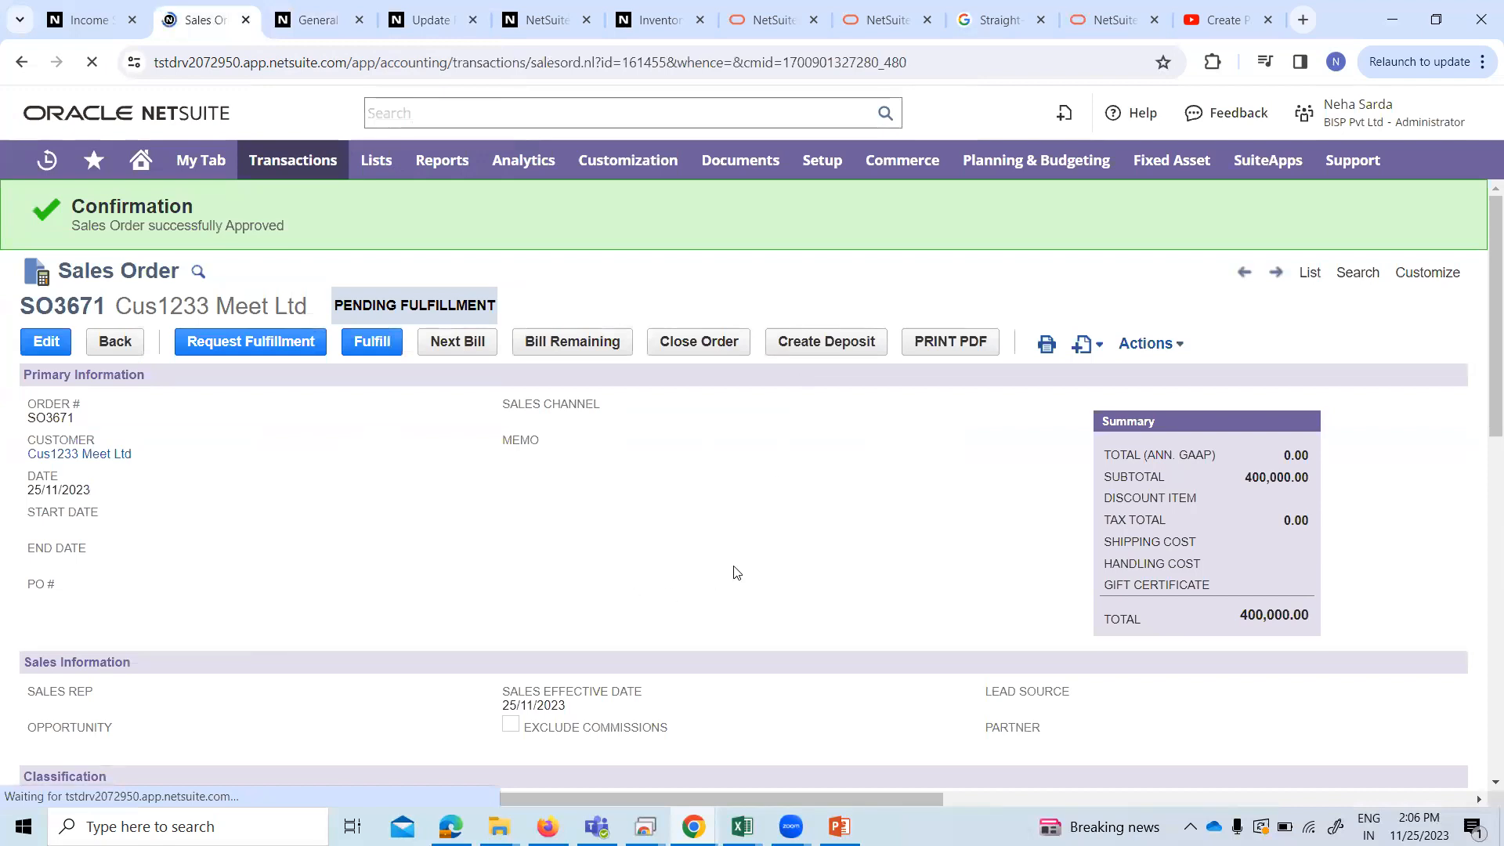
scroll(774, 554, down, 15)
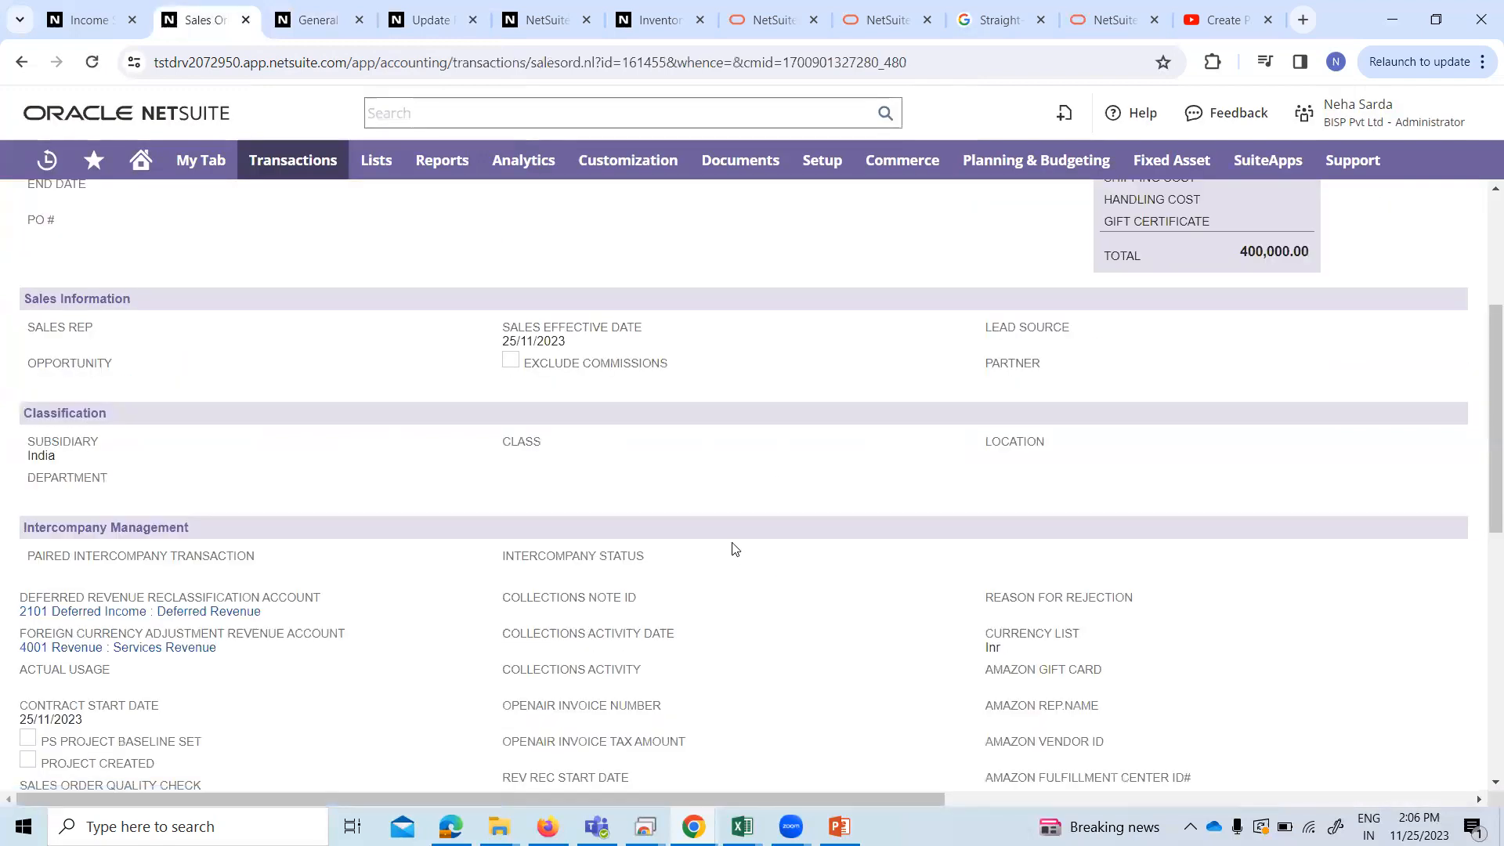
click(692, 420)
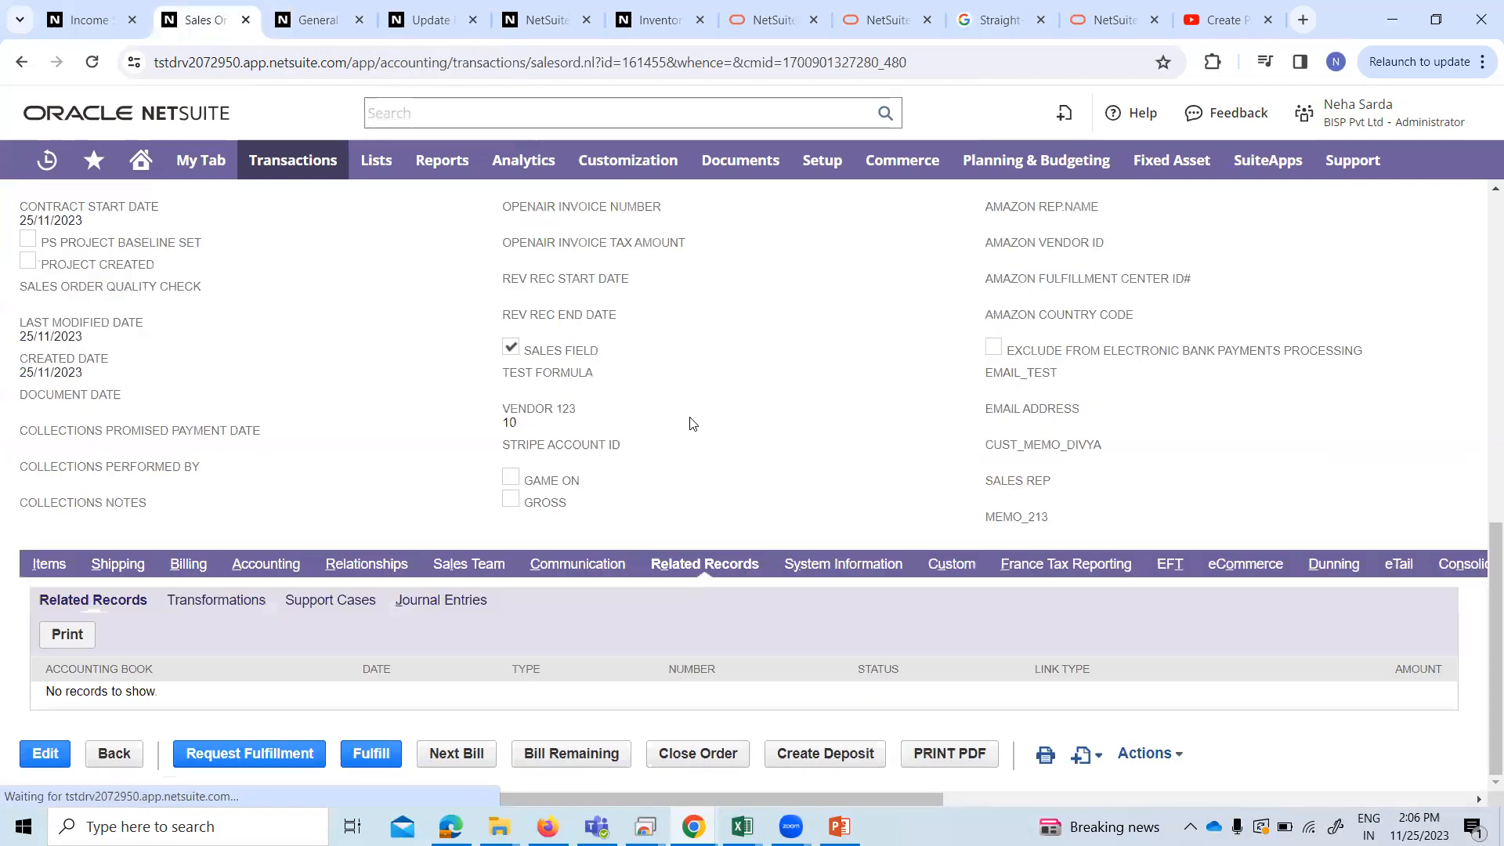
scroll(745, 391, up, 15)
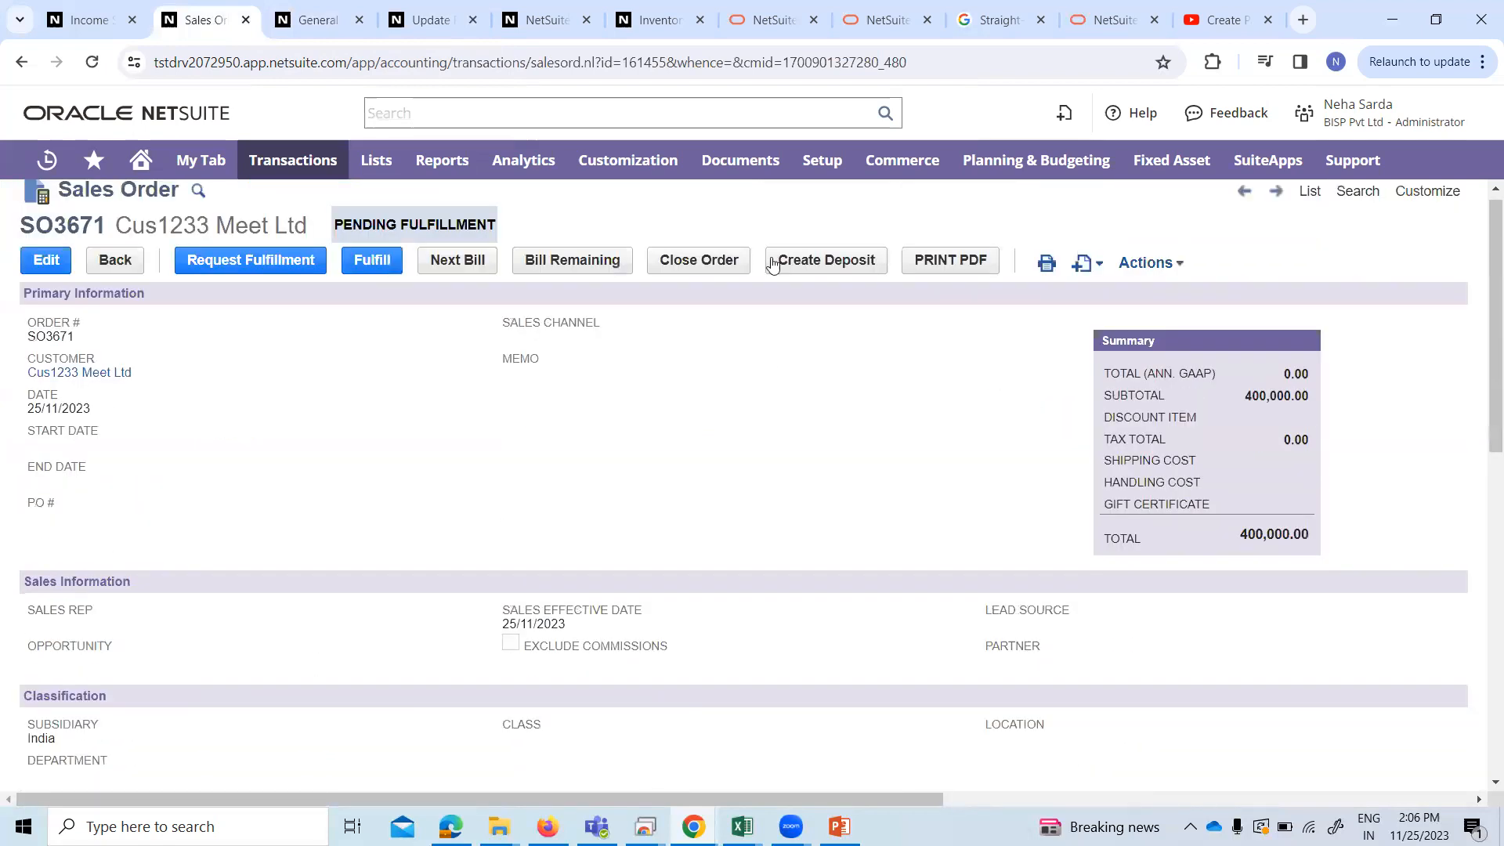
Reload the sales order once more and recheck its related records.
right_click(765, 206)
click(814, 276)
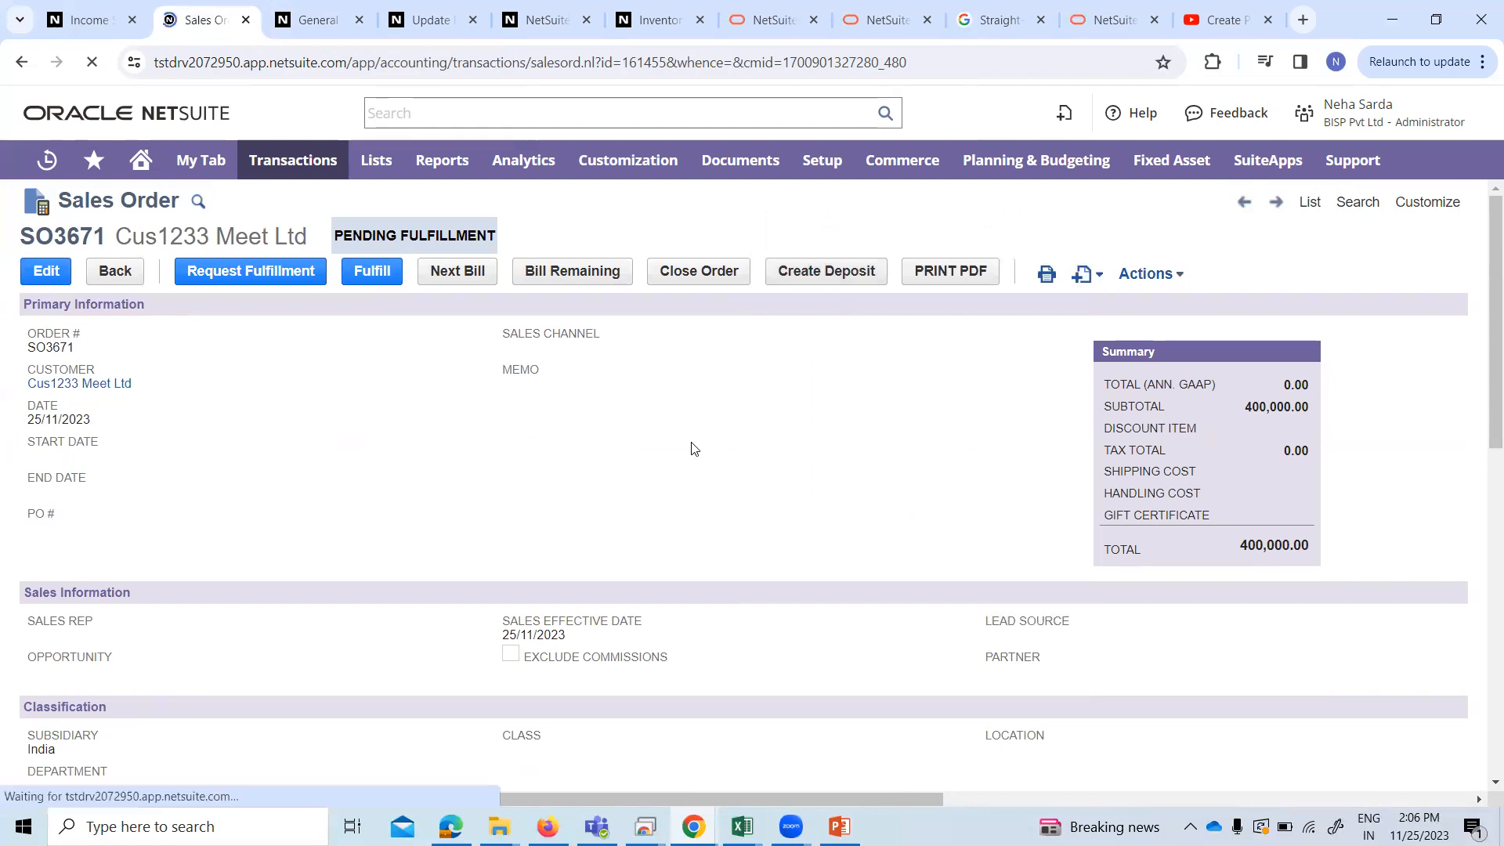
scroll(758, 450, down, 3)
scroll(769, 454, down, 4)
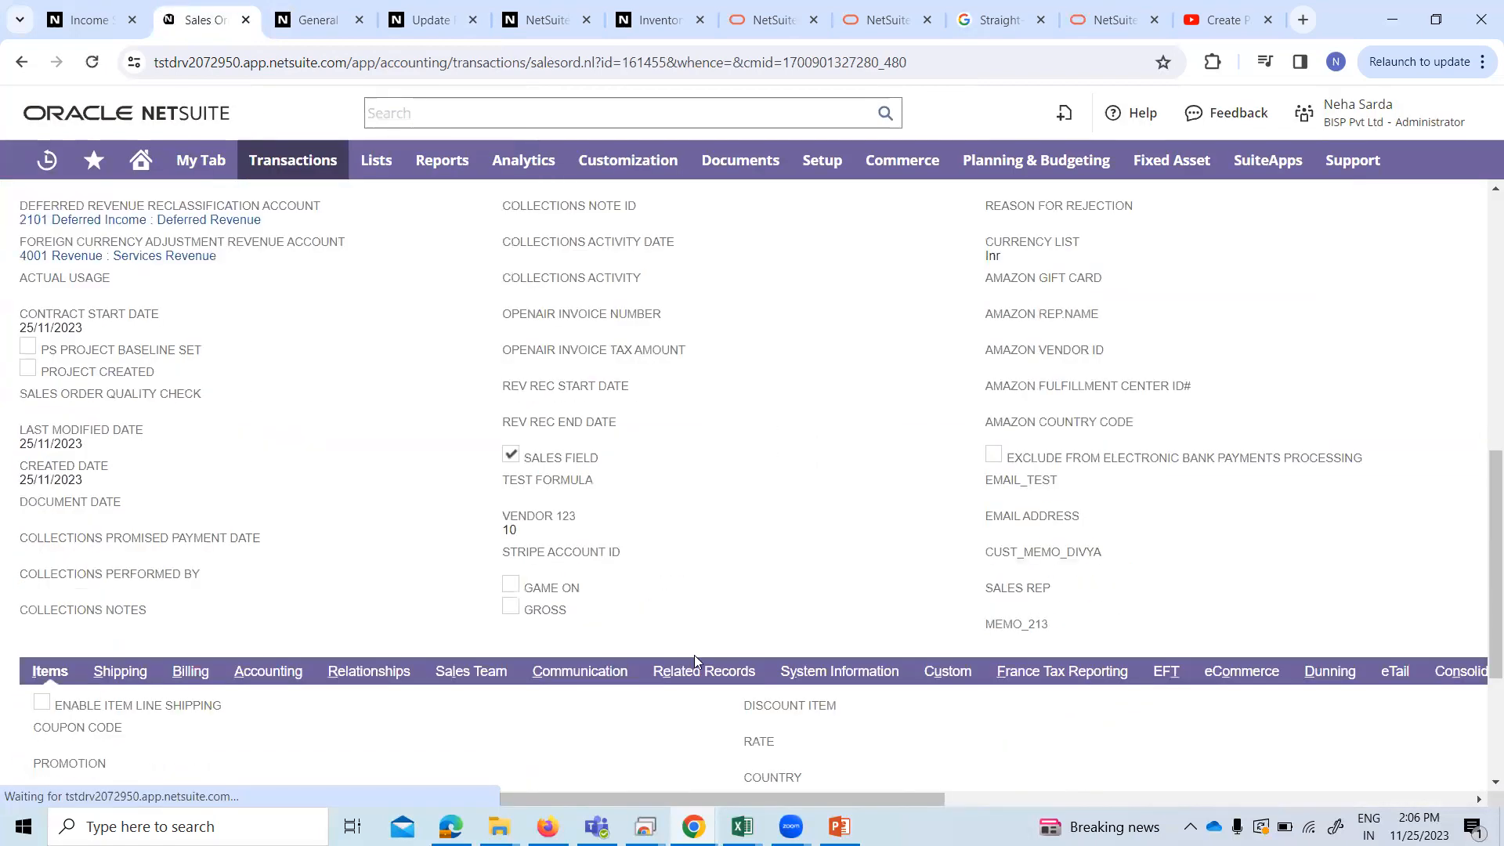
scroll(718, 524, down, 1)
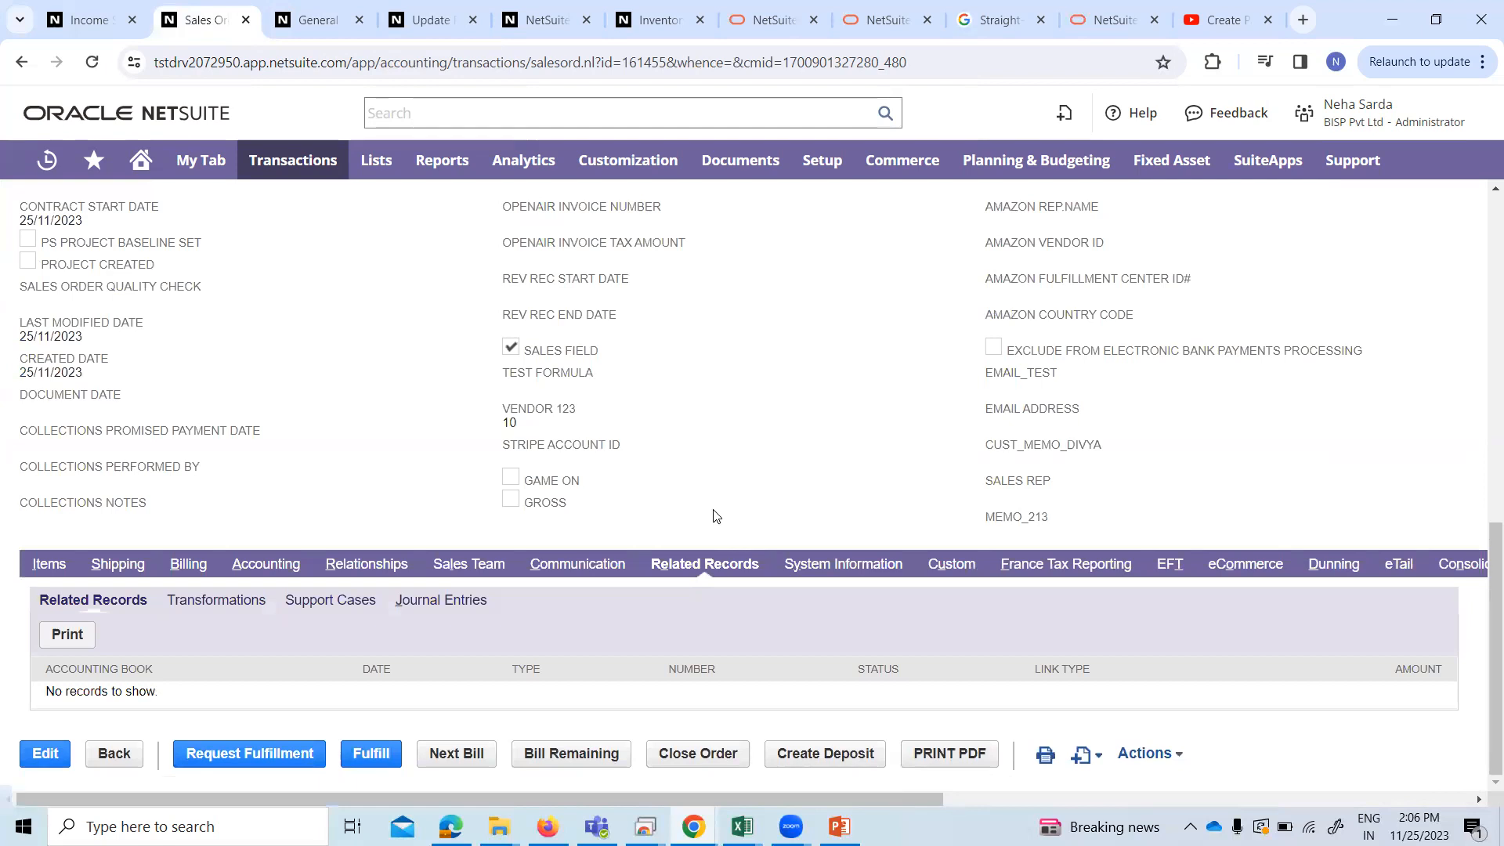
scroll(717, 517, up, 10)
Rerun the revenue arrangements update and the revenue plans update, each with a Source From date of 25/11/2023.
click(439, 22)
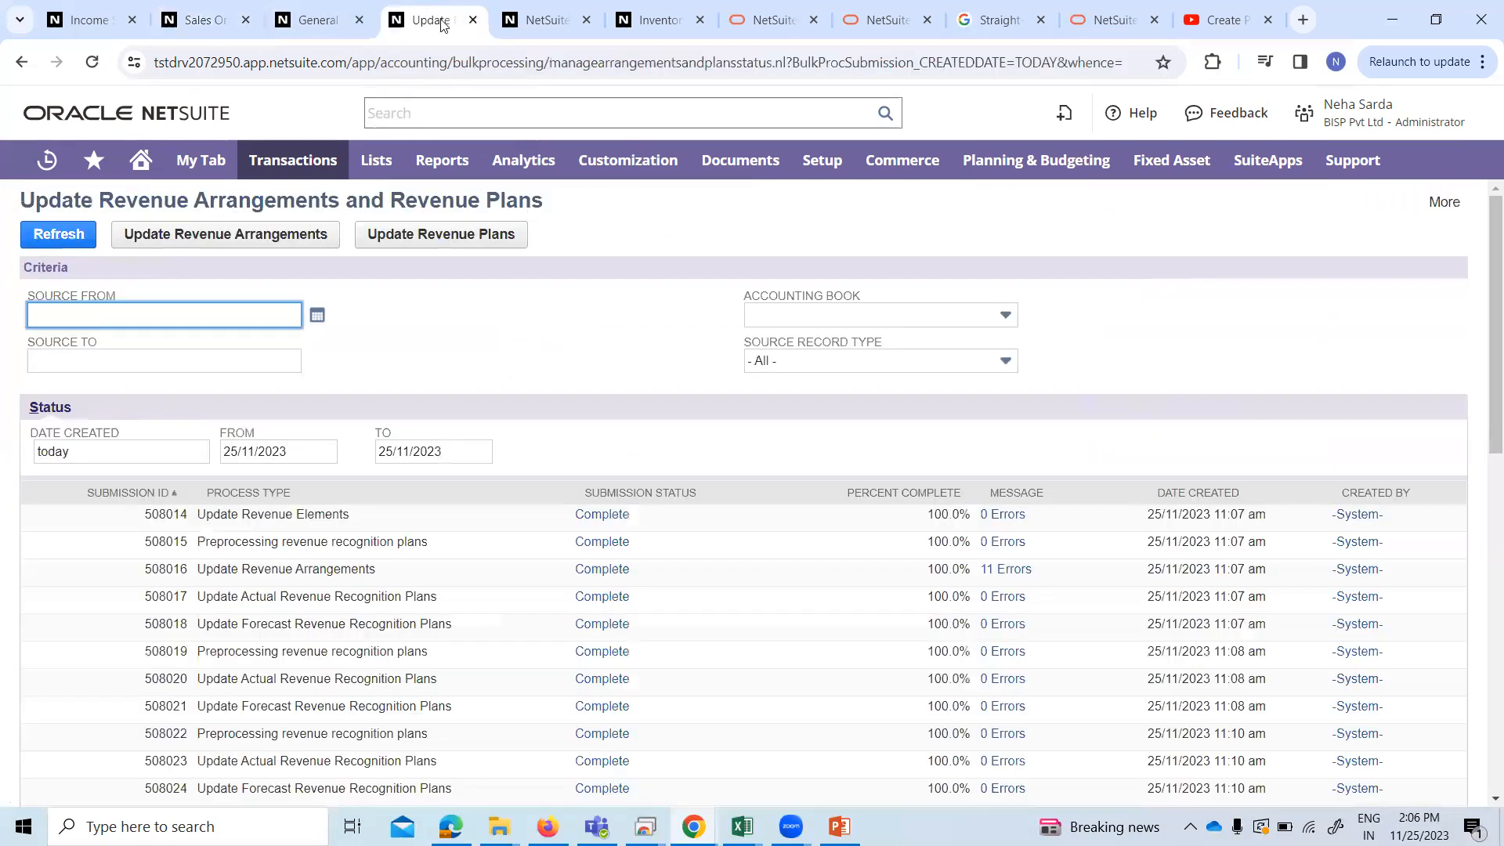
click(317, 314)
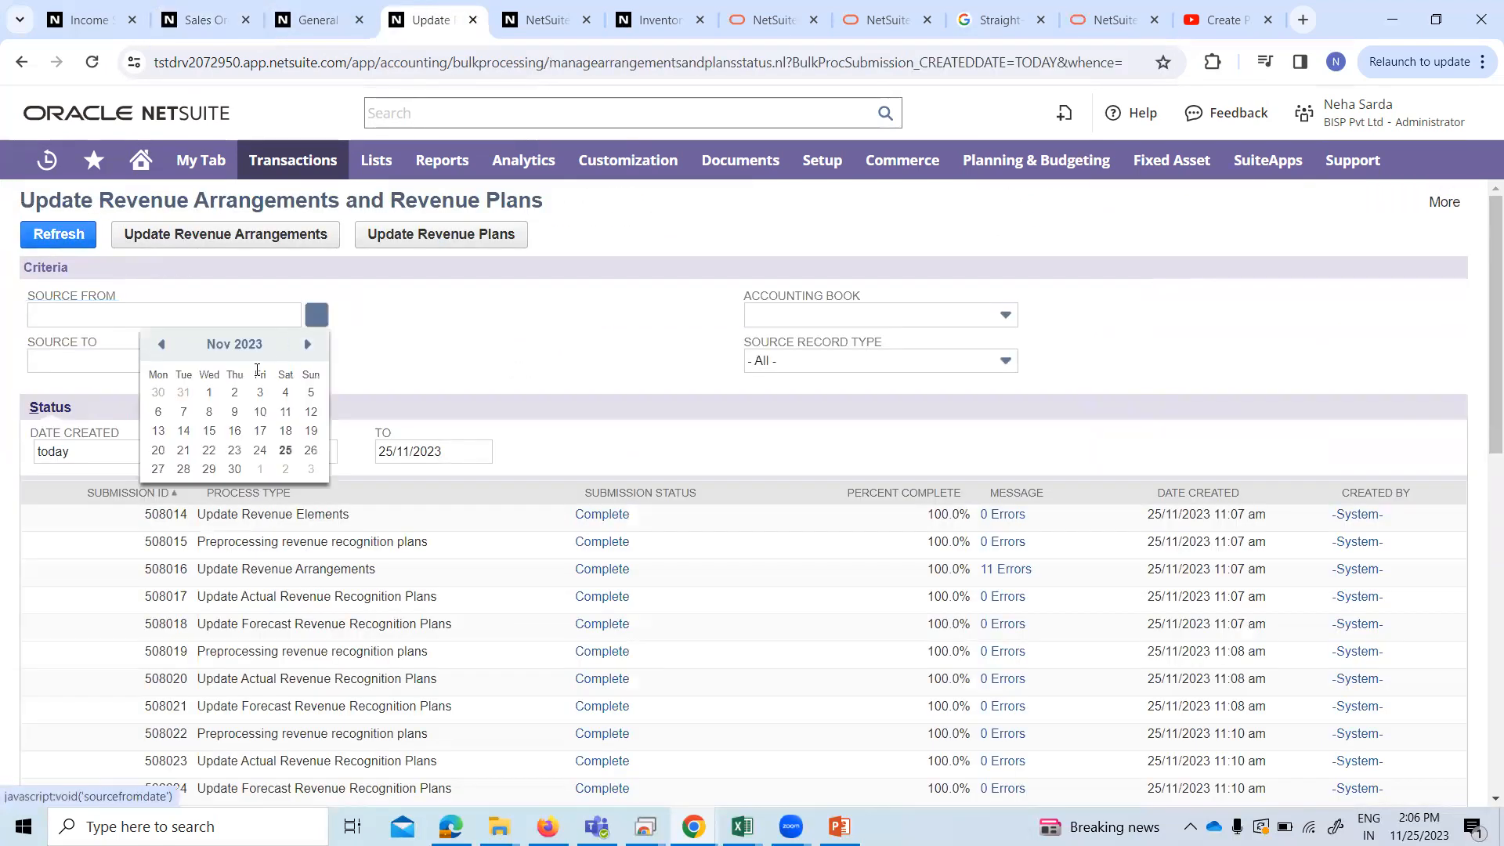
click(286, 452)
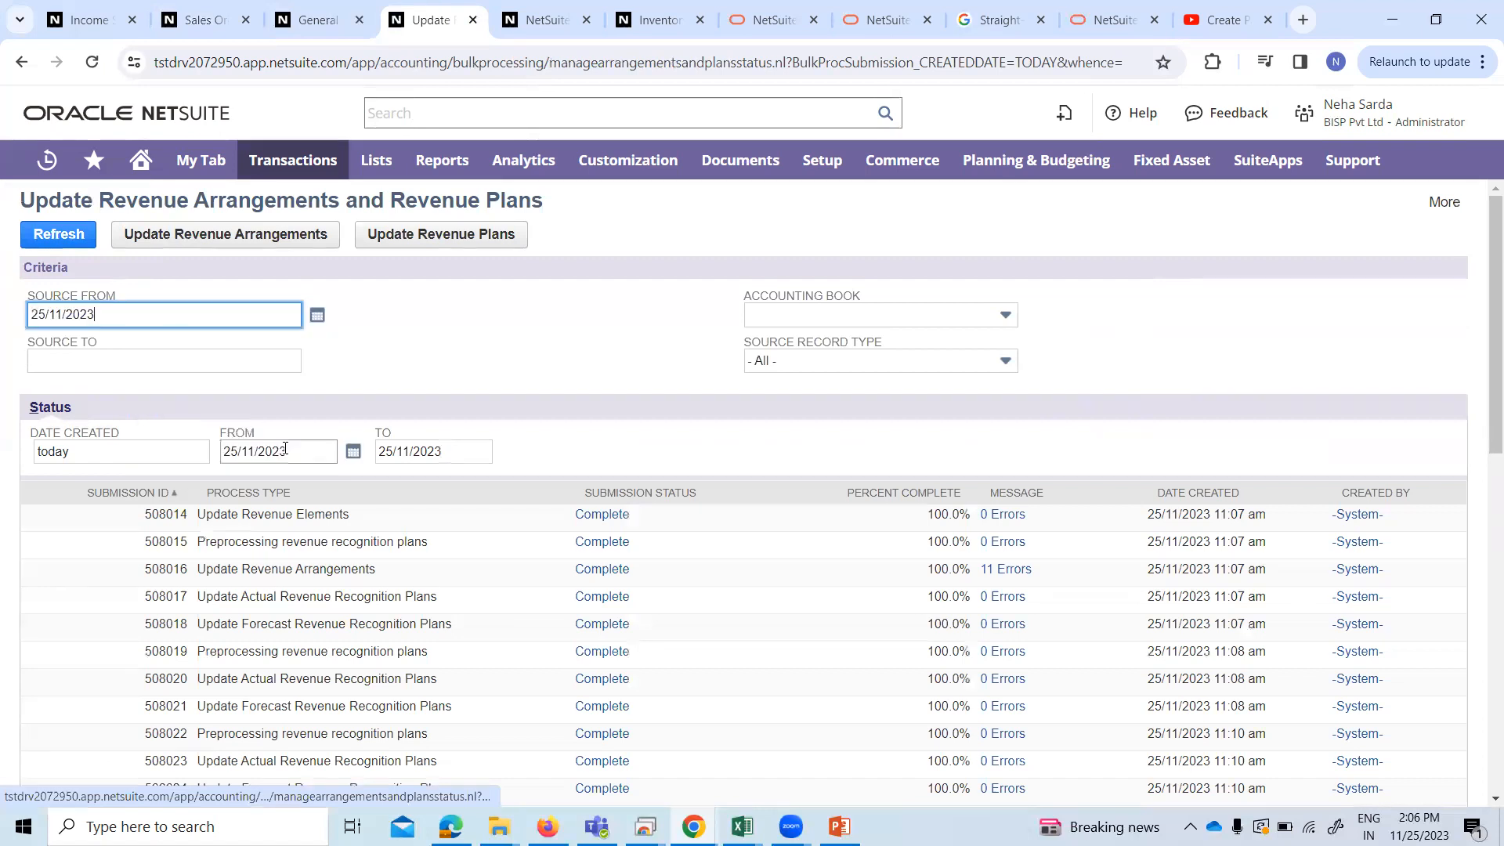
click(152, 243)
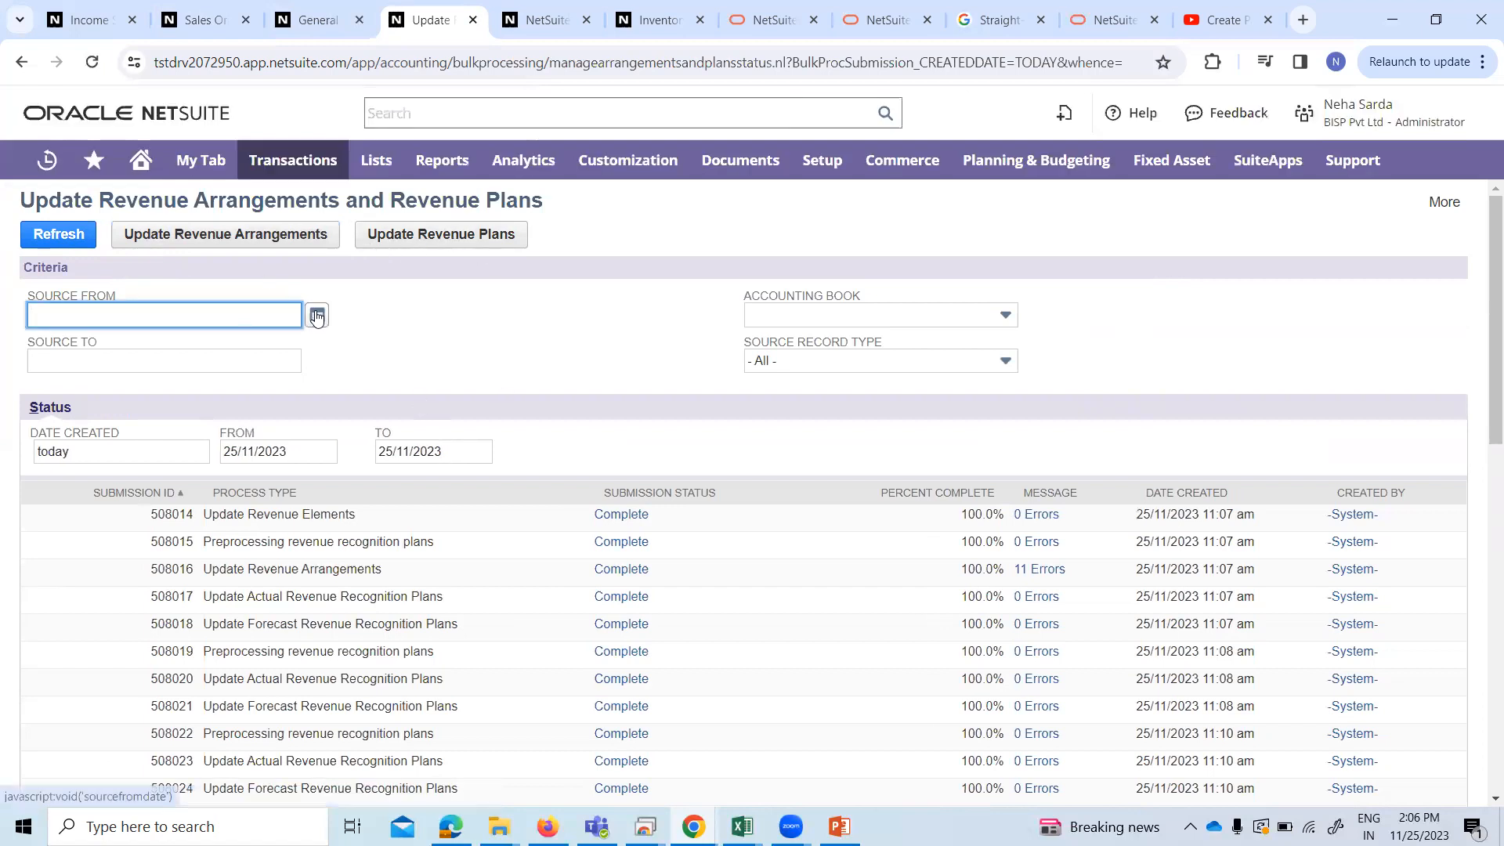
click(317, 315)
click(285, 448)
click(400, 240)
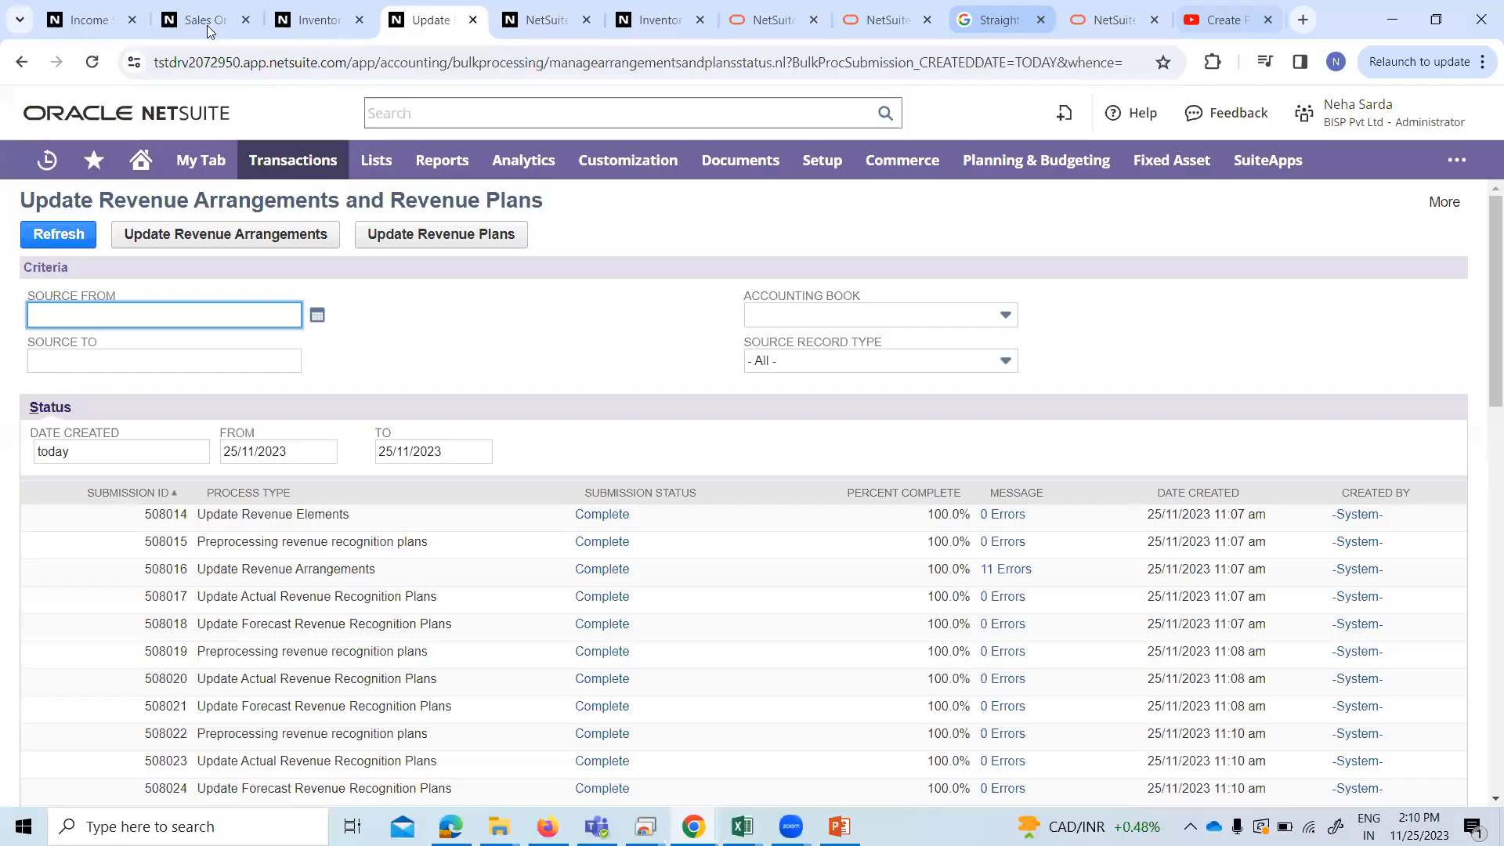
Reload the Meet Ltd sales order and open the revenue arrangement from its related records in a separate browser tab.
click(205, 21)
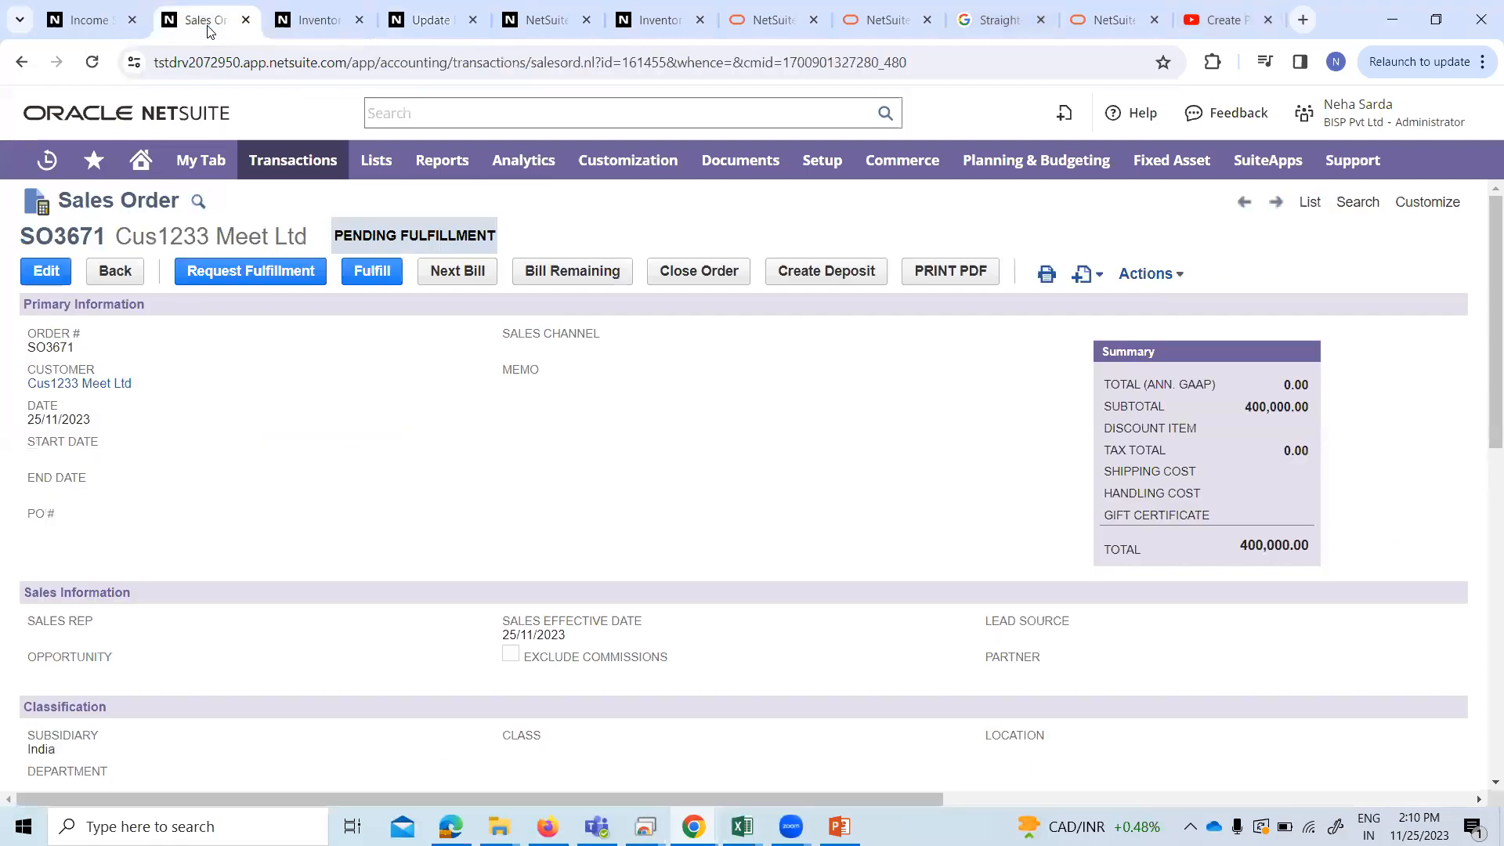
right_click(759, 439)
click(834, 126)
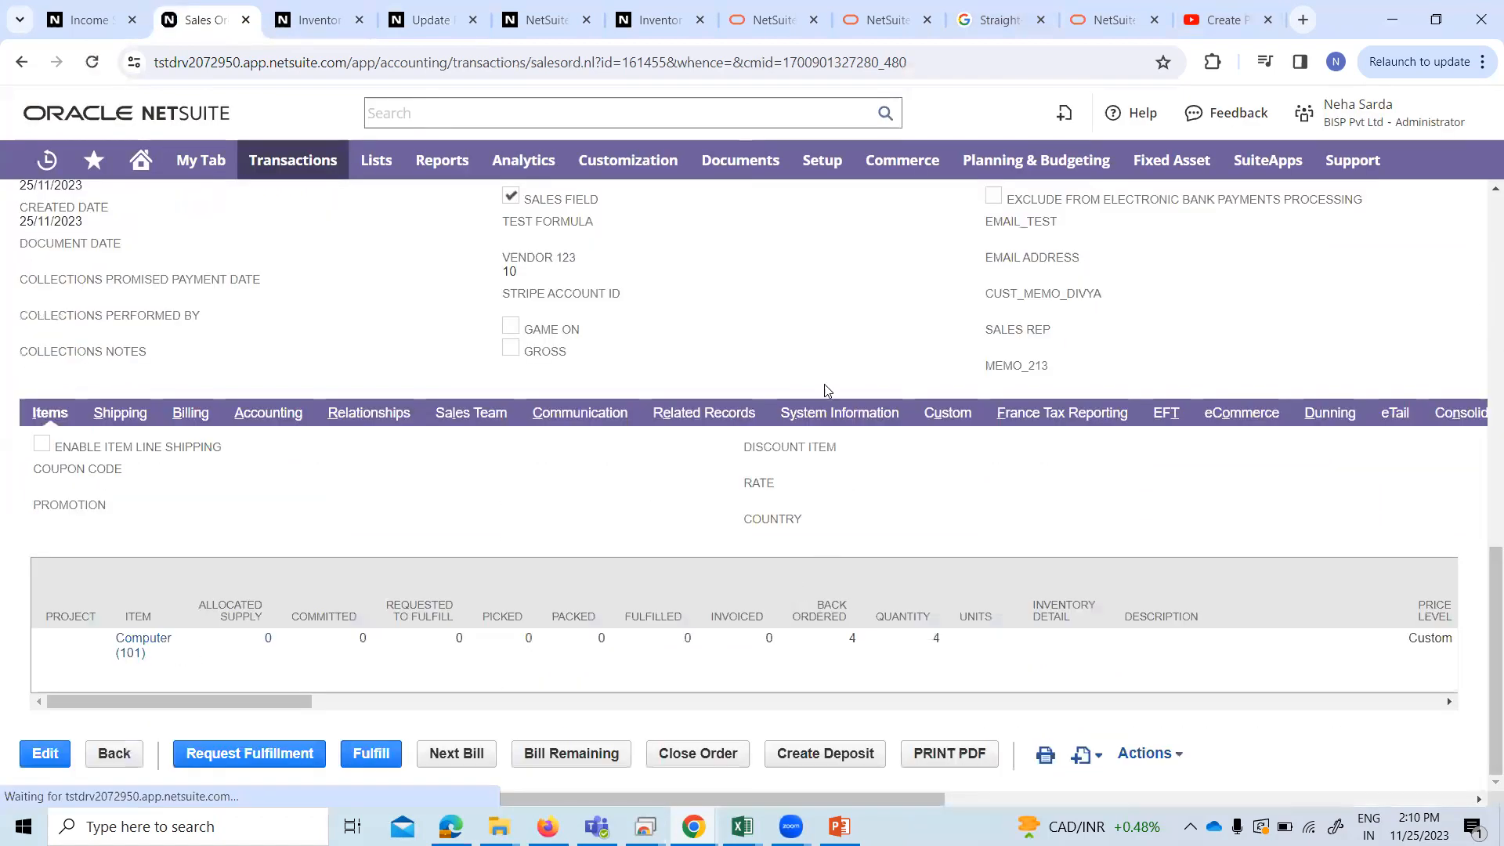
click(683, 415)
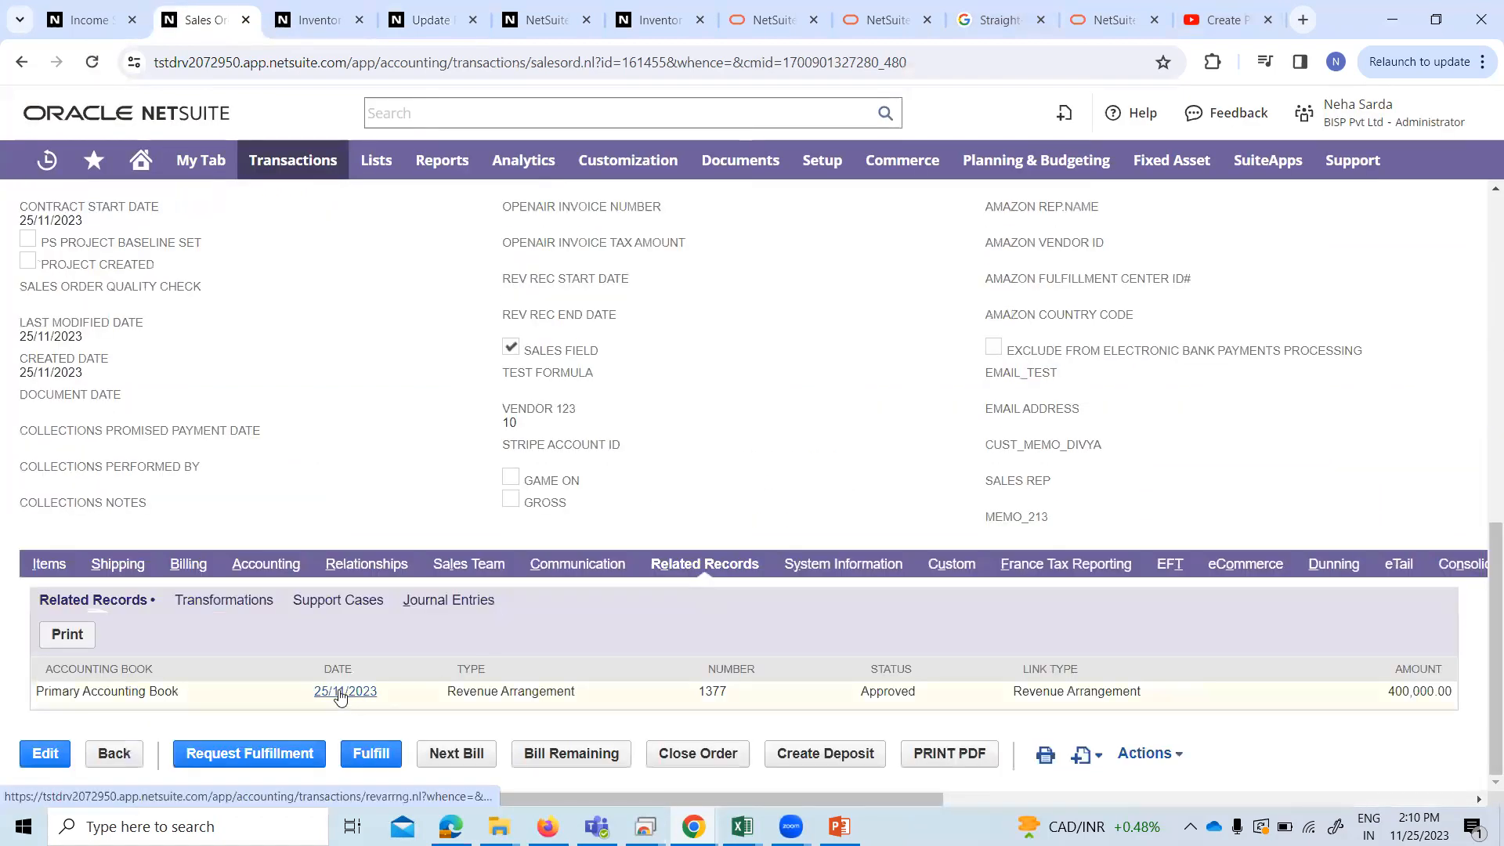
middle_click(340, 696)
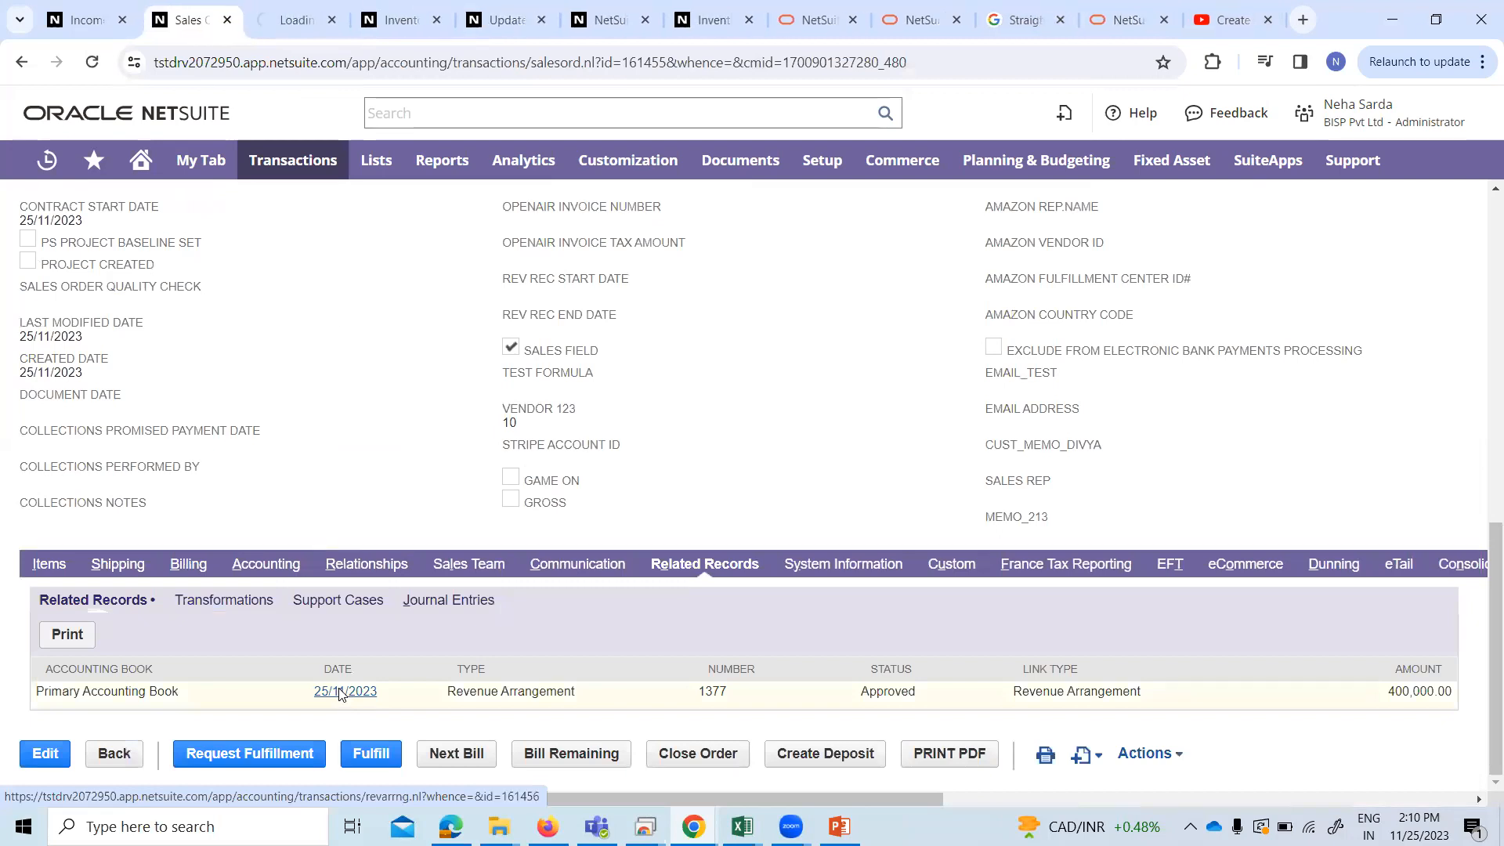
click(293, 27)
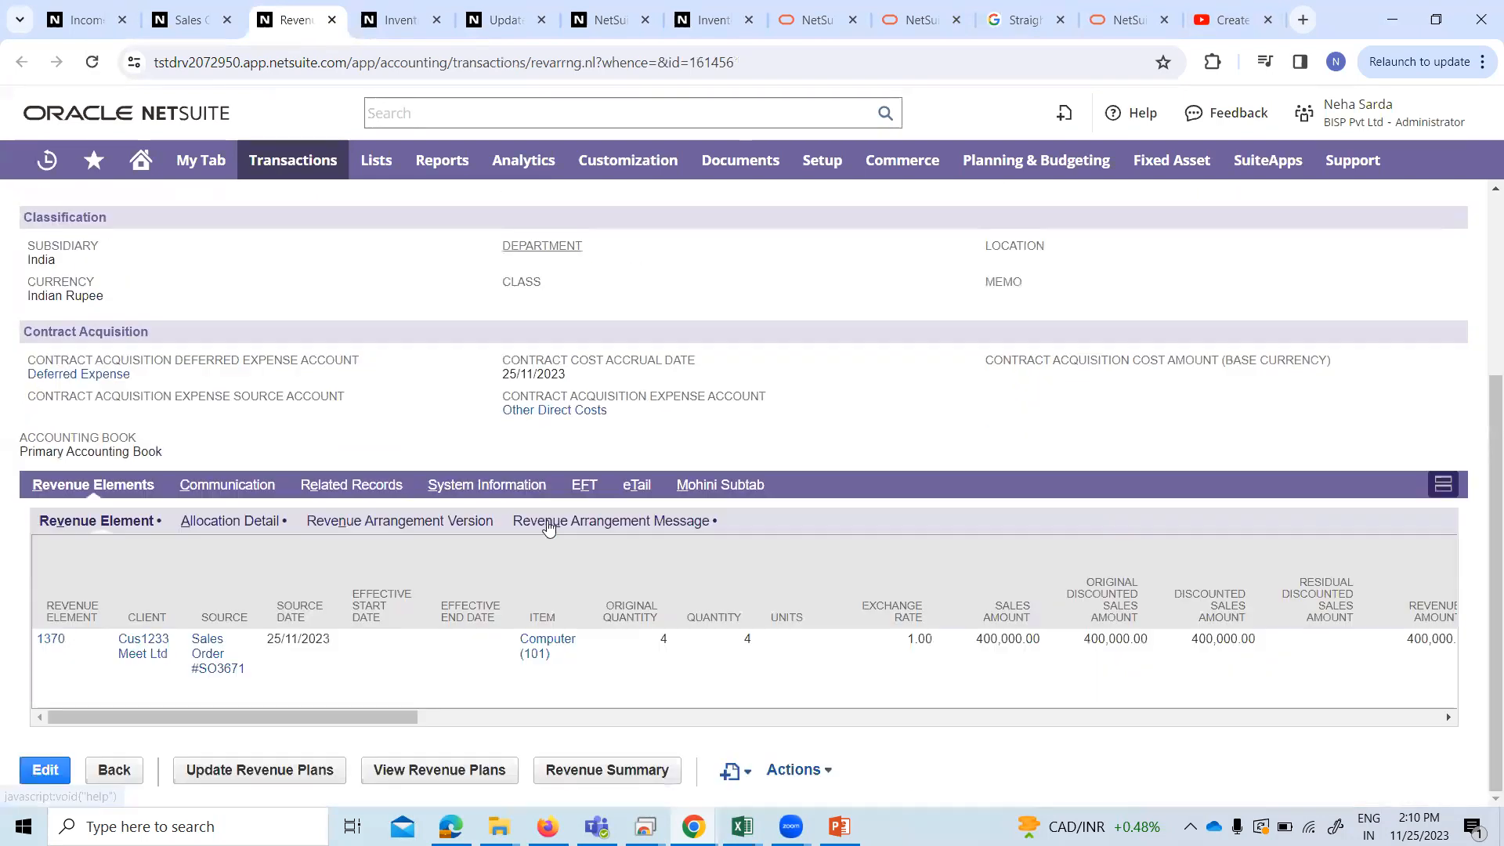
Open the Actual revenue recognition plan of the Computer (101) revenue element and review its dates and planned revenue by period.
scroll(399, 533, down, 3)
drag(373, 710, 703, 750)
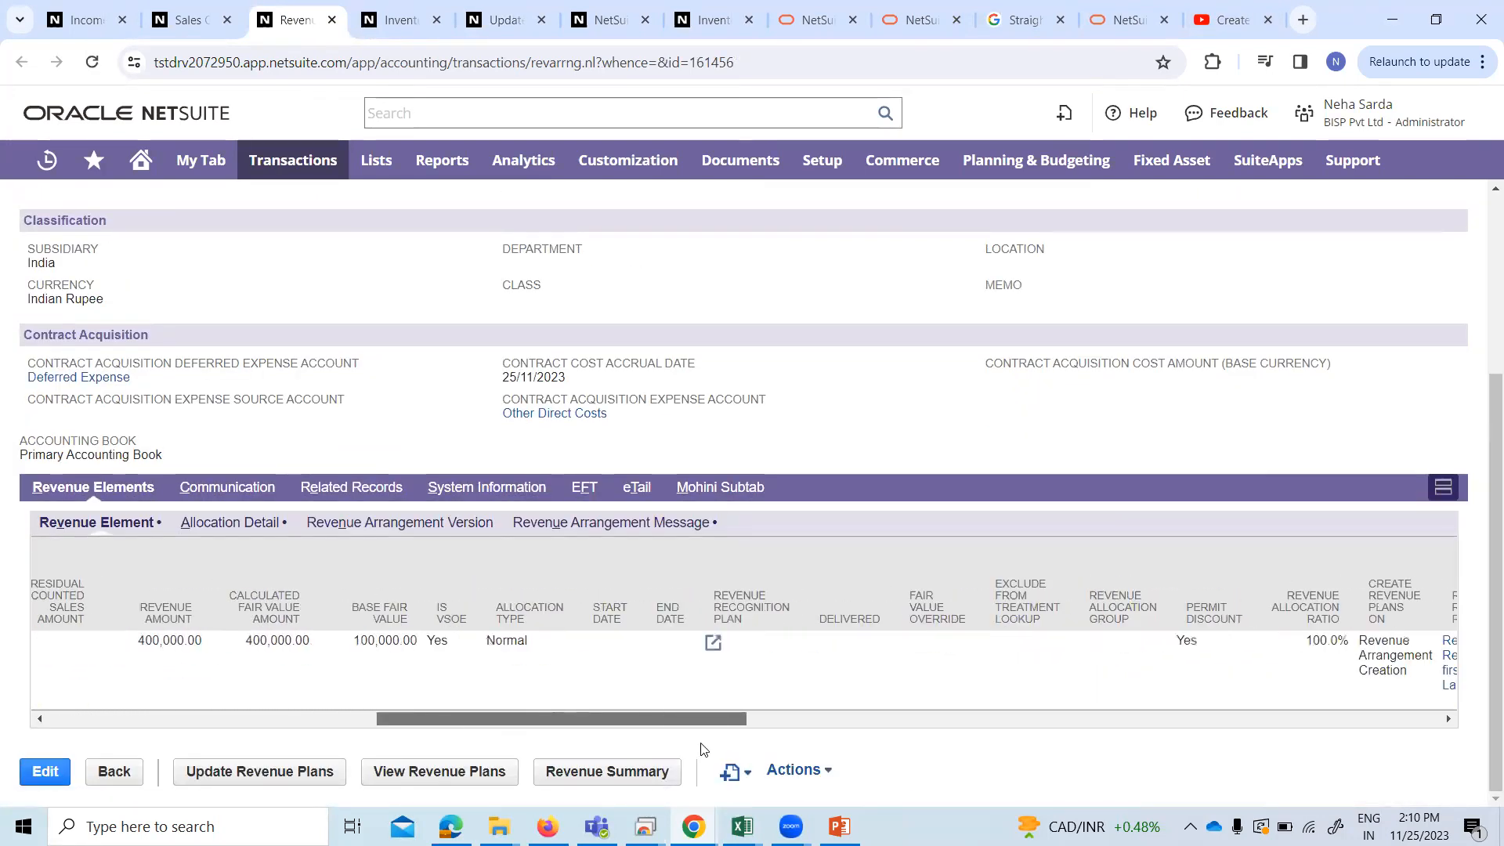
click(713, 642)
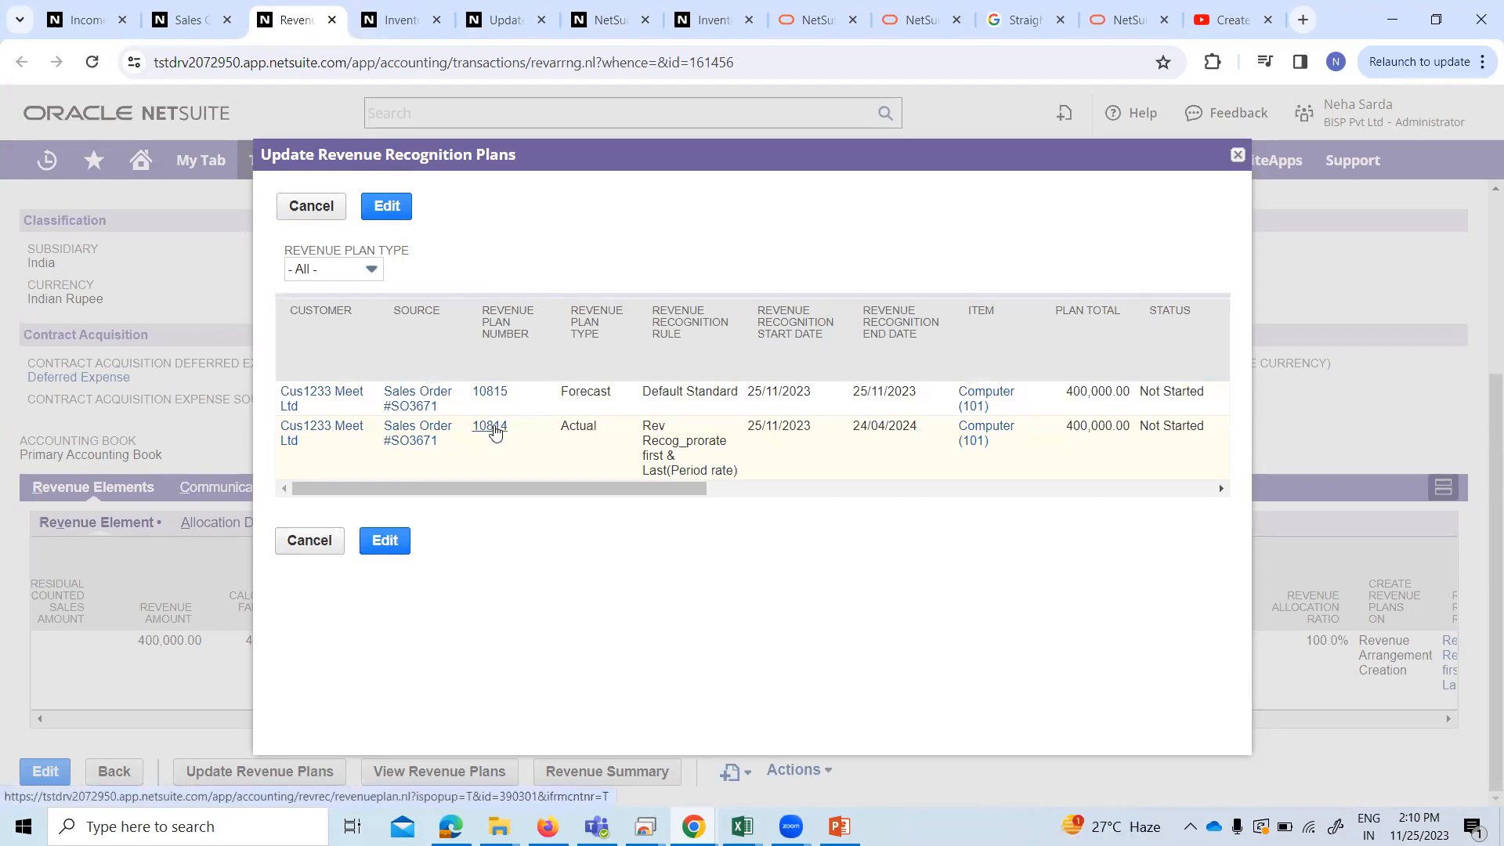
click(491, 427)
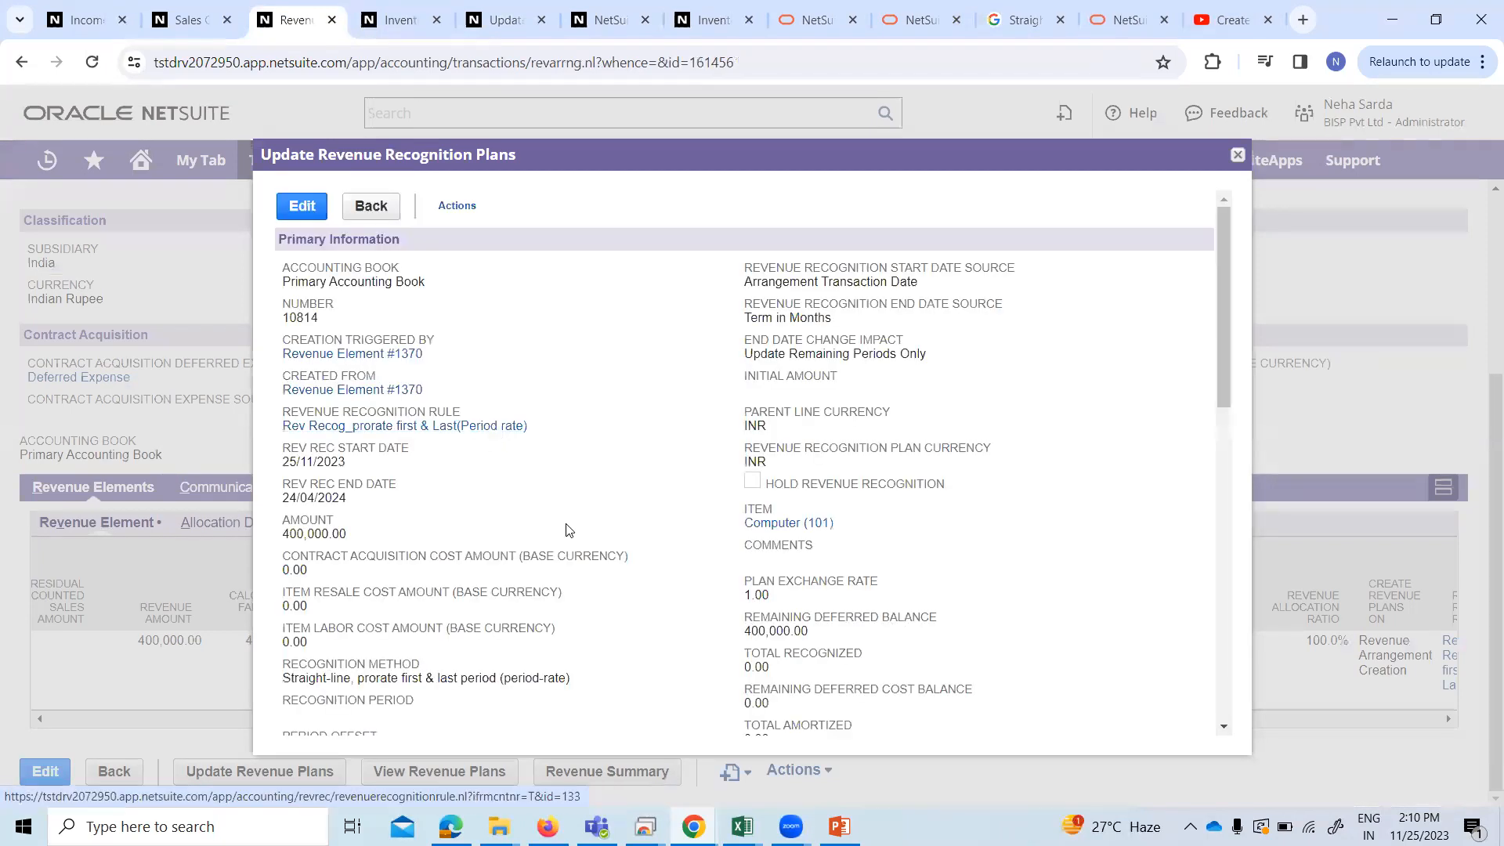
scroll(539, 501, down, 10)
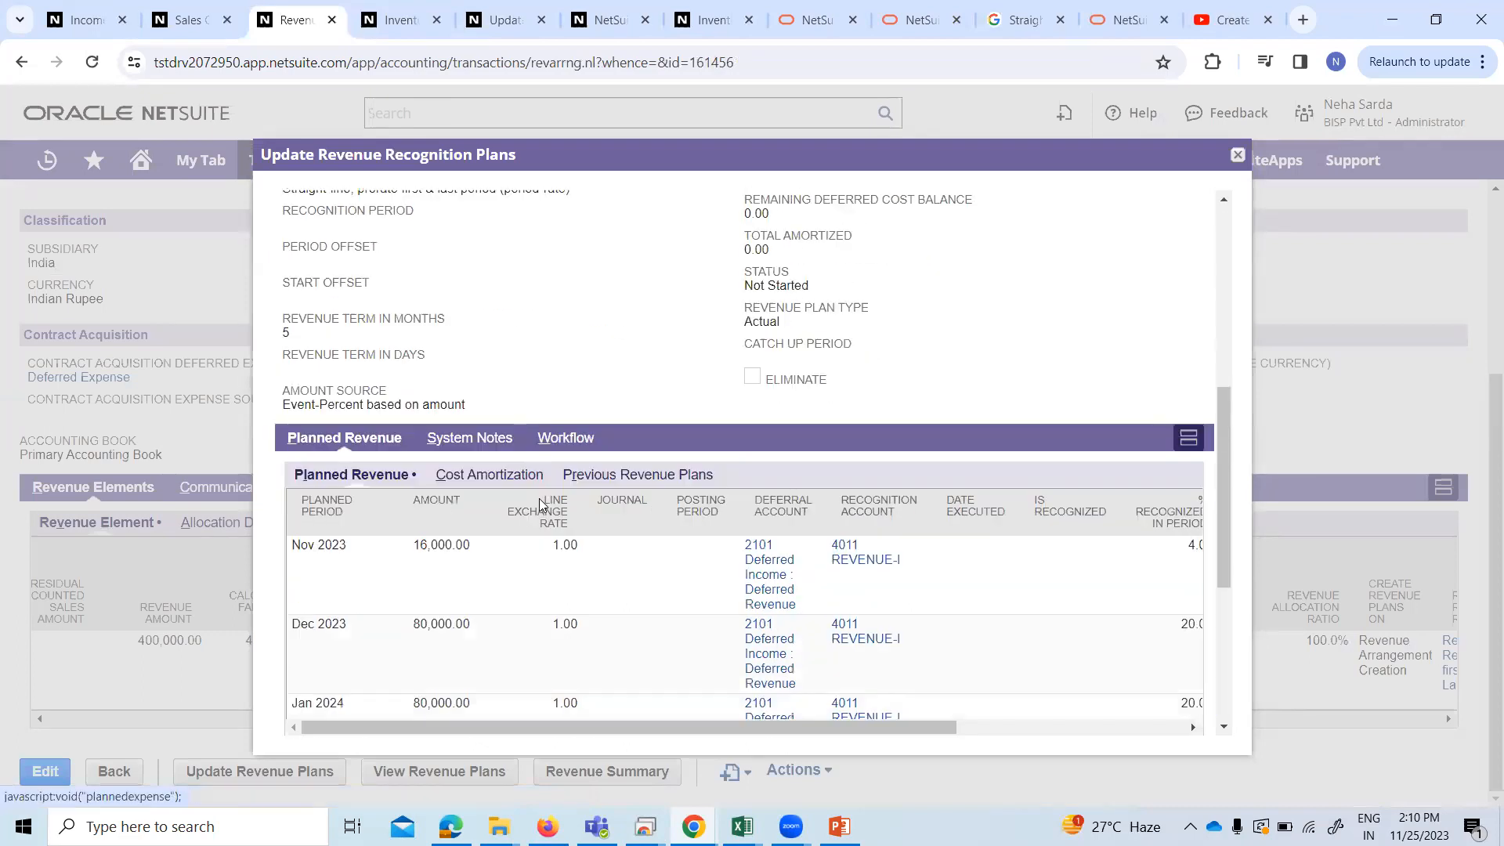
scroll(380, 440, up, 4)
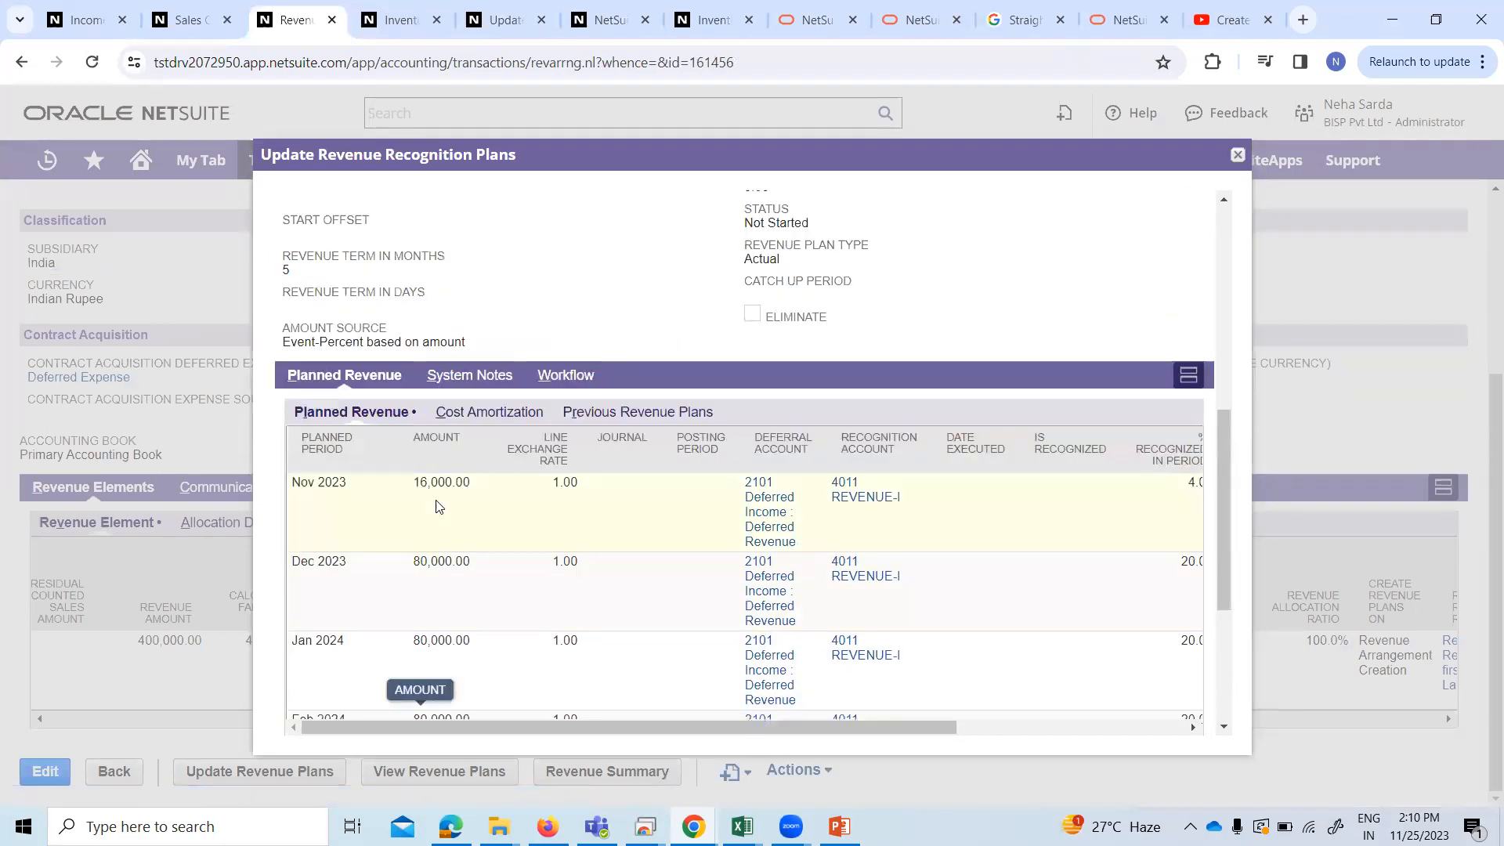
scroll(422, 445, up, 5)
scroll(326, 370, up, 2)
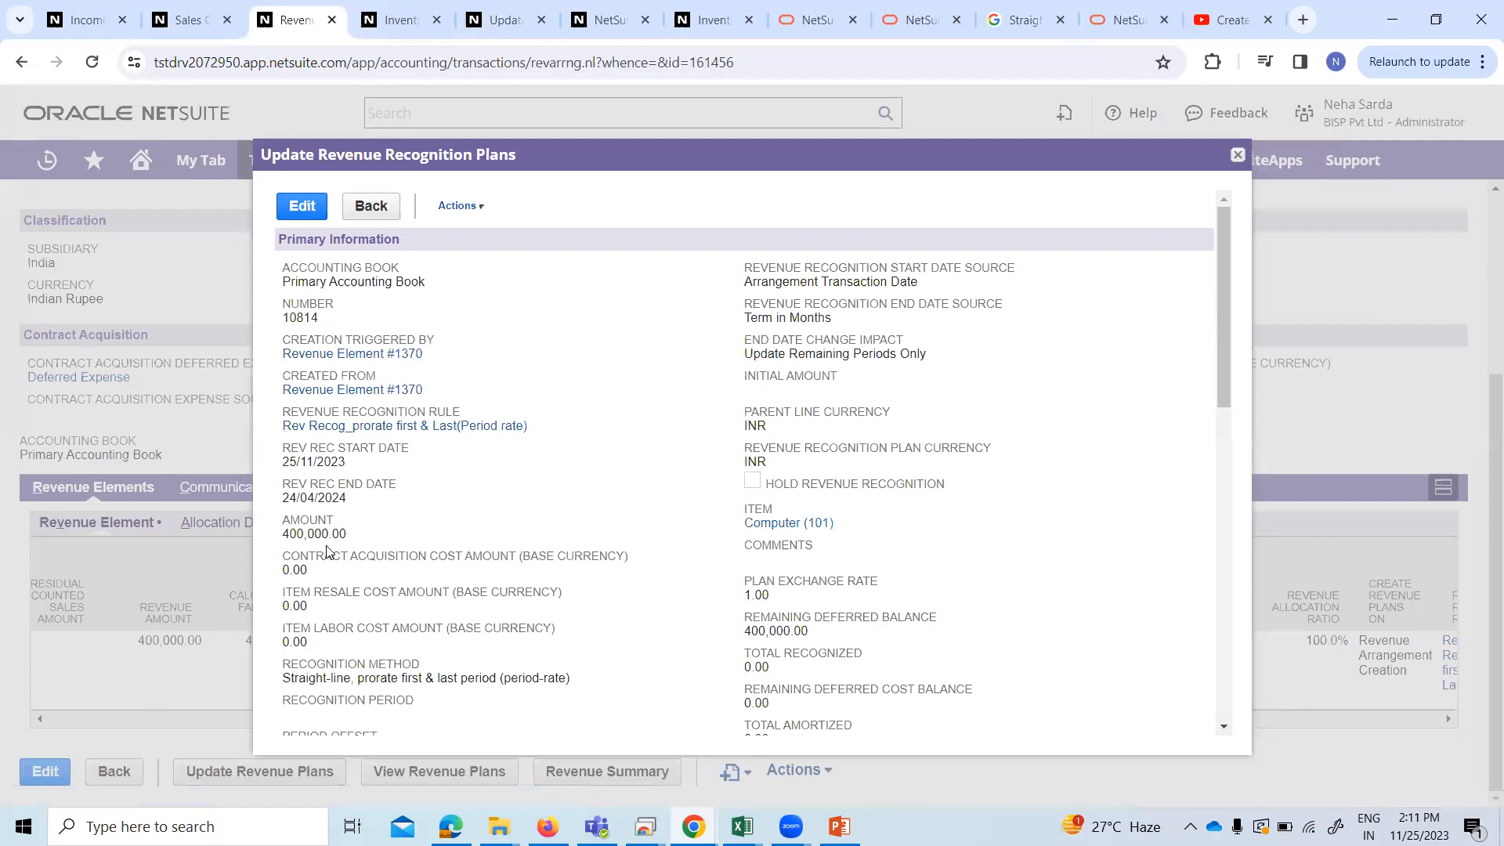
Set the Actual plan's Rev Rec End Date to 24/03/2024, save it and close the plan window.
click(298, 207)
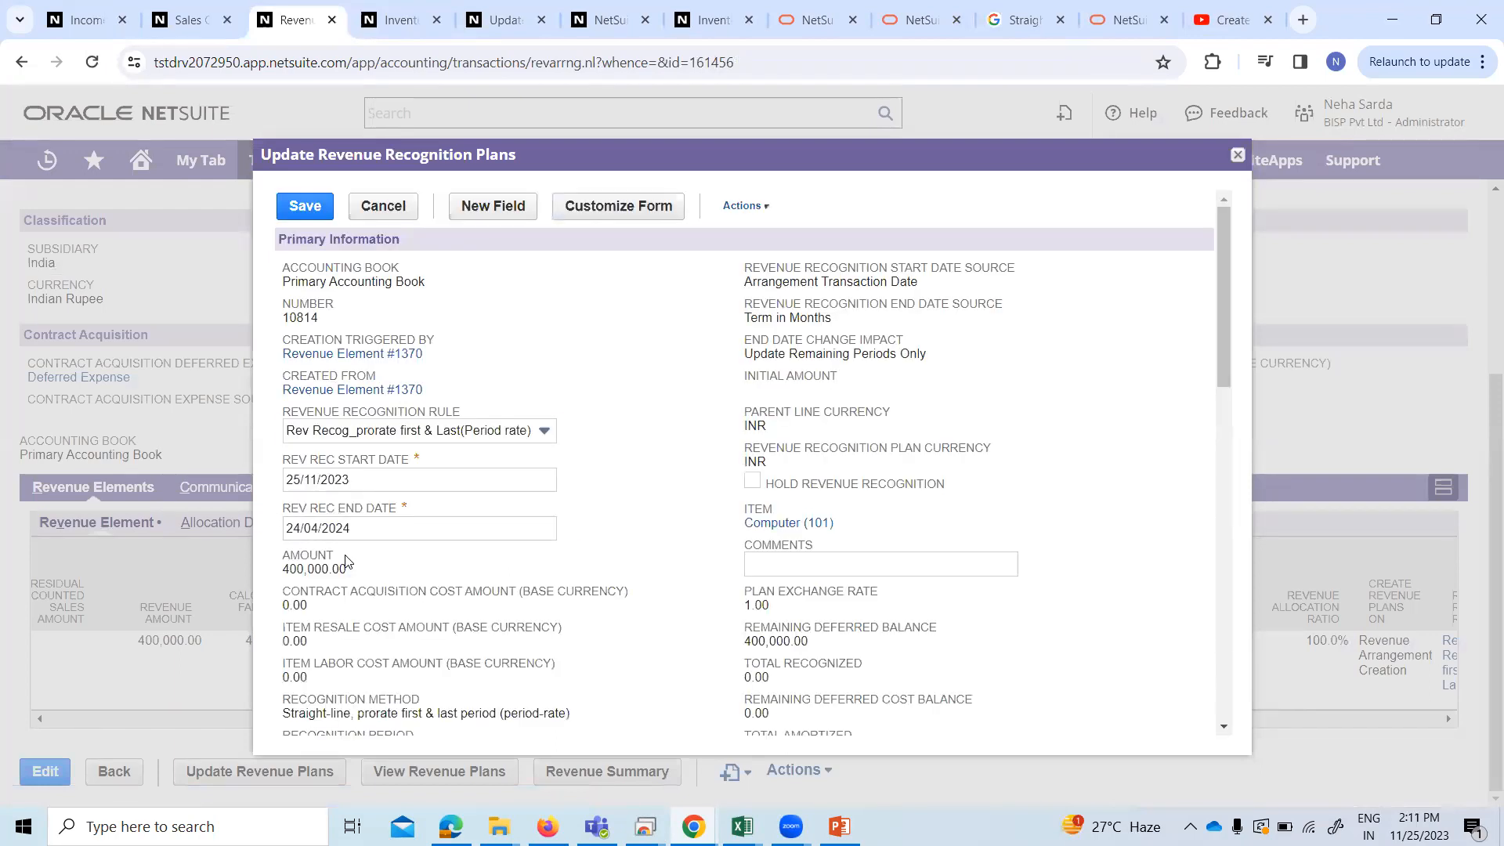
click(299, 527)
key(BackSpace)
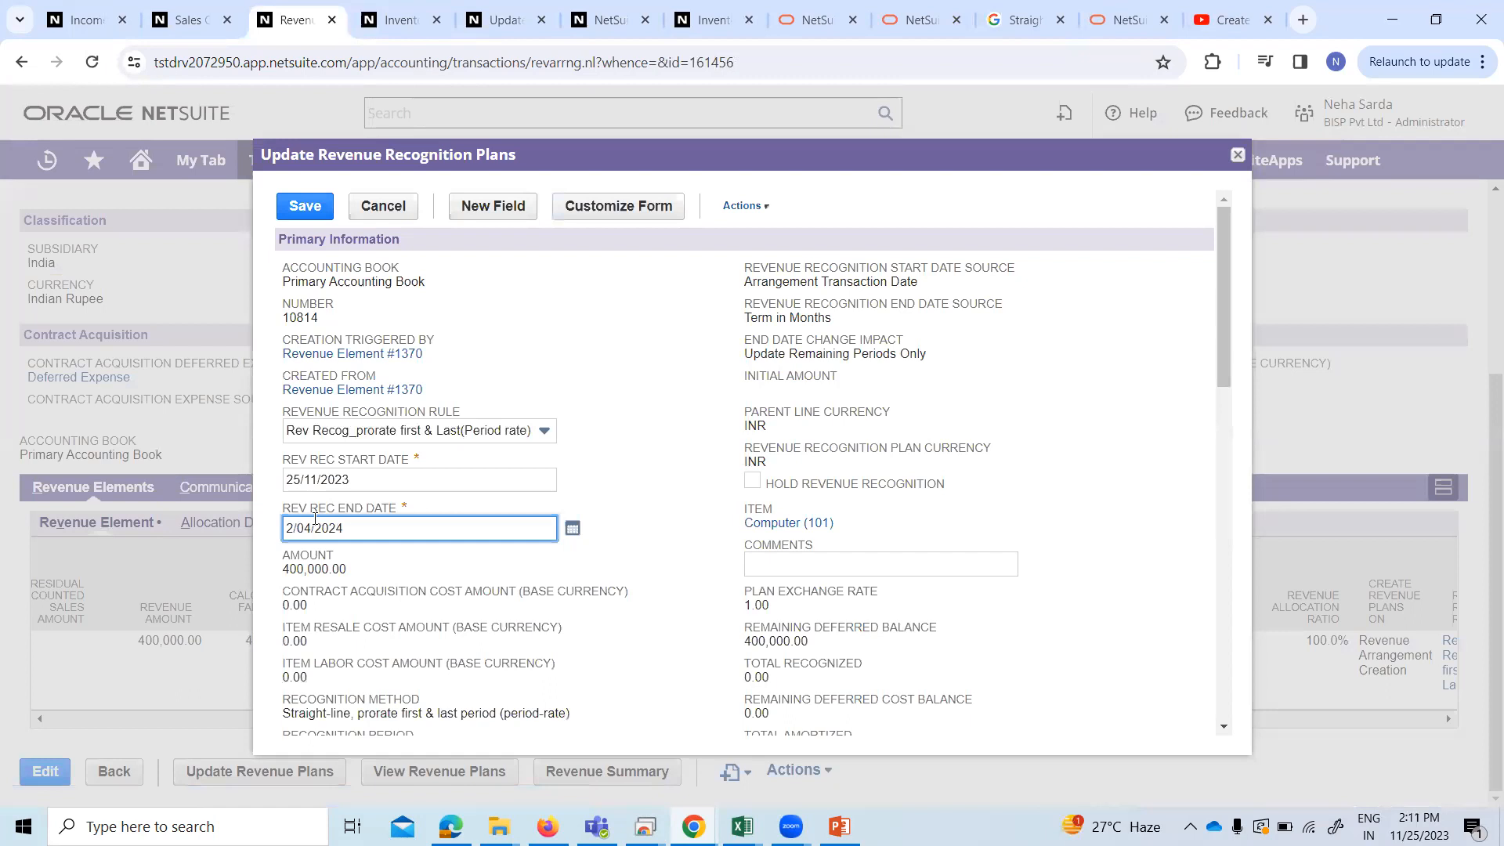
text(4)
key(BackSpace)
text(3)
click(315, 217)
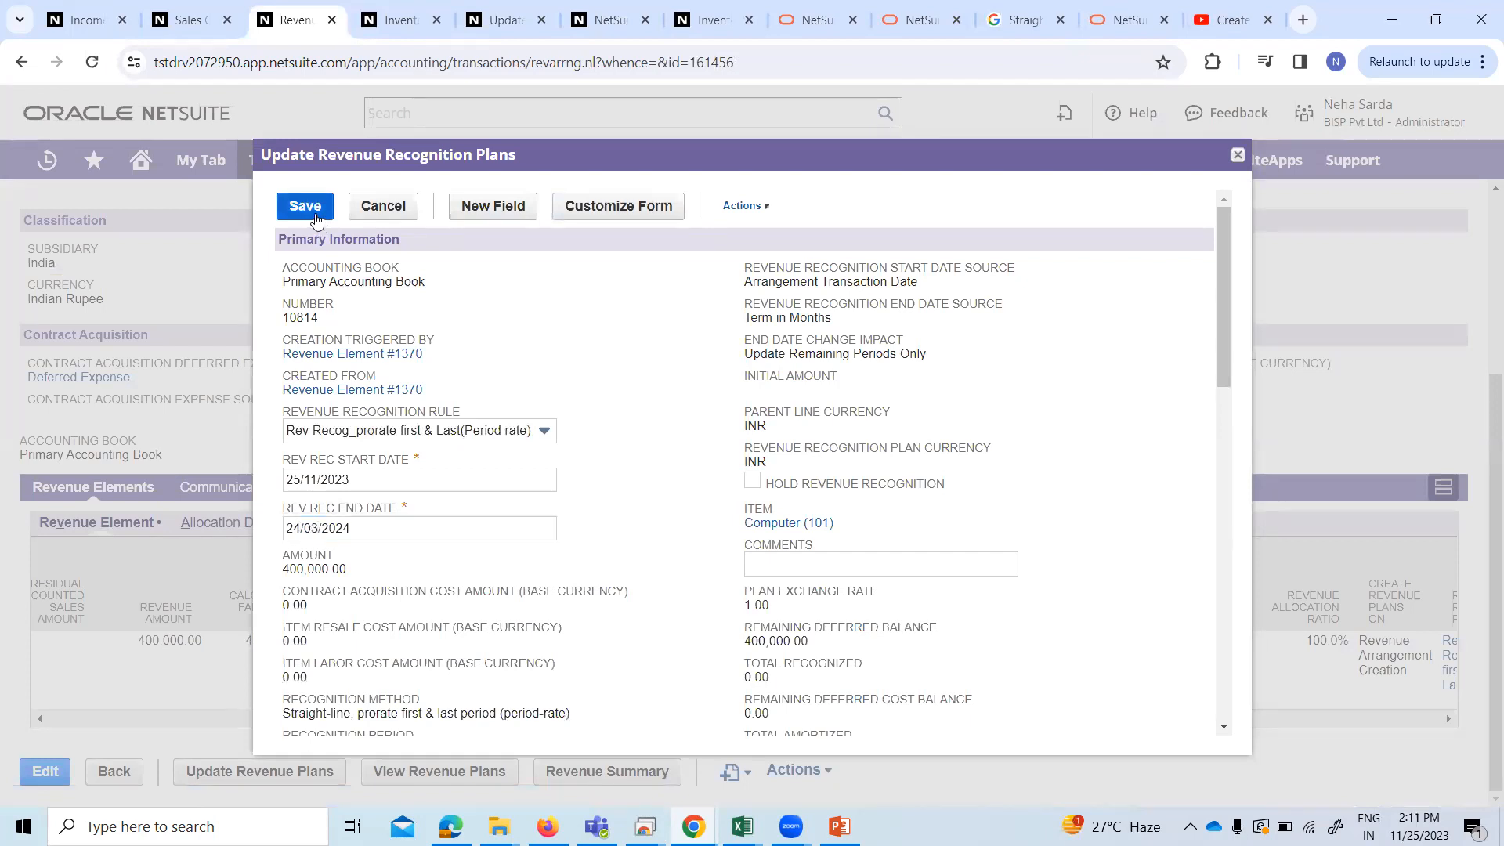
click(1238, 155)
Return to the bulk update page and run the revenue arrangements and revenue plans updates again from 25/11/2023.
click(181, 19)
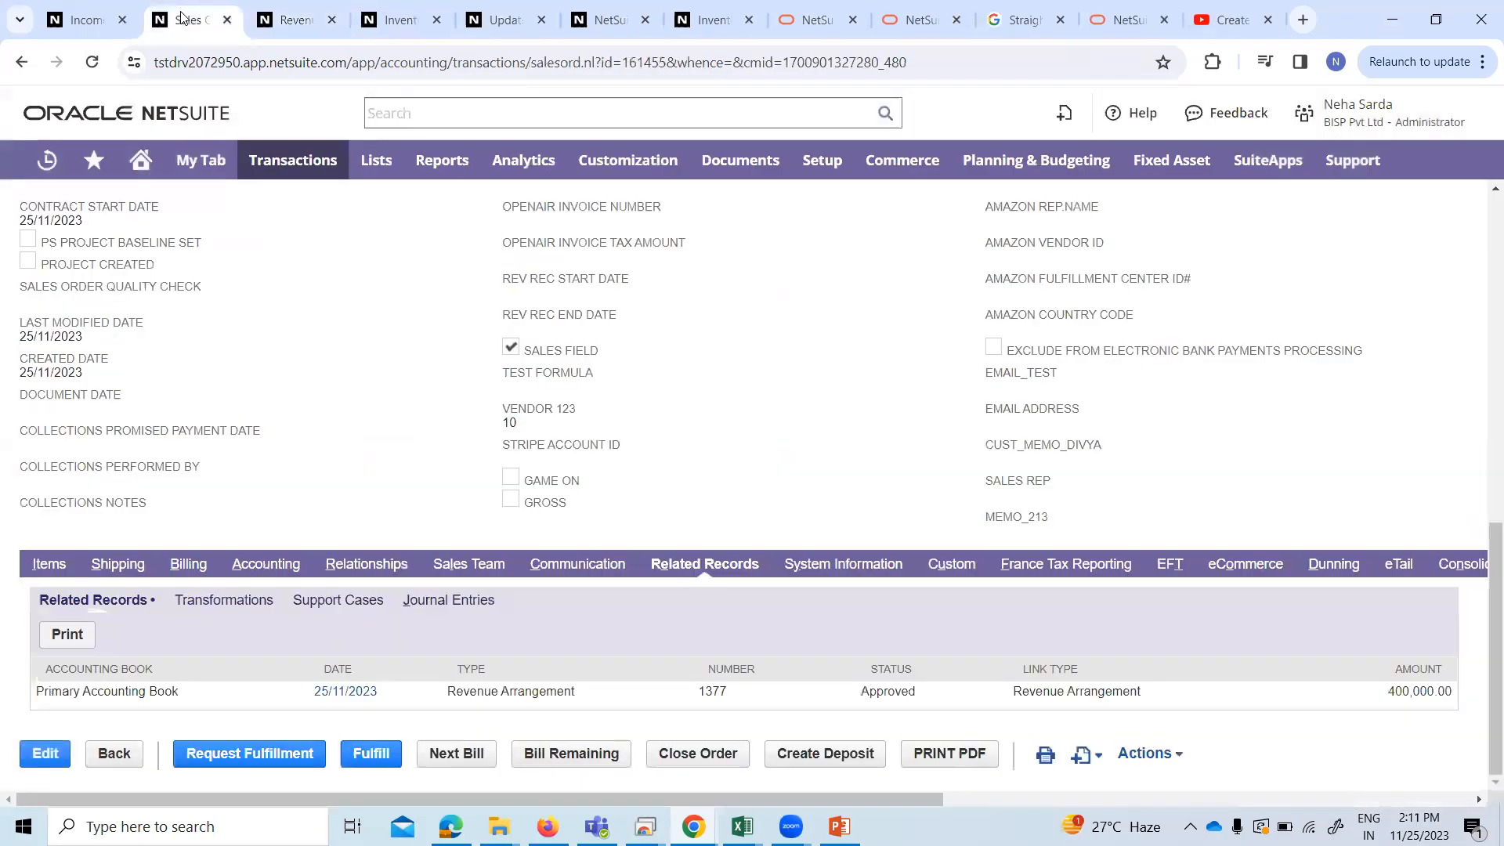
click(292, 18)
click(398, 18)
click(492, 19)
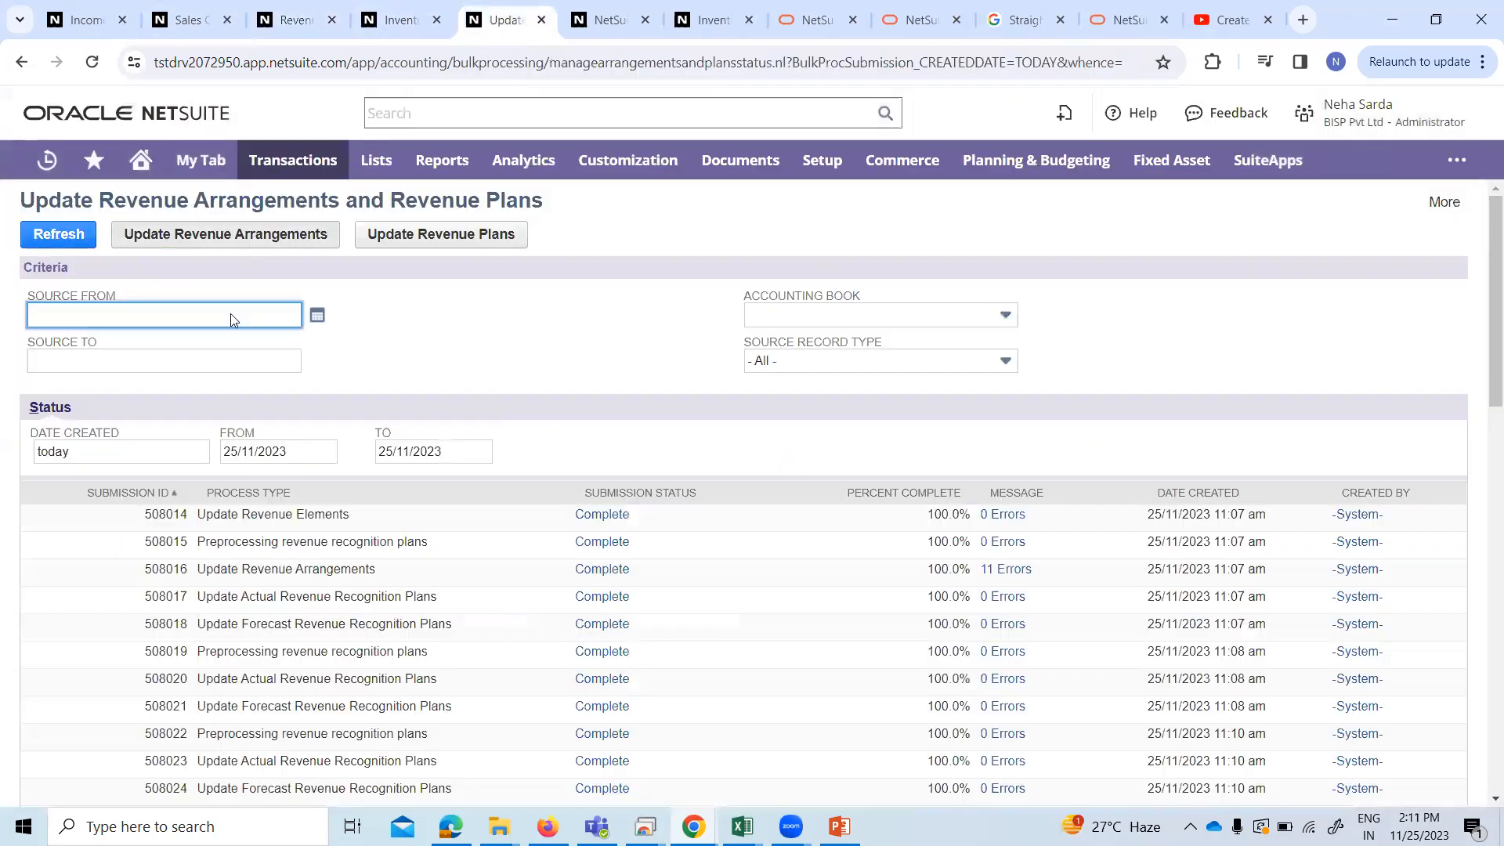
click(318, 315)
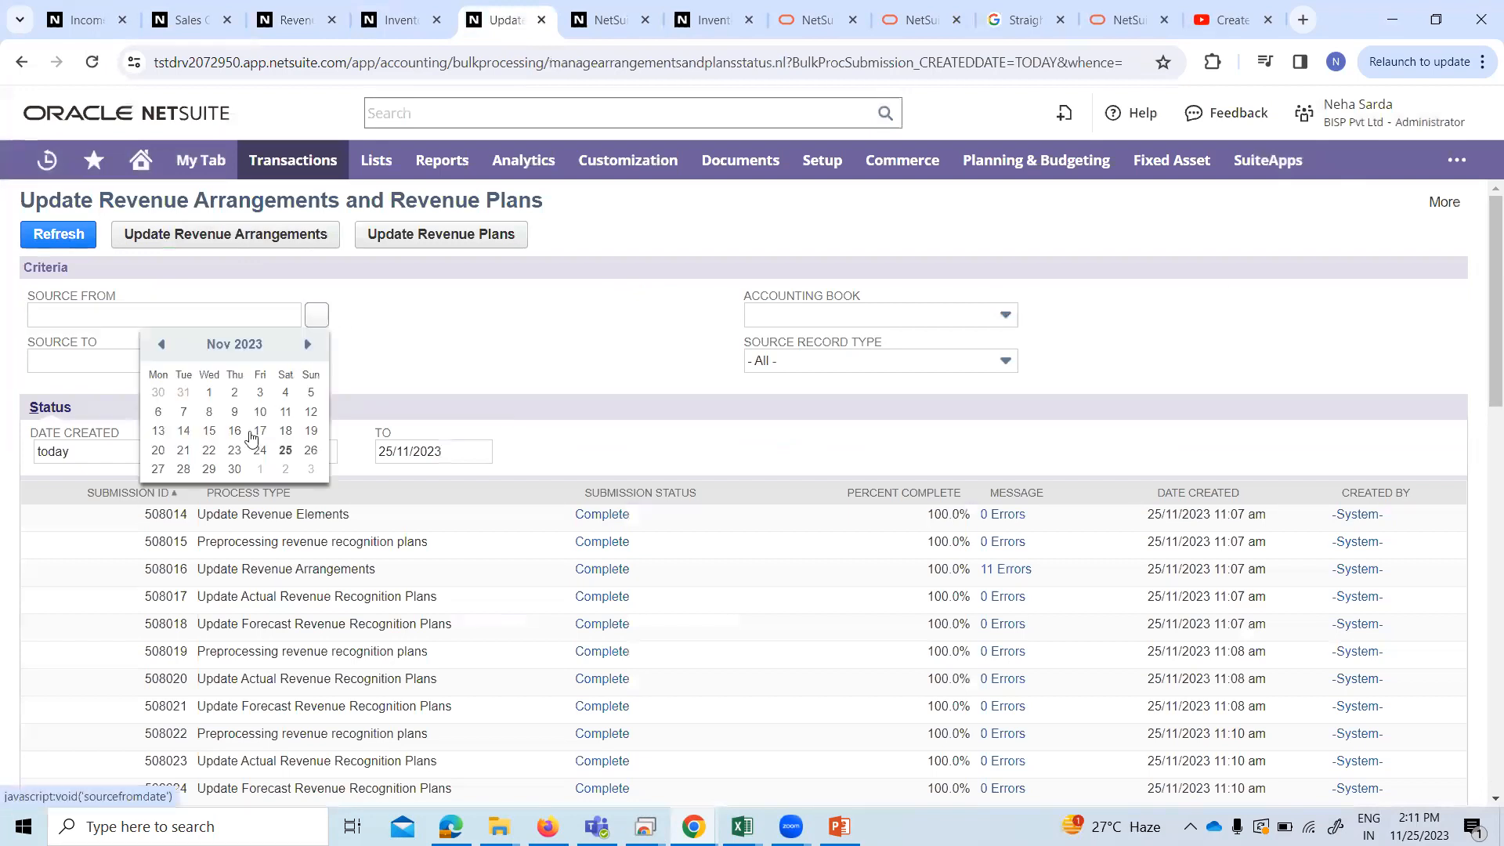
click(285, 450)
click(59, 232)
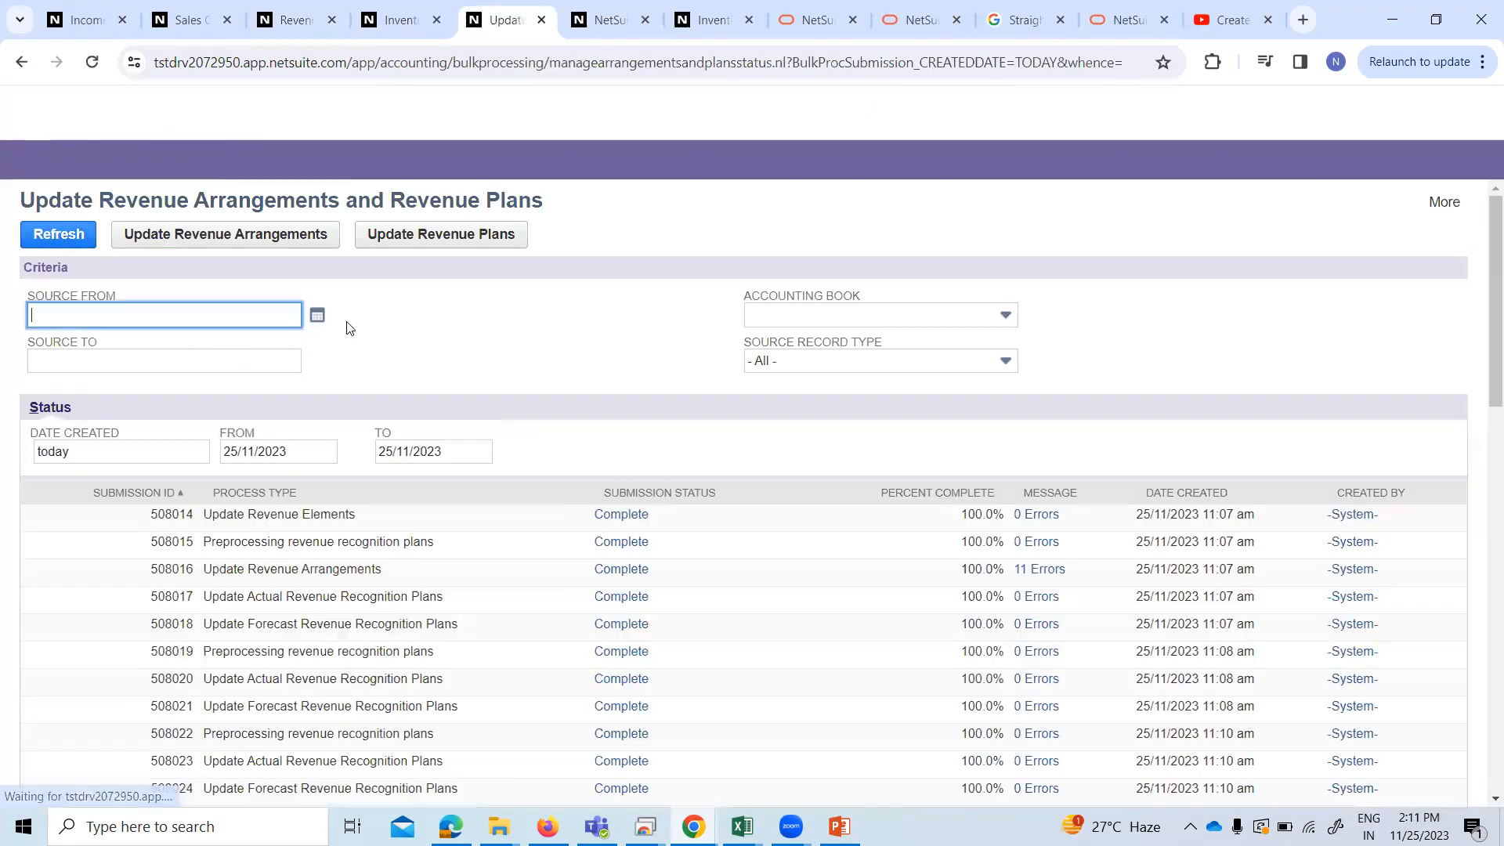
click(317, 314)
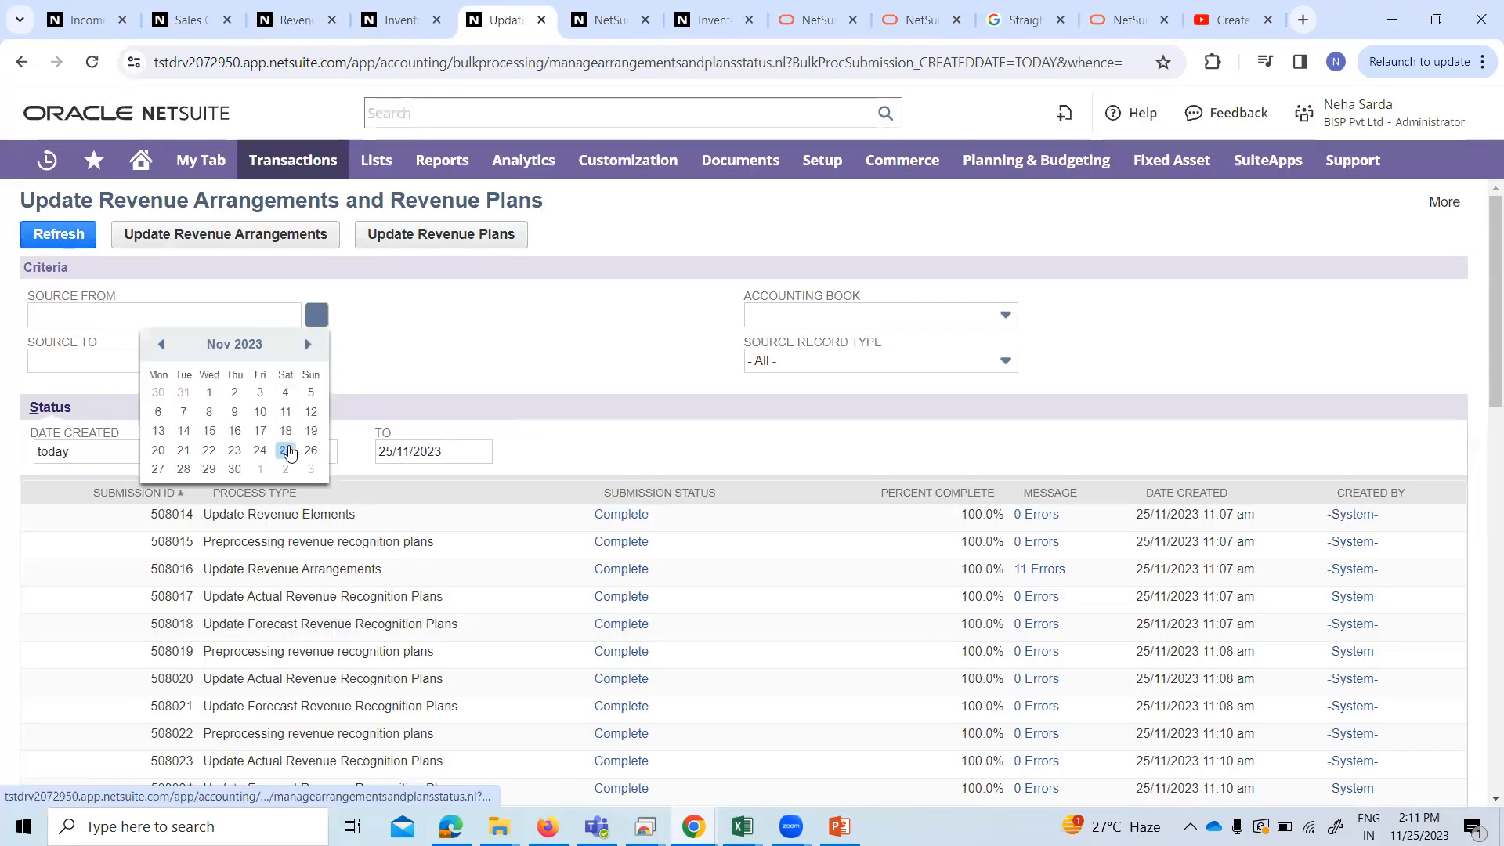
click(286, 450)
click(404, 239)
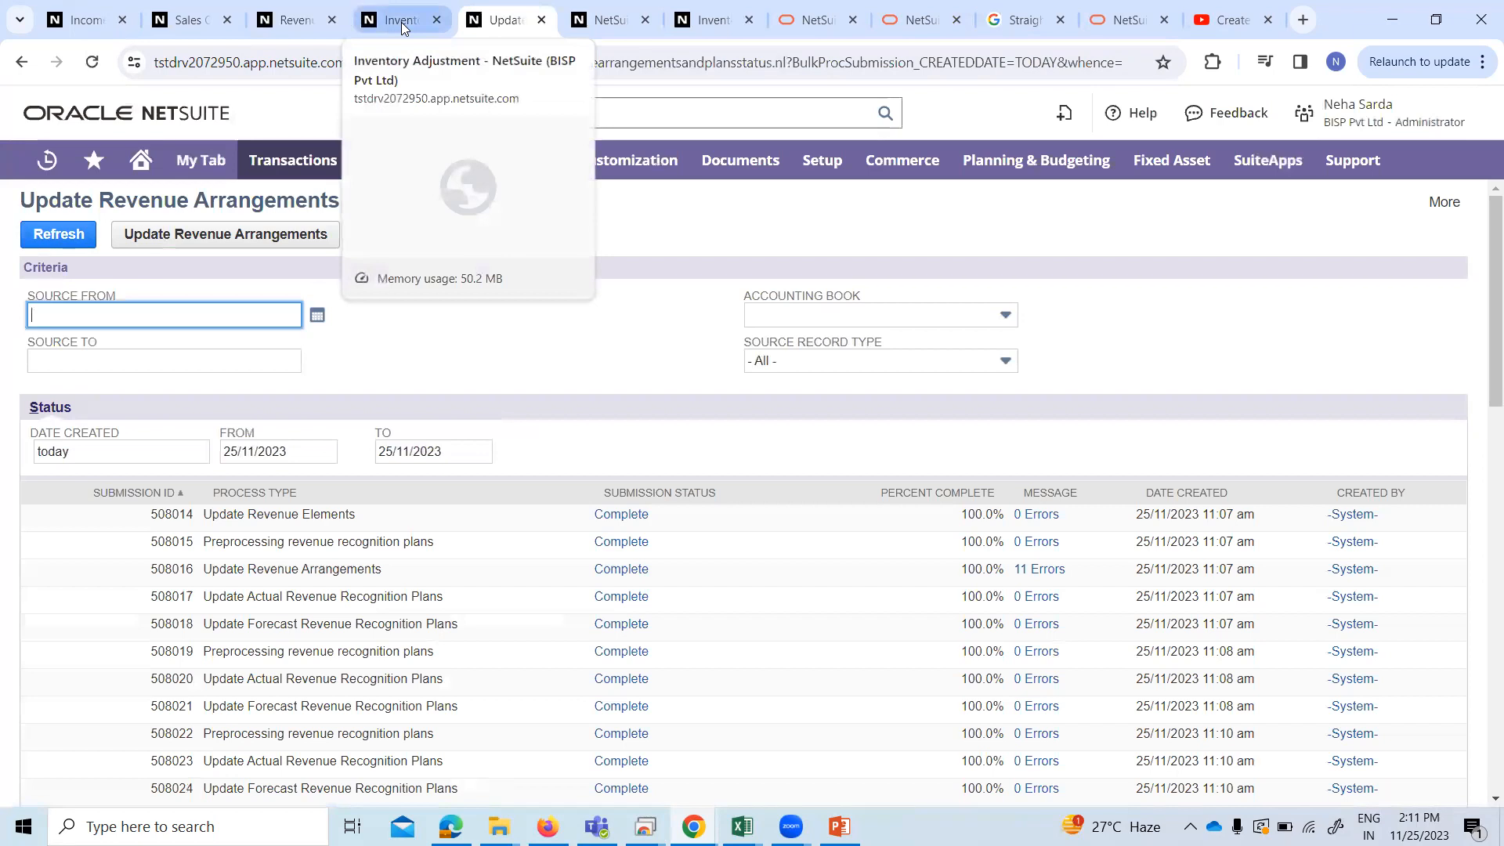
Reload the Meet Ltd sales order, close the old arrangement tab and reopen the revenue arrangement from the related records.
click(188, 20)
right_click(760, 342)
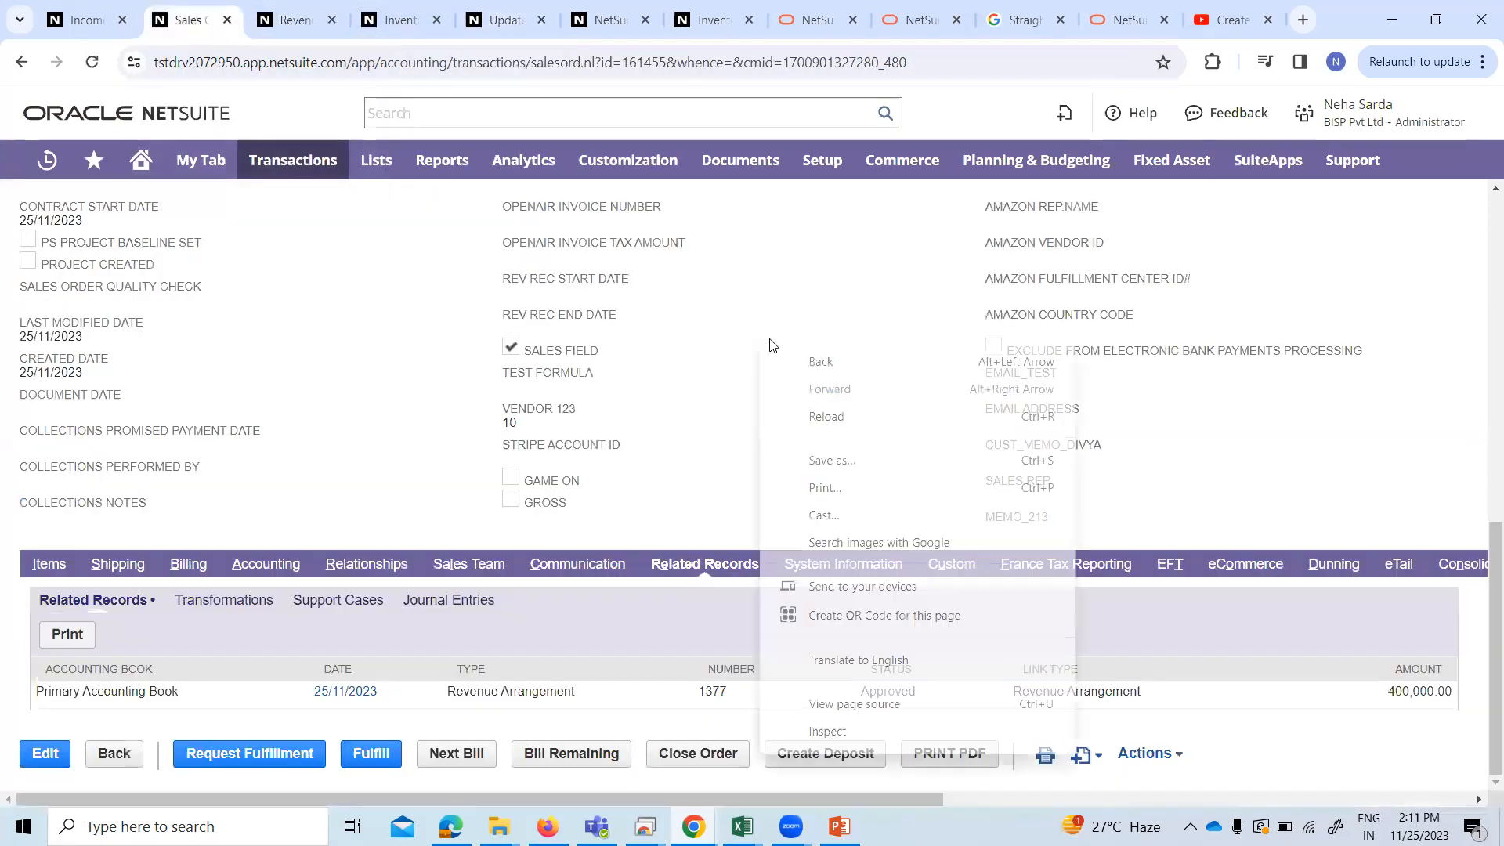
click(824, 416)
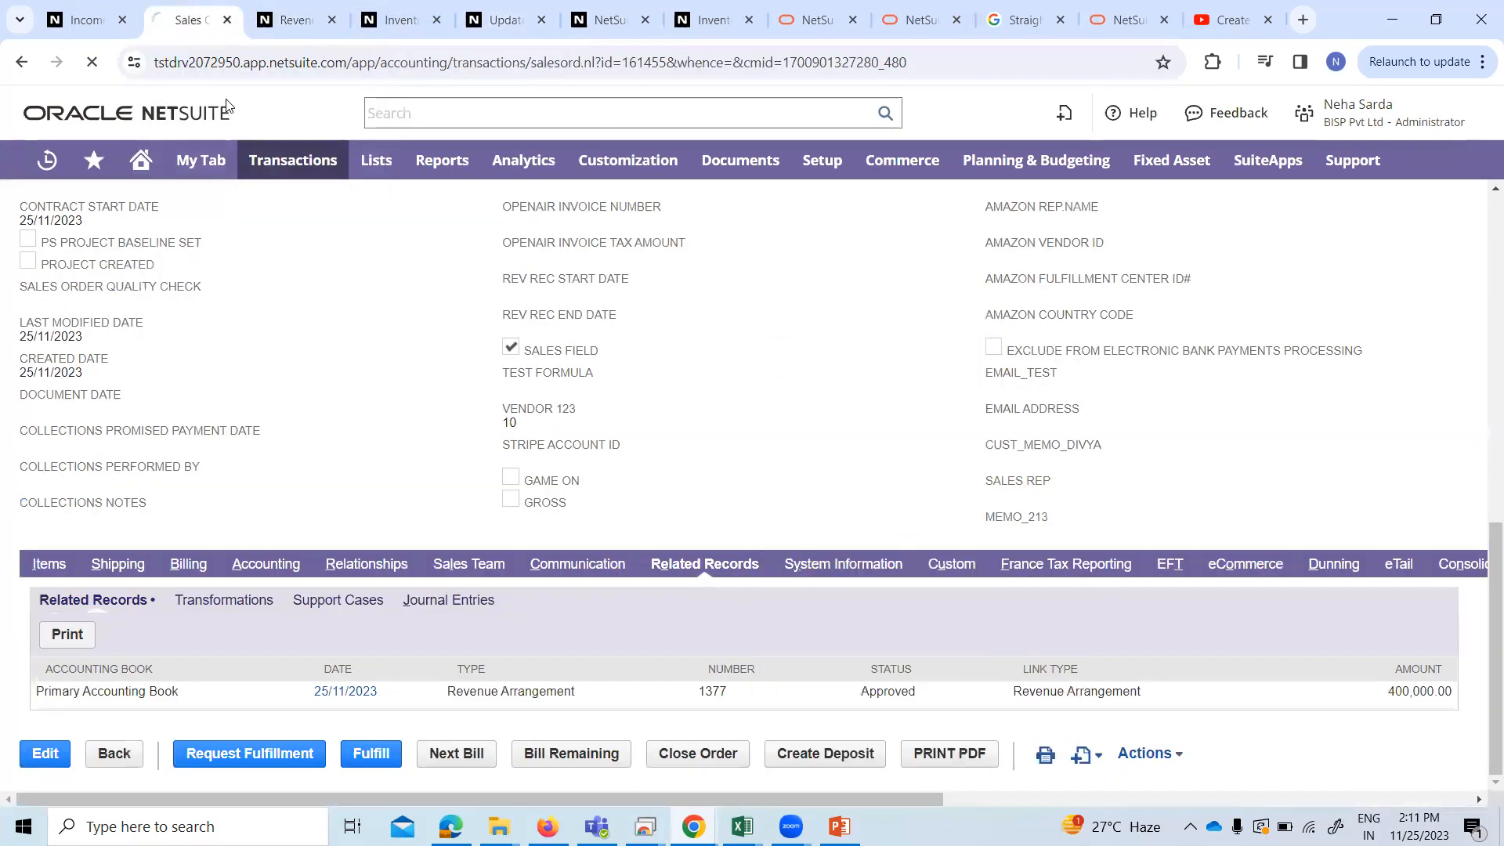
click(329, 20)
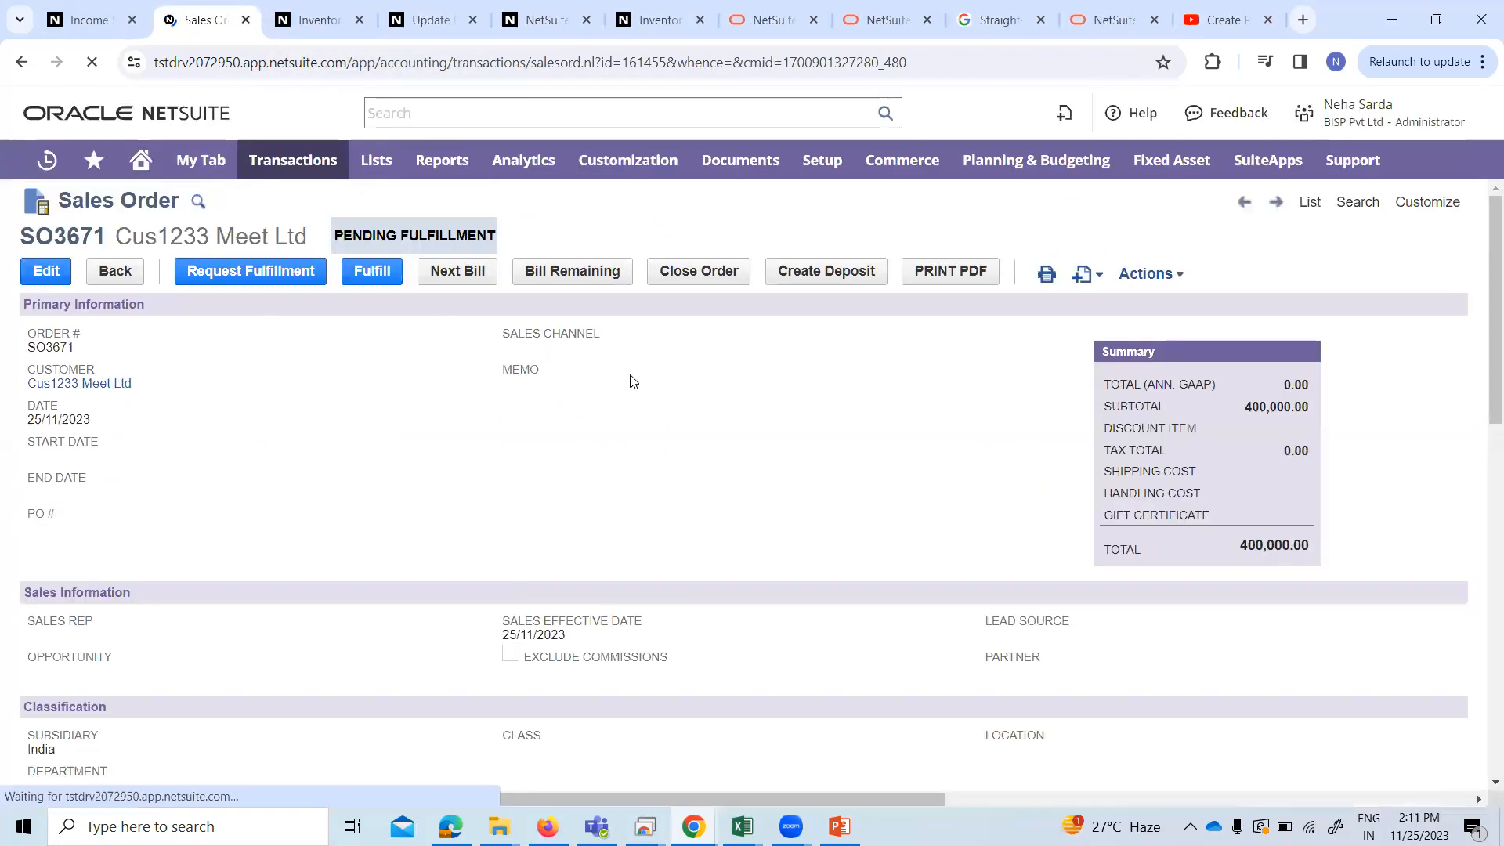
scroll(689, 459, down, 8)
click(669, 676)
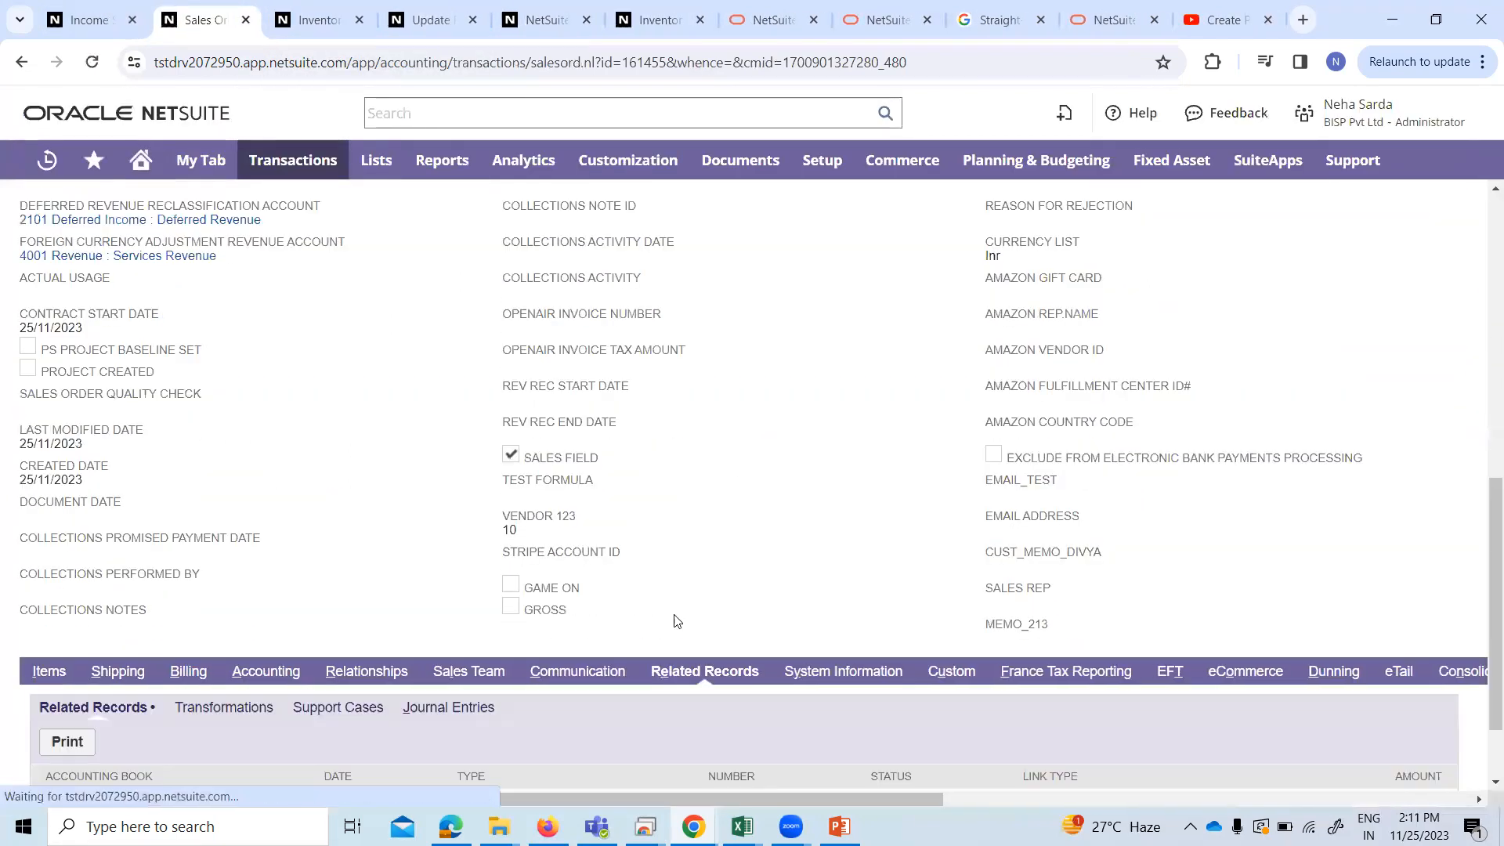
scroll(509, 690, down, 2)
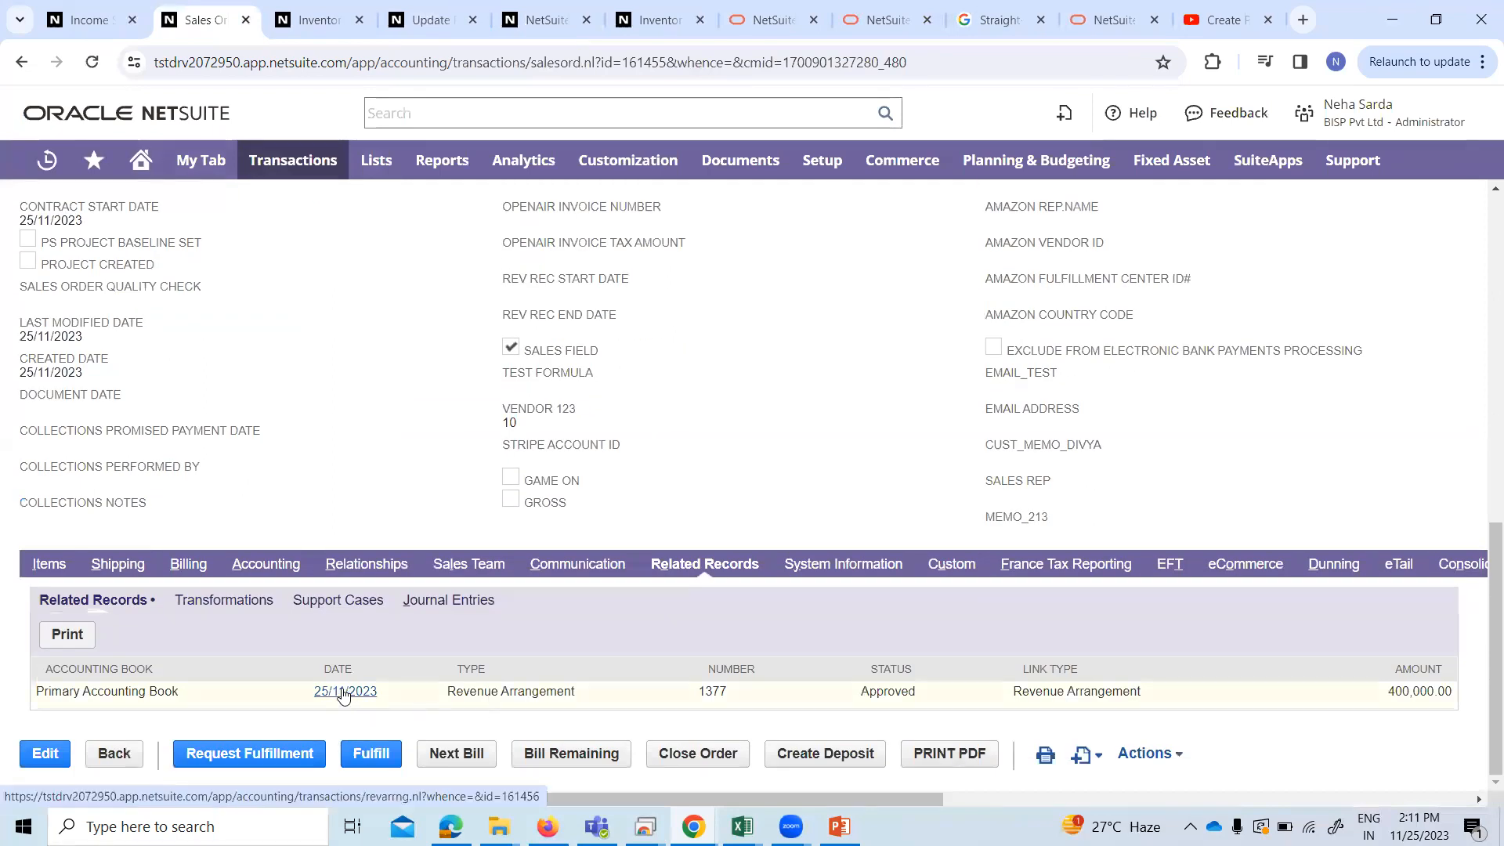
middle_click(342, 694)
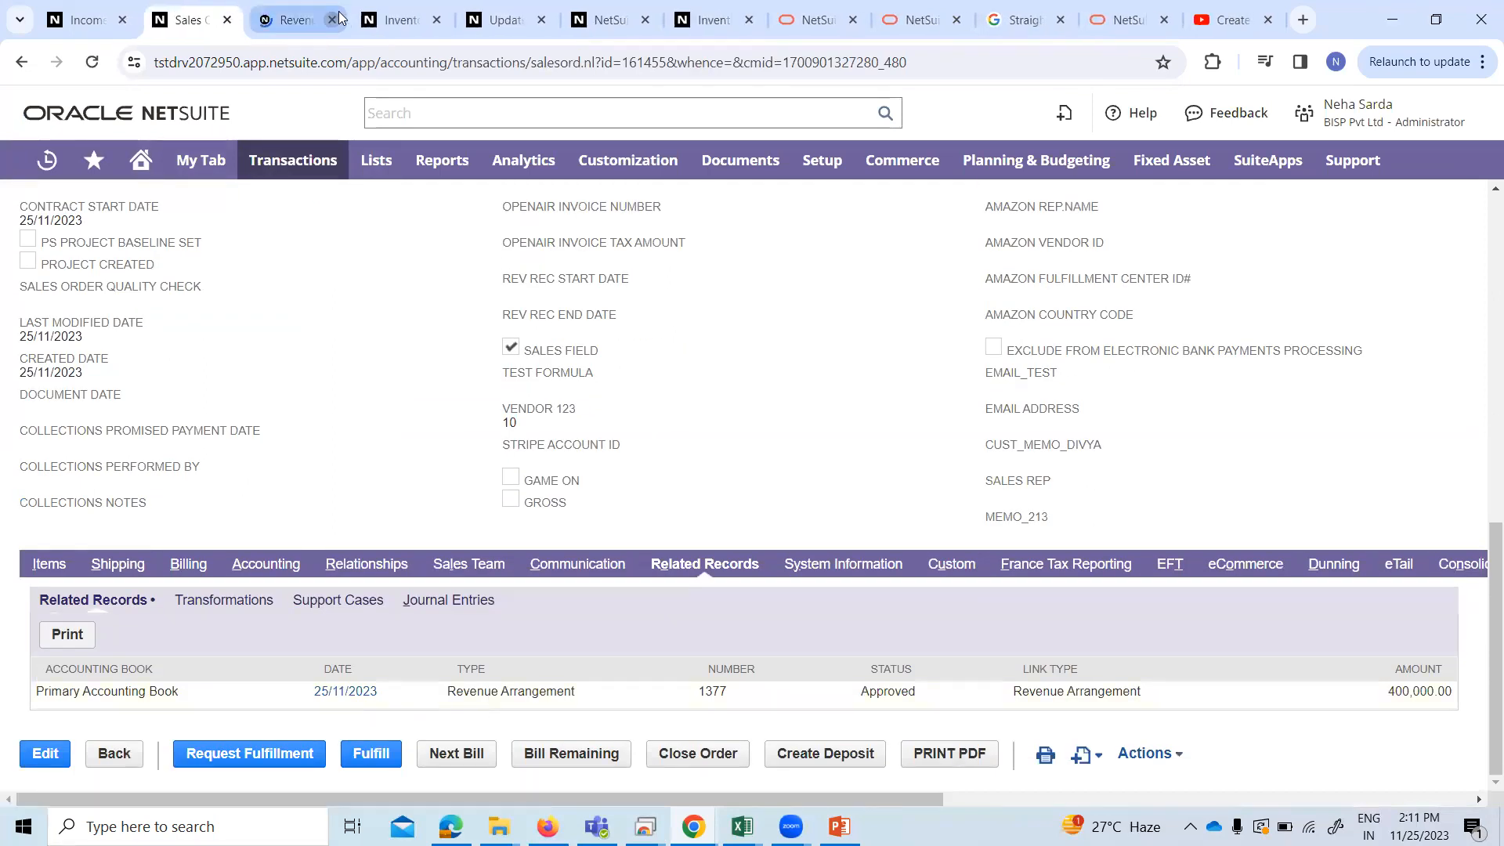
click(288, 20)
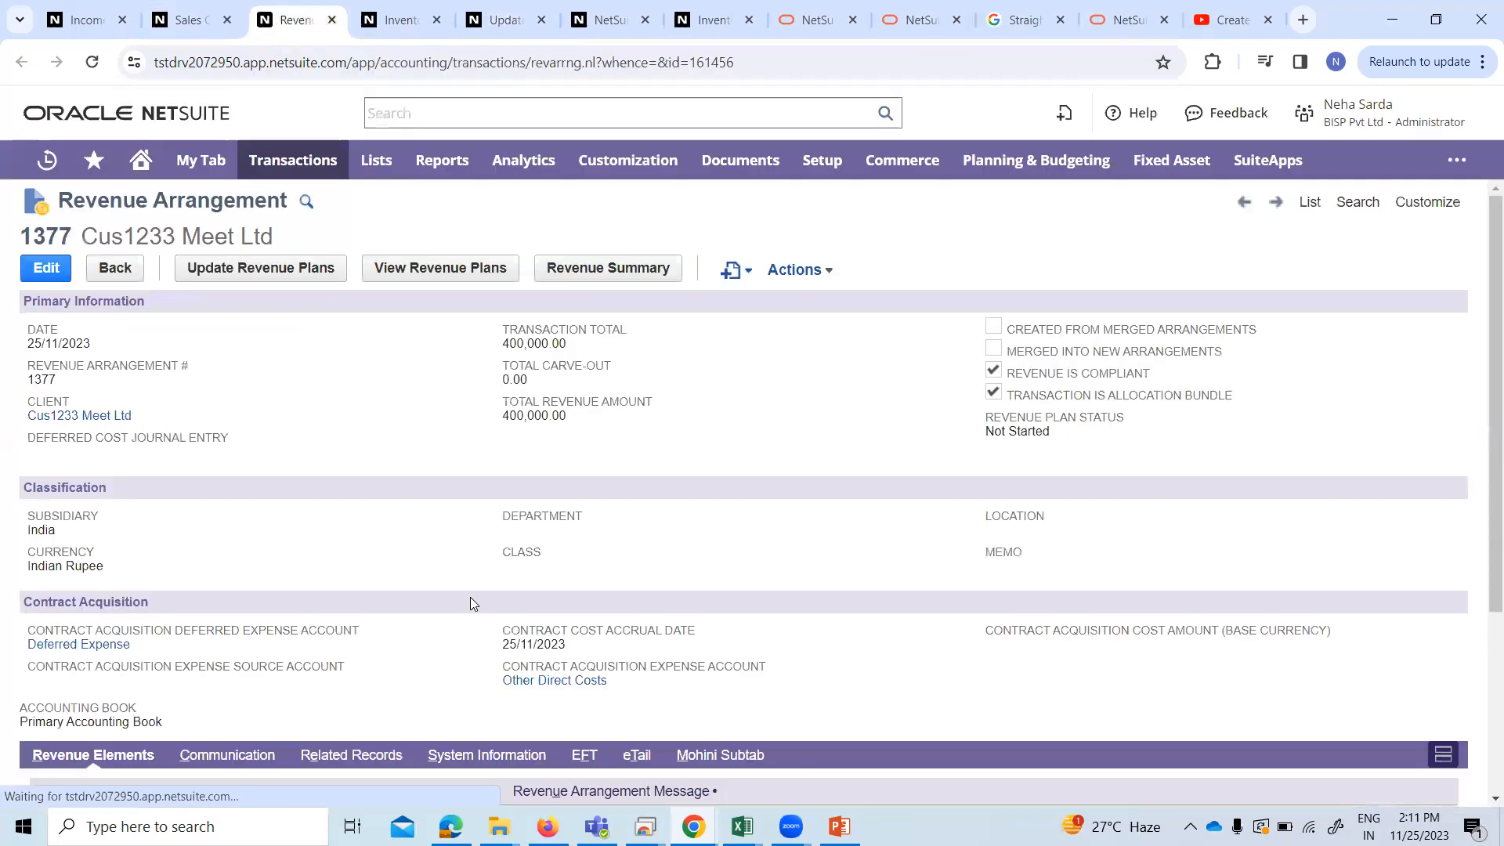
Reopen the Actual revenue recognition plan of the Computer (101) element to view its dates after the end date change.
scroll(478, 618, down, 4)
scroll(548, 650, right, 6)
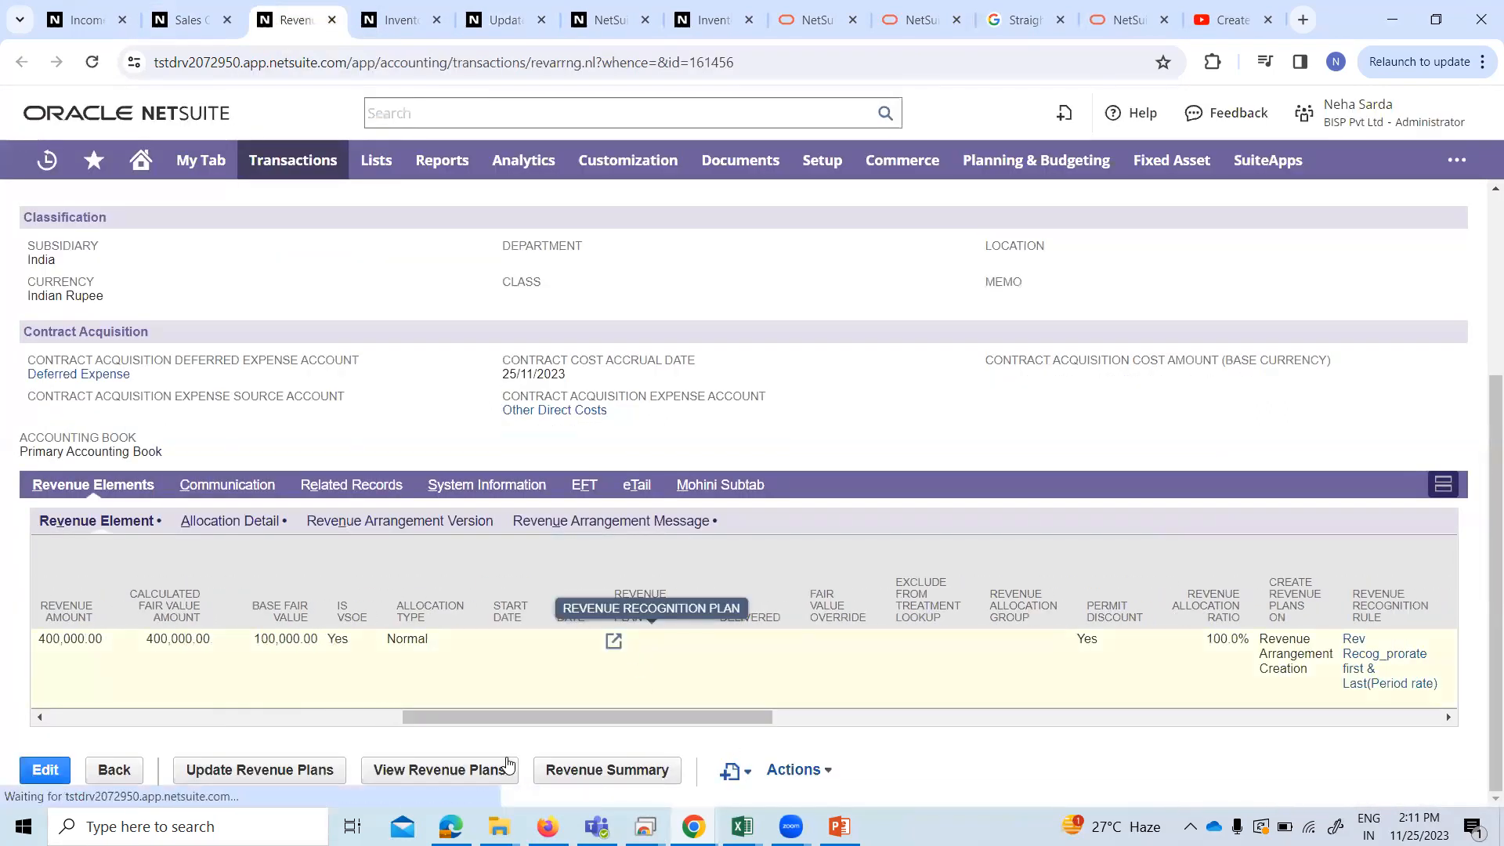
click(614, 641)
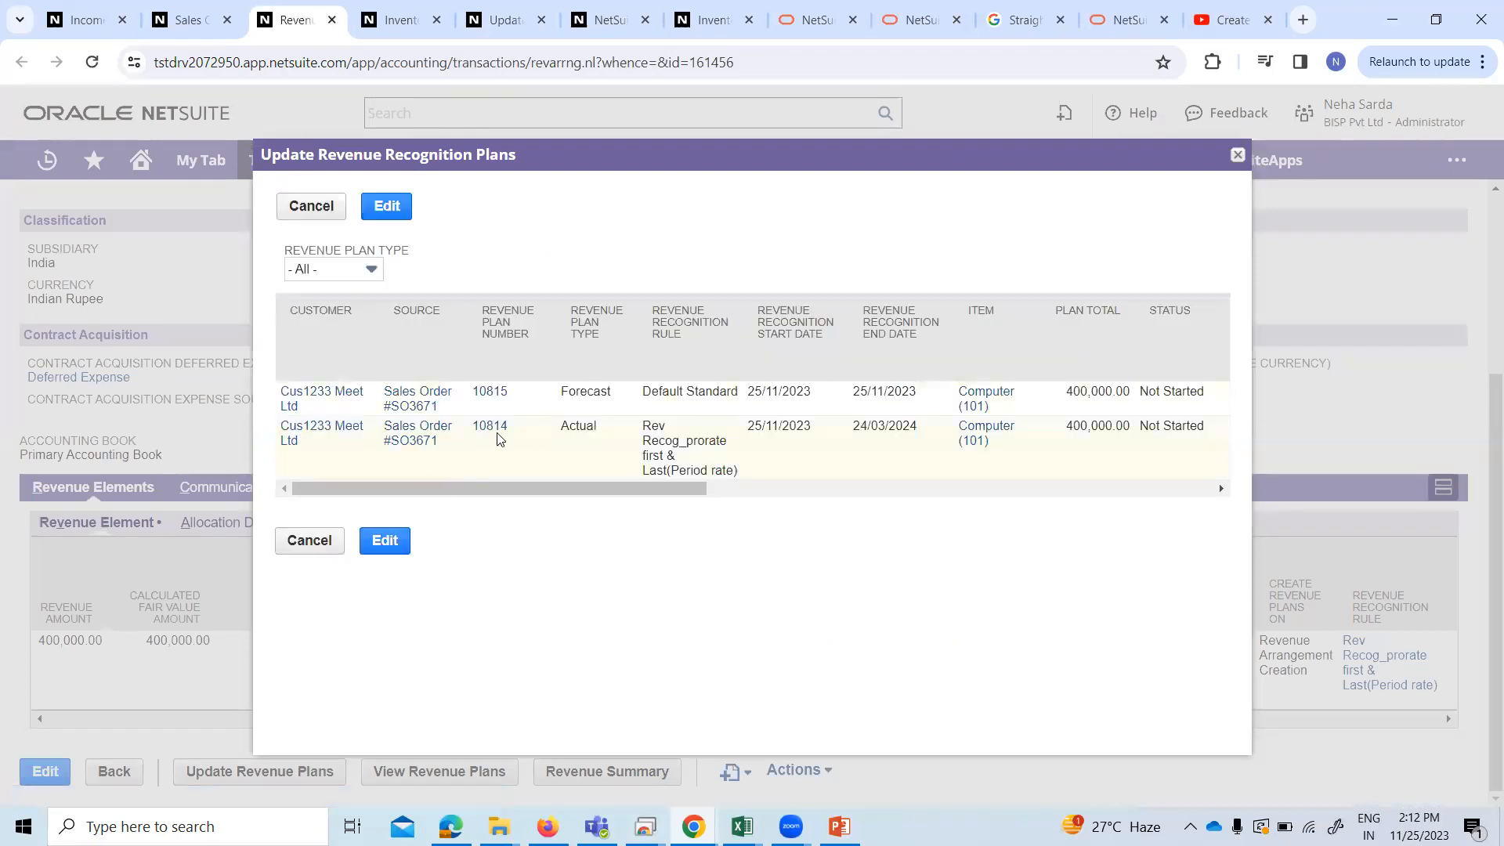
click(495, 435)
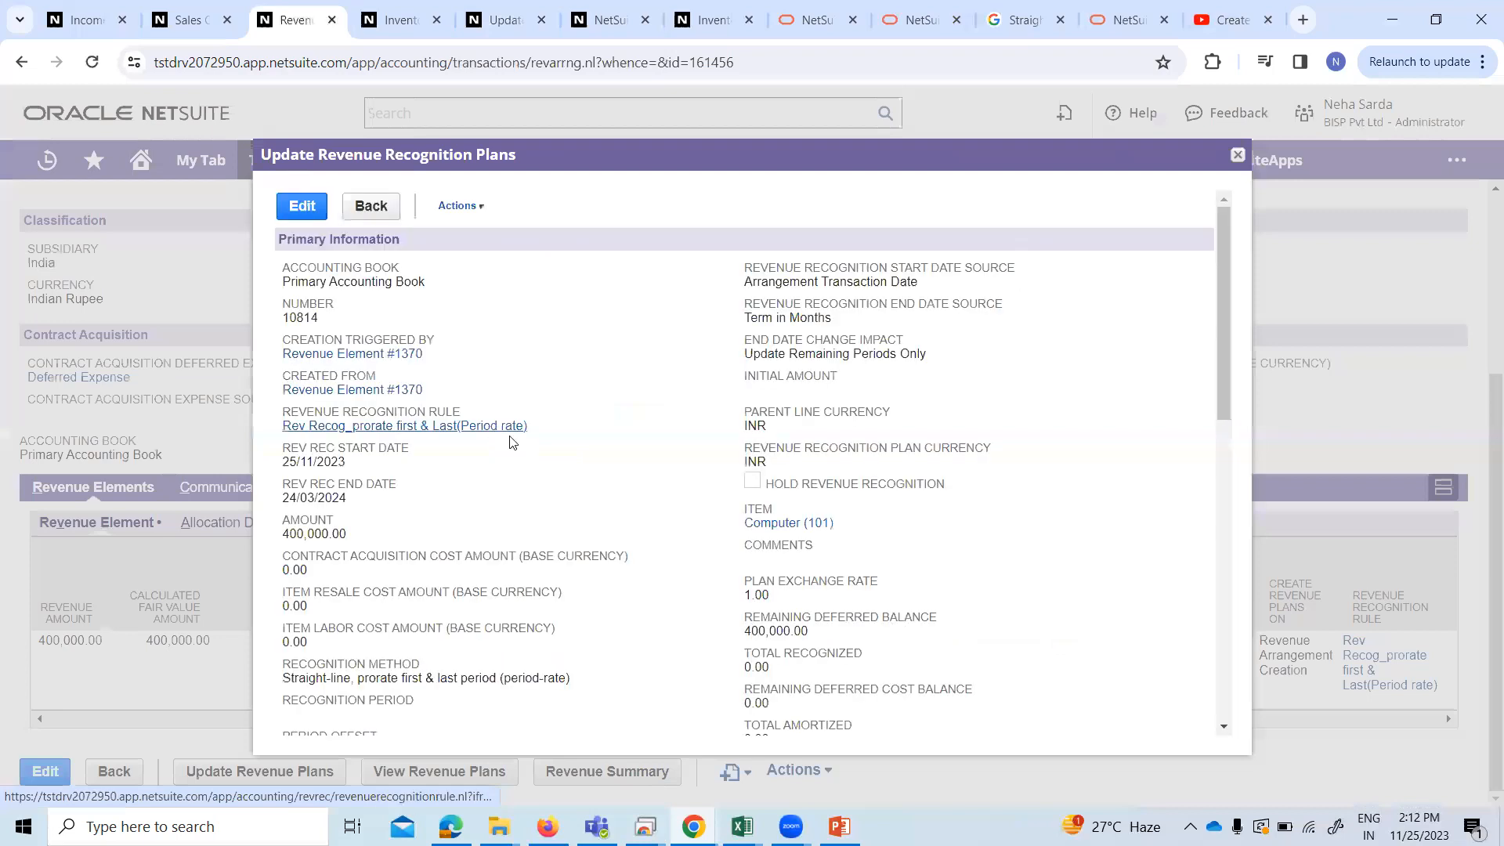
Review the Actual plan's start and end dates and its planned revenue lines from Nov 2023 to Mar 2024.
scroll(539, 481, down, 3)
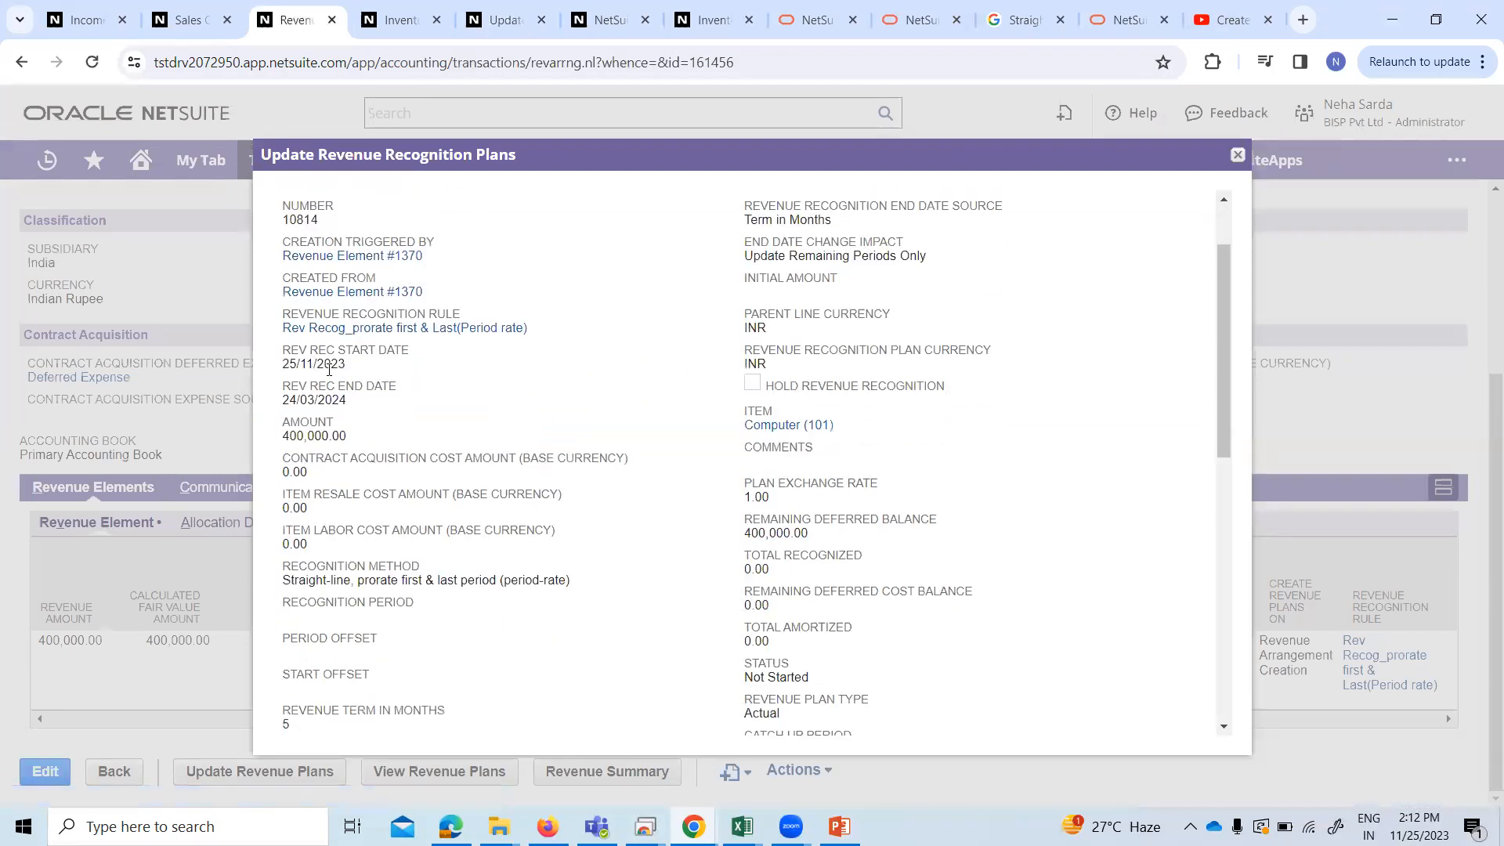
scroll(436, 477, down, 3)
scroll(462, 482, down, 5)
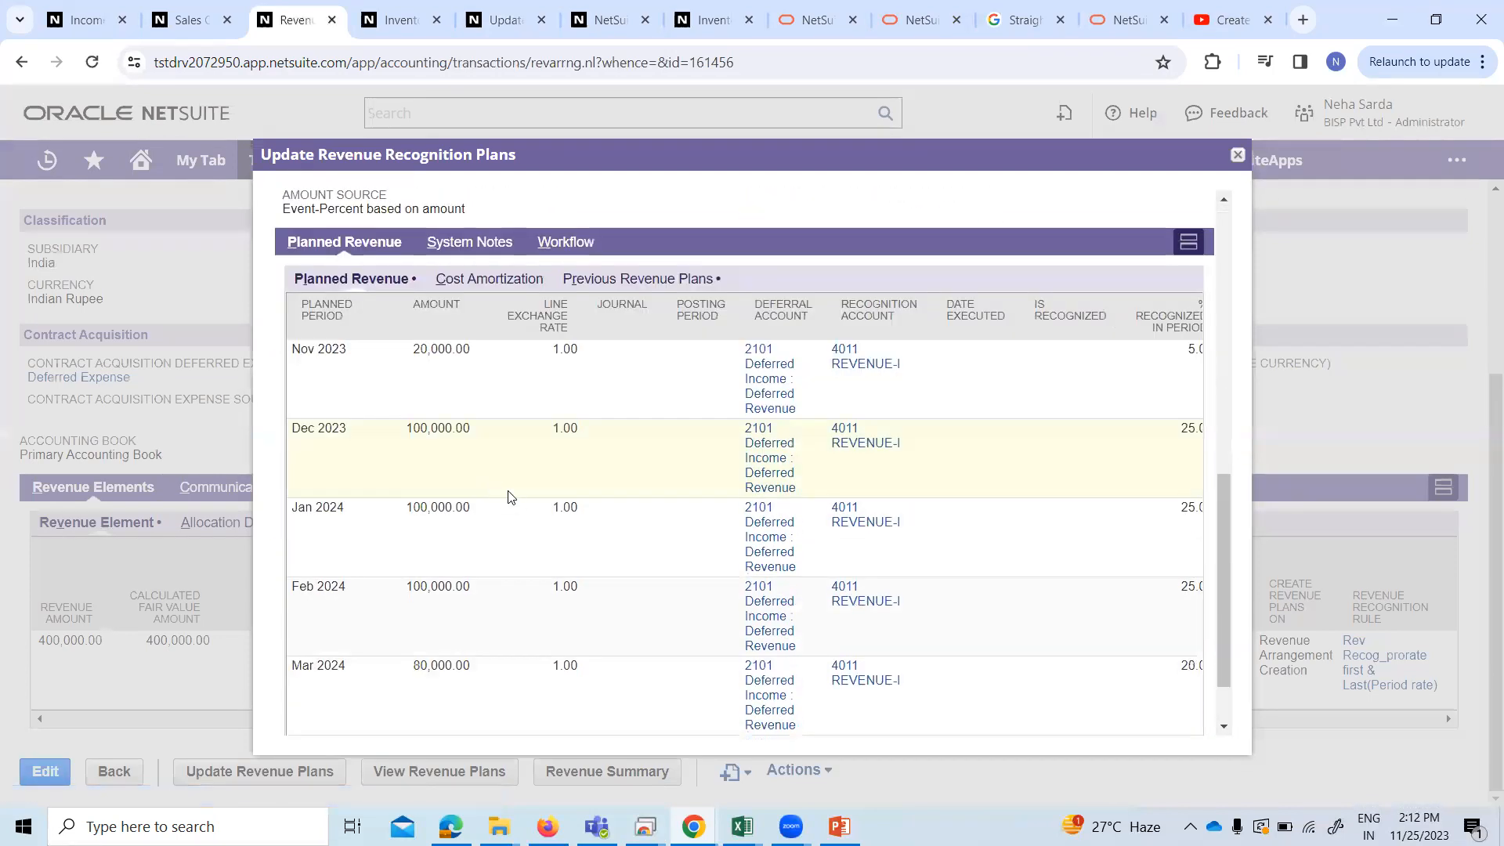
scroll(629, 521, down, 2)
scroll(628, 521, up, 2)
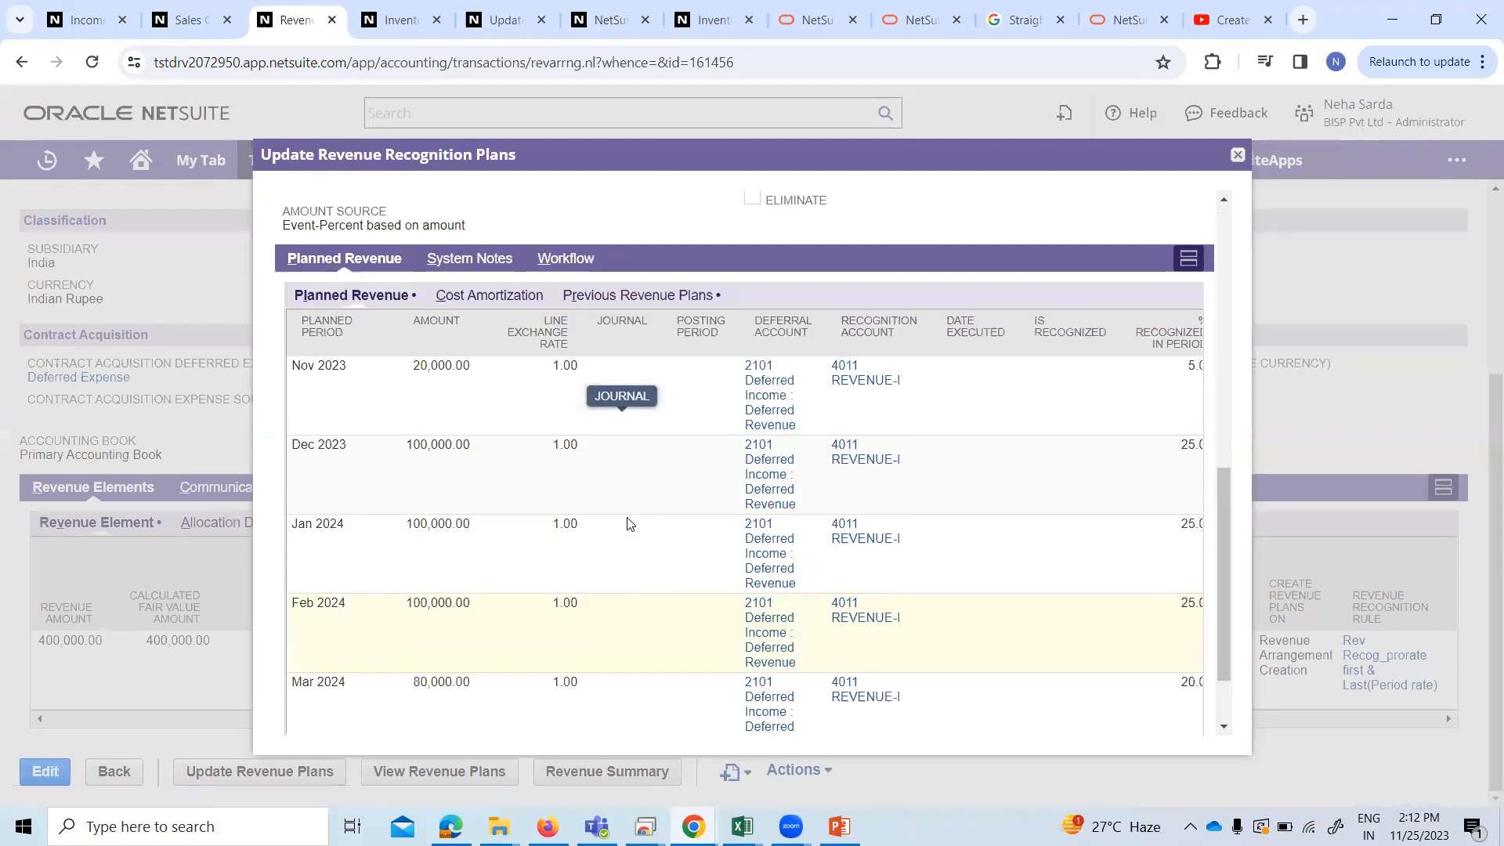
Switch to the RR_cases workbook in Excel, clear the pending copy and check the November revenue entry of case 6.
mouse_move(742, 827)
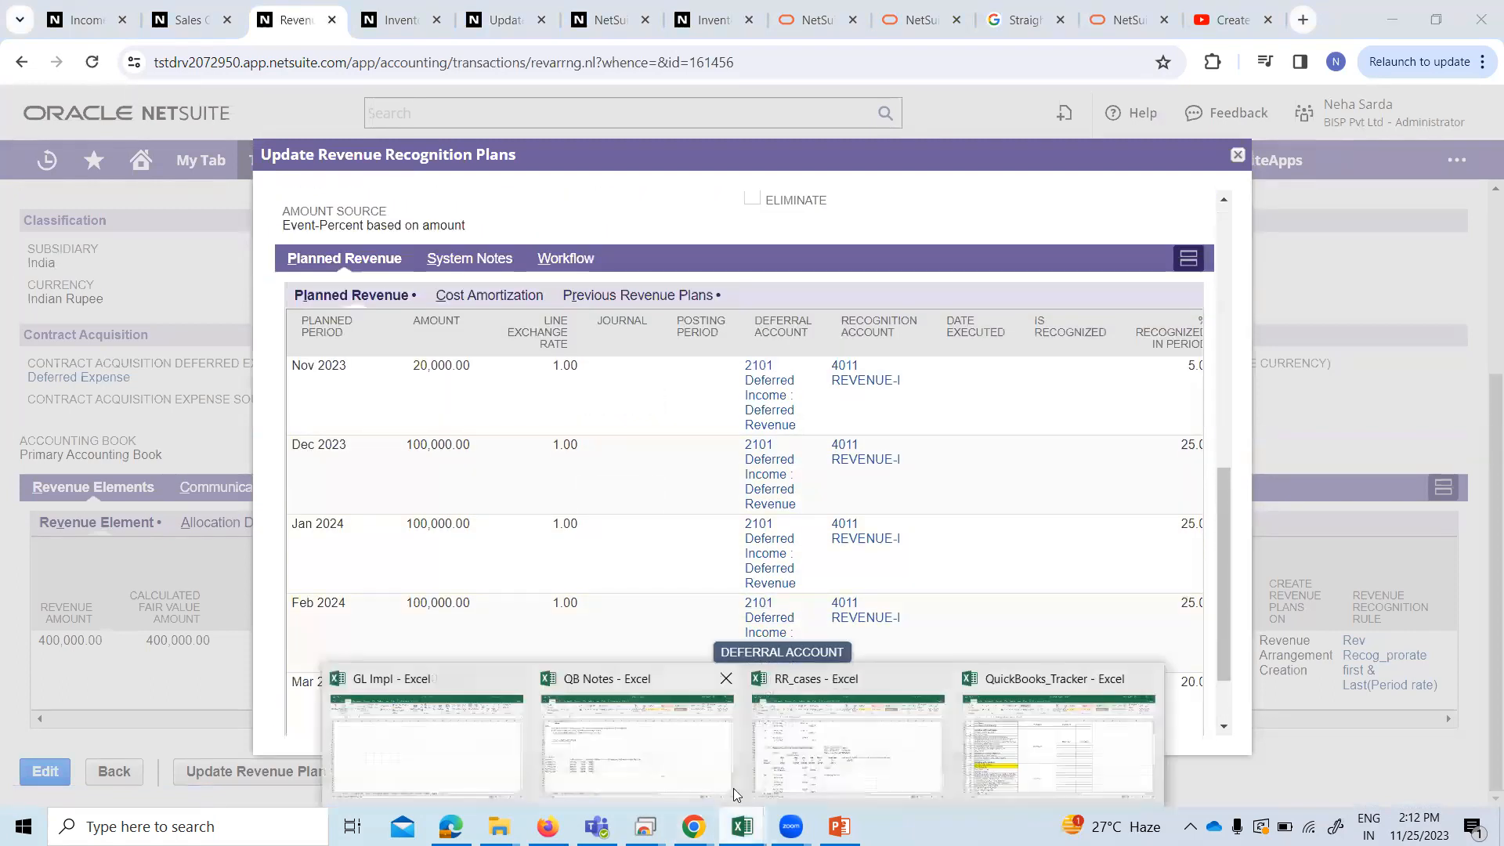
click(846, 744)
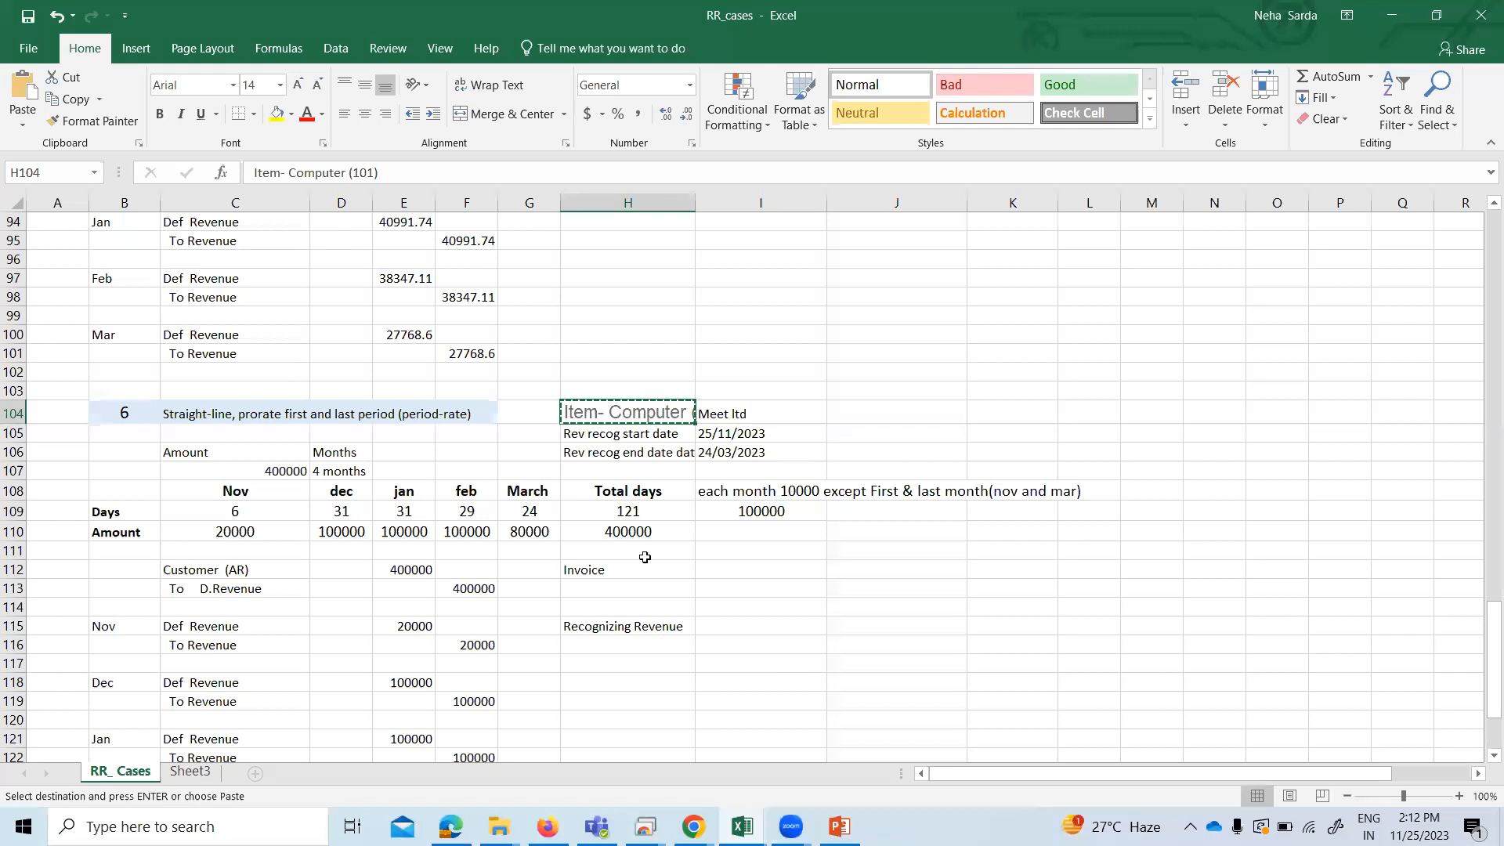
key(Escape)
scroll(478, 588, down, 2)
scroll(513, 584, down, 2)
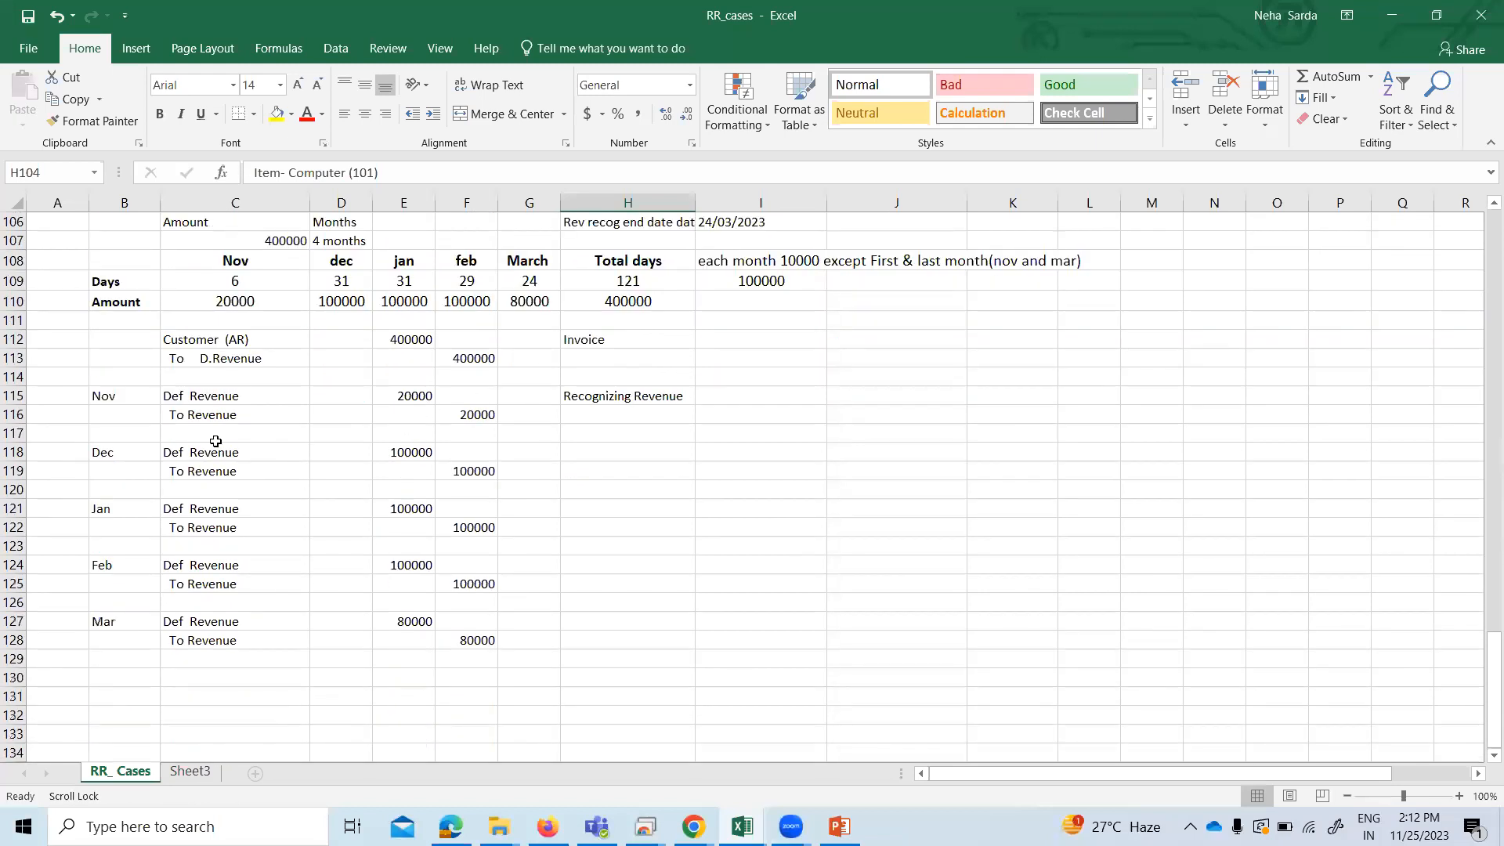
click(420, 396)
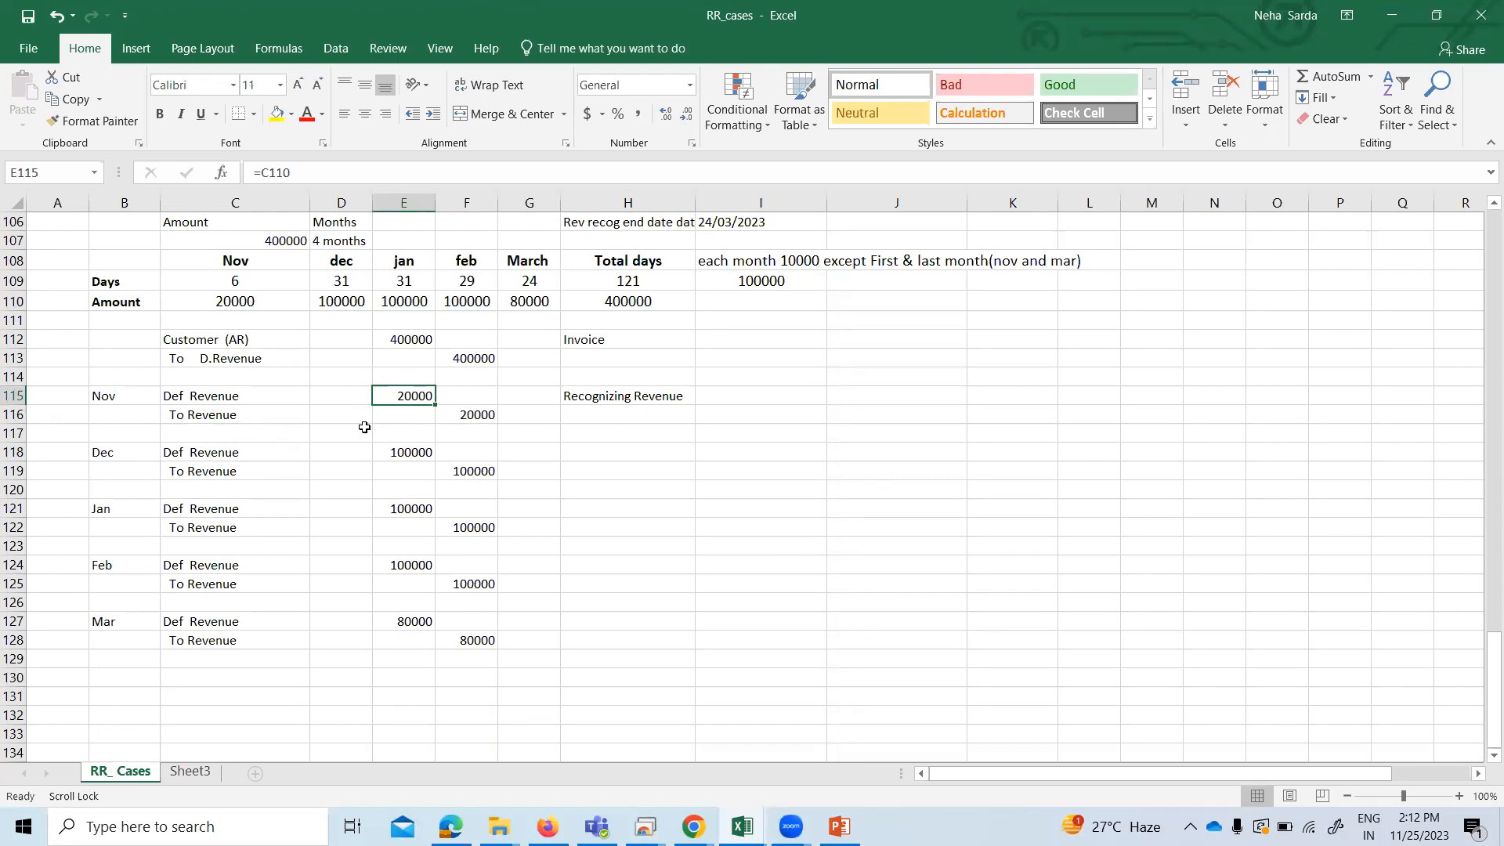
click(481, 417)
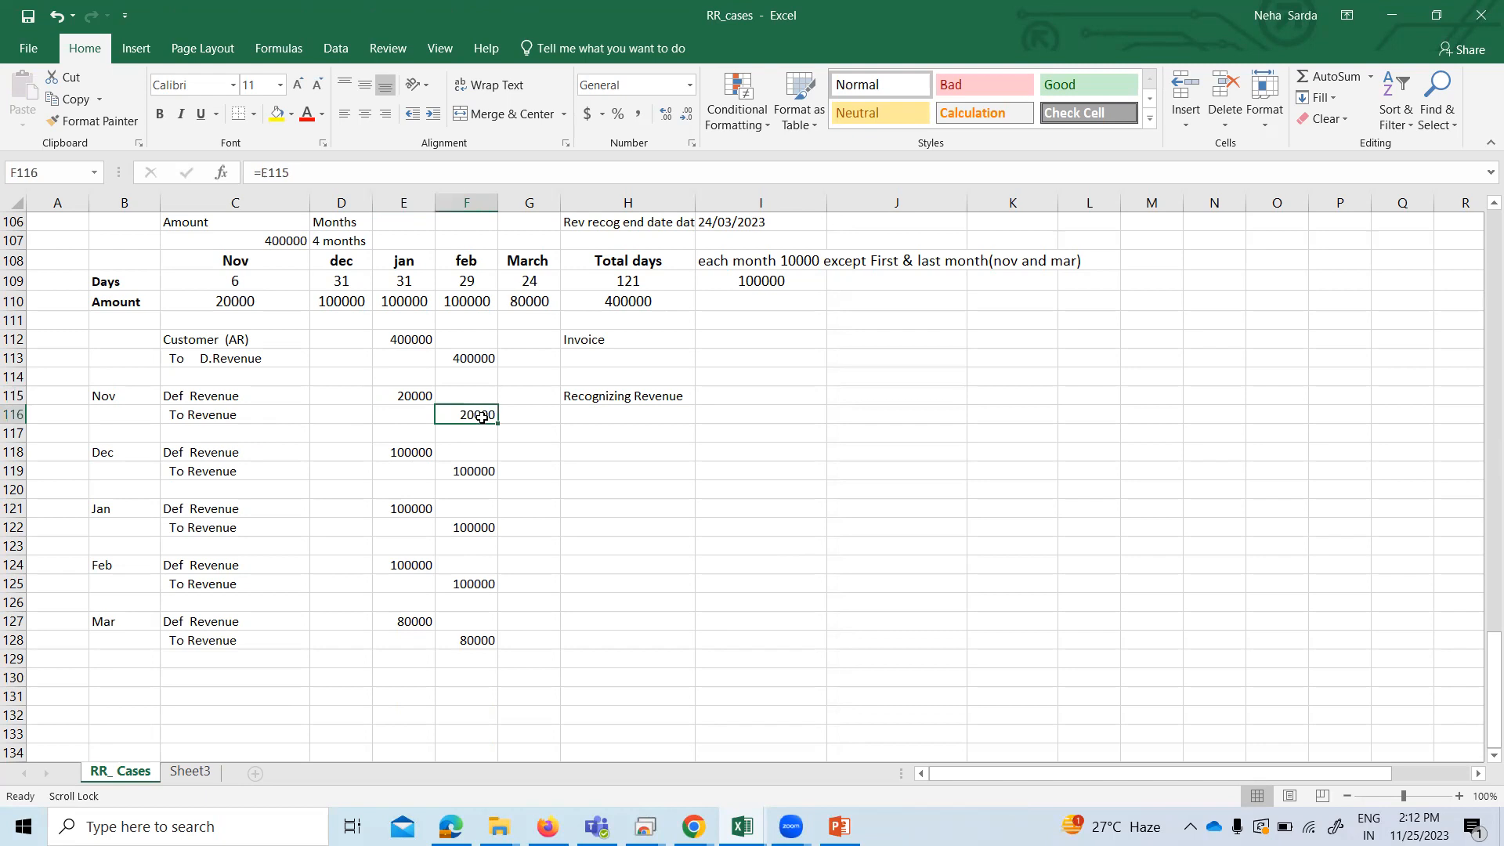
Compare the plan's monthly planned revenue in NetSuite with the December to March entries of case 6 in the Excel workbook.
key(alt+Tab)
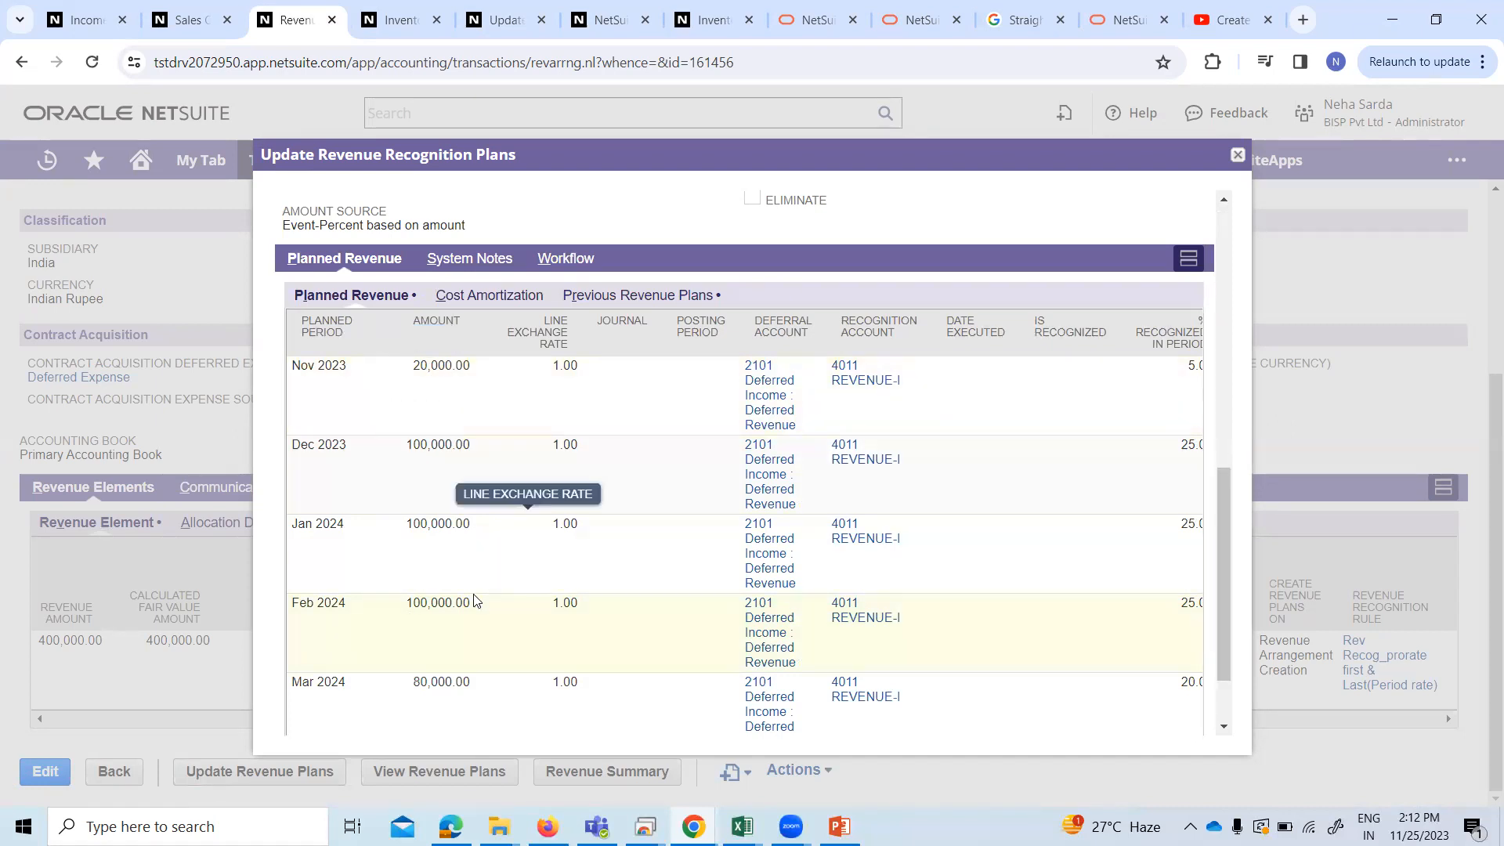
key(alt+Tab)
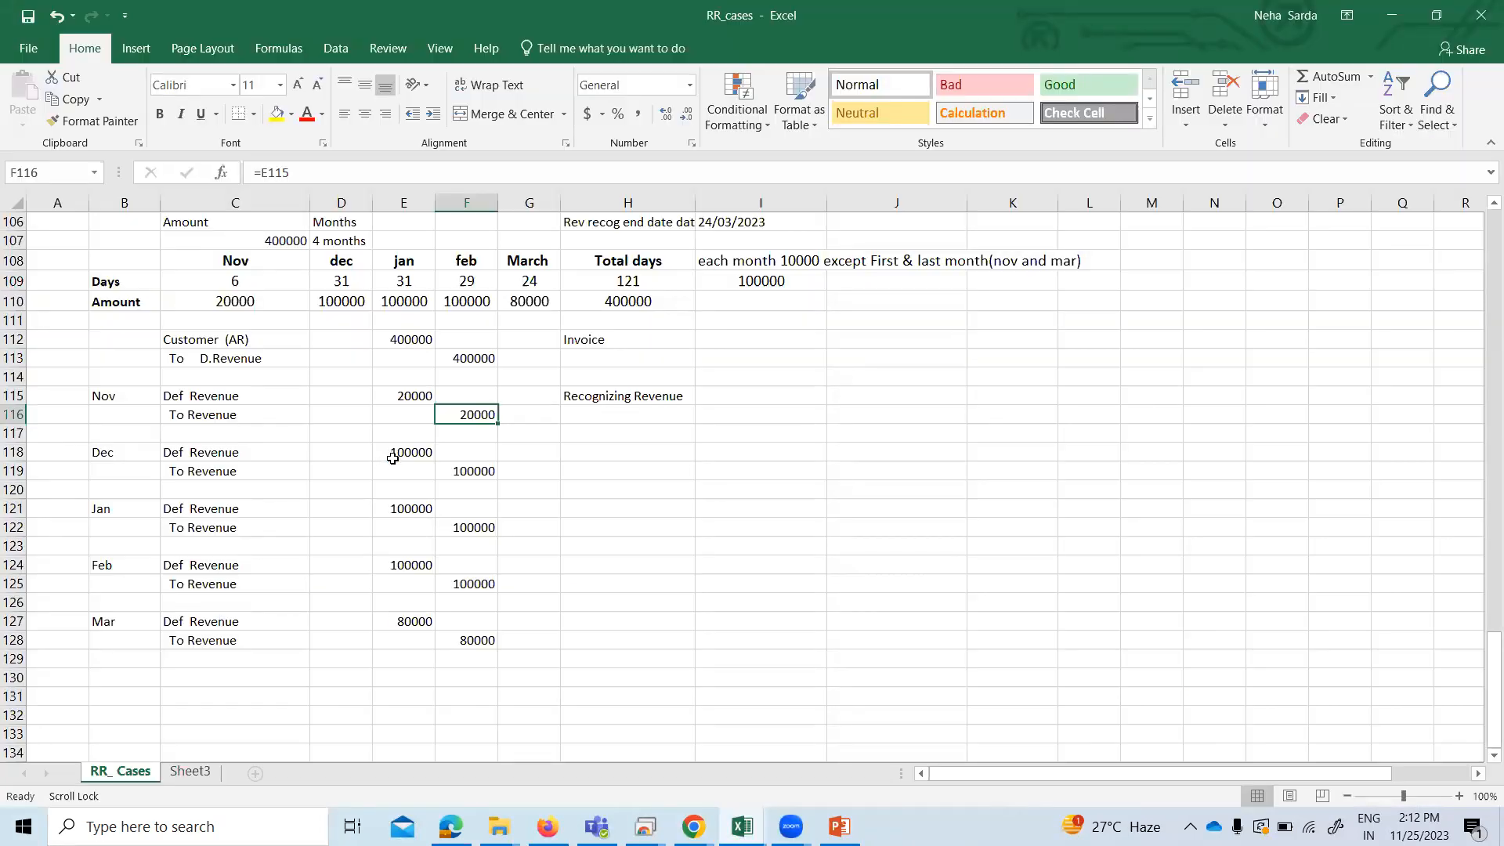
key(alt+Tab)
scroll(463, 604, down, 2)
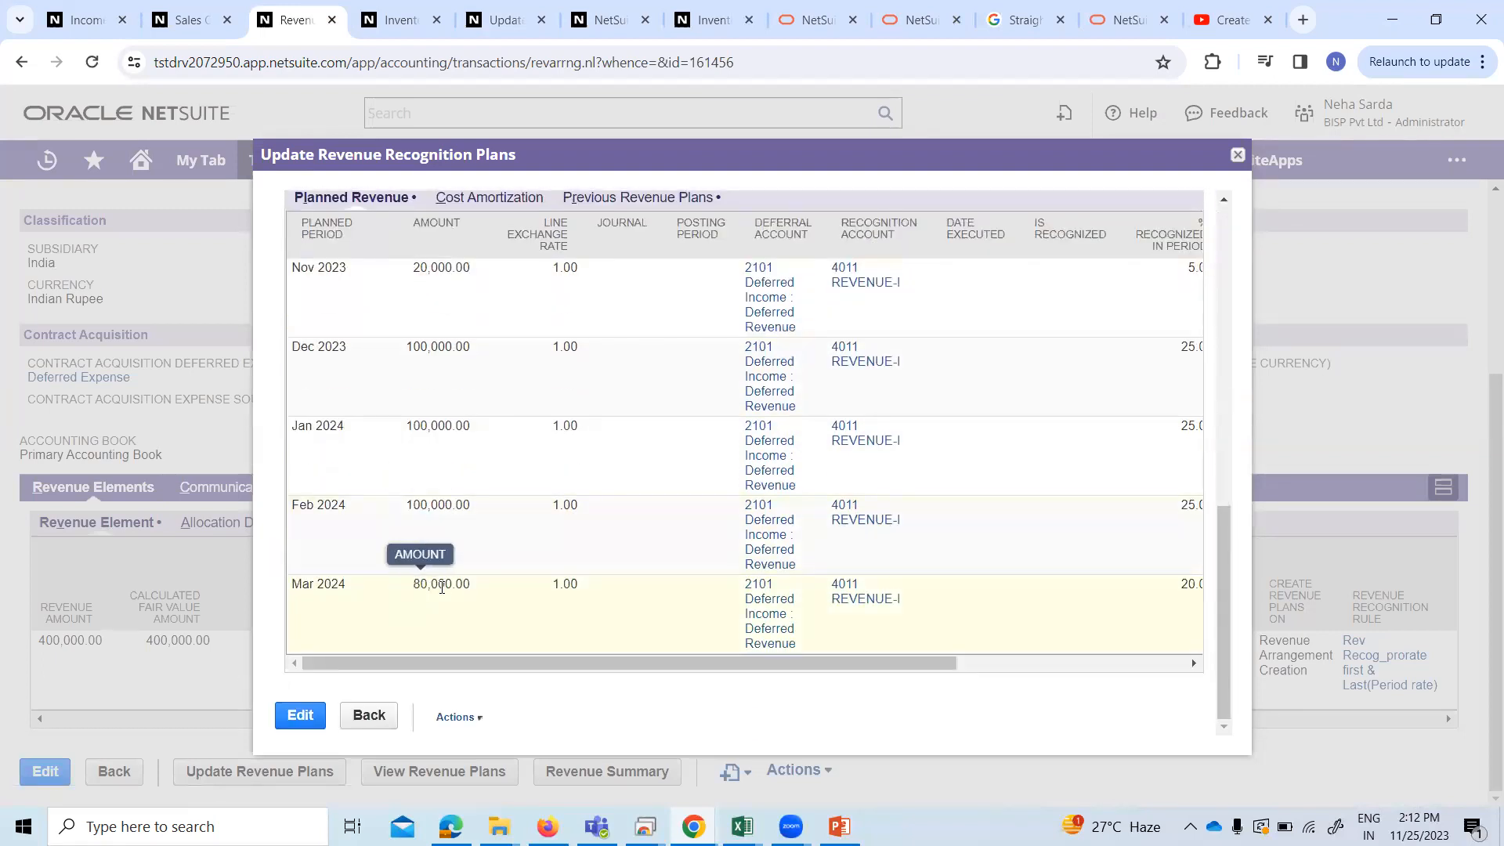
key(alt+Tab)
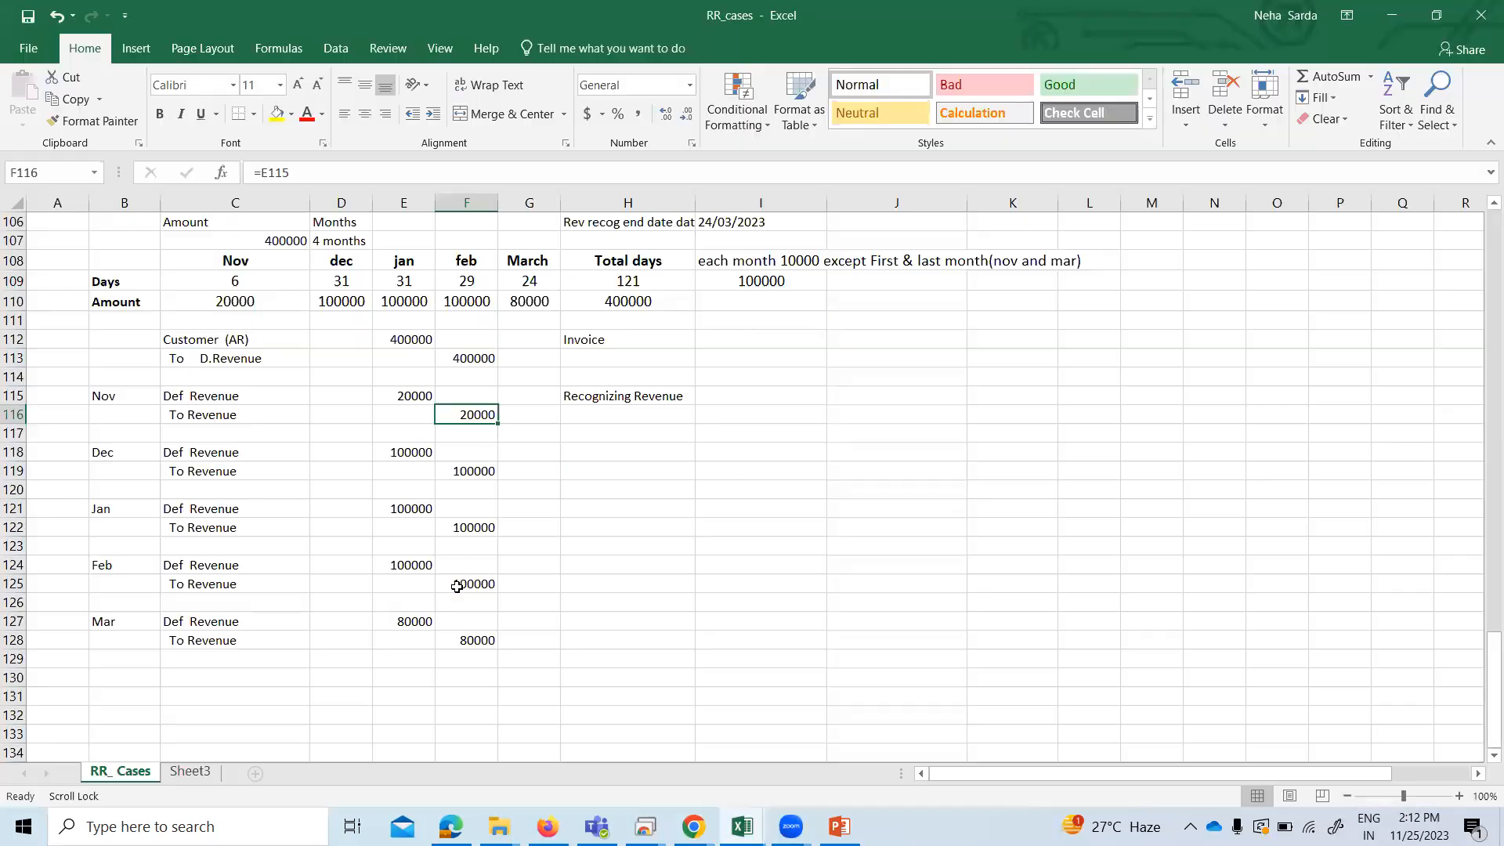
scroll(450, 641, up, 4)
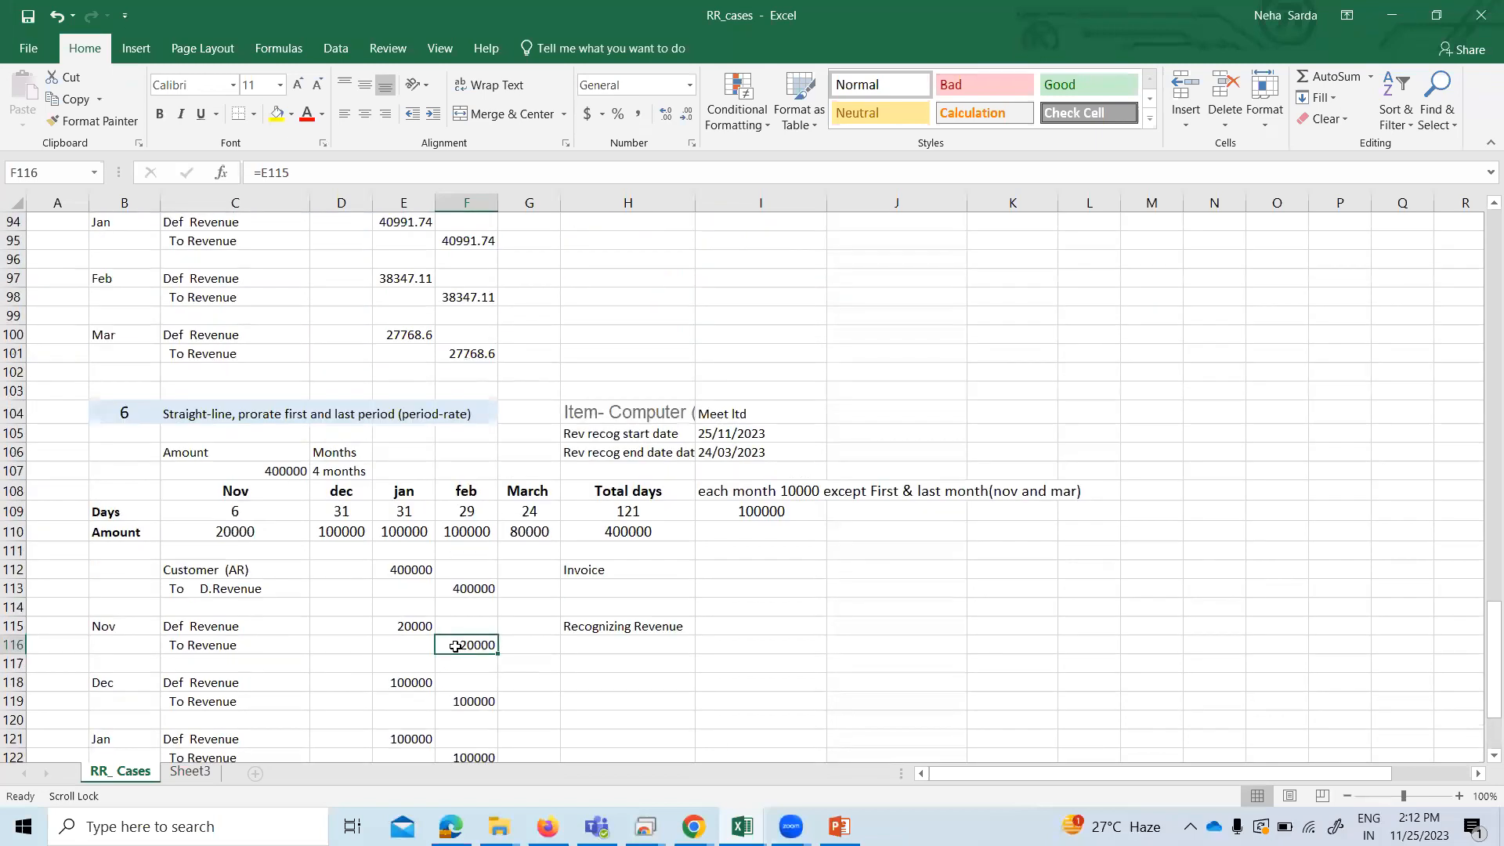
scroll(454, 636, down, 2)
scroll(418, 588, down, 1)
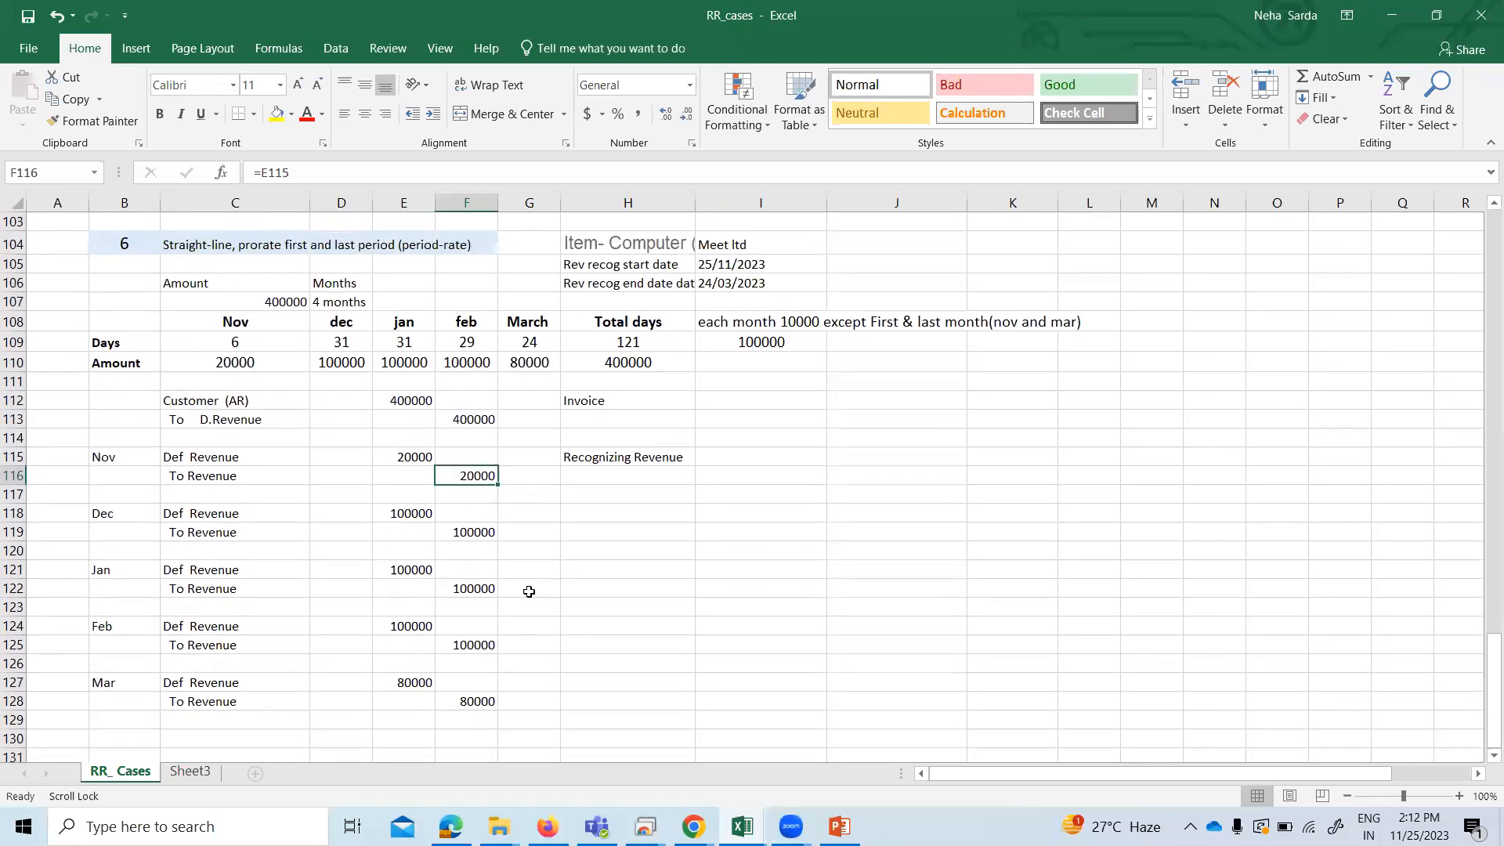
Compare the recognition method and the start and end dates of case 6 in Excel with the revenue plan's details in NetSuite.
click(276, 248)
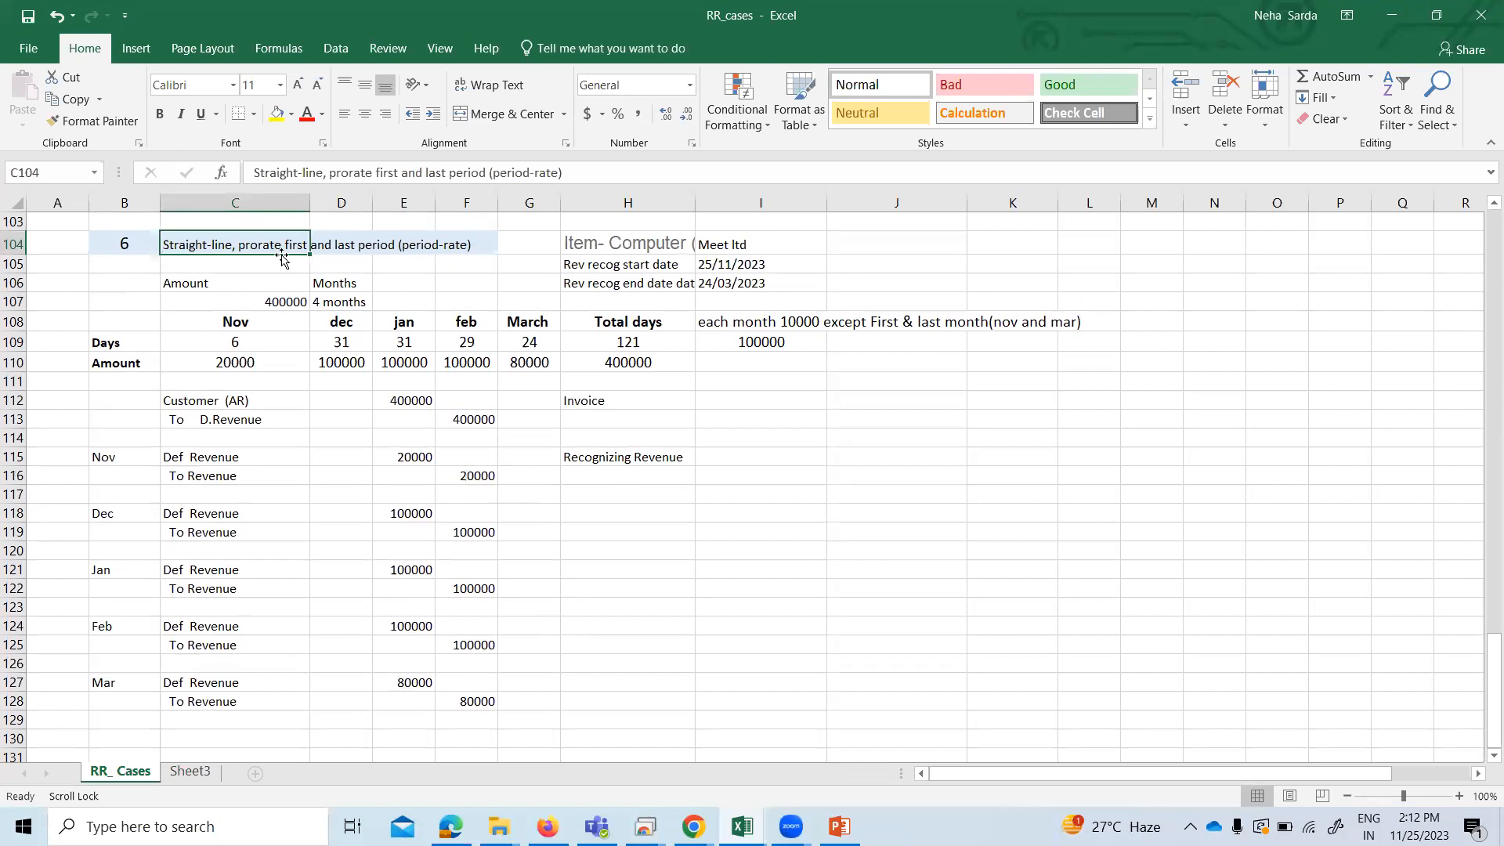
key(alt+Tab)
scroll(453, 484, up, 8)
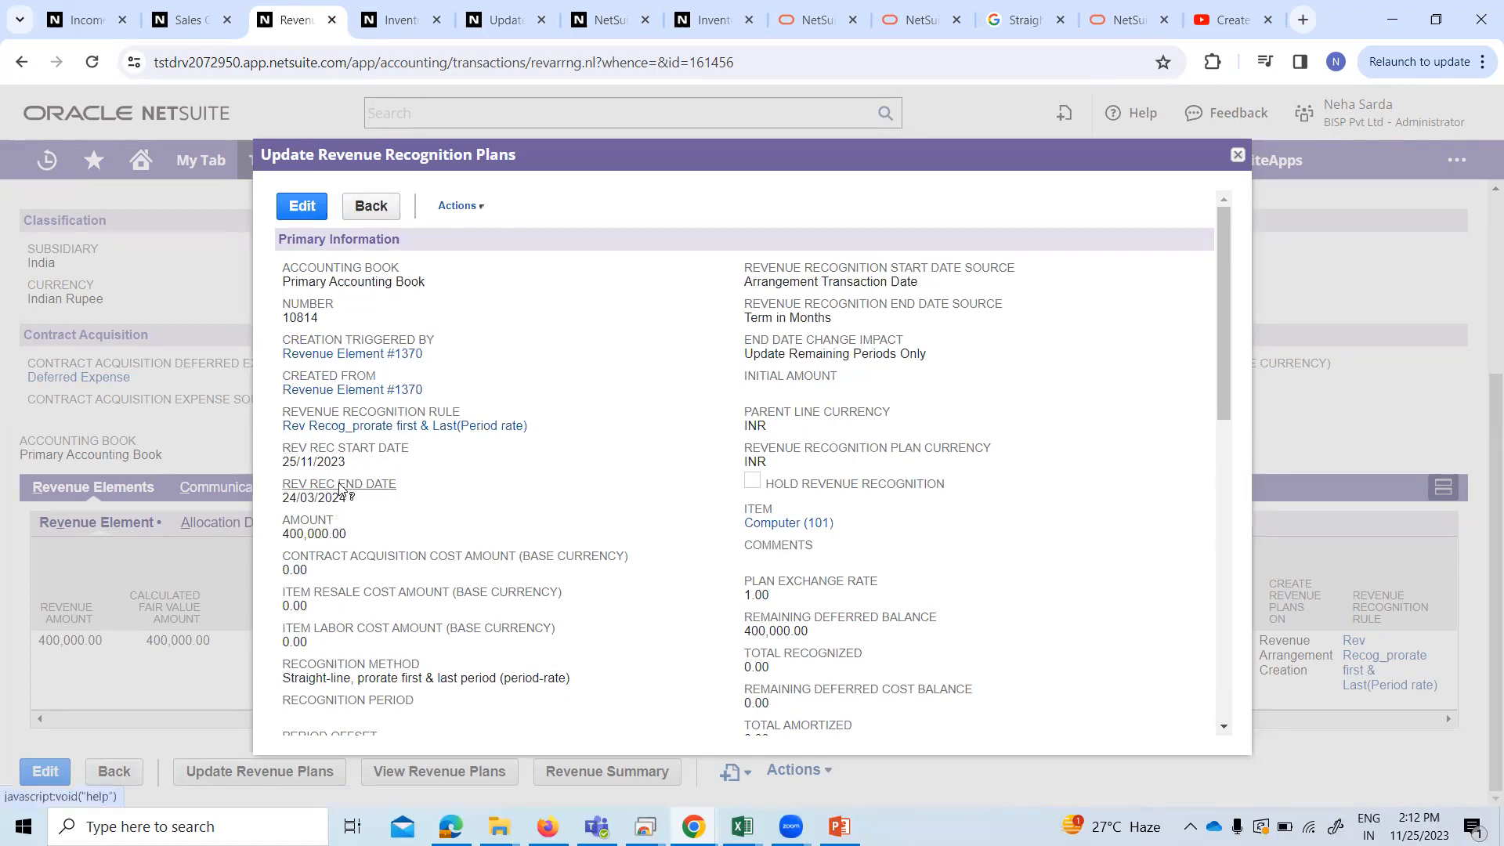
key(alt+Tab)
click(721, 270)
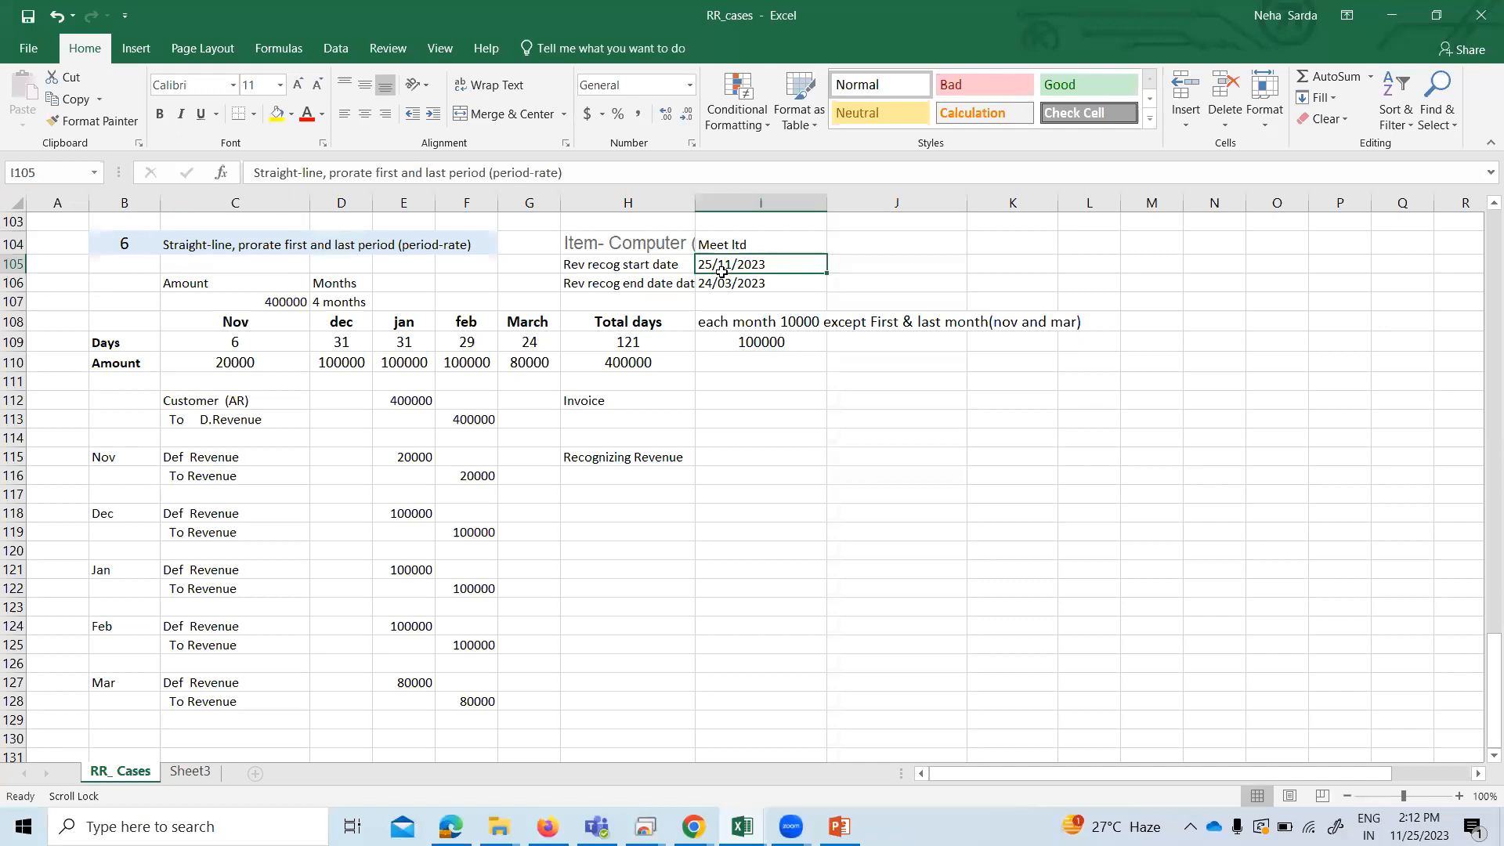
key(alt+Tab)
scroll(363, 522, down, 2)
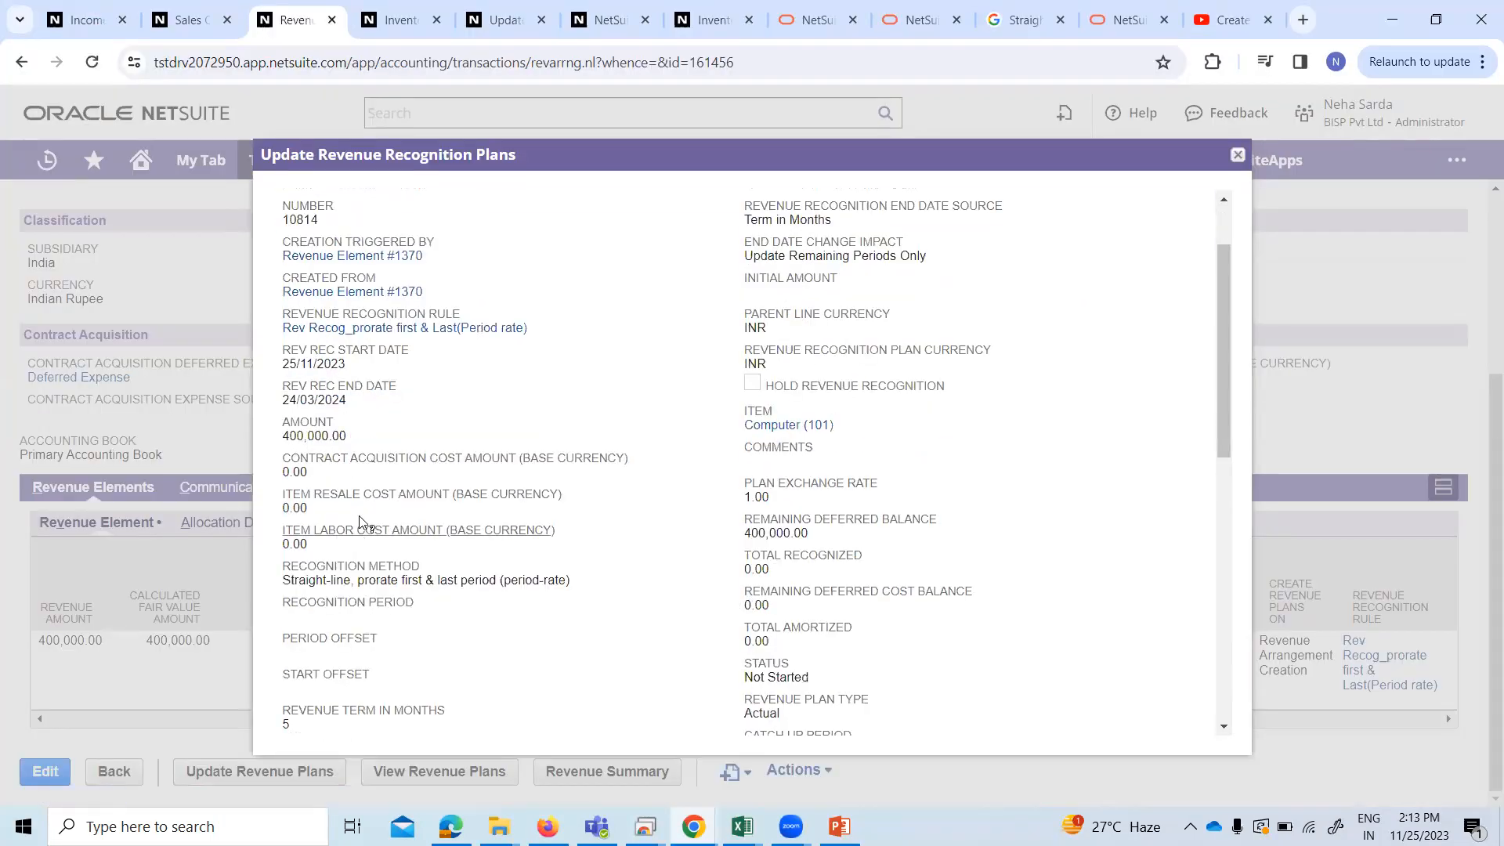
scroll(408, 523, down, 3)
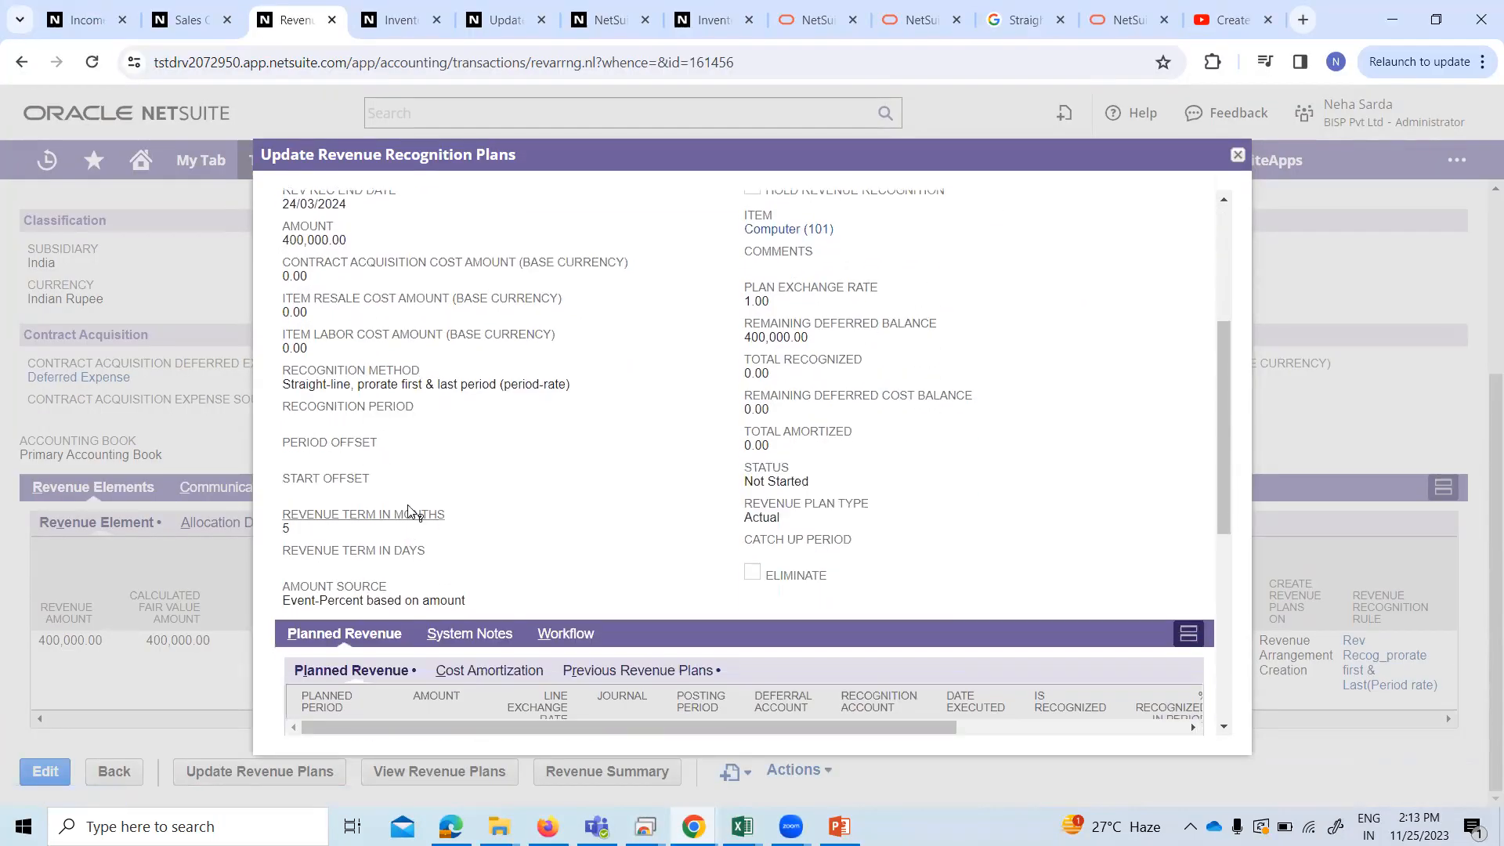
scroll(317, 486, up, 1)
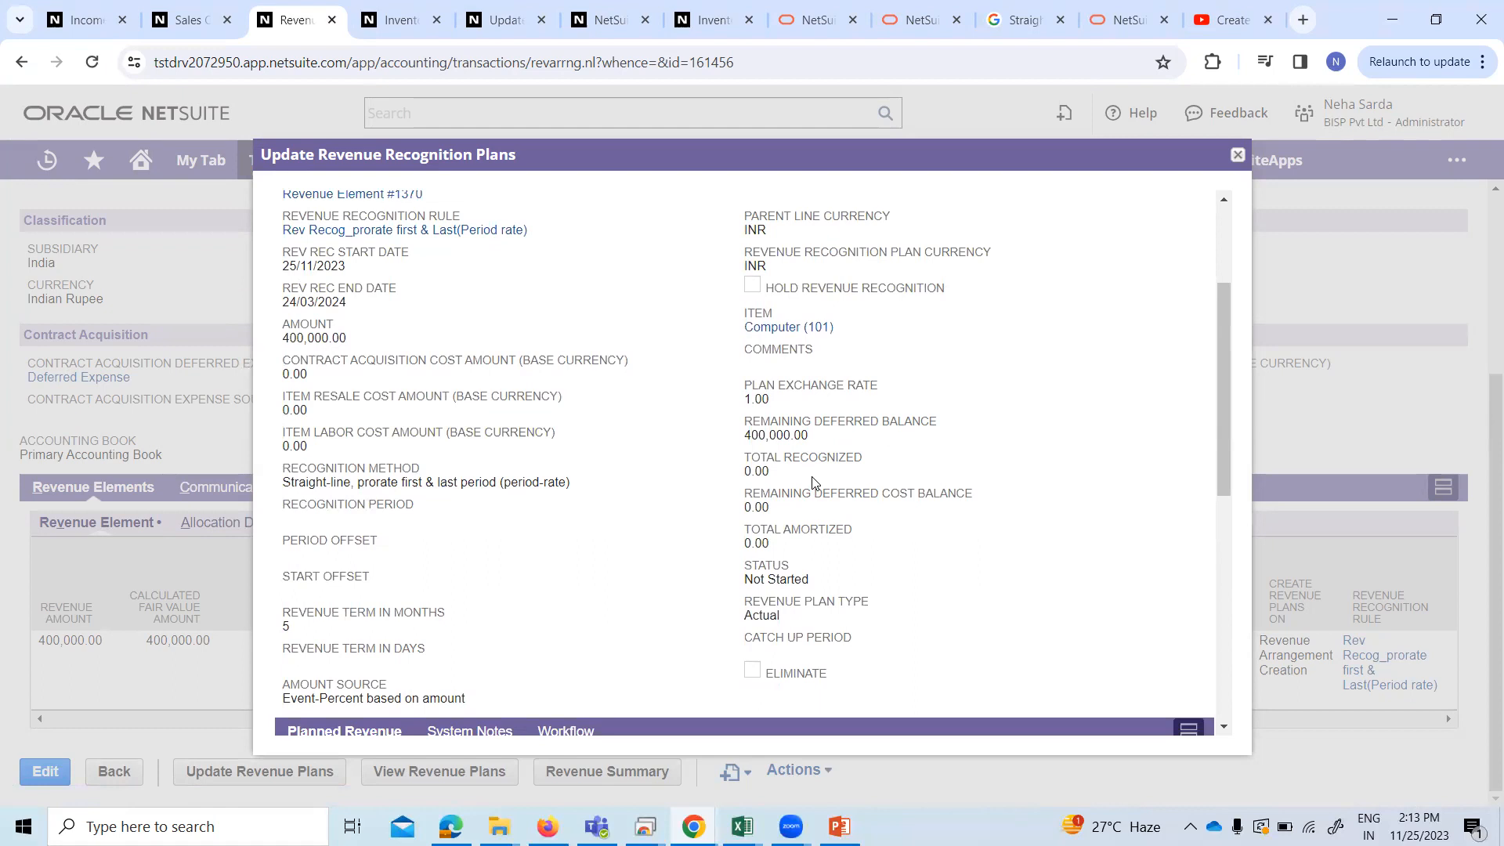
scroll(1094, 275, up, 2)
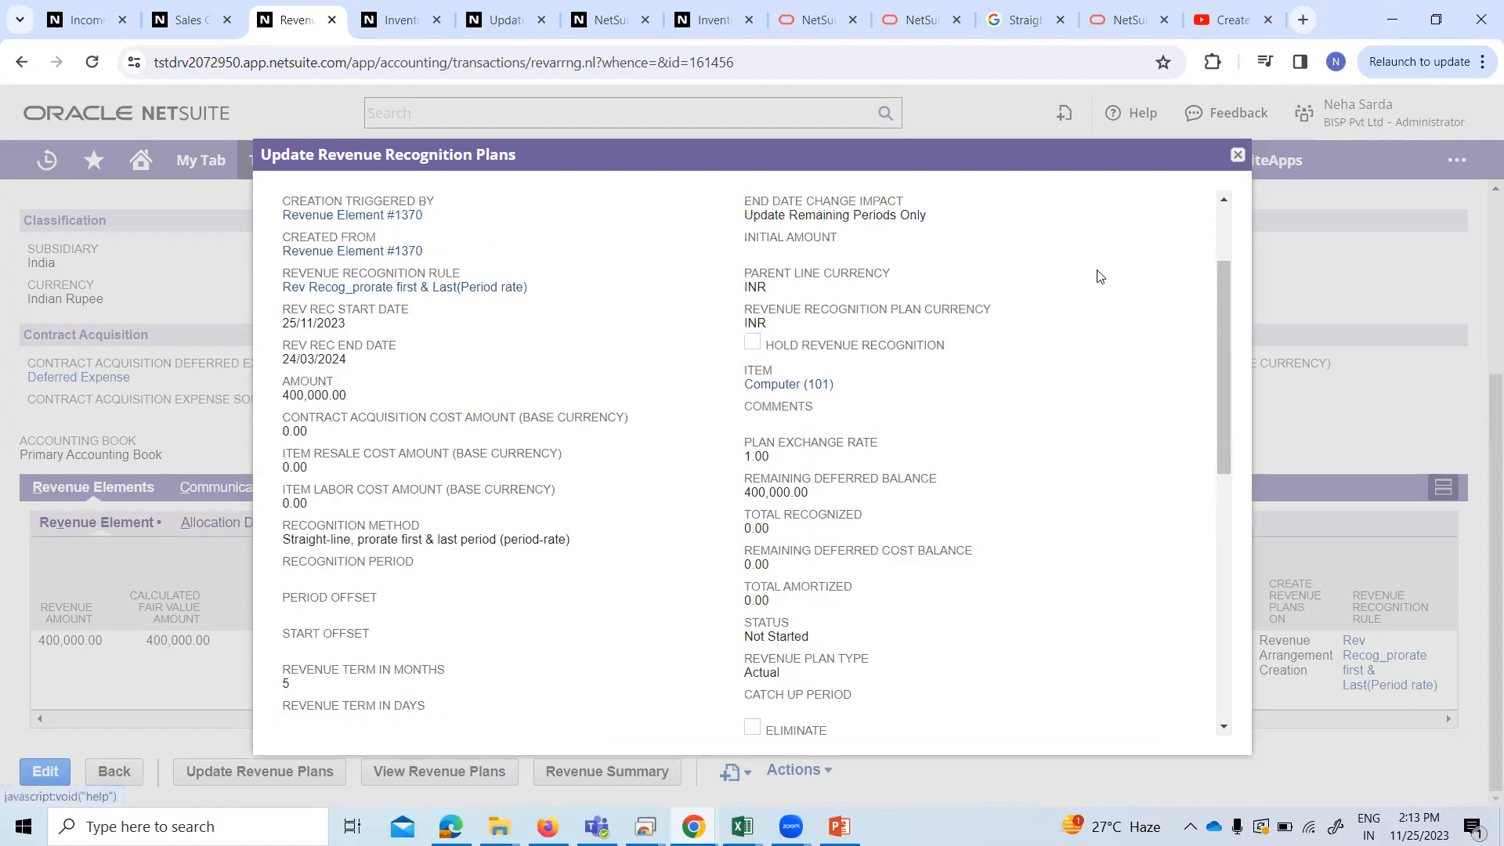
Close the revenue recognition plan window and return to the header of the Meet Ltd sales order.
click(1237, 155)
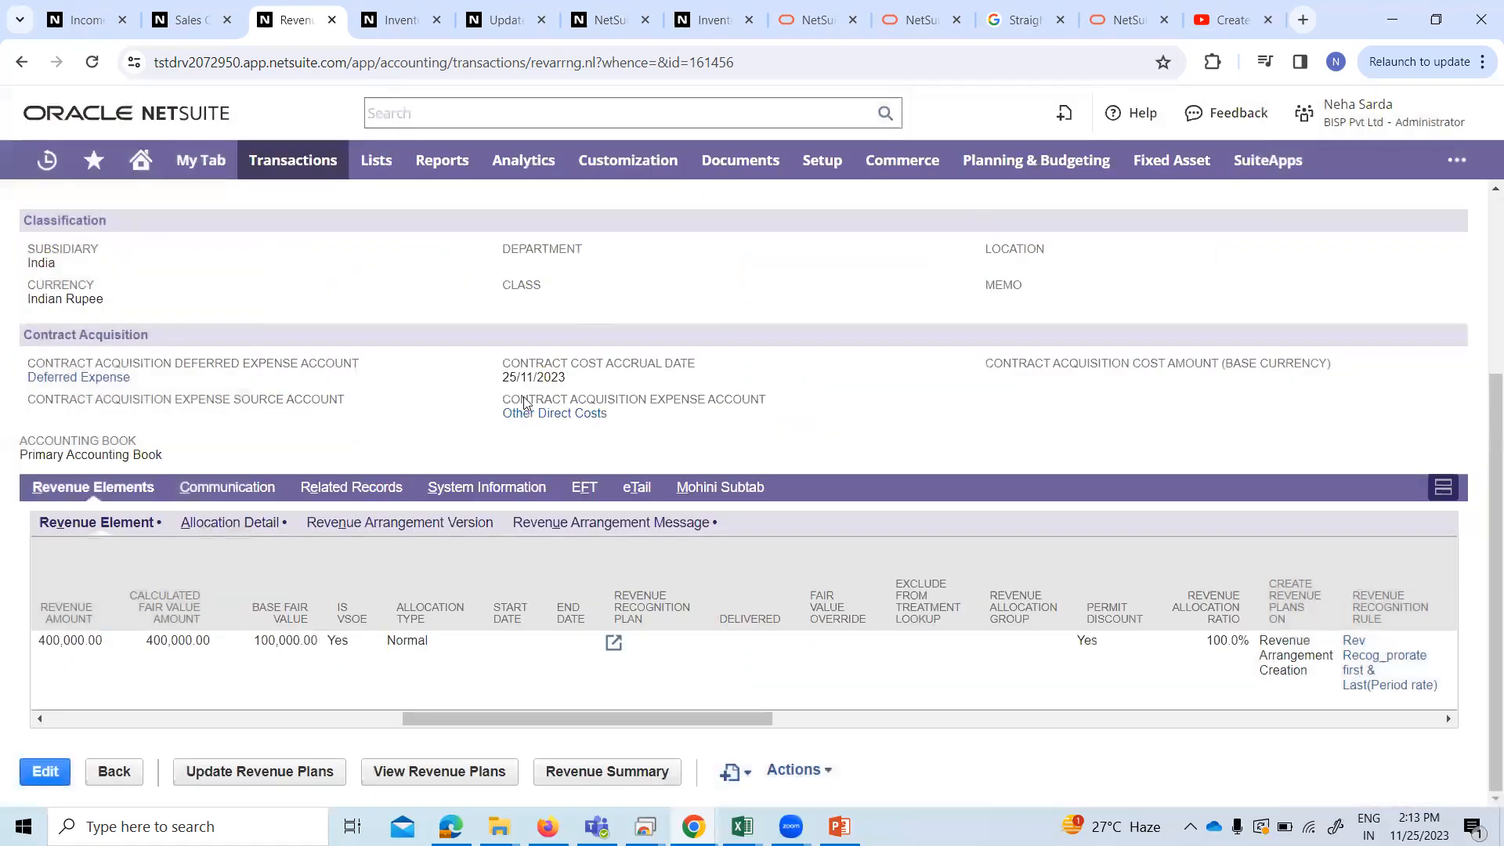
scroll(584, 476, up, 4)
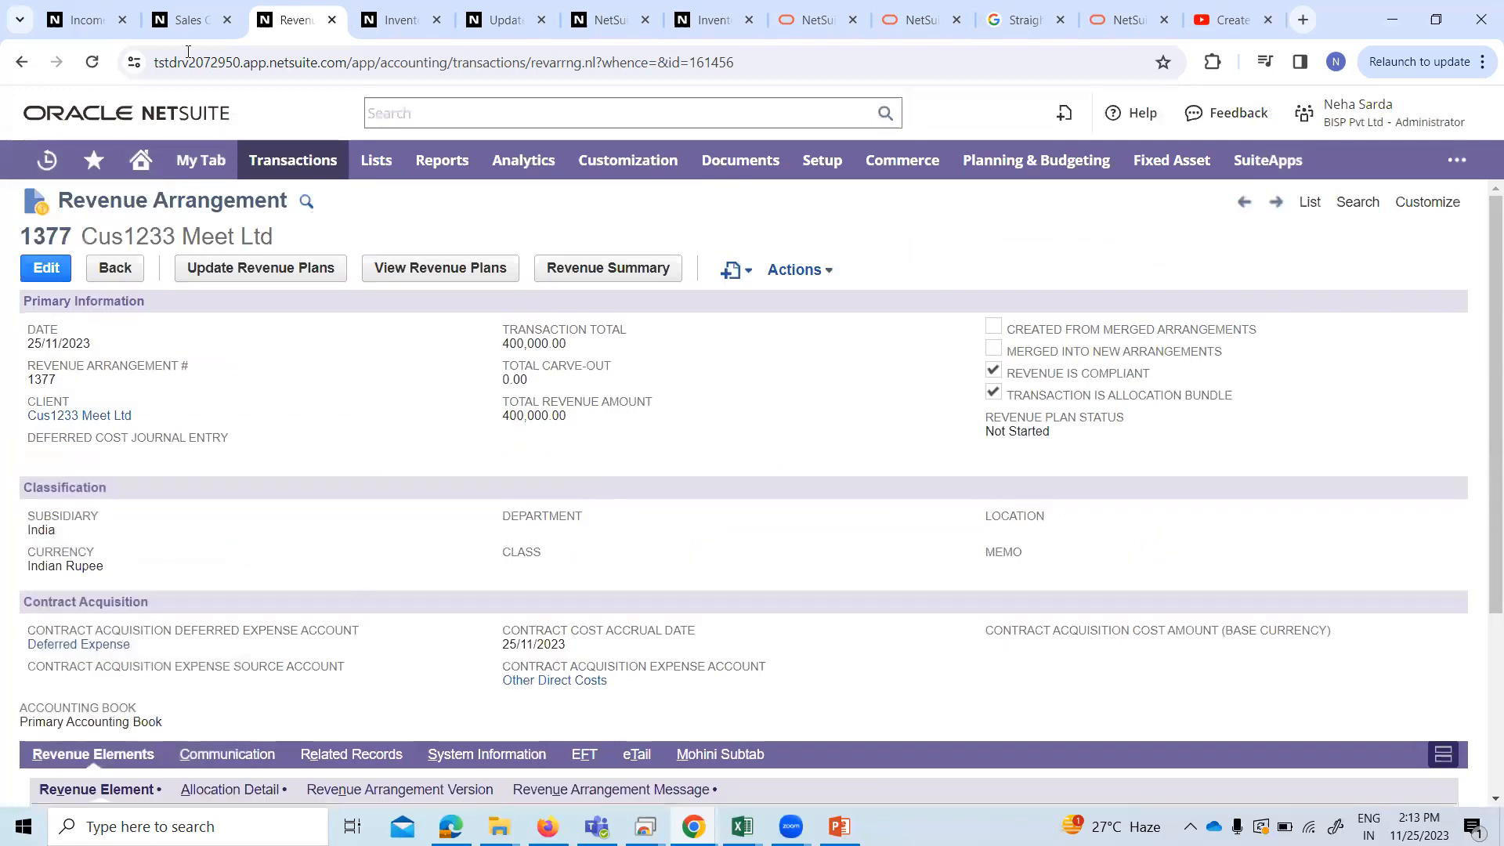
click(182, 22)
scroll(308, 483, up, 4)
scroll(308, 484, up, 5)
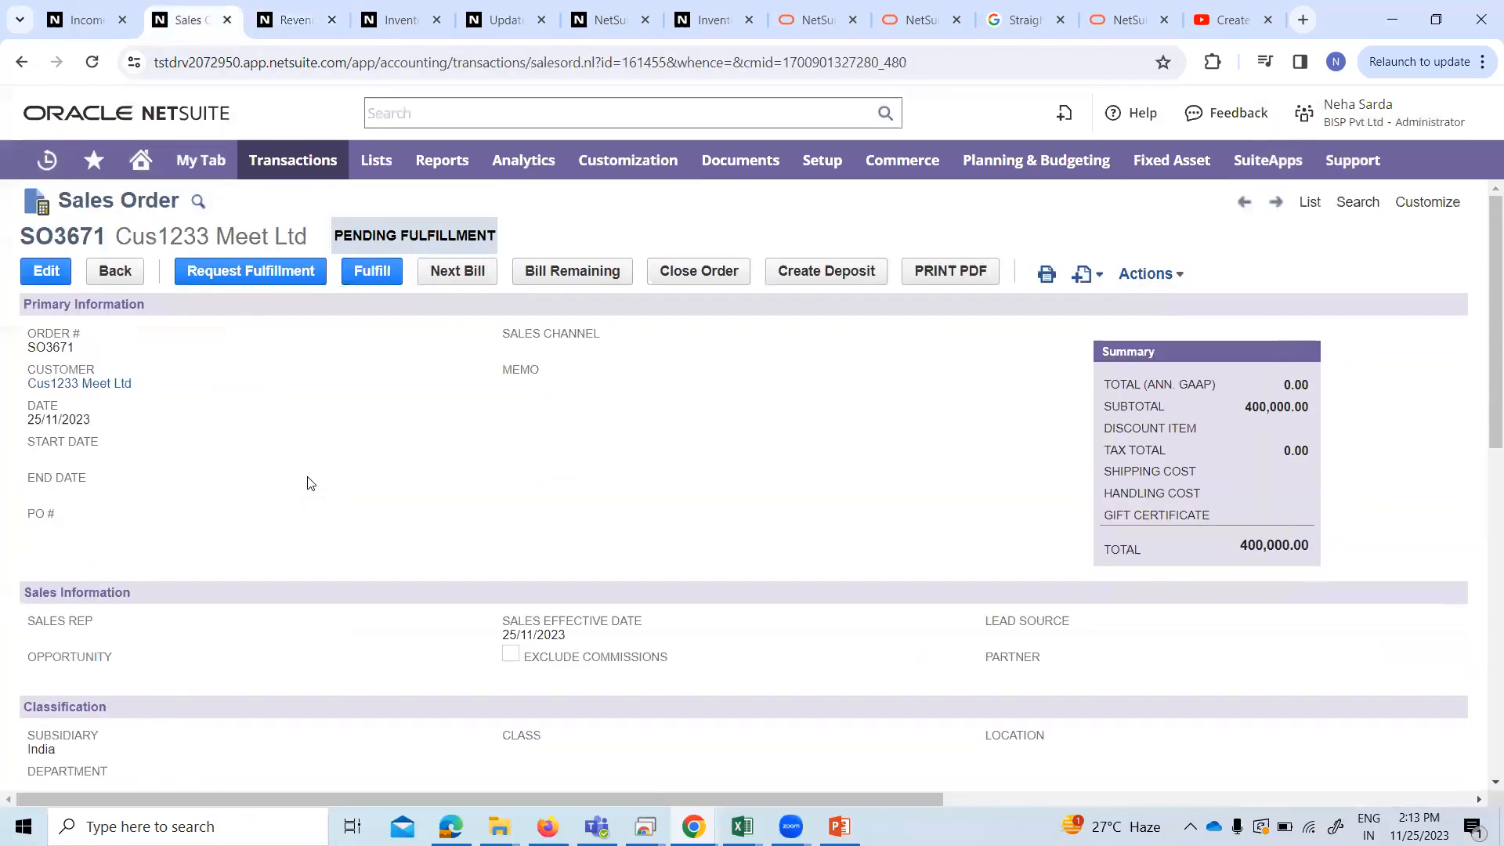
Fulfill the sales order's Computer (101) line from location Asia : India and save the item fulfillment.
click(375, 274)
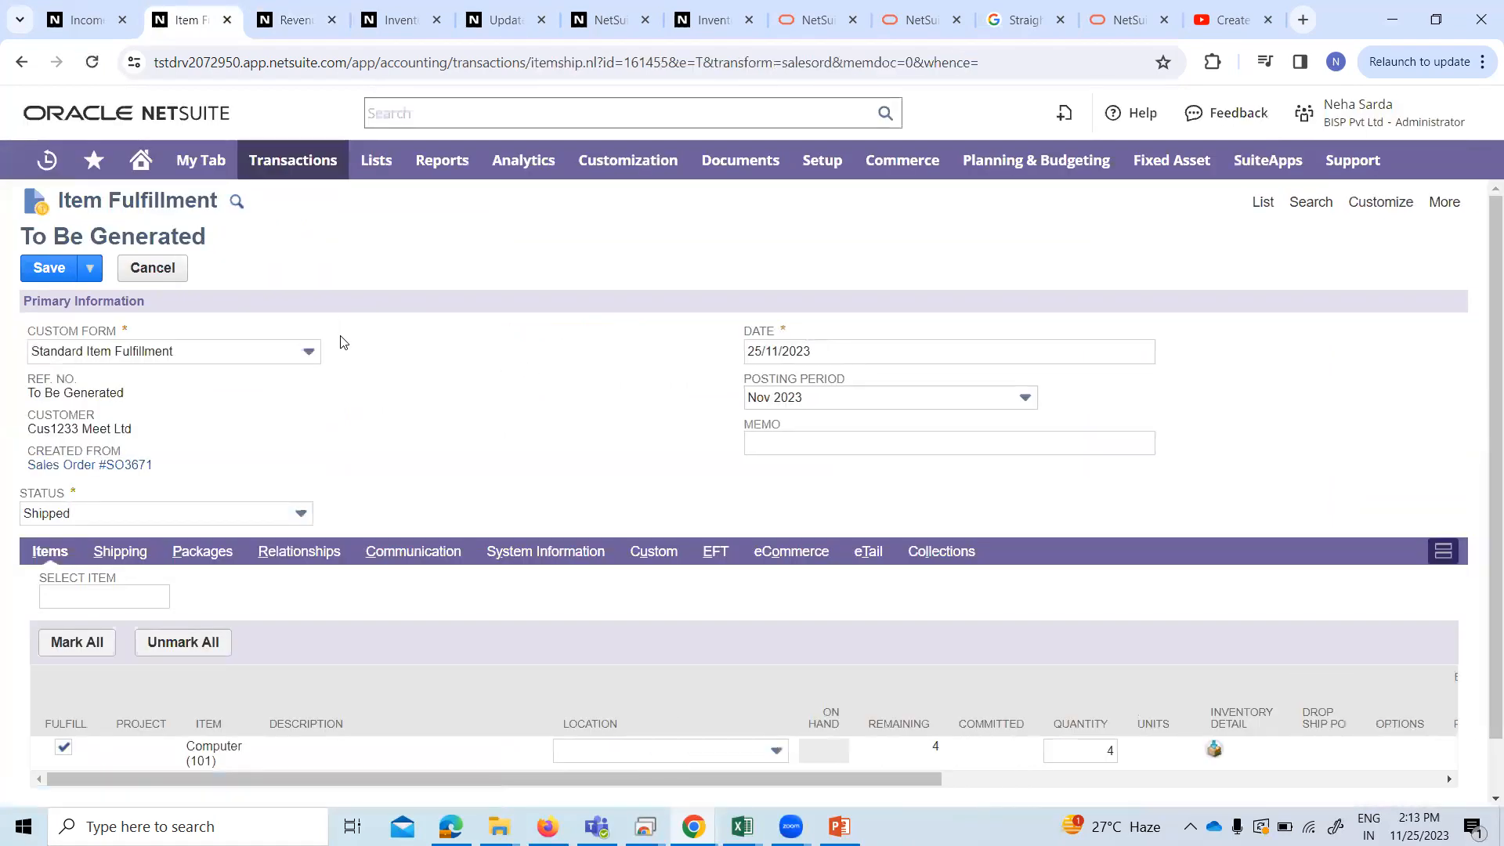
click(645, 760)
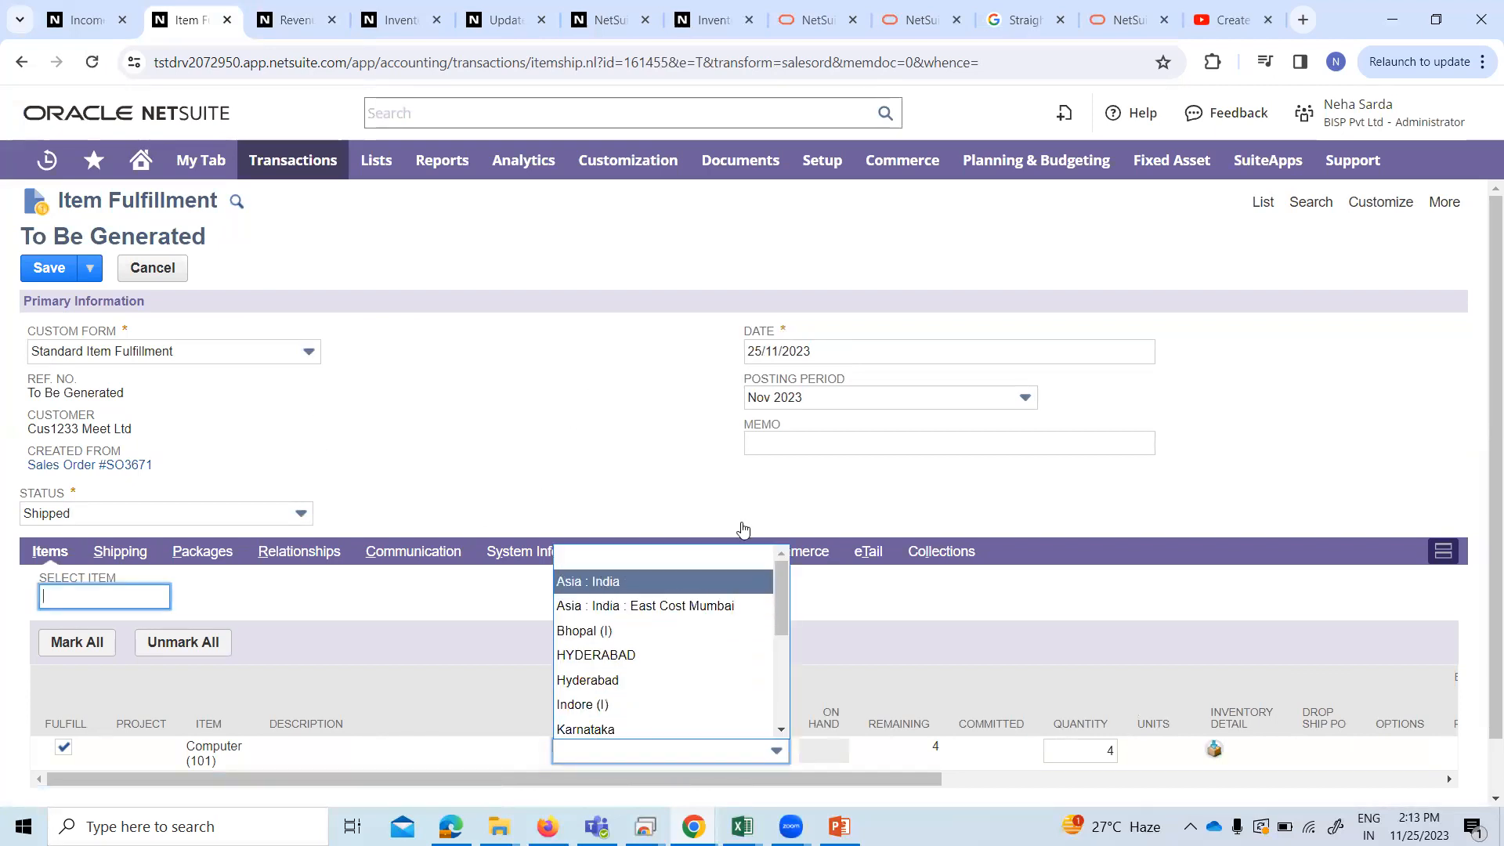
click(736, 486)
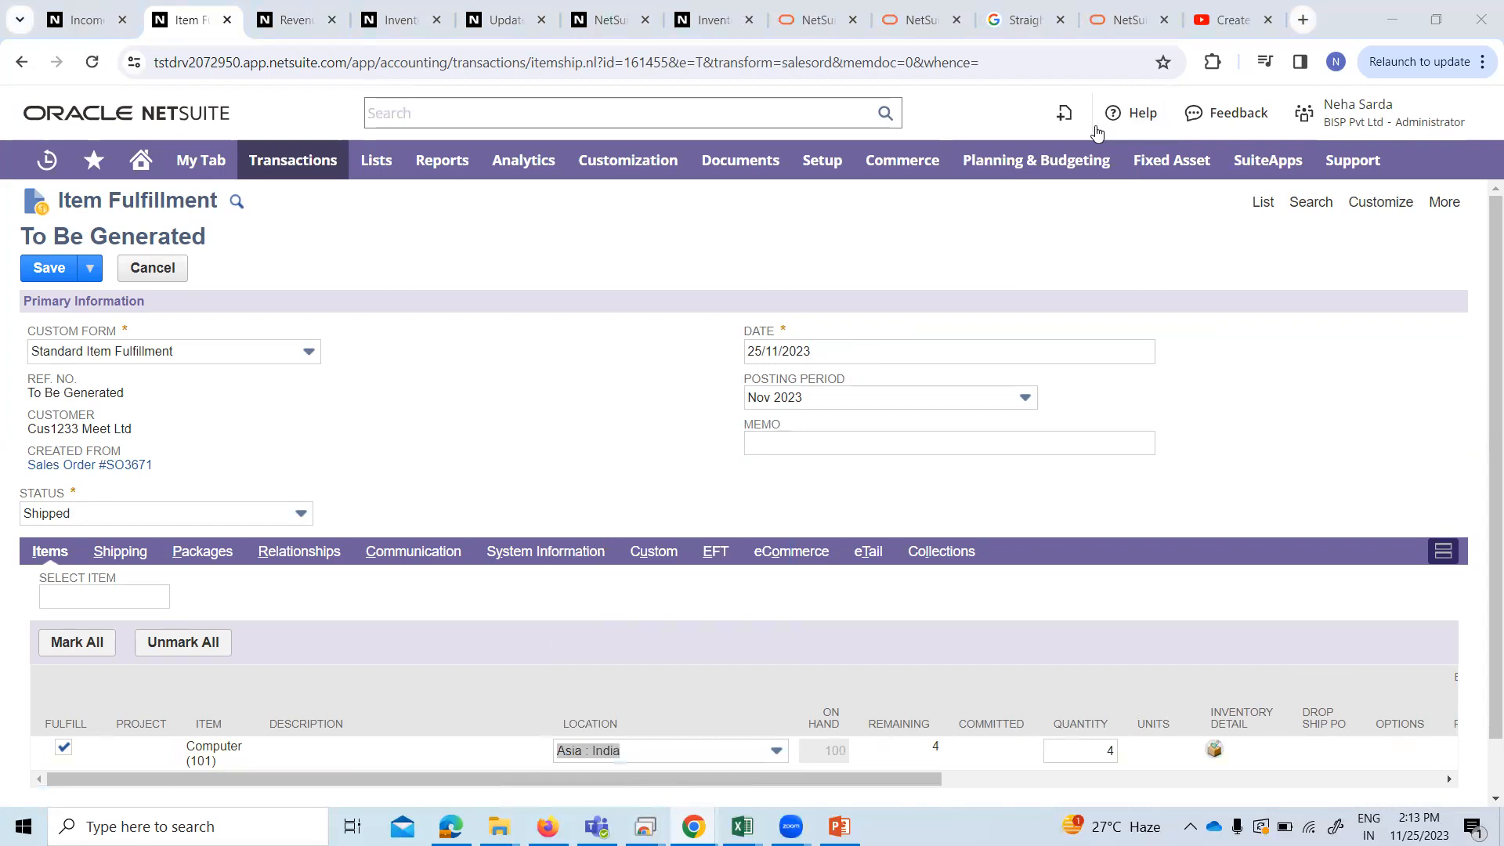
click(936, 781)
scroll(1040, 682, down, 2)
scroll(312, 633, up, 2)
click(50, 268)
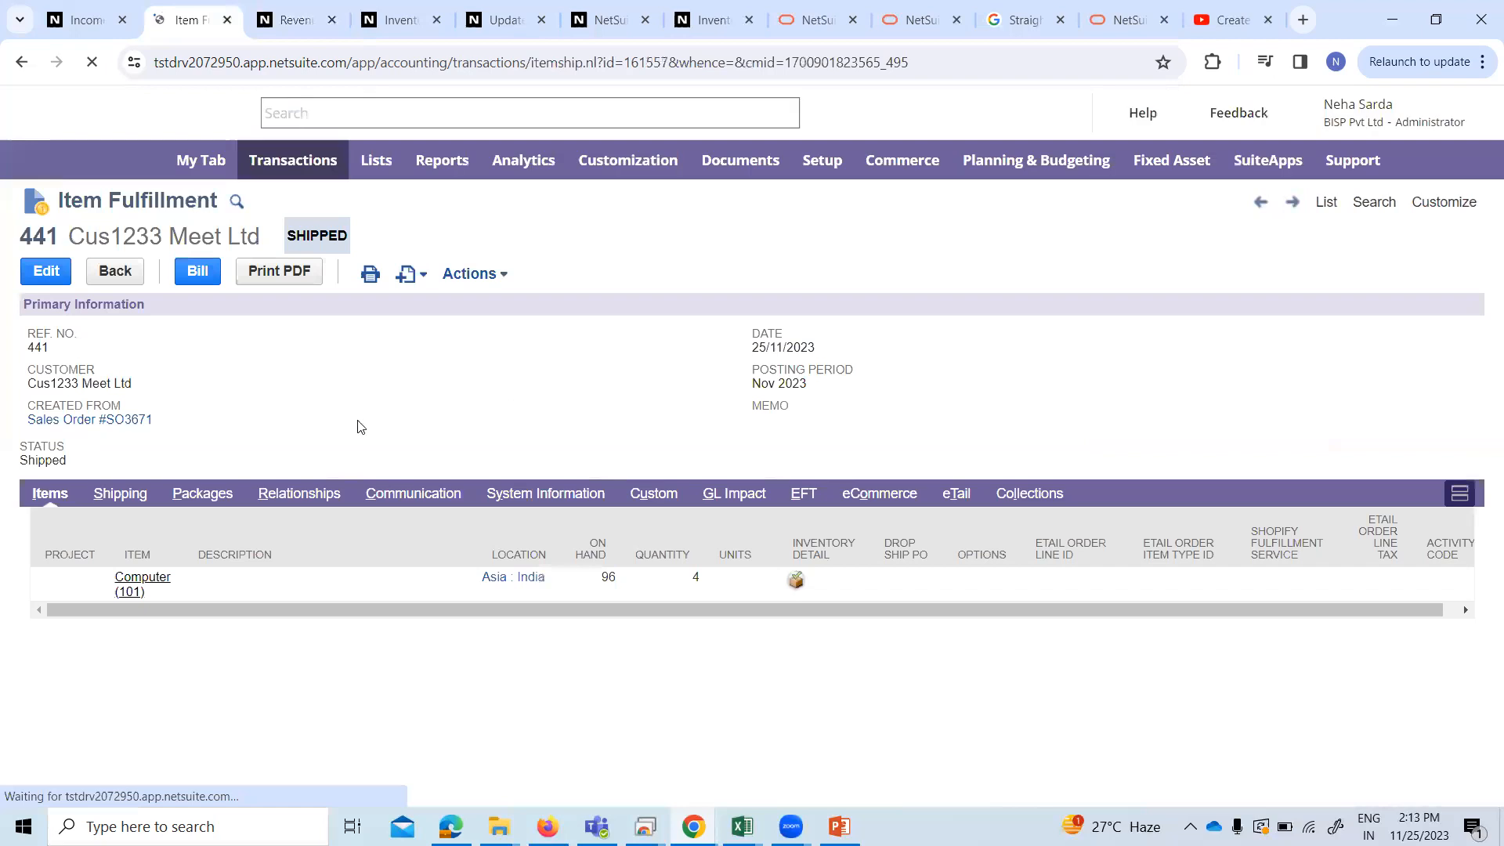
Bill the item fulfillment, check the Computer (101) line on the new invoice and save the invoice.
click(200, 342)
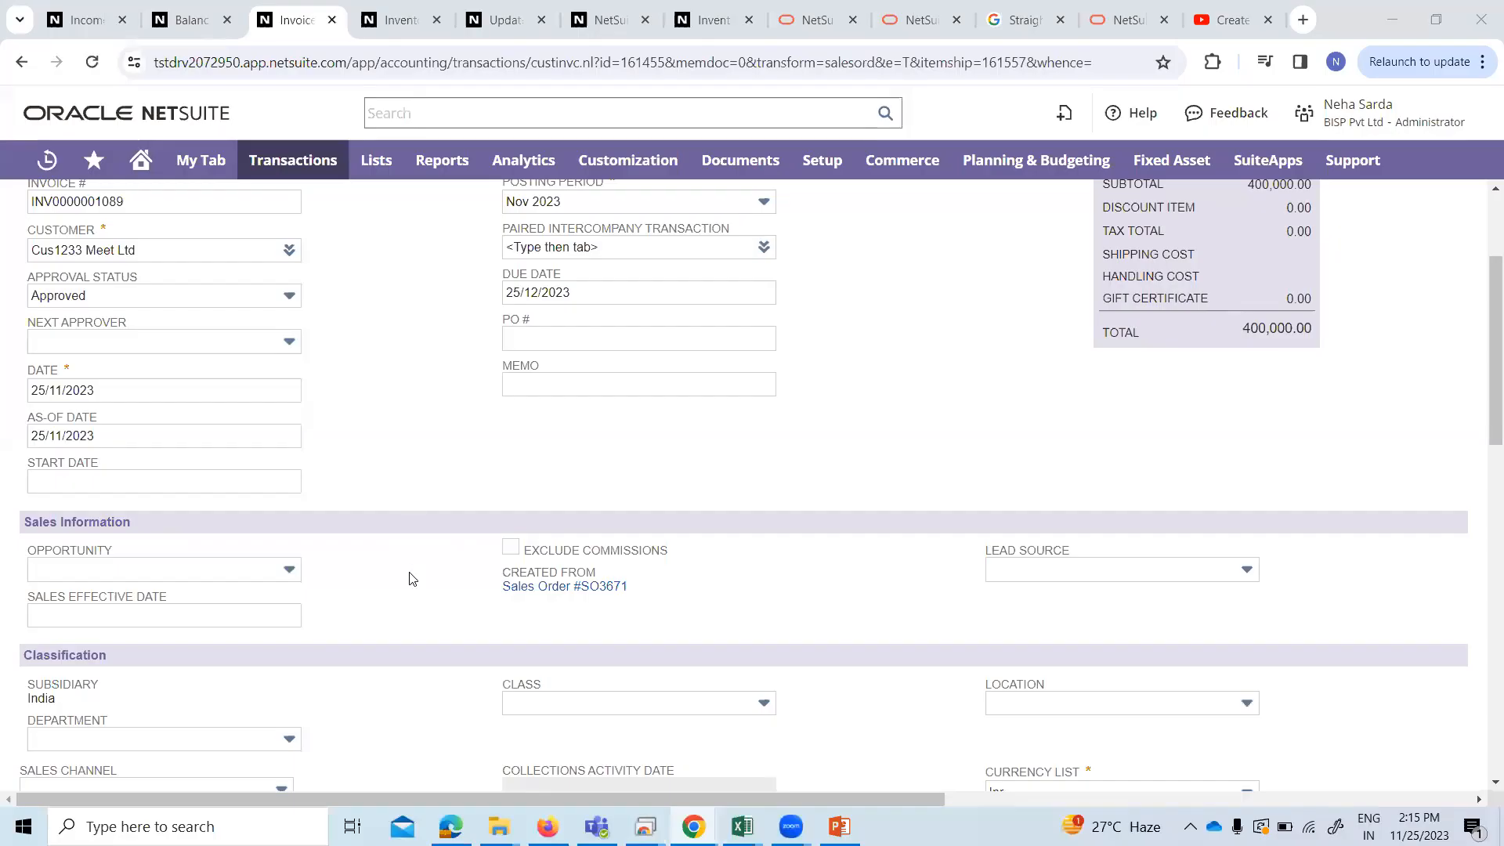
scroll(412, 578, down, 1)
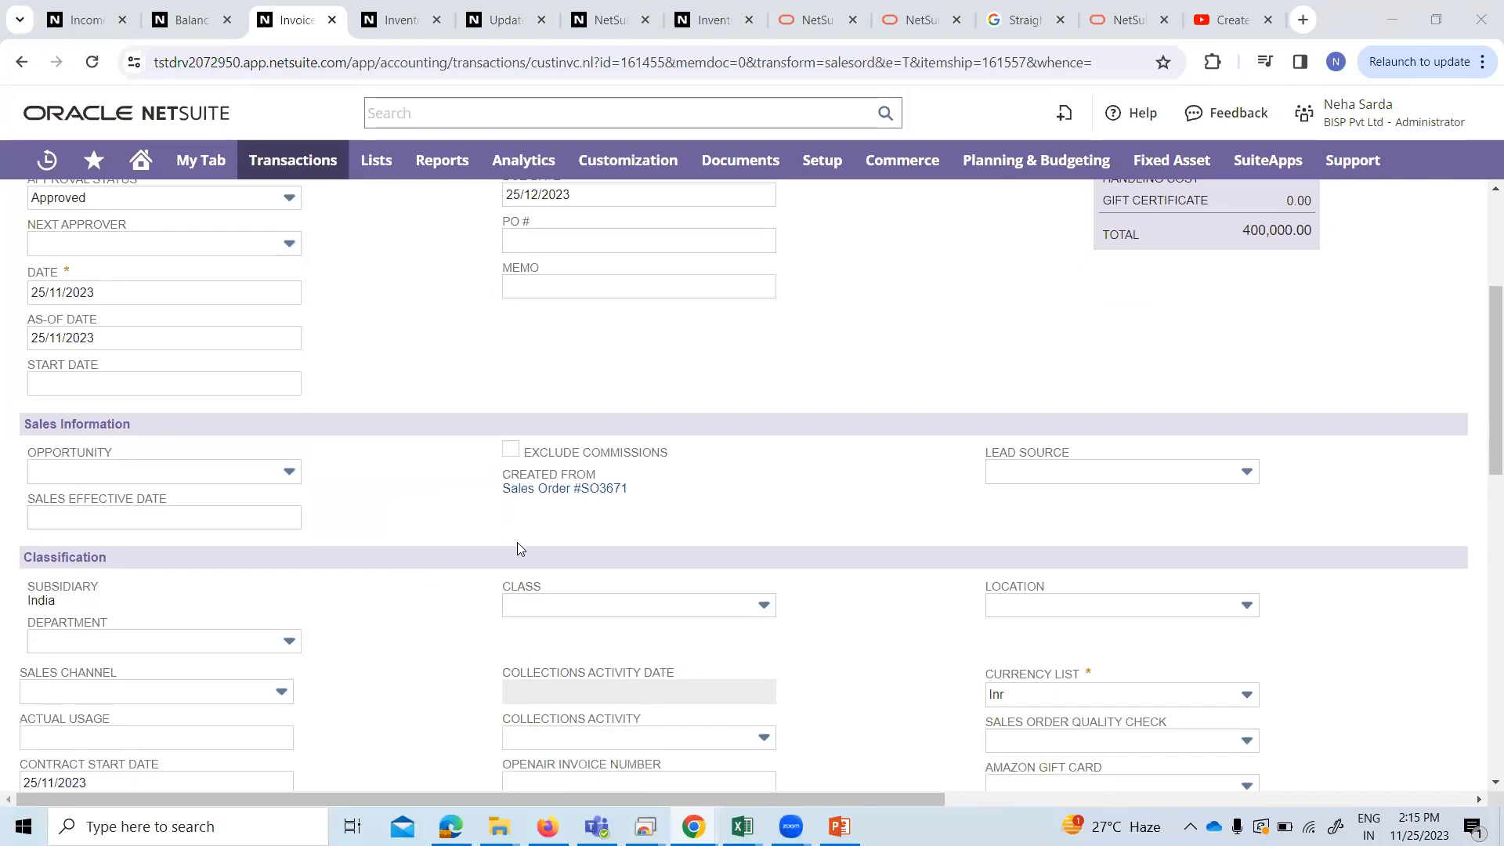
scroll(456, 427, down, 7)
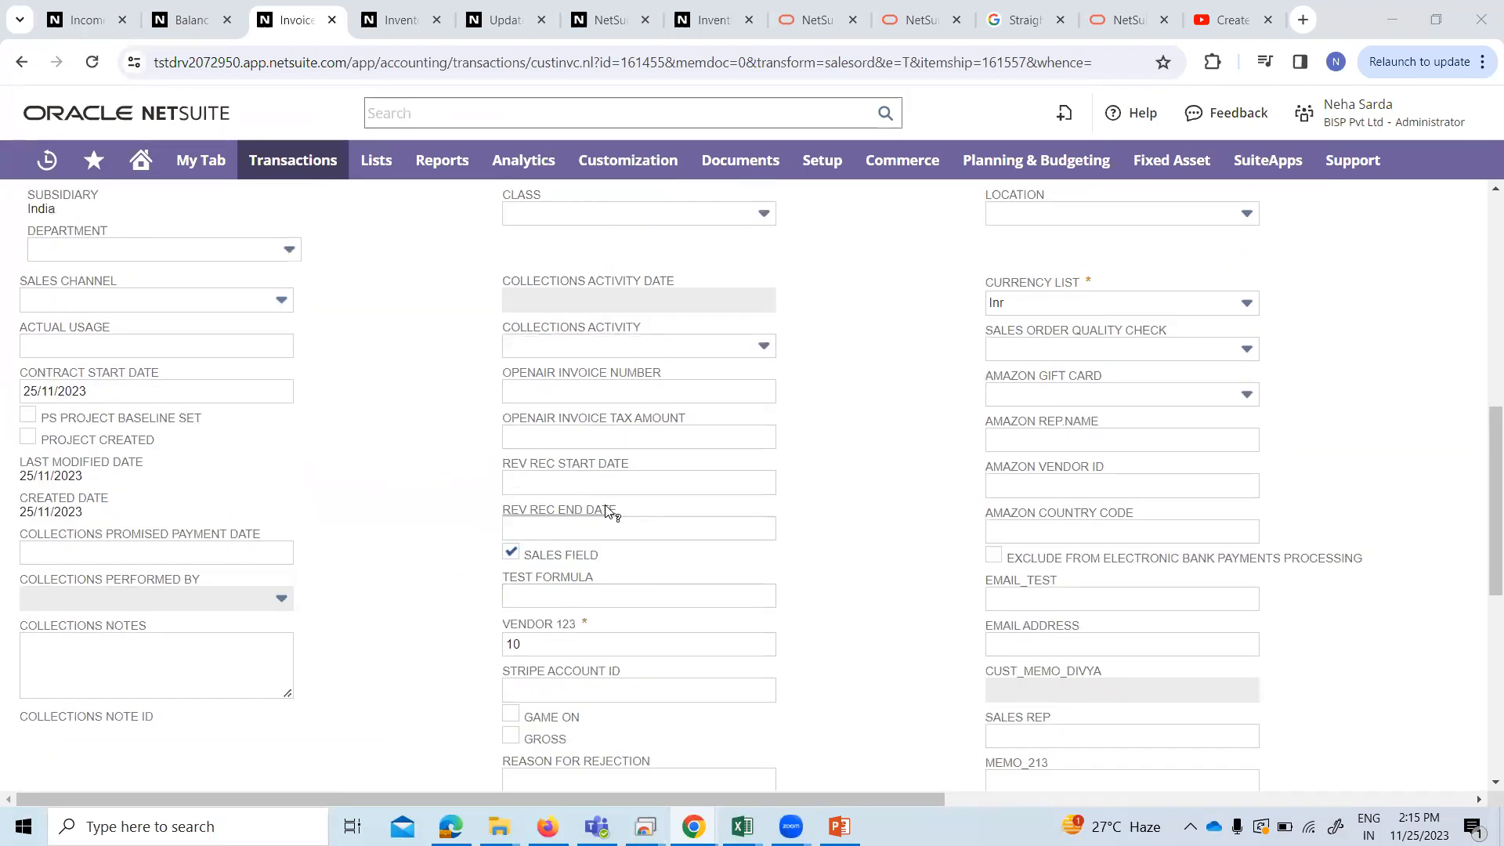
scroll(372, 607, down, 3)
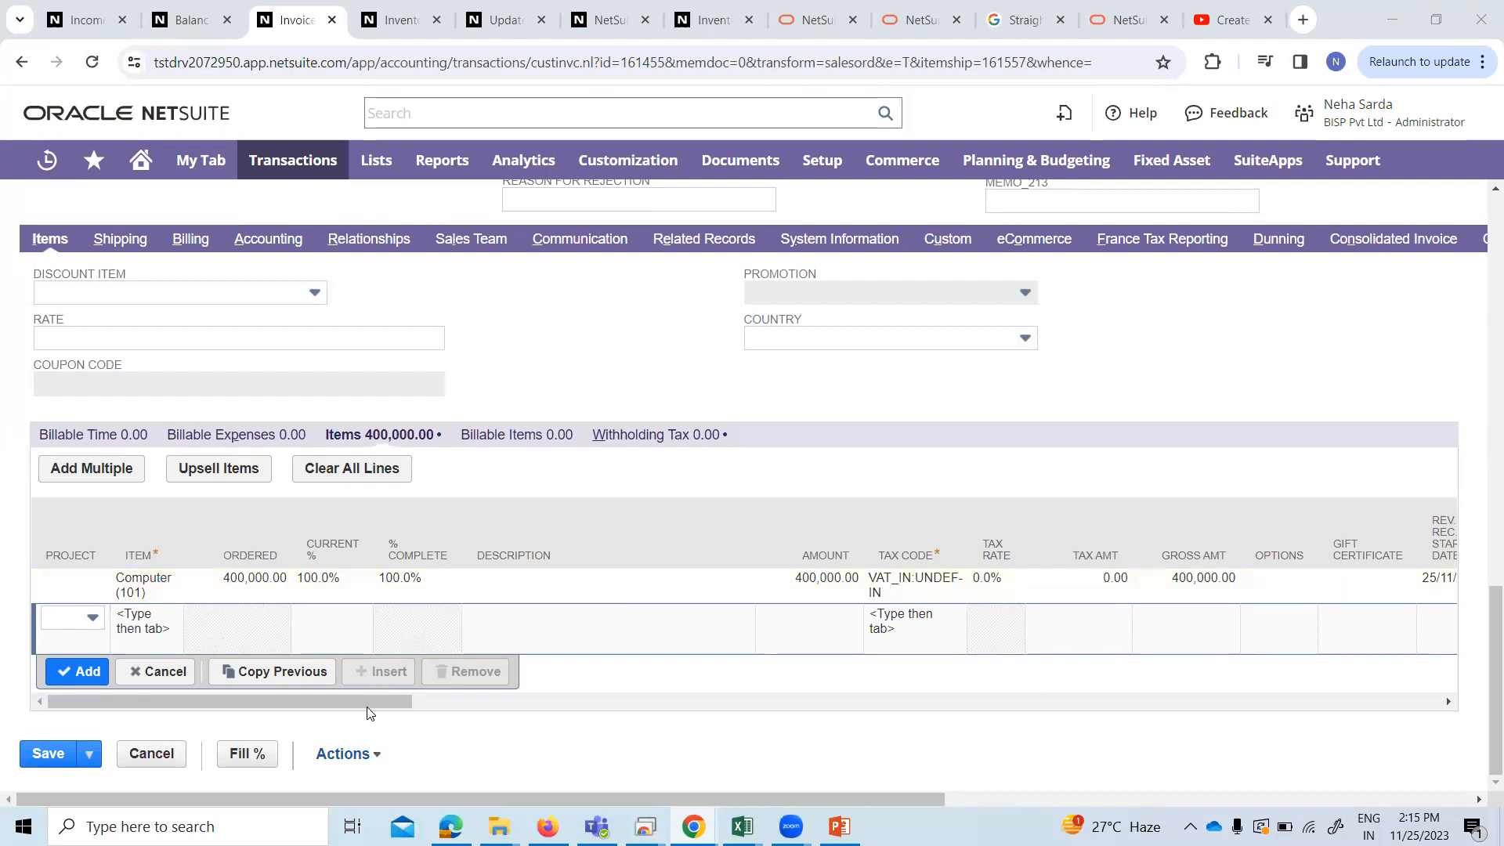
drag(392, 702, 78, 615)
click(52, 754)
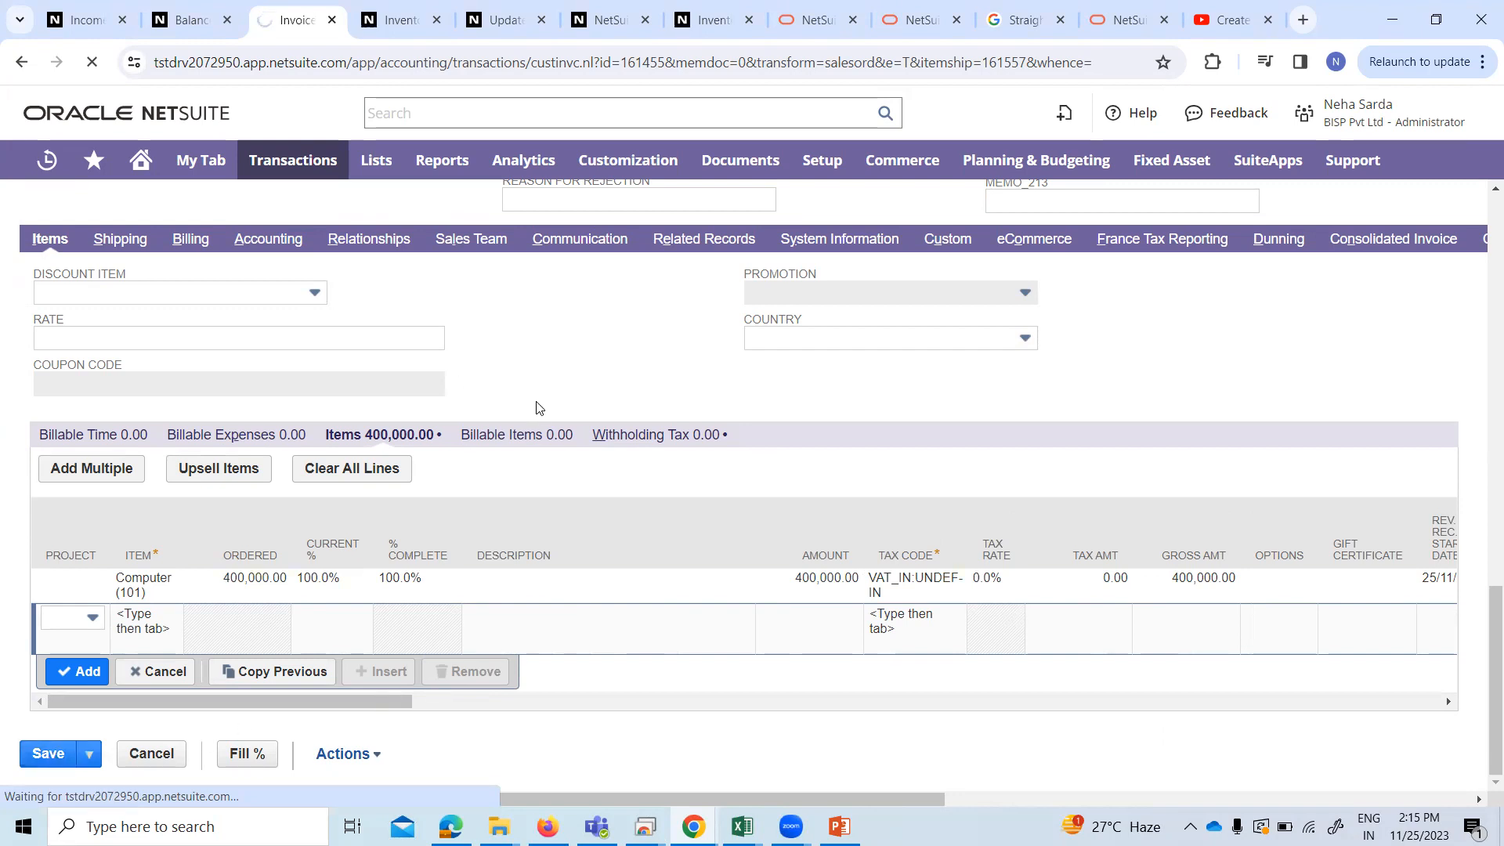
Open the GL Impact of the saved Meet Ltd invoice to check its receivable and deferred revenue postings.
scroll(538, 401, up, 10)
scroll(538, 401, up, 8)
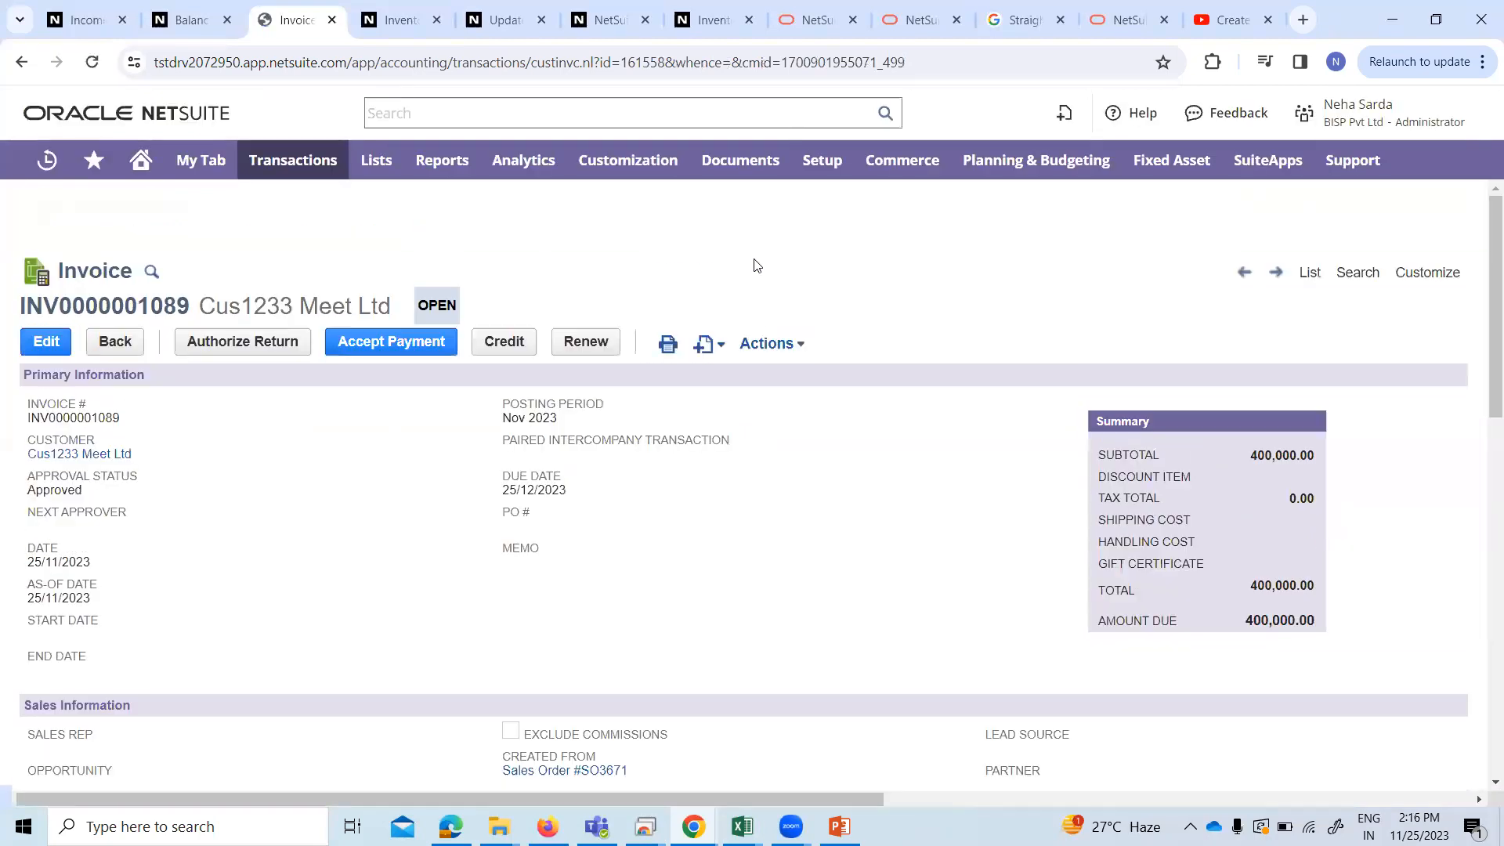
mouse_move(769, 344)
click(785, 513)
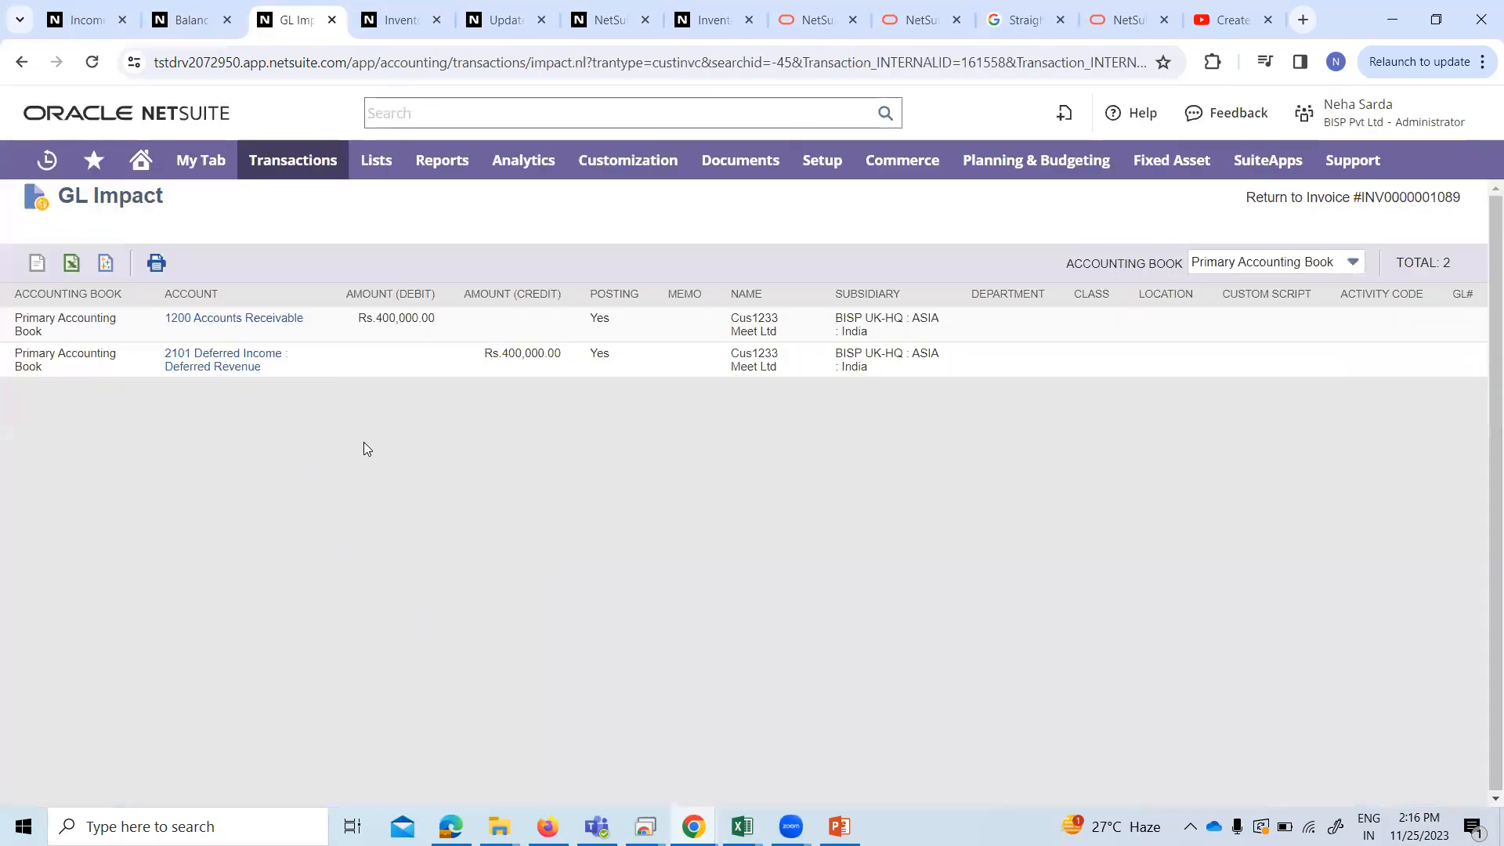
Switch to the RR_cases workbook in Excel, check case 6's Customer (AR) and D.Revenue invoice entry, and return to NetSuite.
key(alt+Tab)
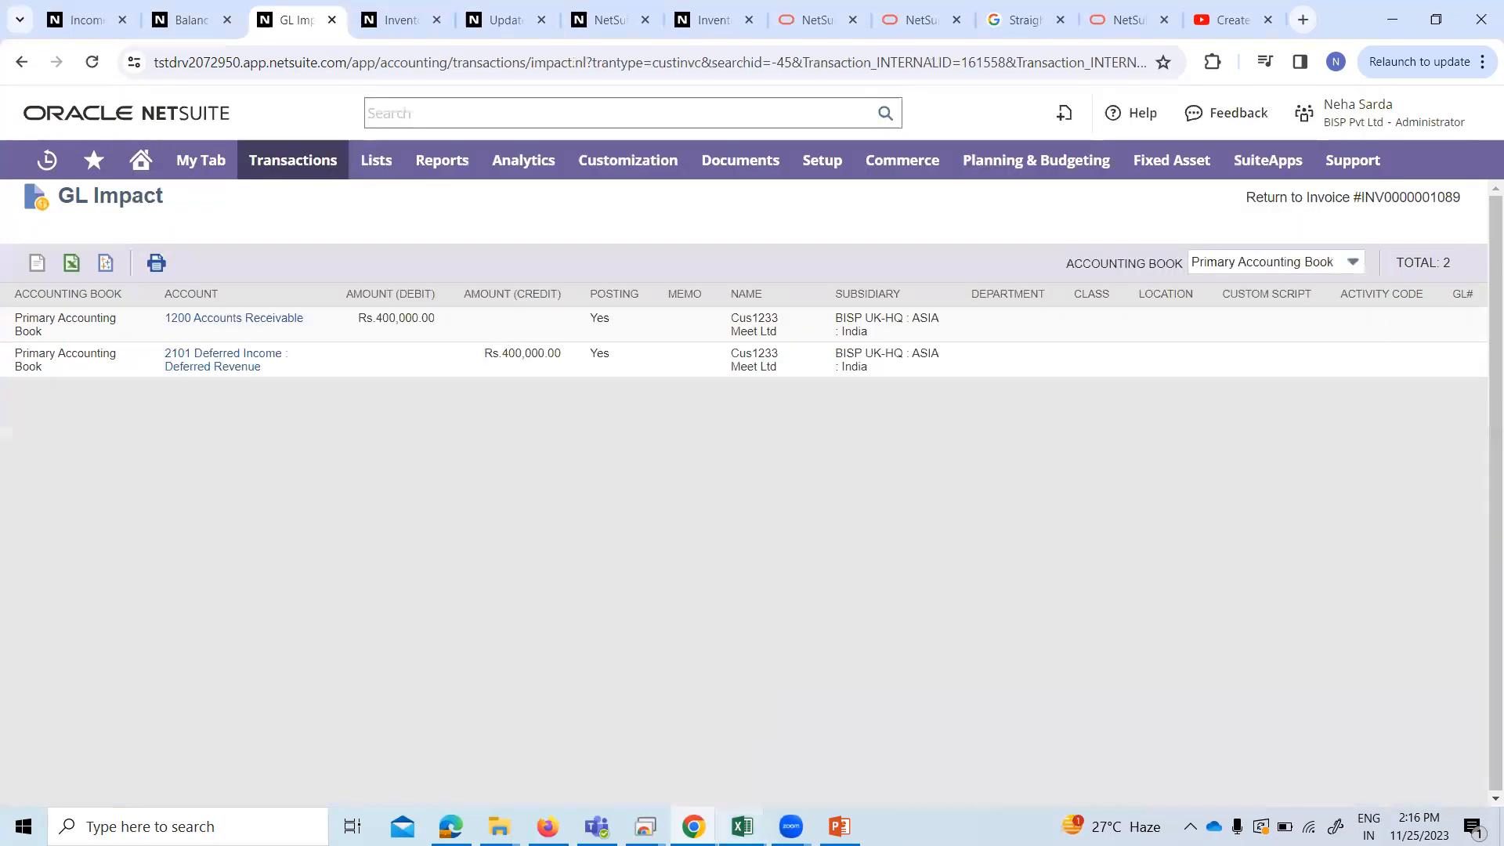
mouse_move(742, 827)
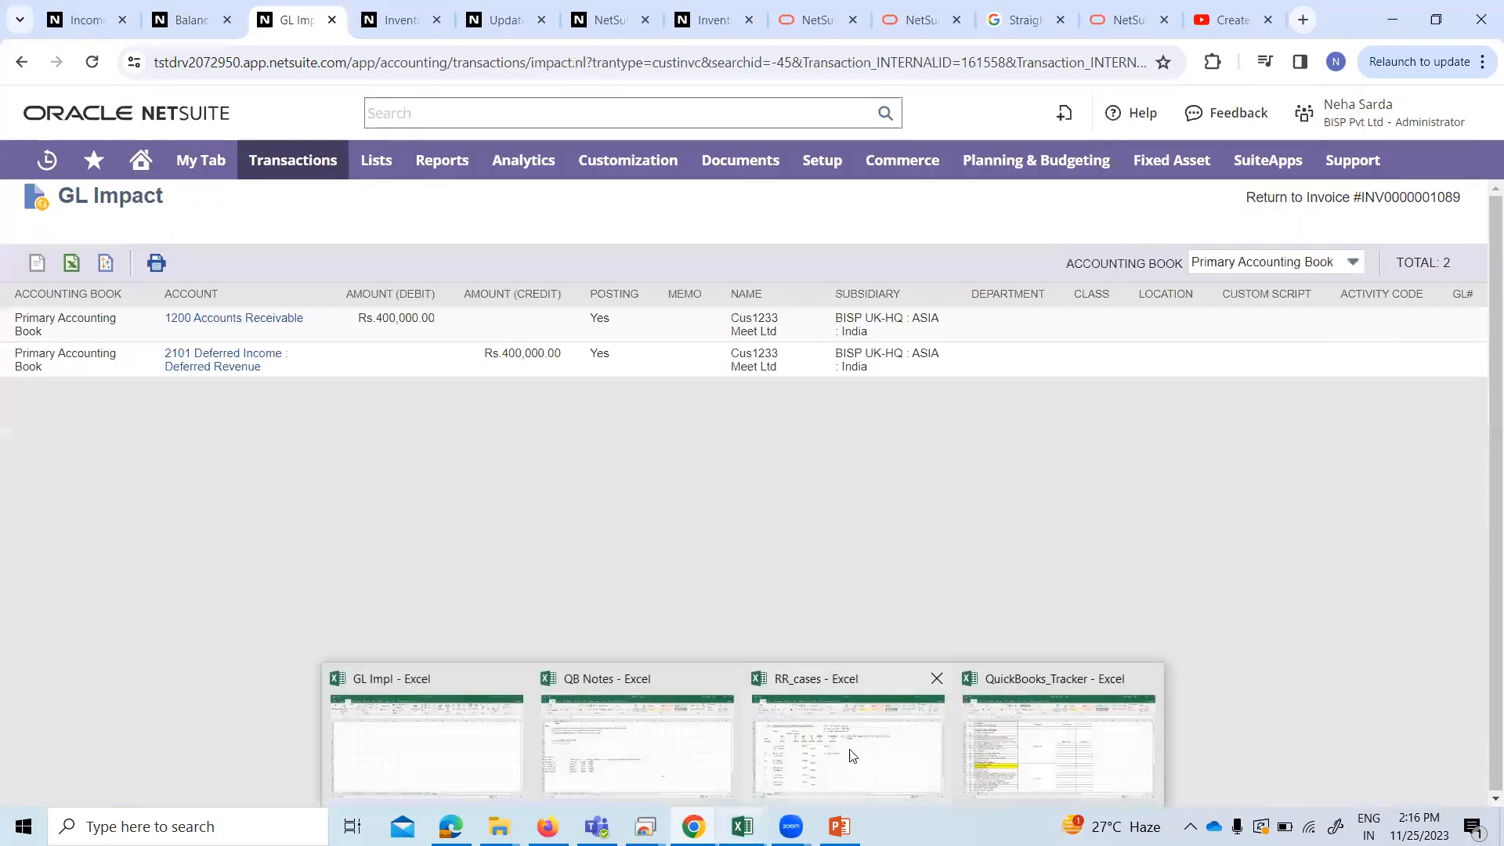
click(805, 713)
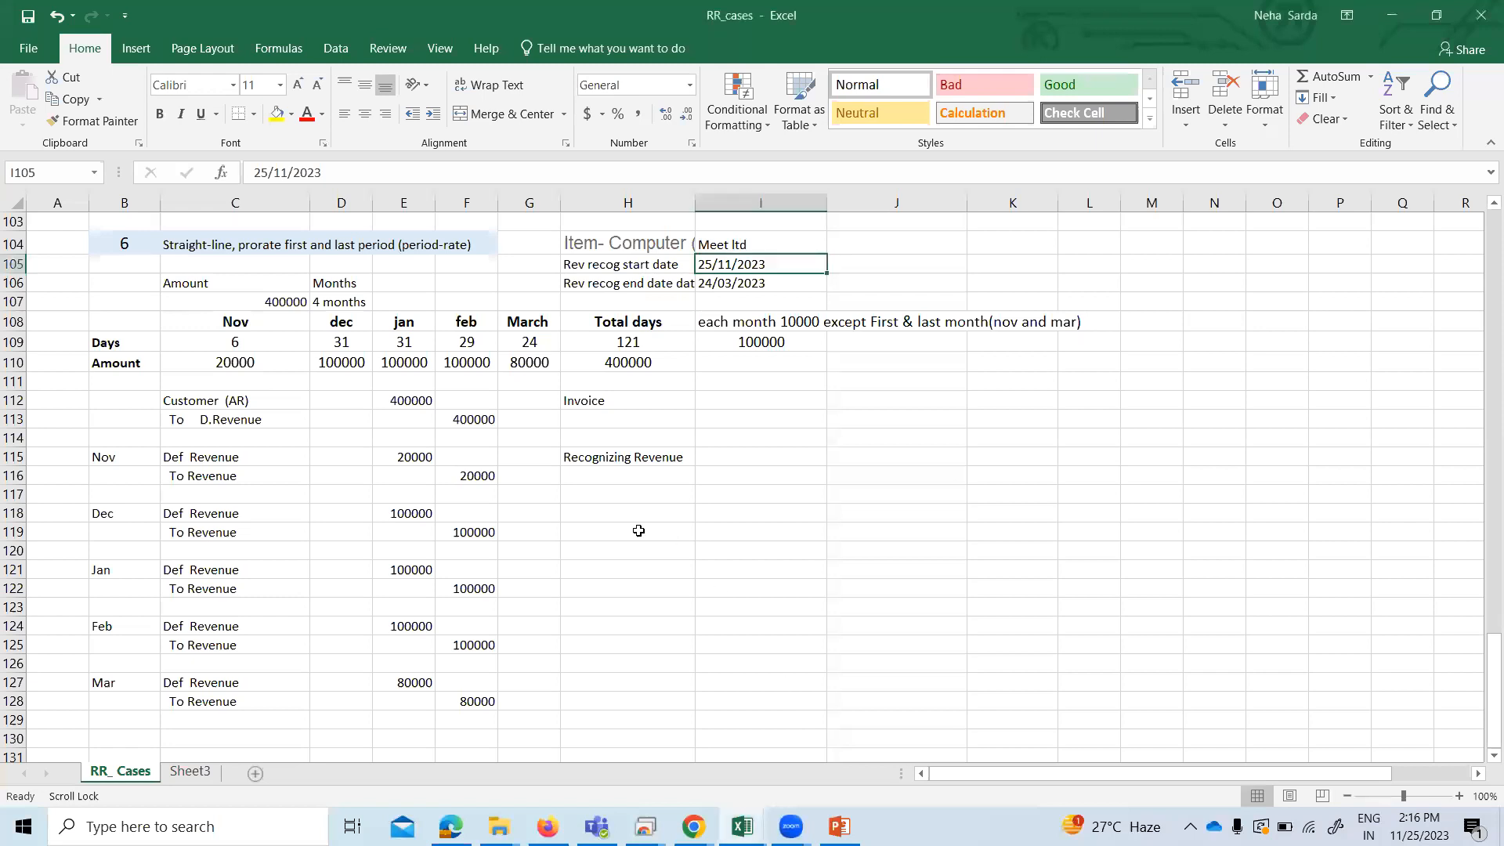
click(228, 407)
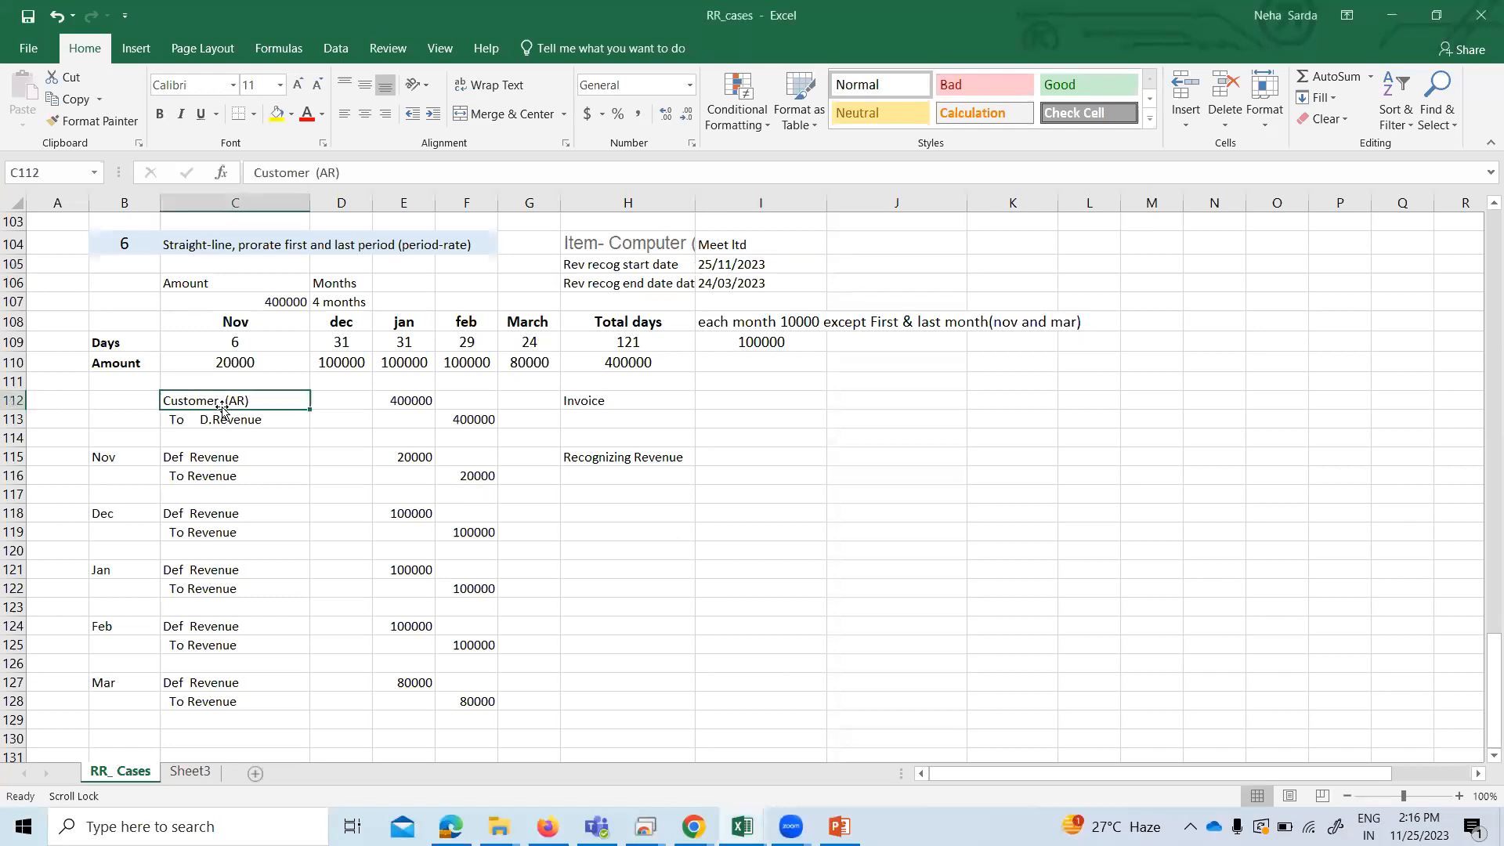
click(256, 420)
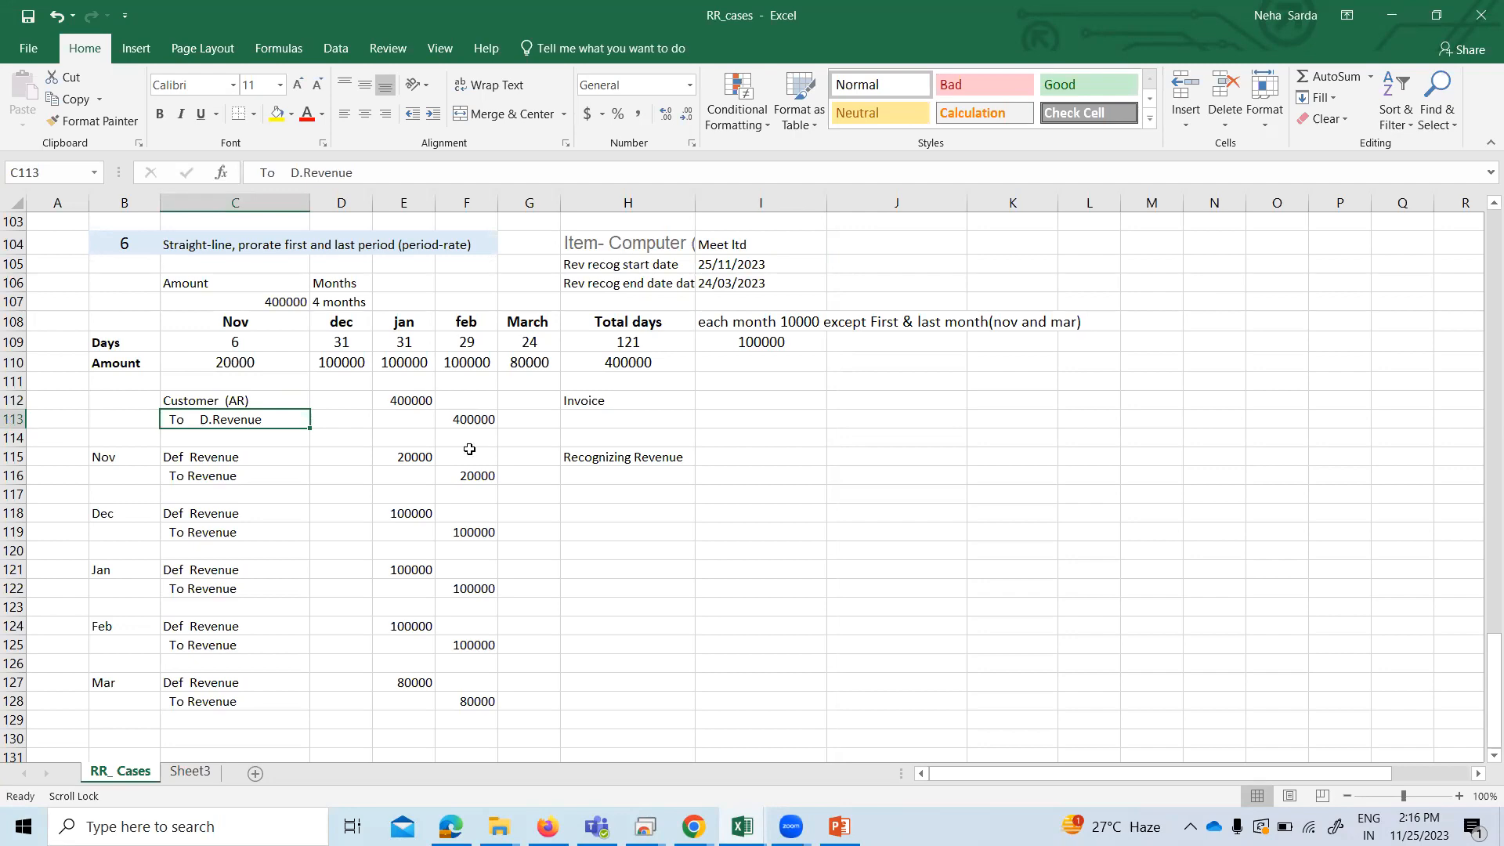
key(alt+Tab)
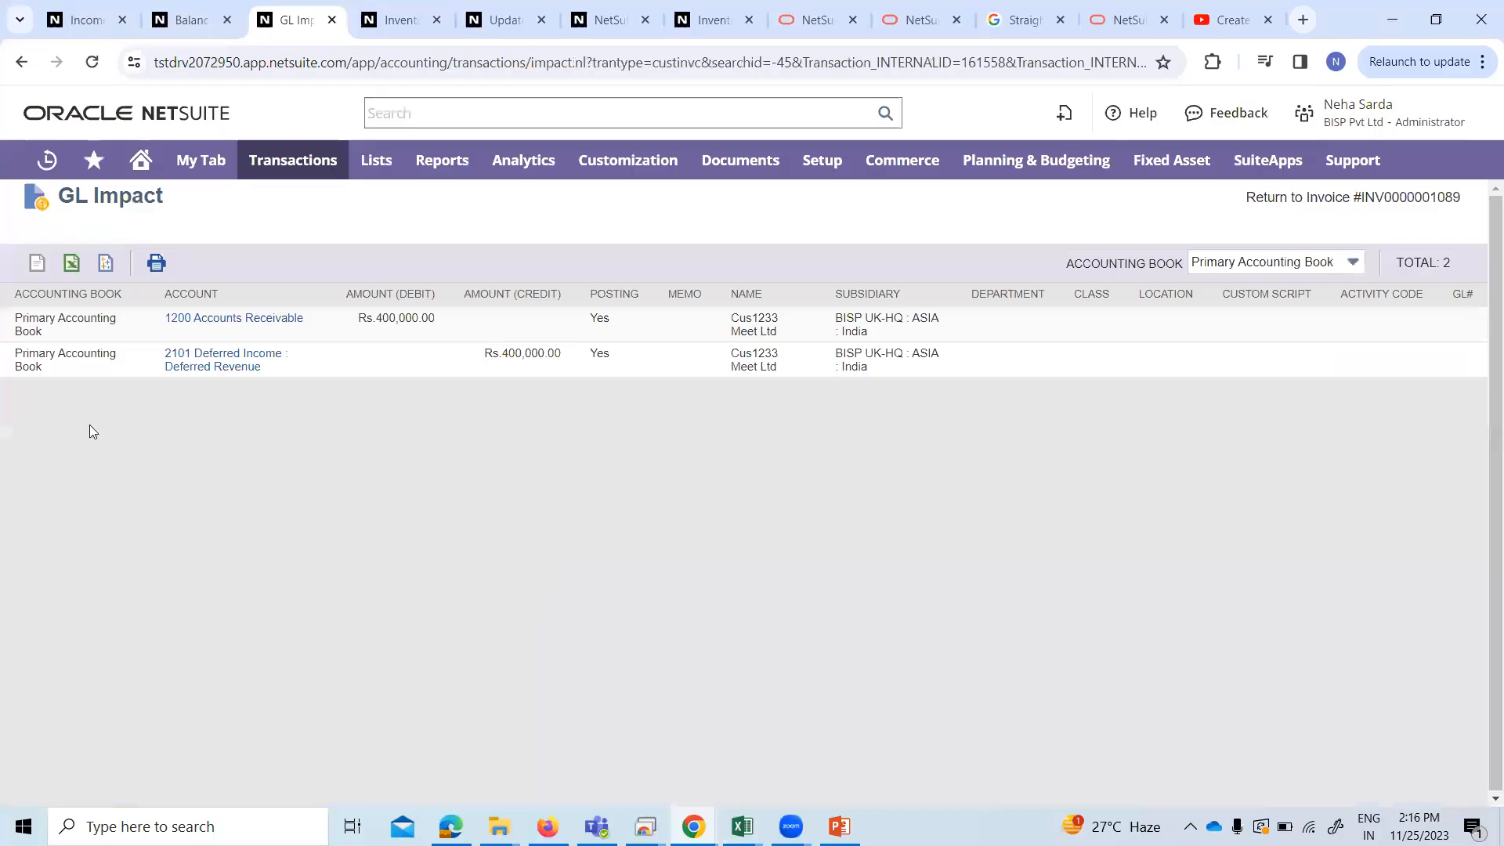
Refresh the Balance Sheet Detail report and find the new Meet Ltd invoice under 2101 - Deferred Revenue.
click(198, 27)
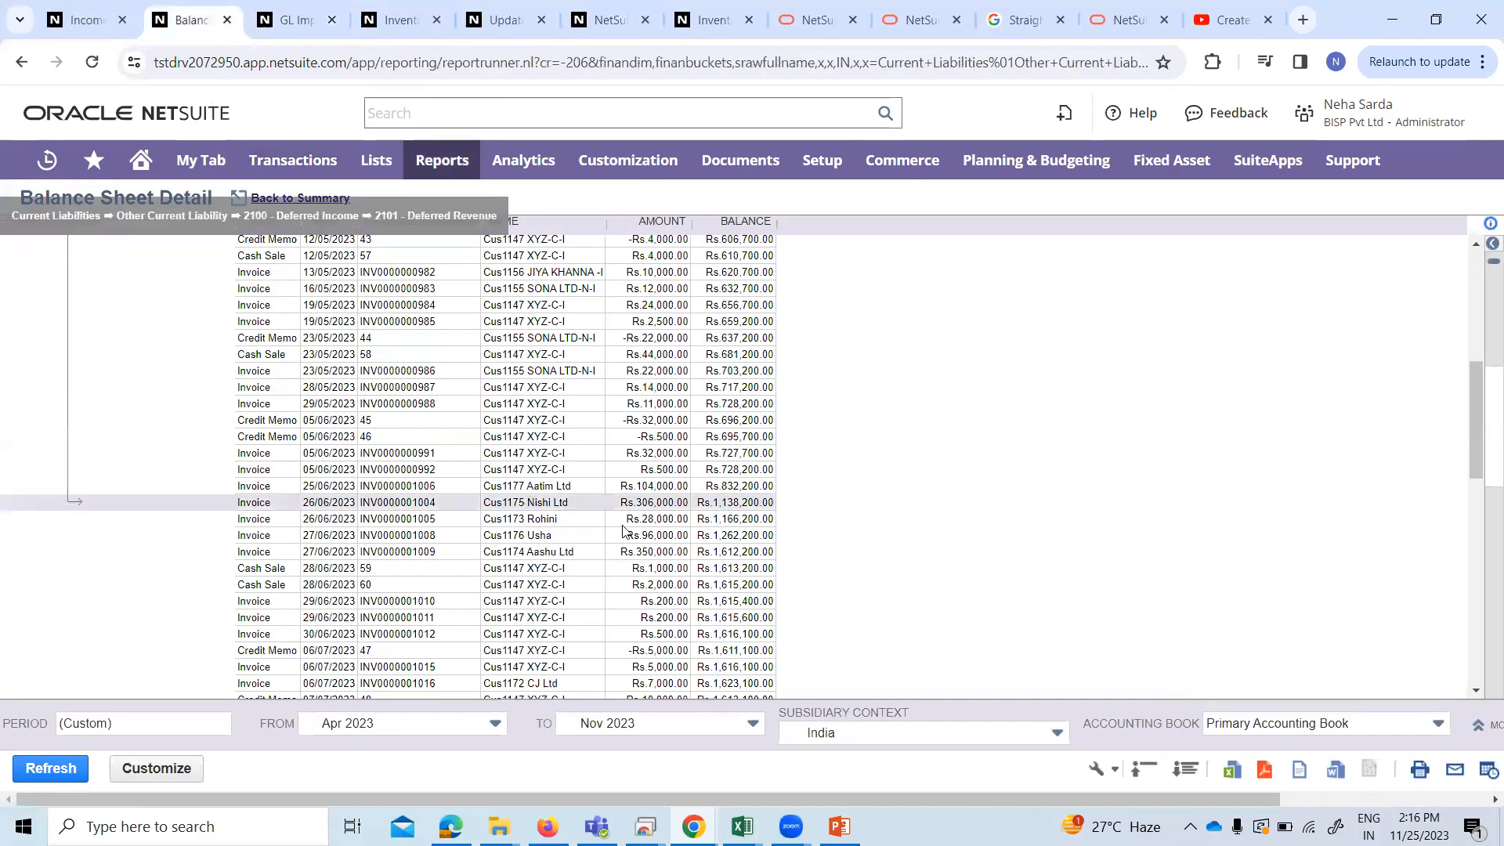
scroll(783, 611, up, 6)
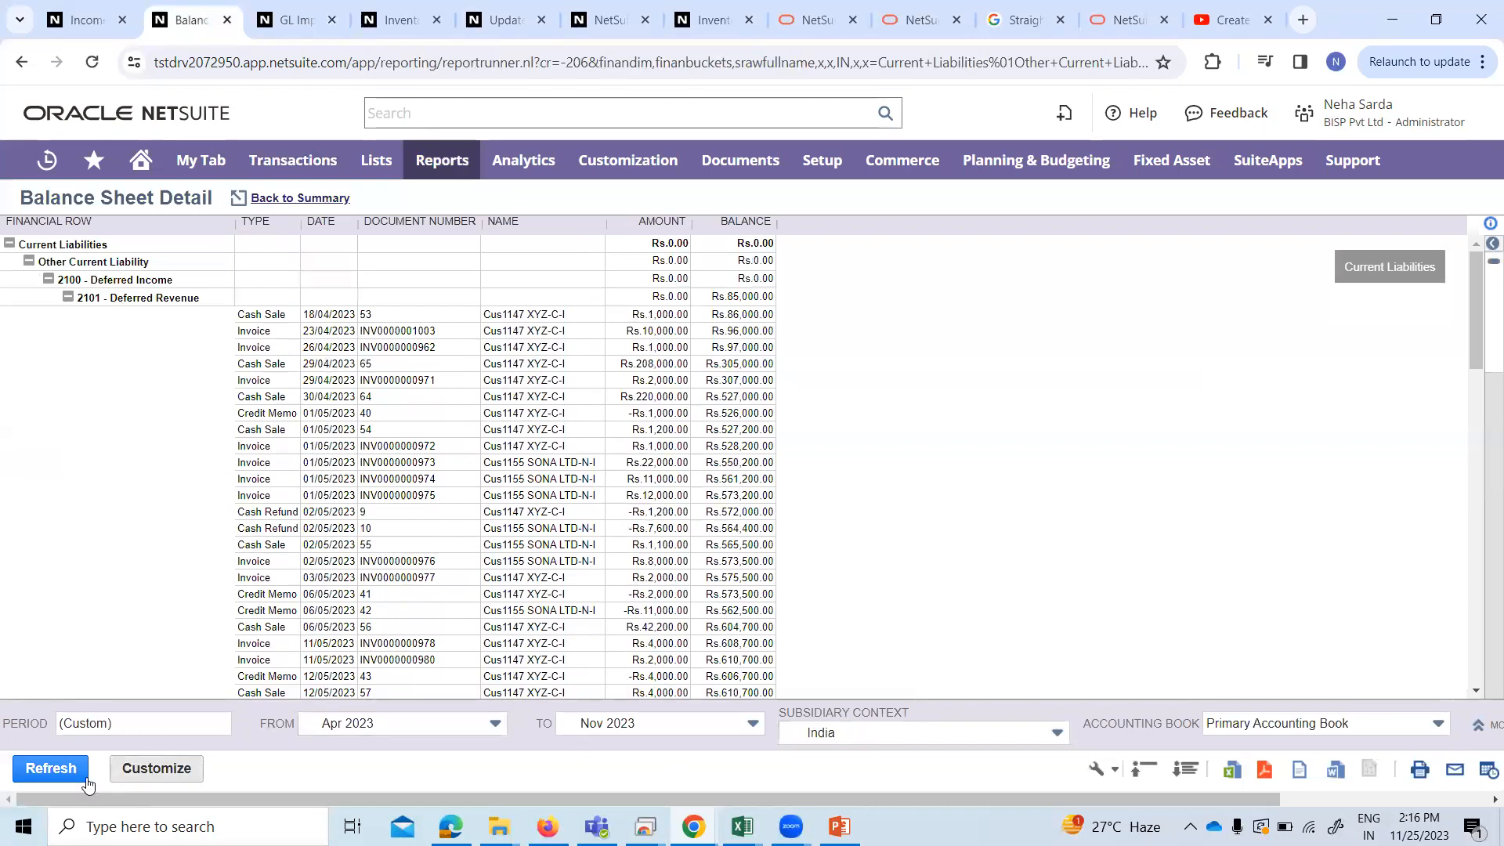
click(50, 768)
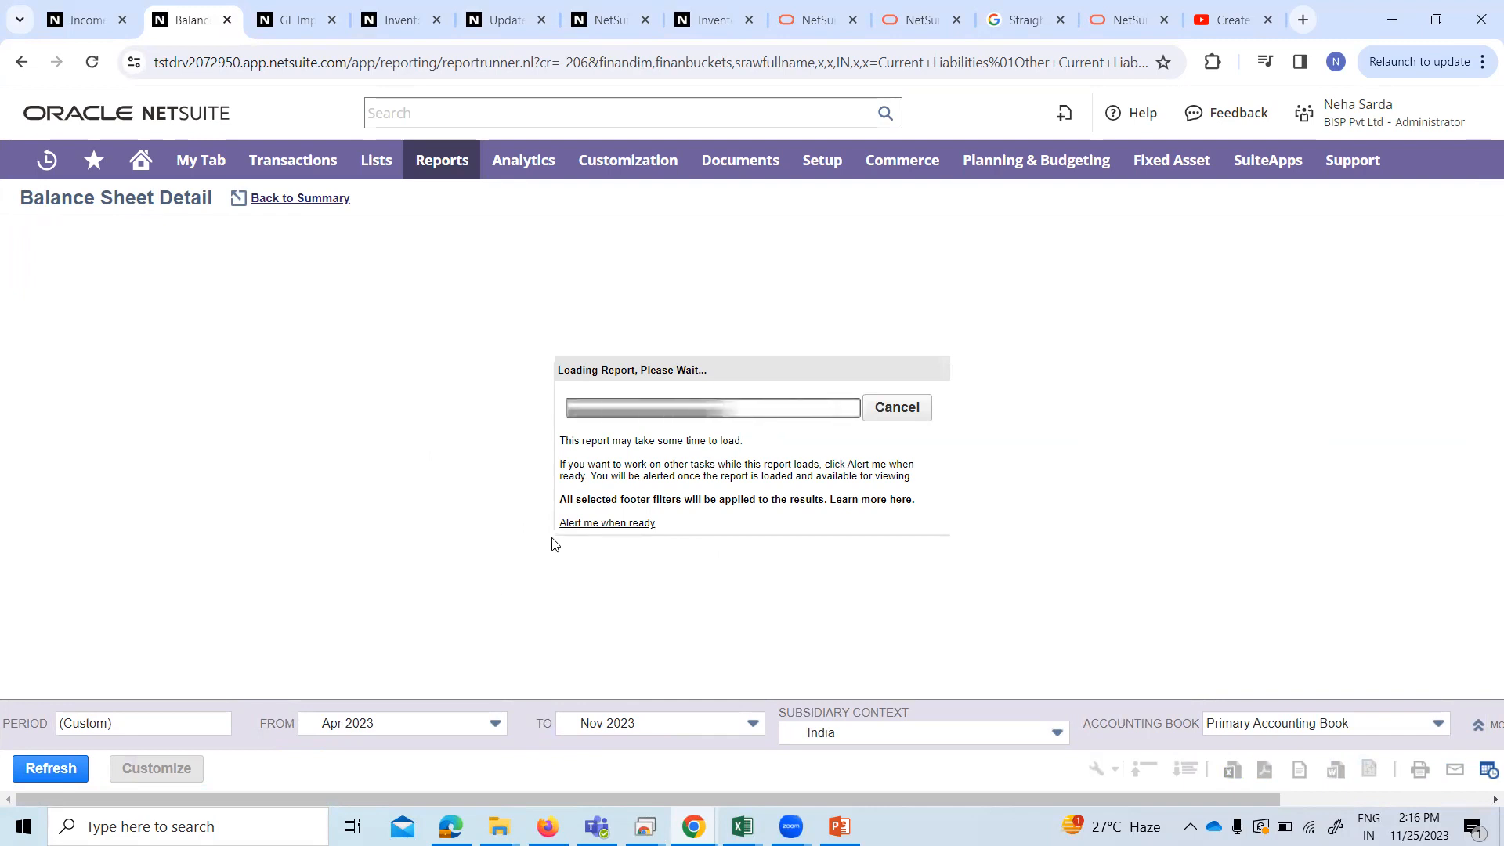
scroll(404, 467, down, 3)
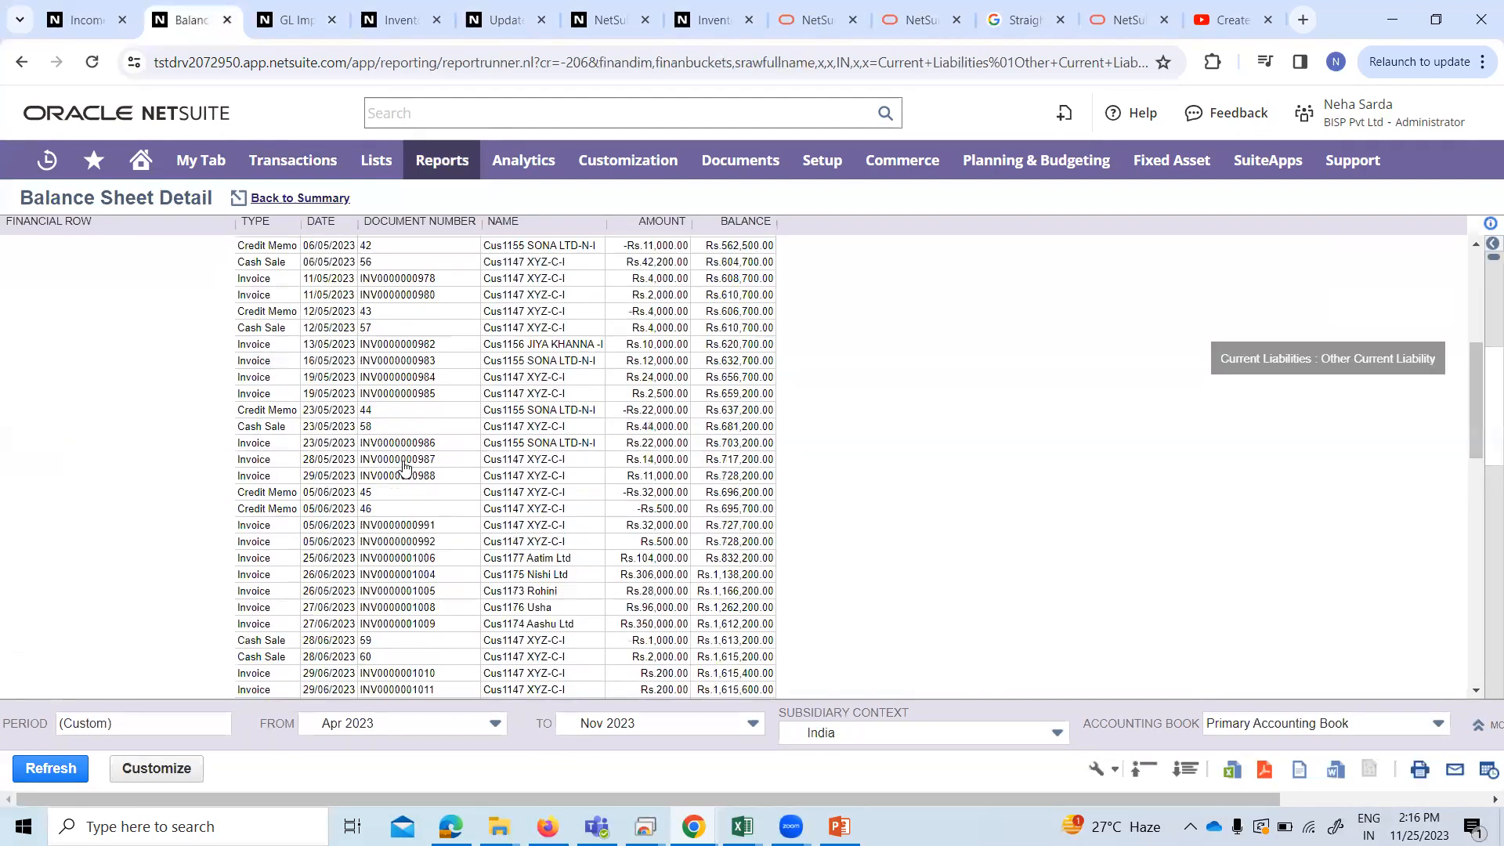
scroll(404, 467, down, 15)
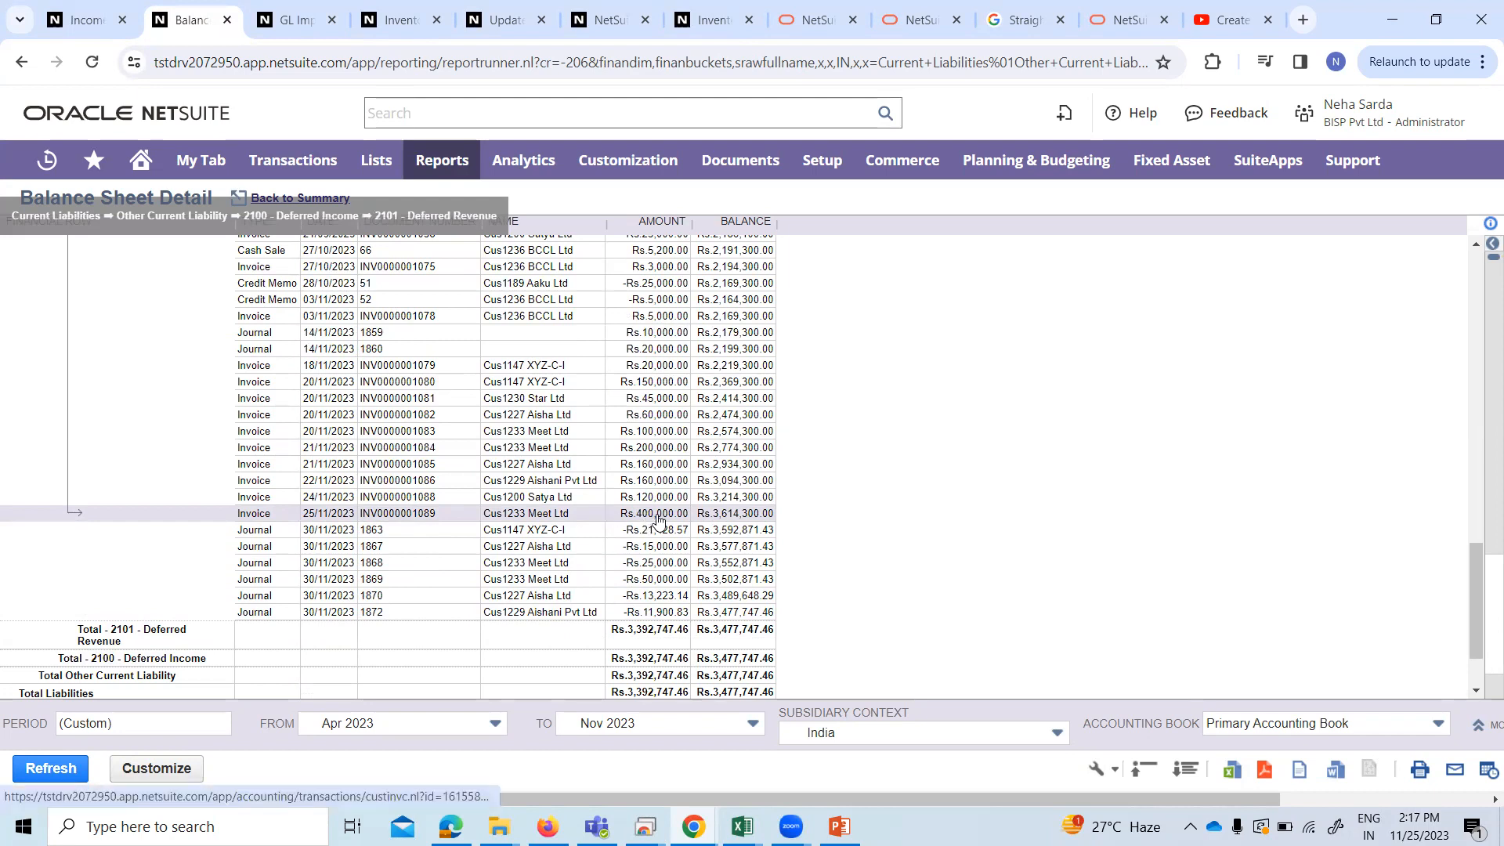
Leave the balance sheet report and open the Create Revenue Recognition Journal Entries page to run it immediately.
click(285, 23)
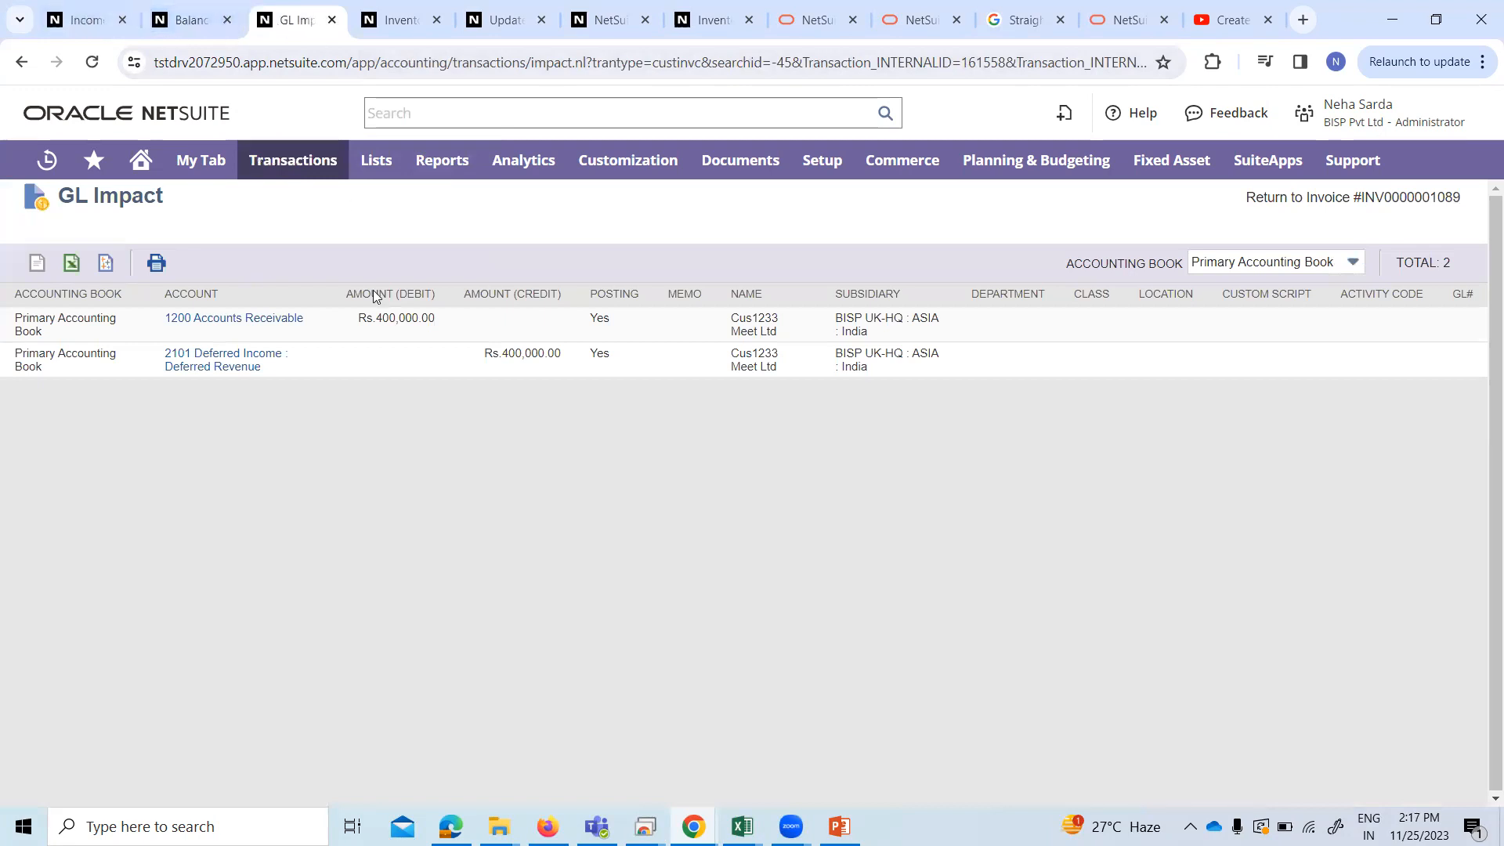
mouse_move(258, 158)
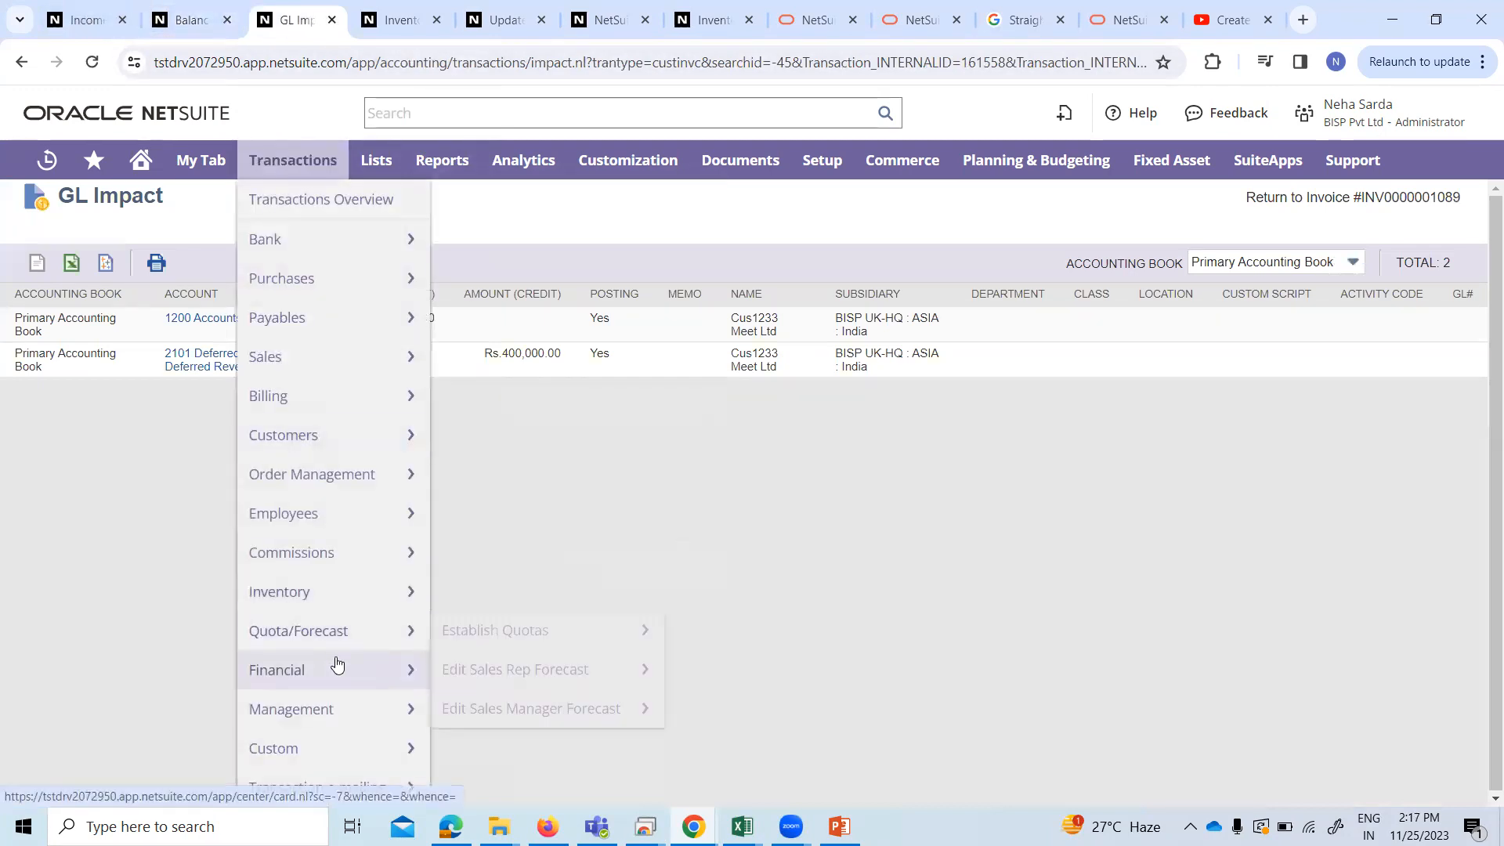
mouse_move(359, 665)
scroll(584, 549, down, 5)
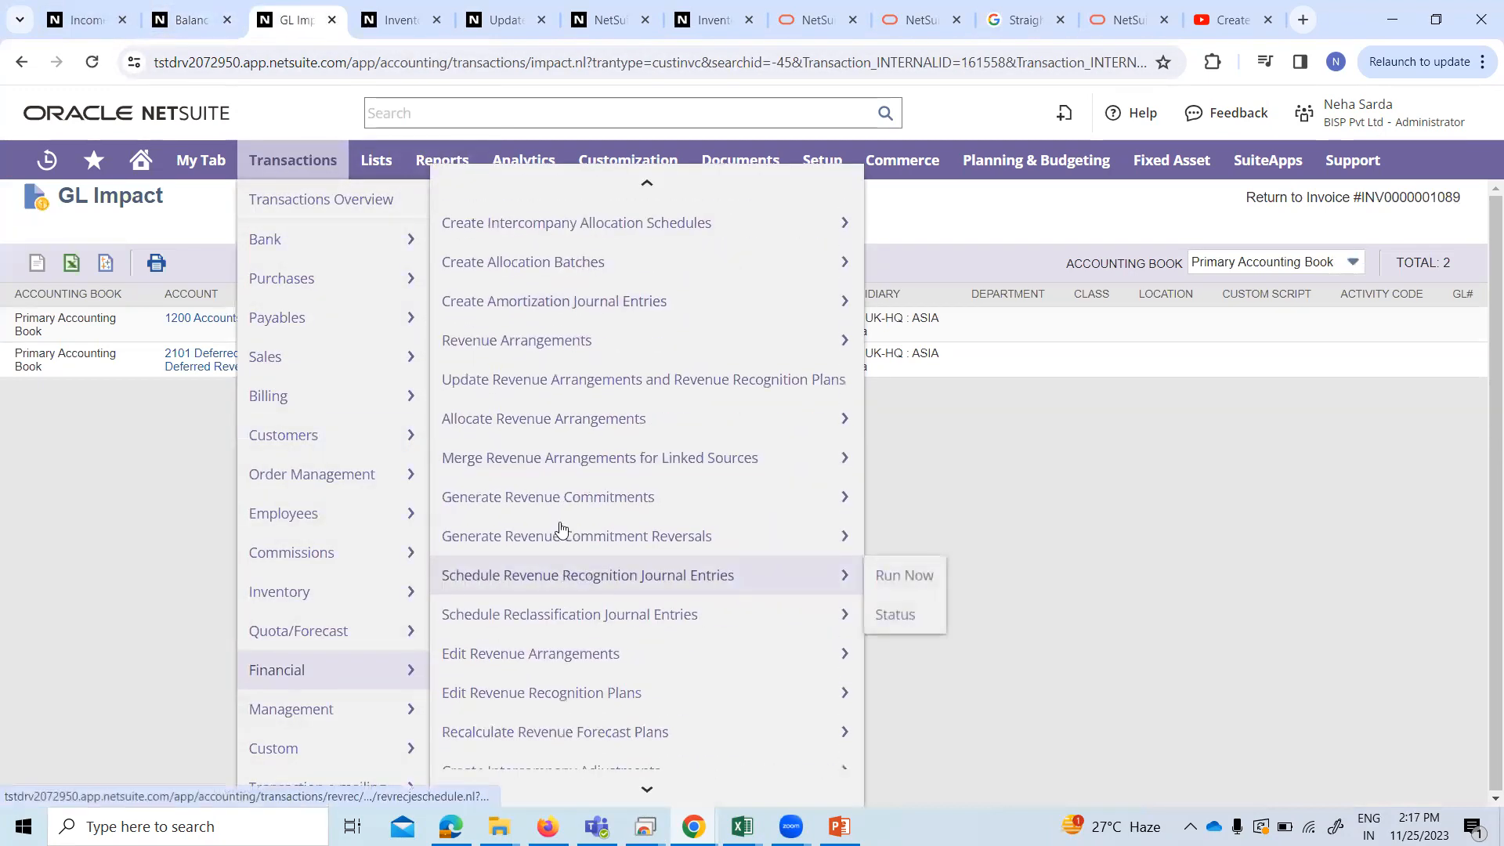
mouse_move(545, 611)
mouse_move(638, 590)
click(879, 577)
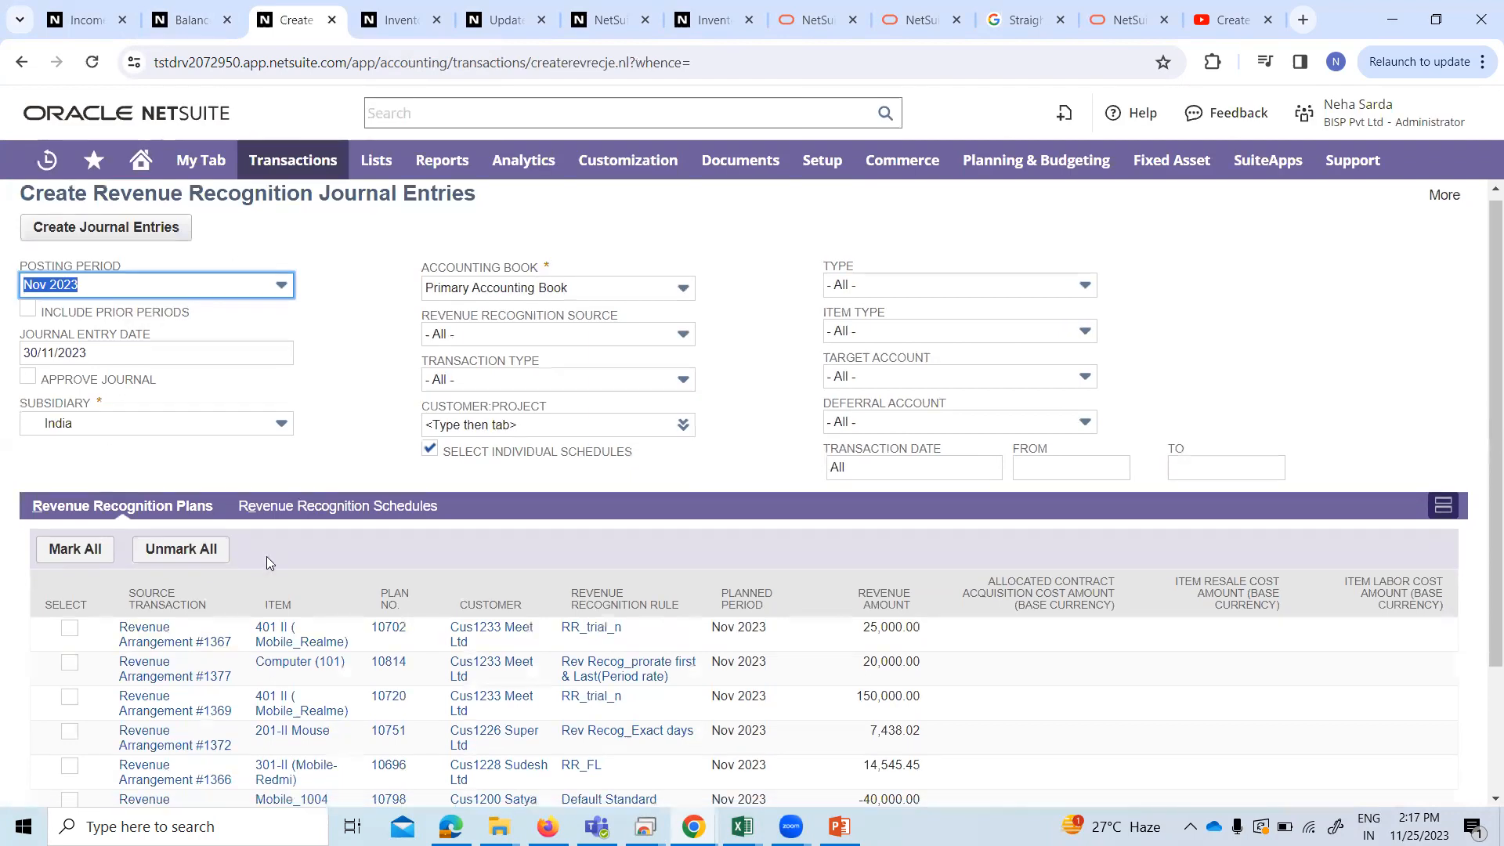
Select Meet Ltd's Computer (101) revenue plan for Nov 2023, enable Approve Journal and create the journal entry.
scroll(267, 556, down, 3)
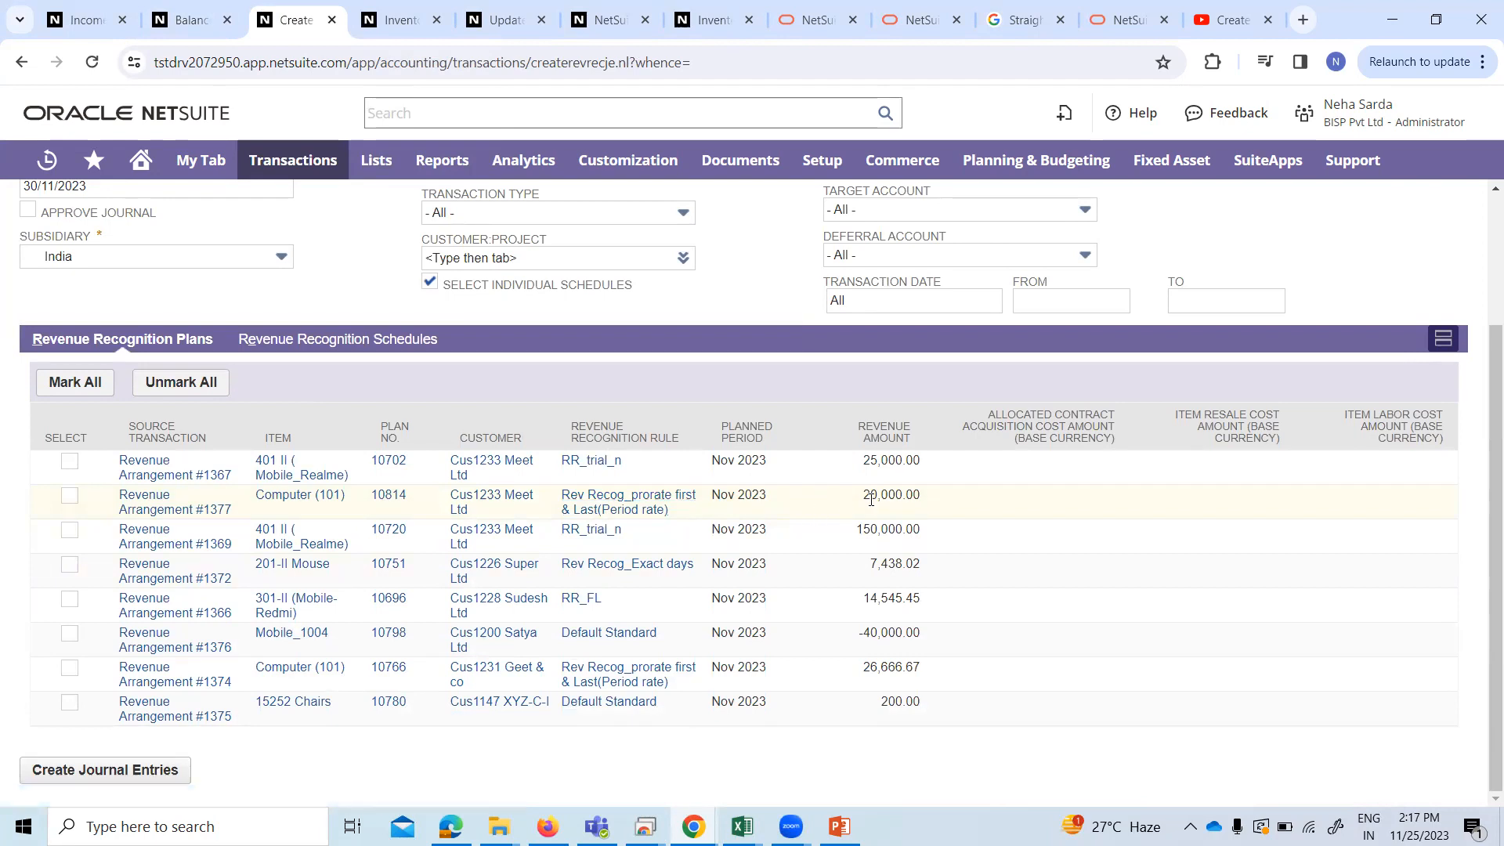
click(70, 496)
scroll(70, 496, up, 3)
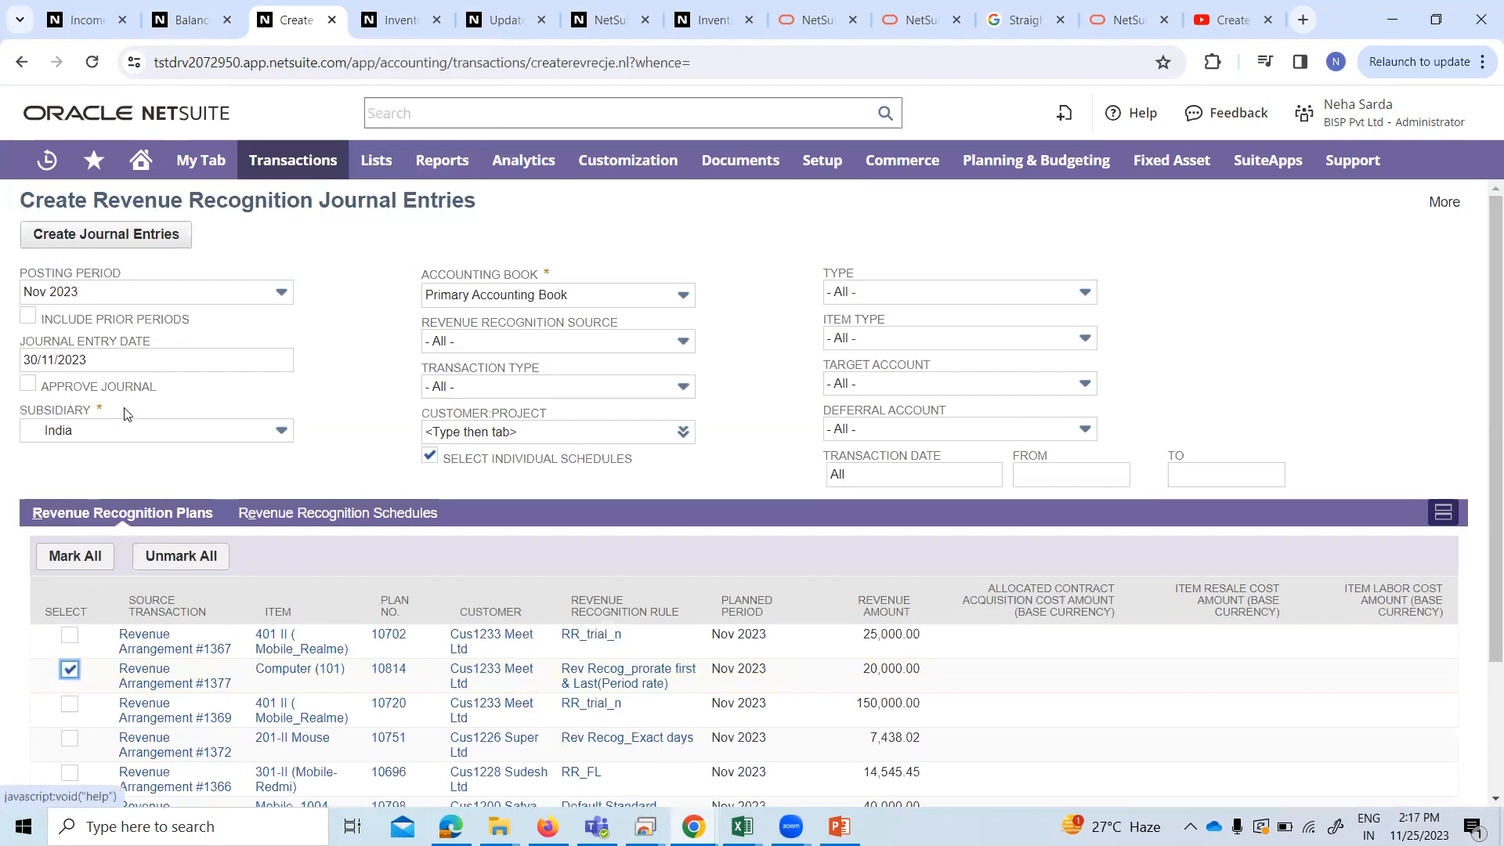
click(27, 383)
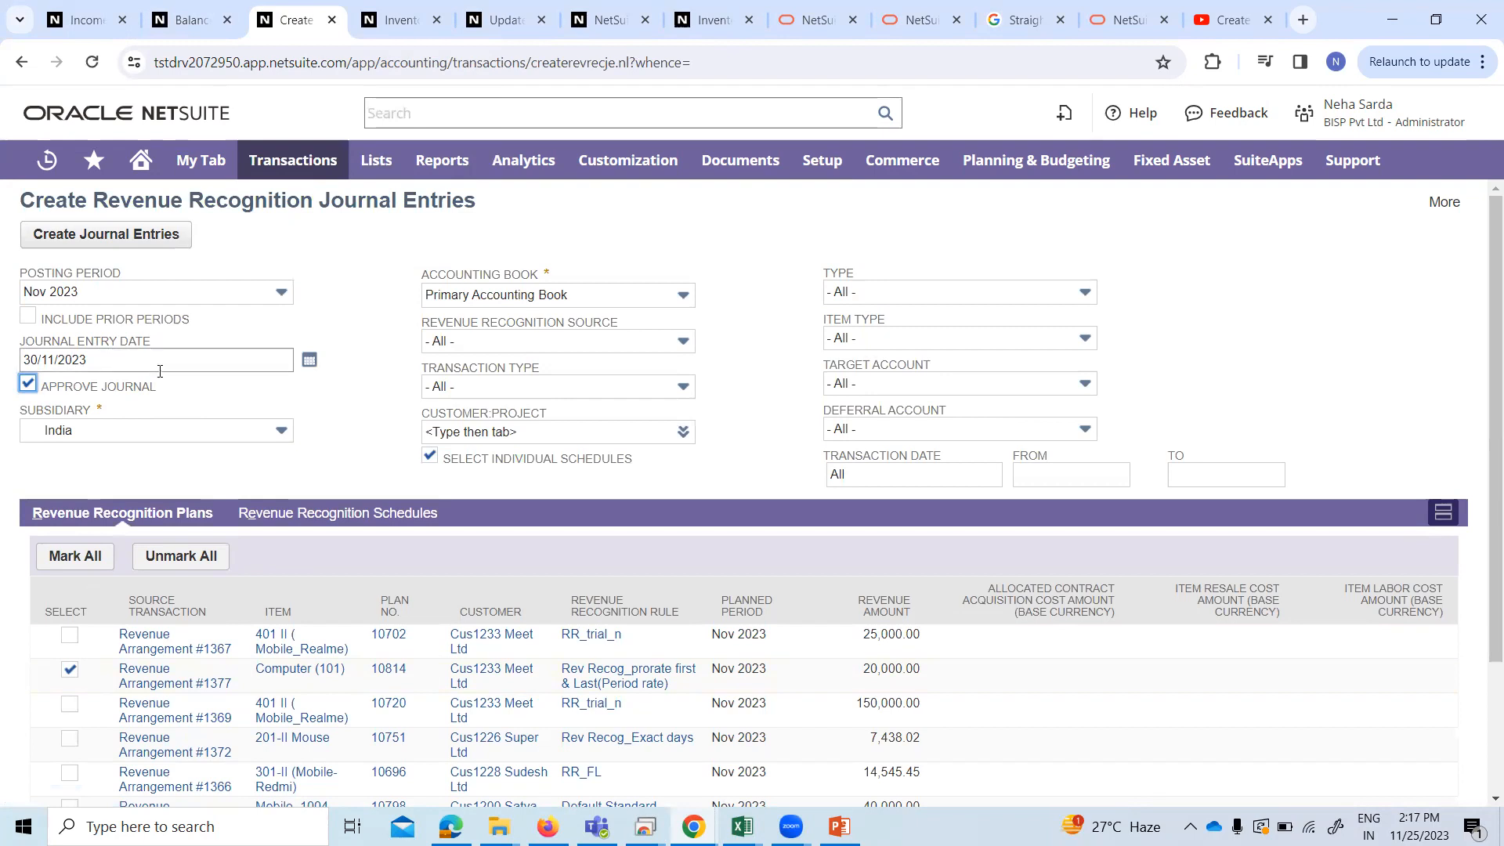
click(116, 240)
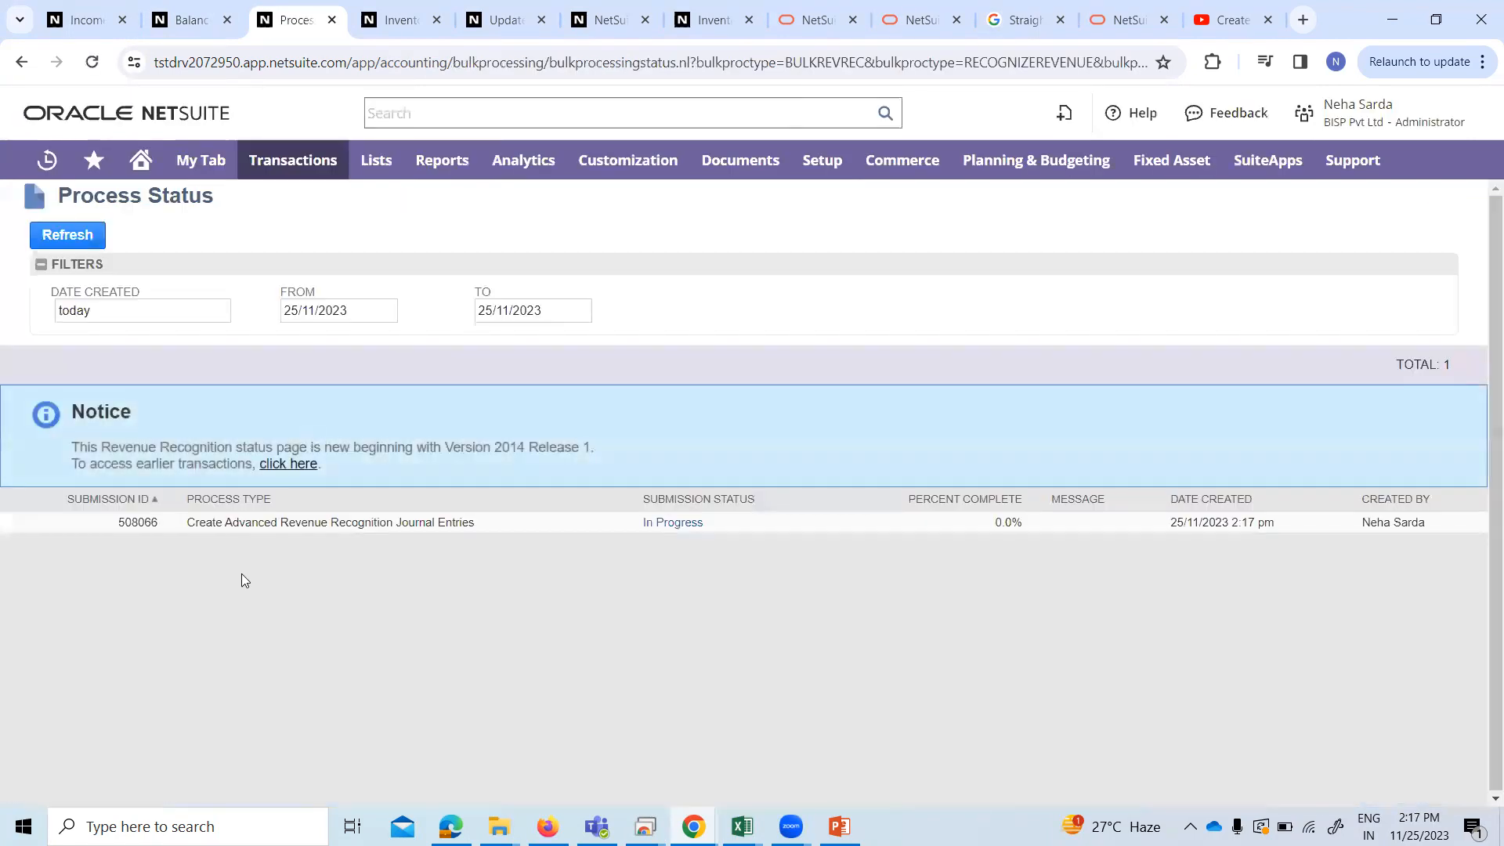
Refresh the process status of the journal creation submission and open the Nov 2023 journal it created.
click(59, 241)
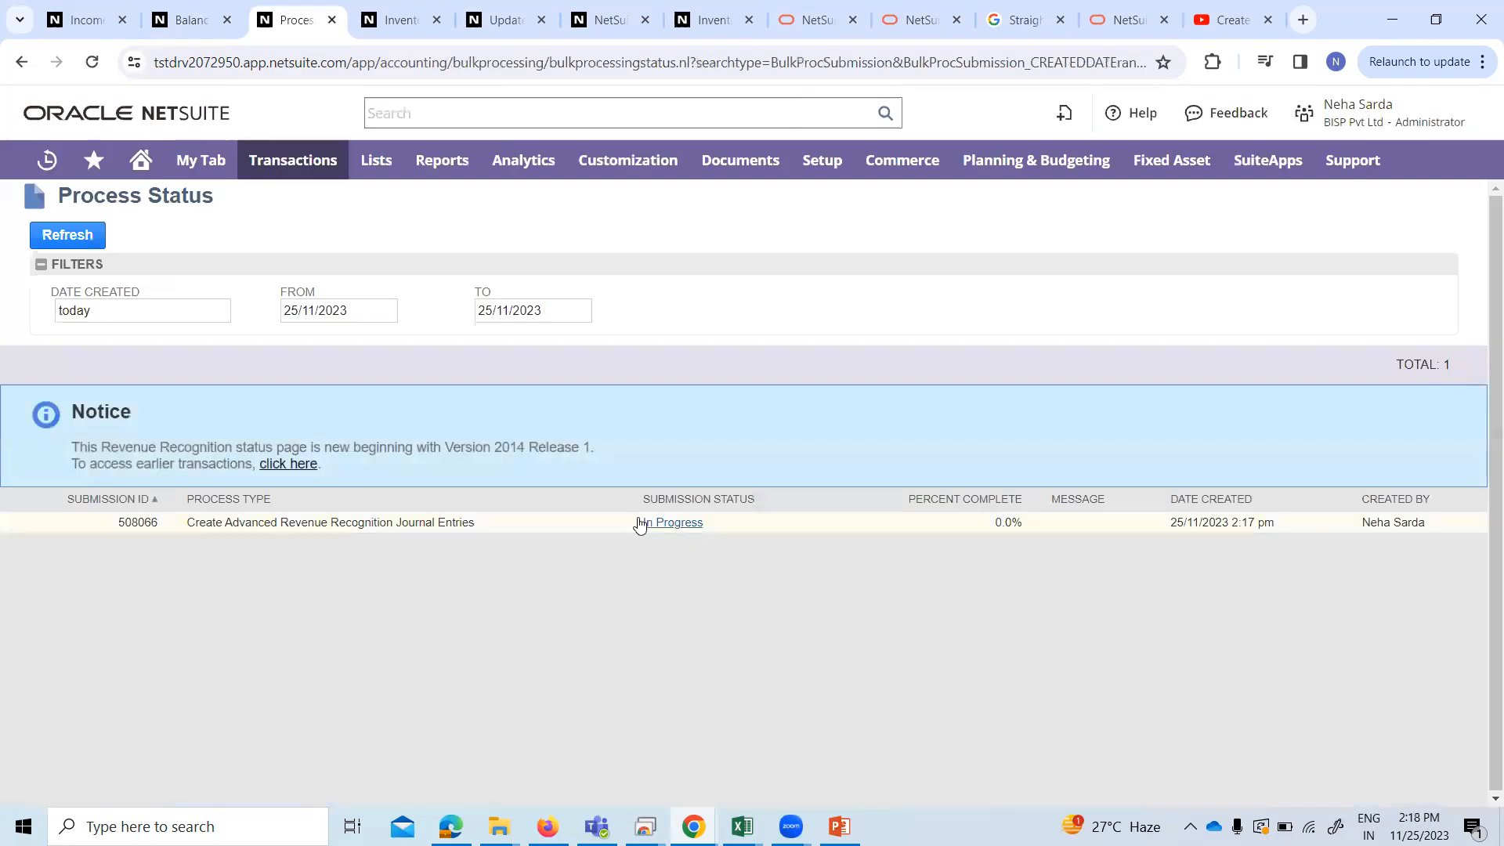
click(86, 238)
click(77, 240)
click(669, 522)
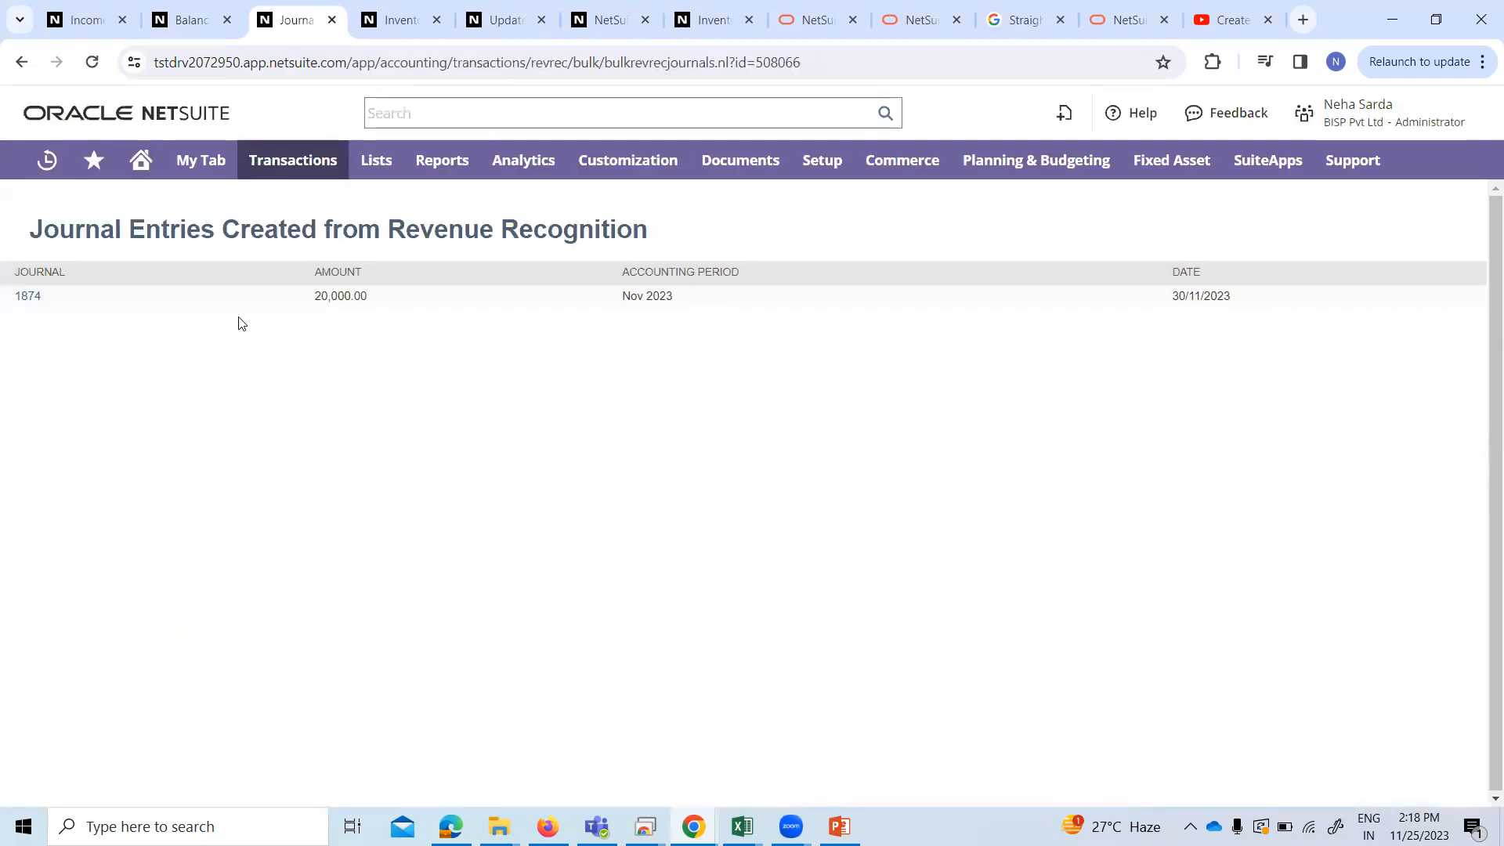
click(27, 297)
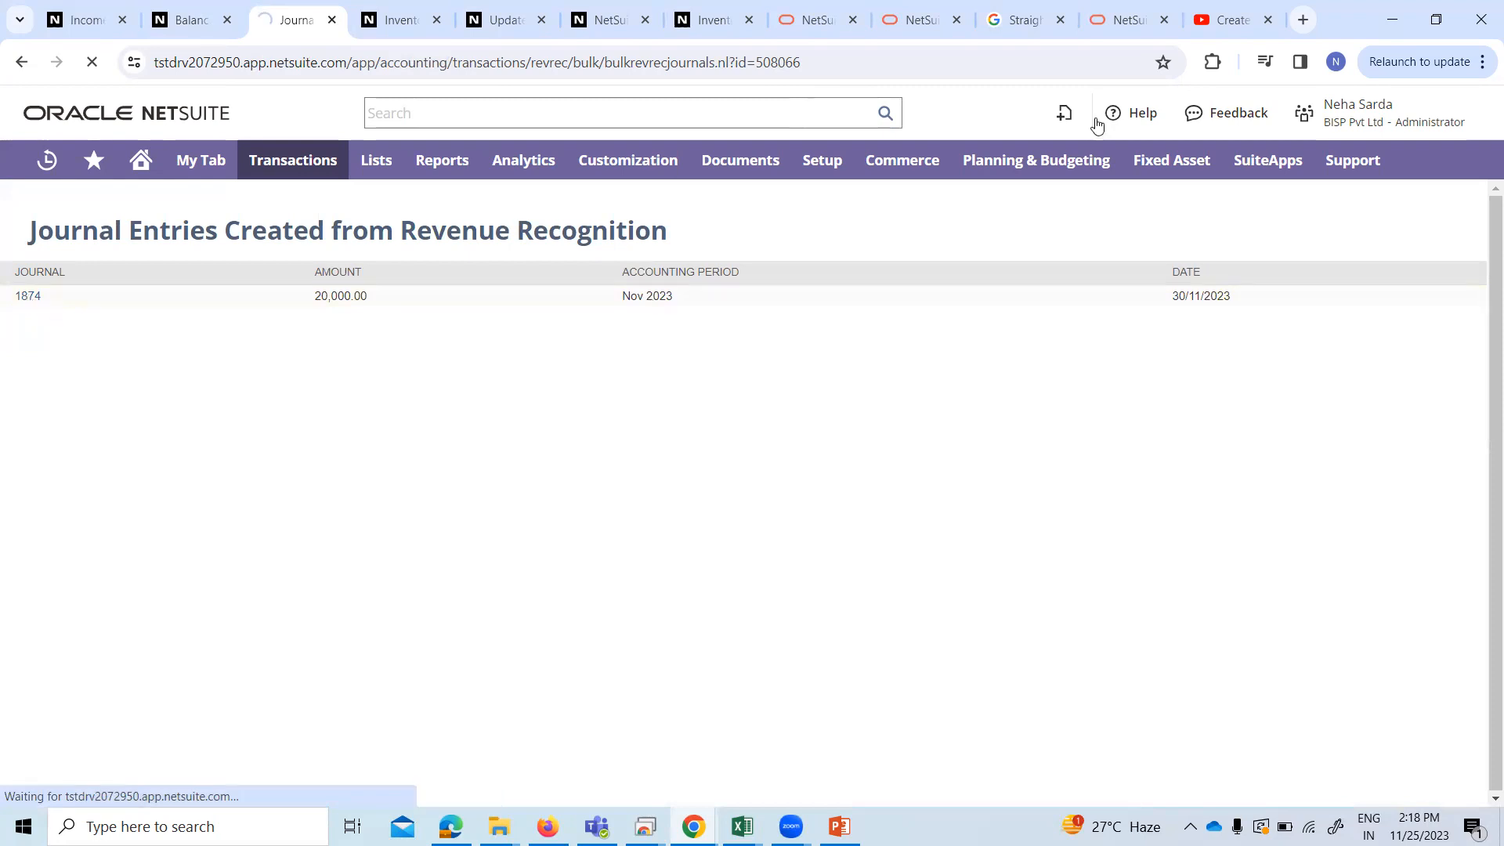
Review the revenue recognition journal and open its GL Impact to check the deferred revenue and revenue postings.
scroll(373, 548, down, 4)
scroll(328, 379, up, 4)
mouse_move(414, 280)
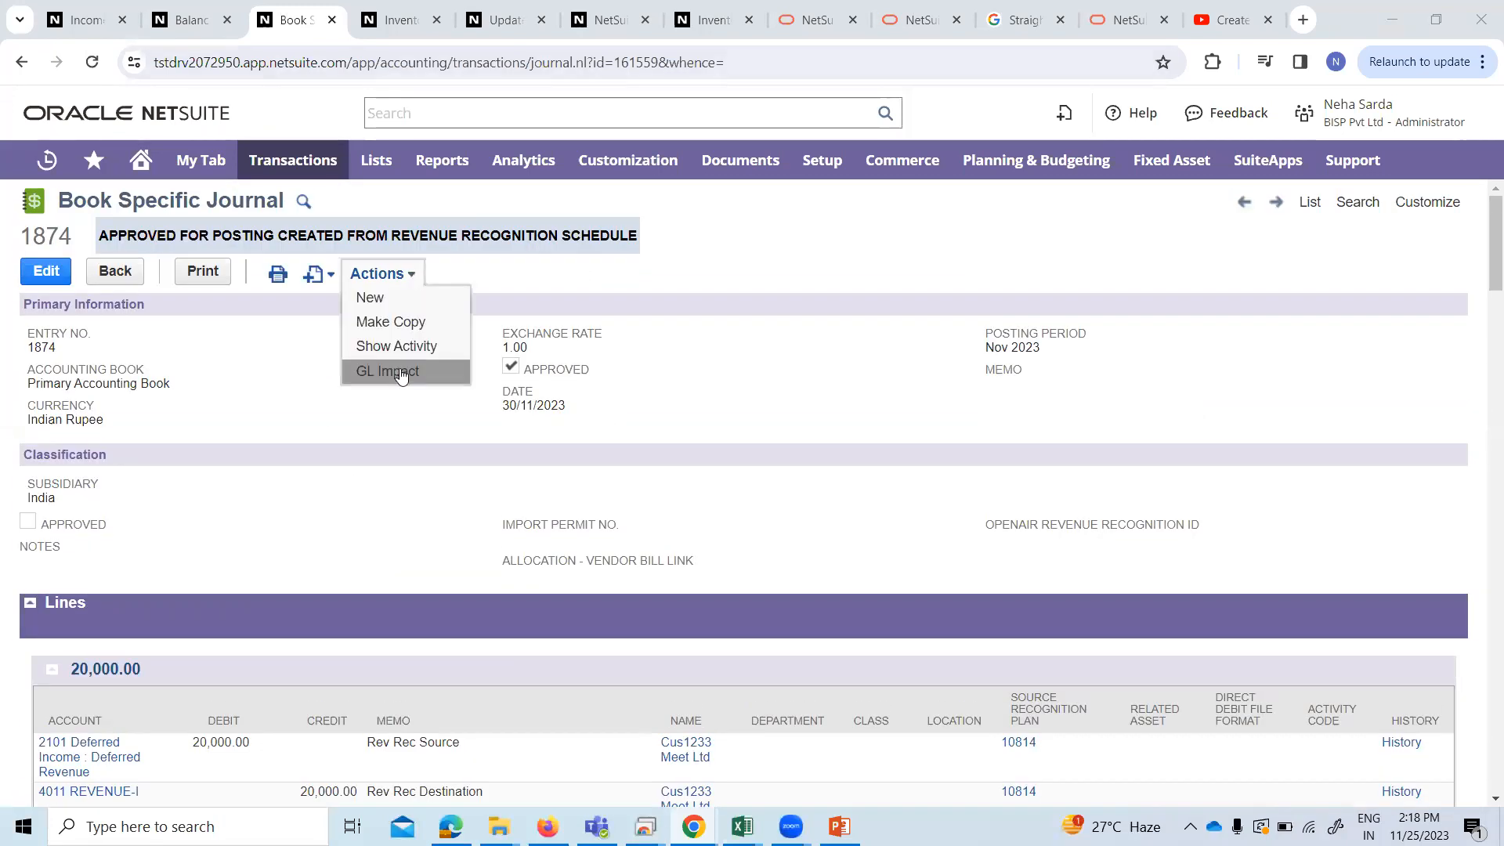
click(398, 371)
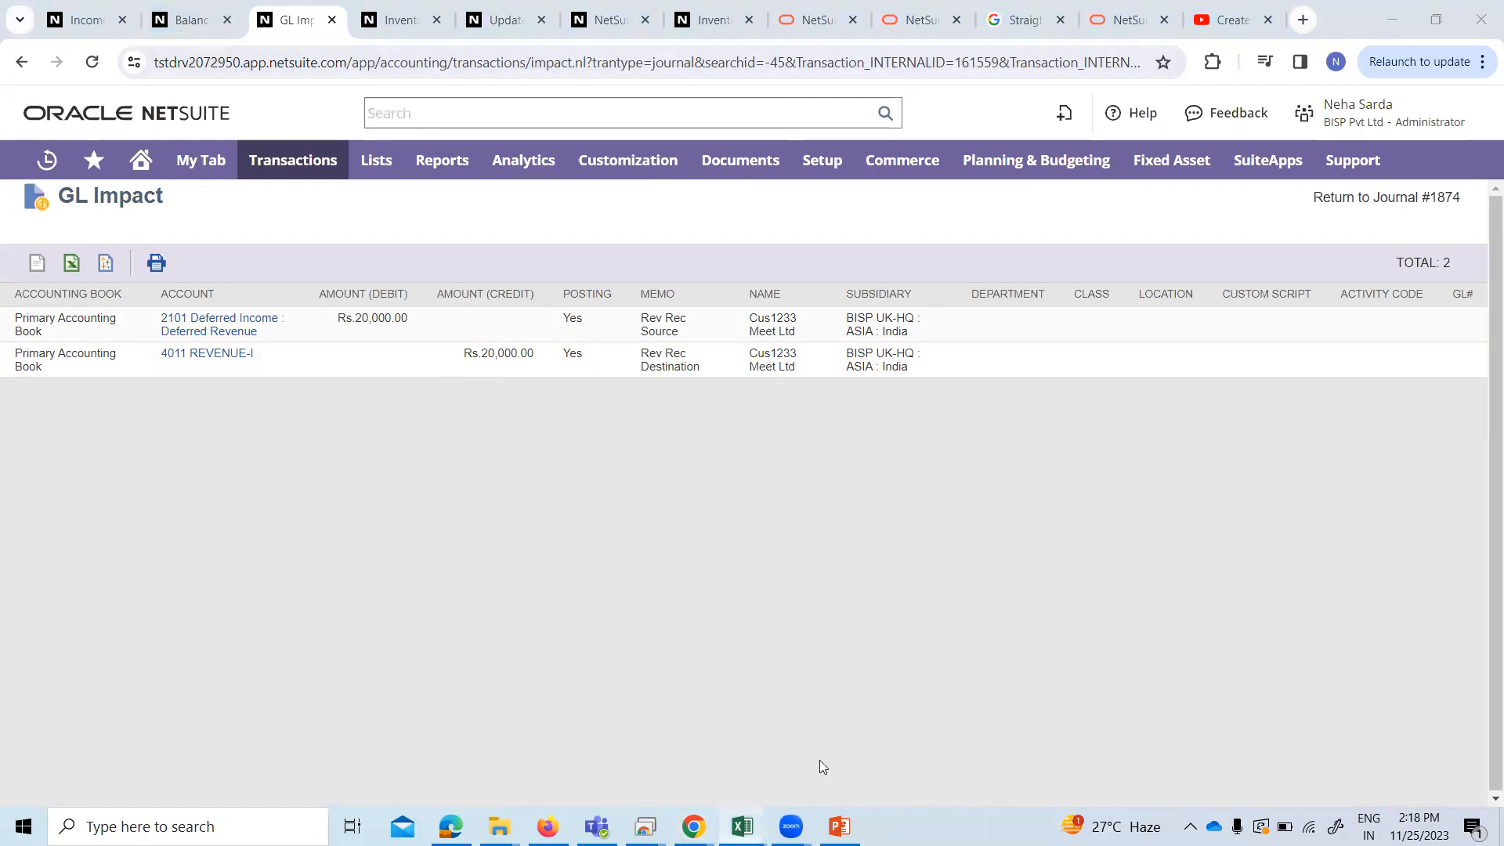
Switch to the RR_cases workbook in Excel and check case 6's Nov Def Revenue to Revenue entry.
mouse_move(742, 827)
click(787, 740)
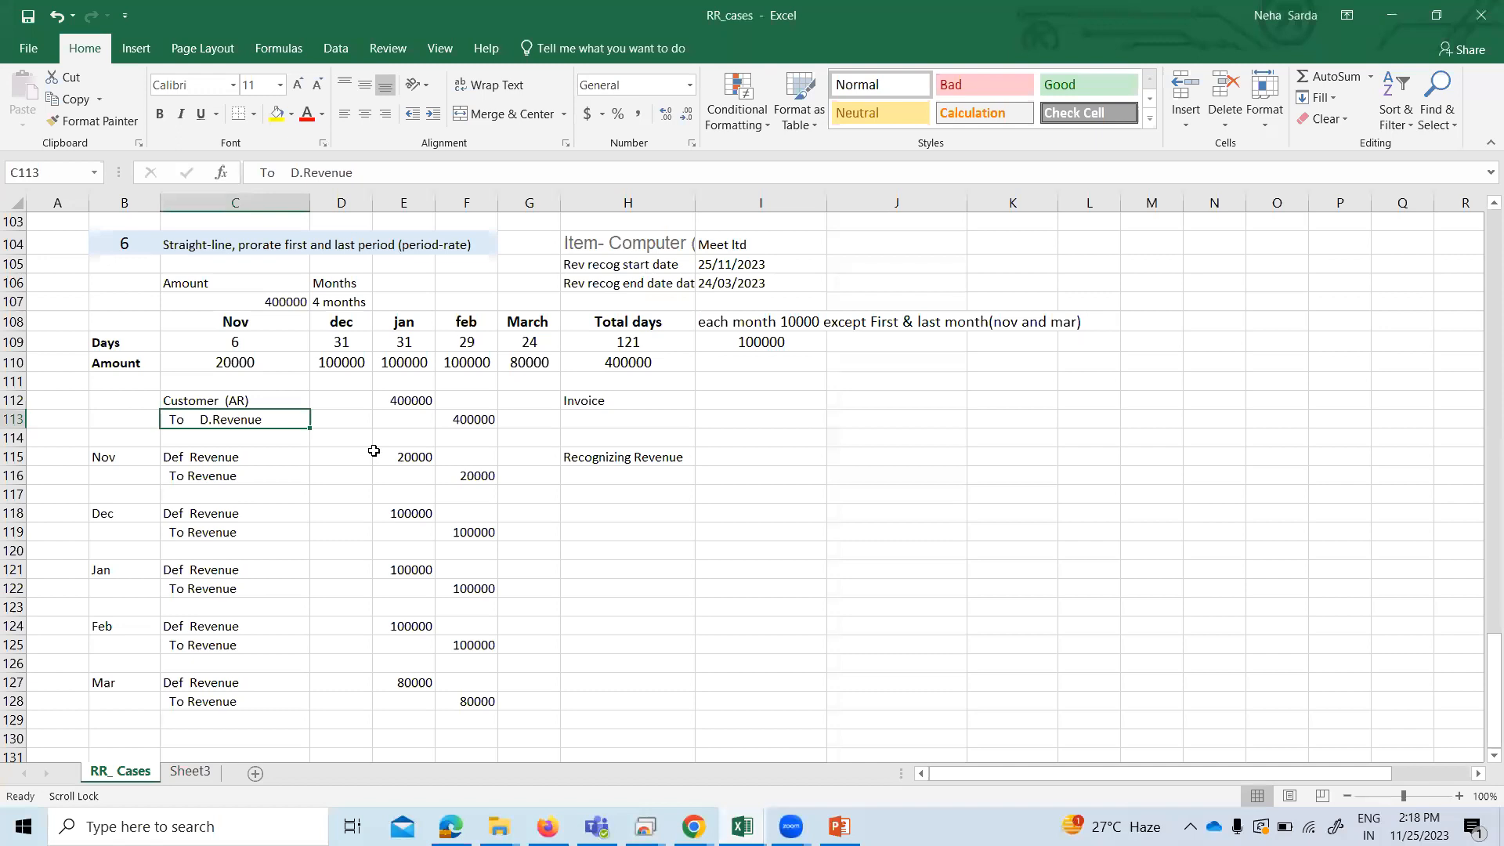
click(141, 458)
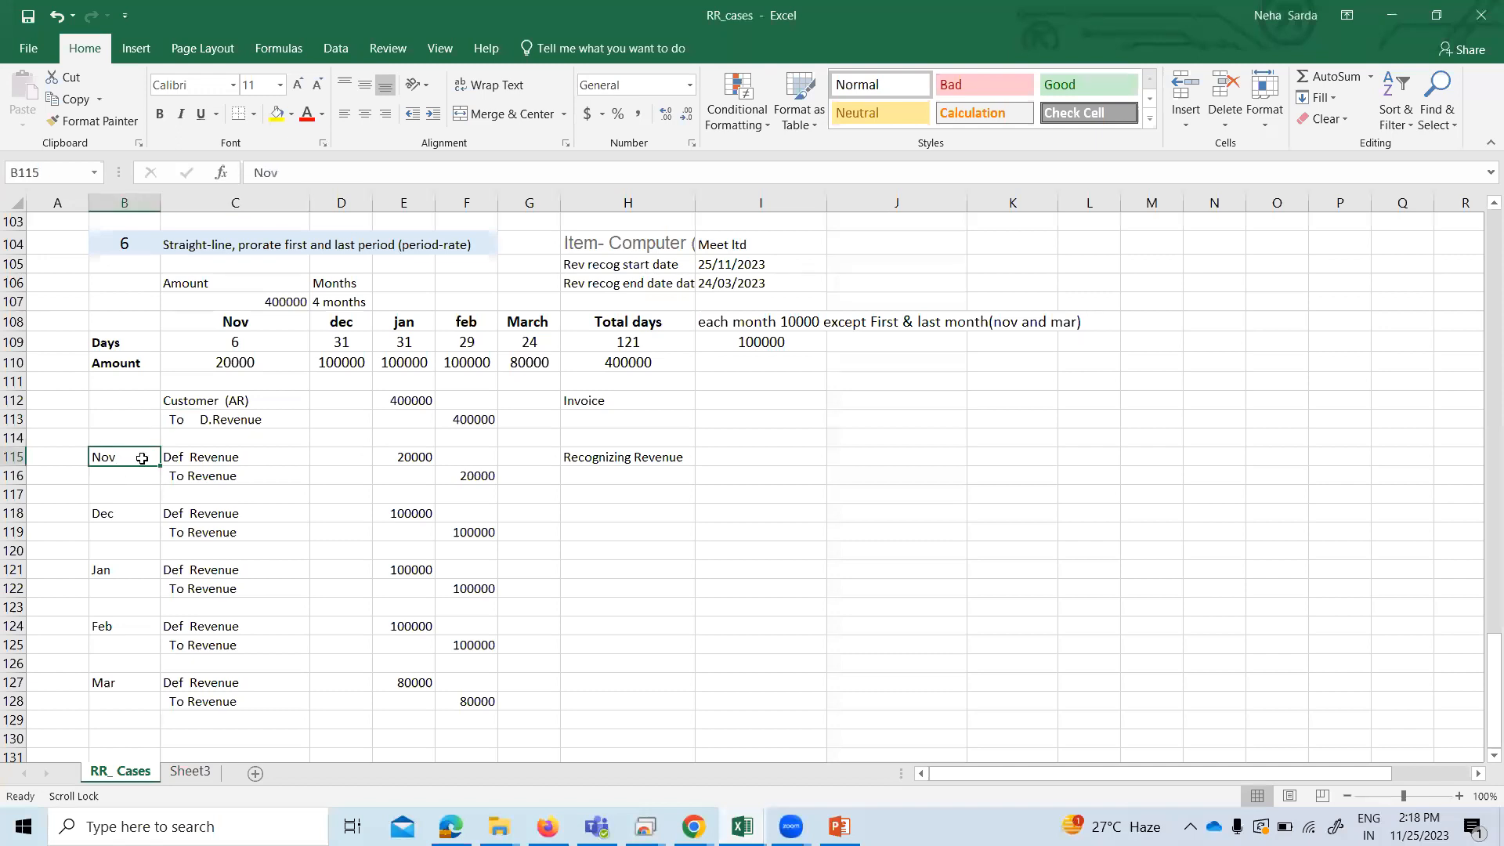
click(272, 463)
click(277, 476)
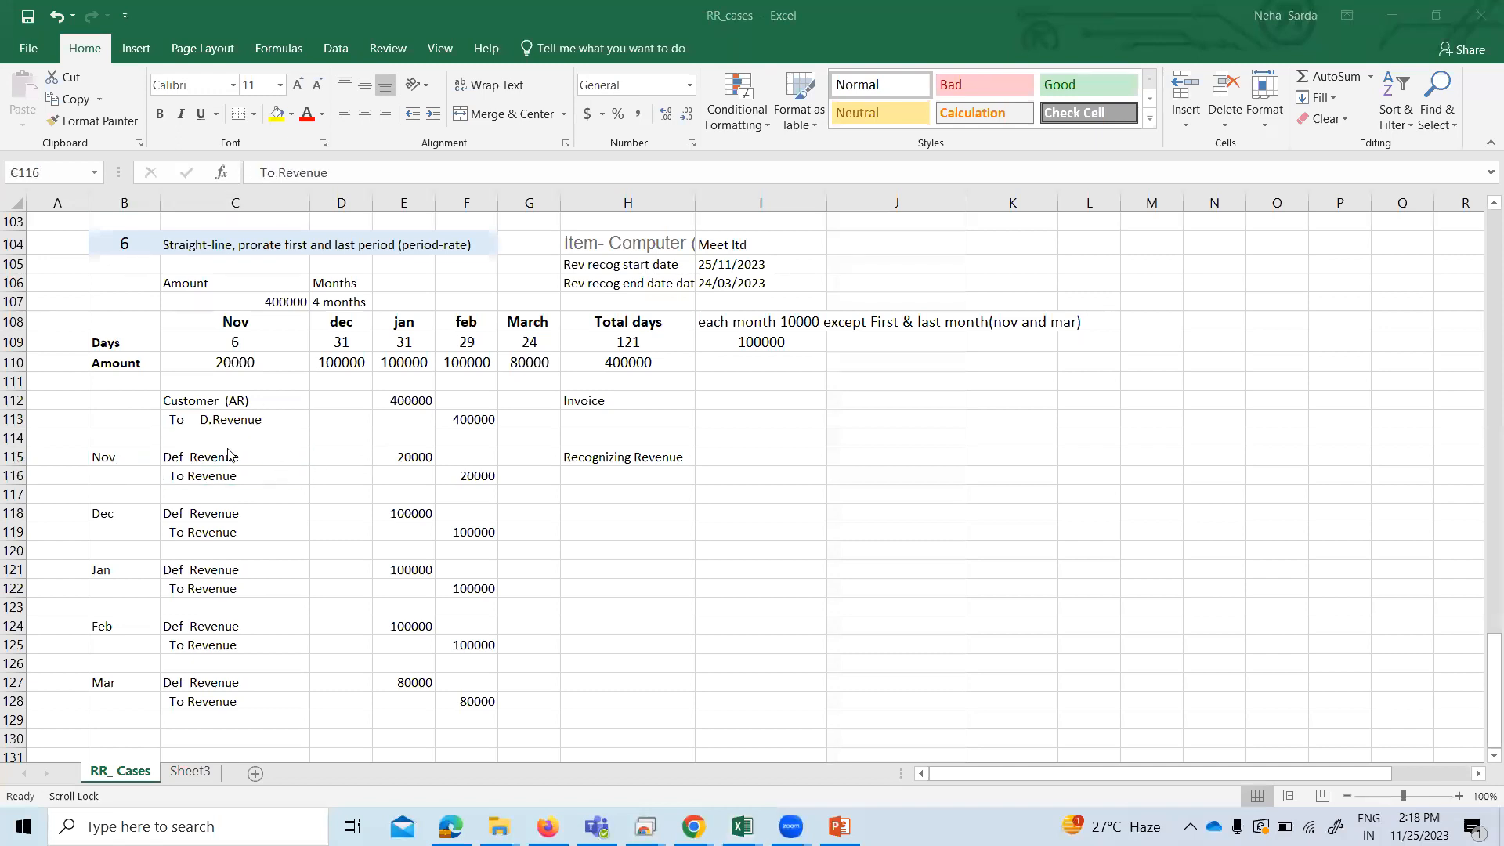
click(485, 499)
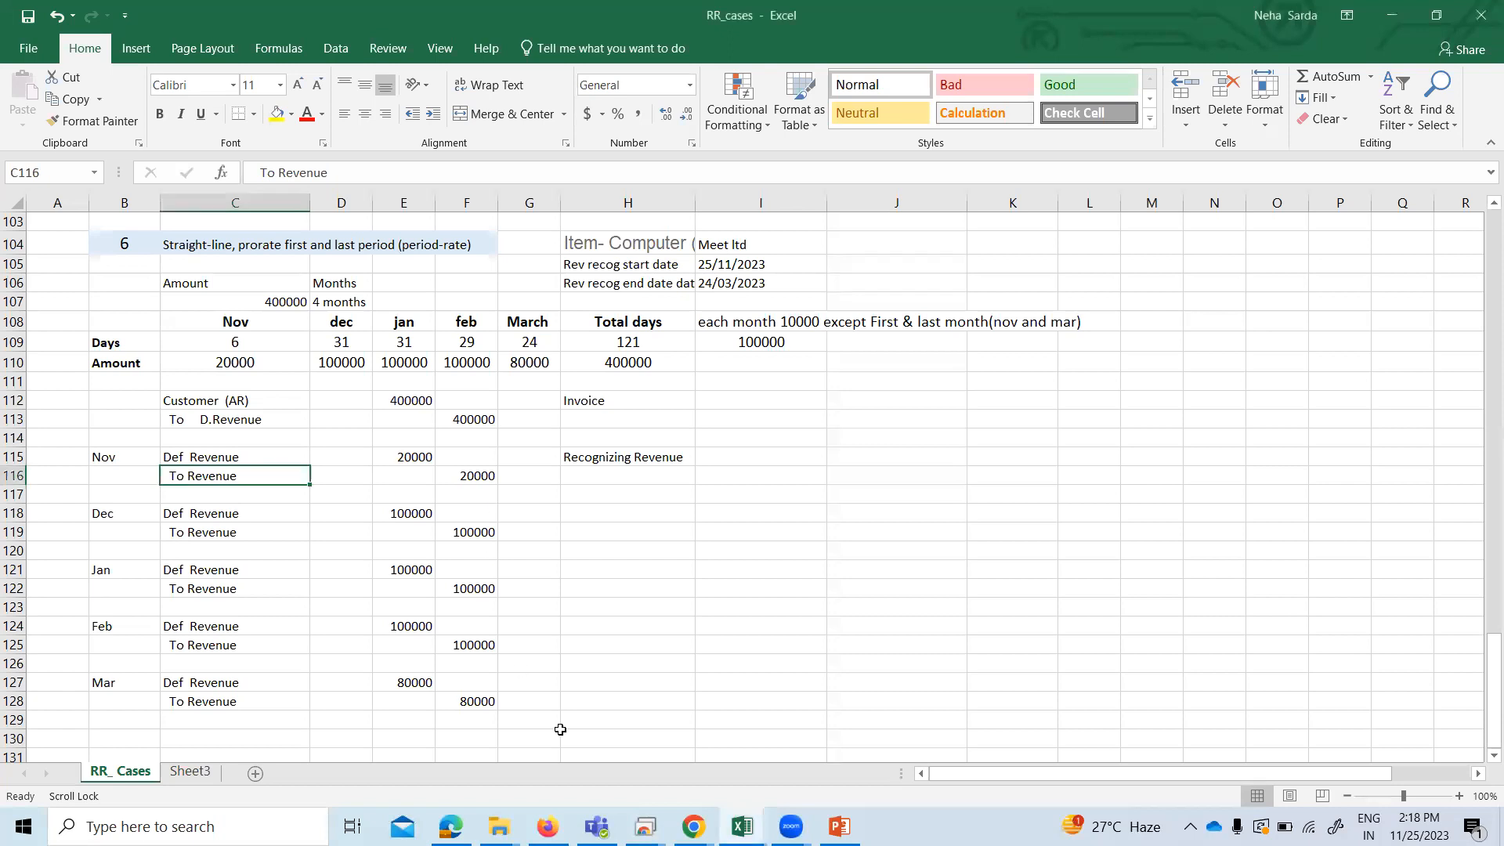
Return to the NetSuite reports window, refresh Balance Sheet Detail and find Meet Ltd's new recognition journal under 2101 - Deferred Revenue.
key(alt+Tab)
mouse_move(694, 826)
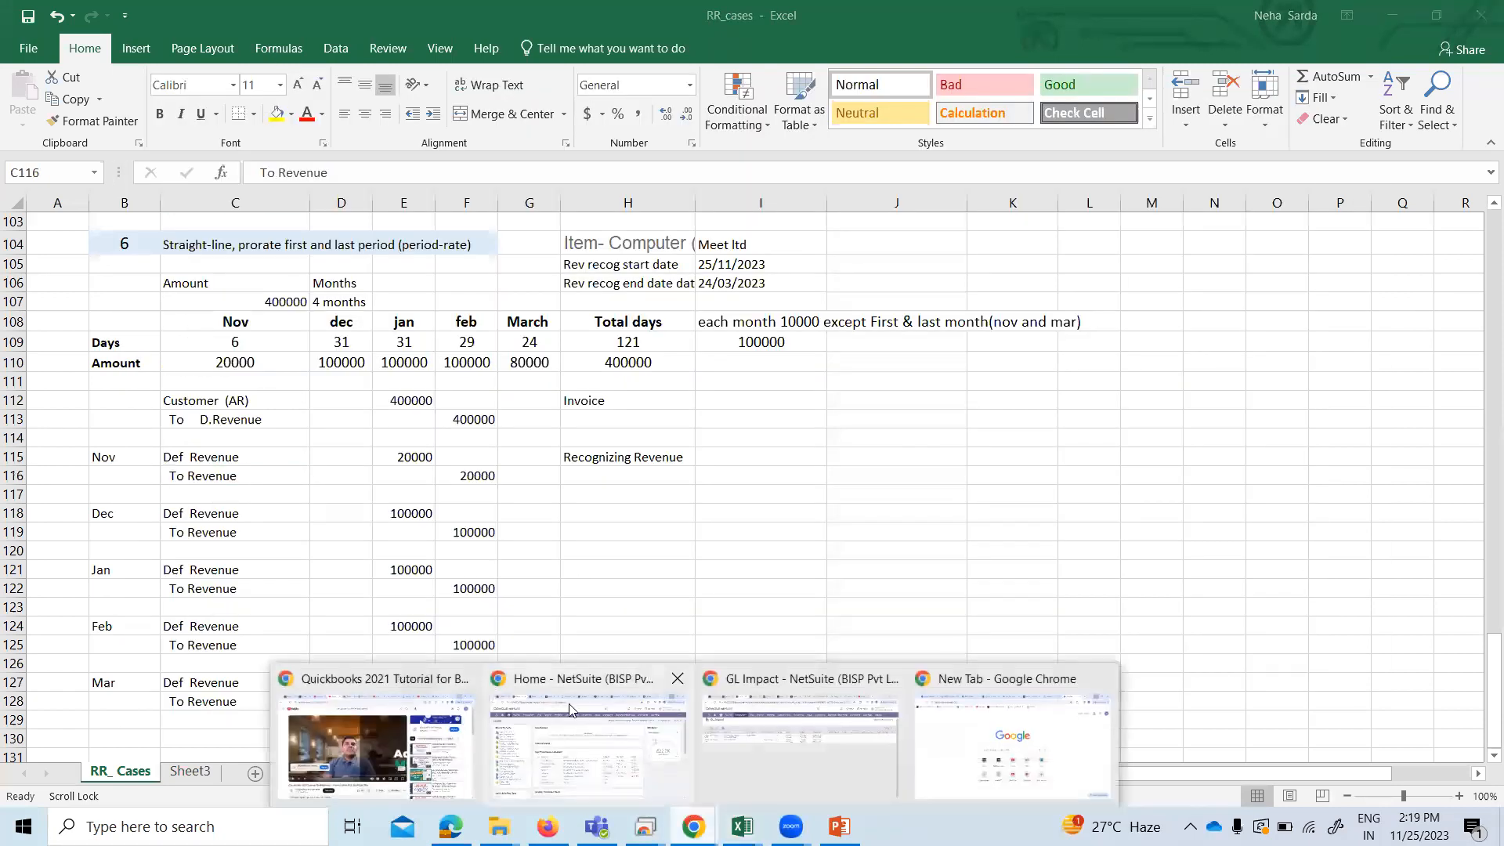
click(570, 711)
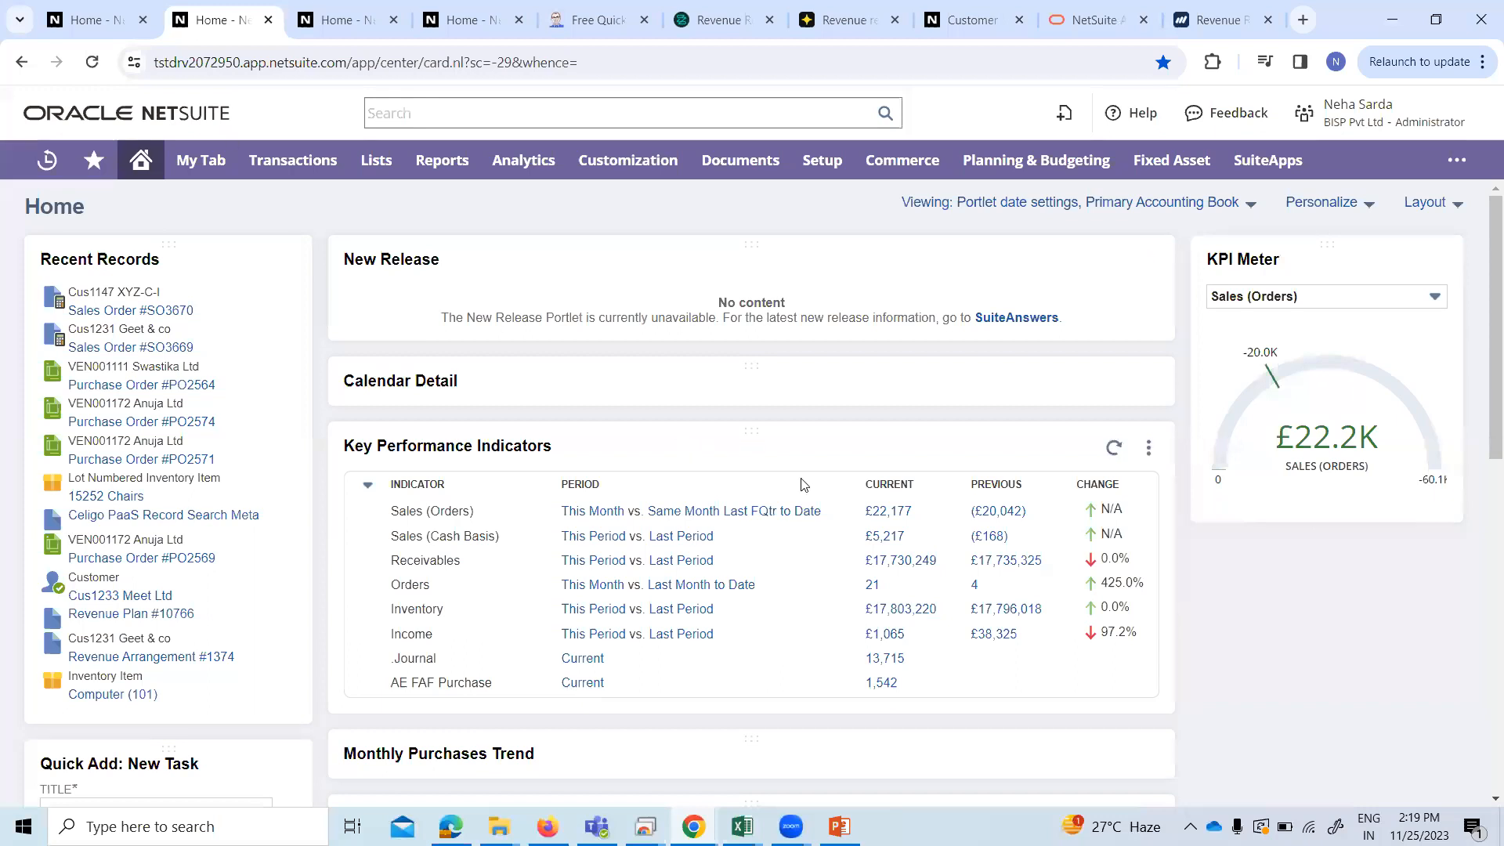
mouse_move(693, 827)
click(823, 760)
click(189, 23)
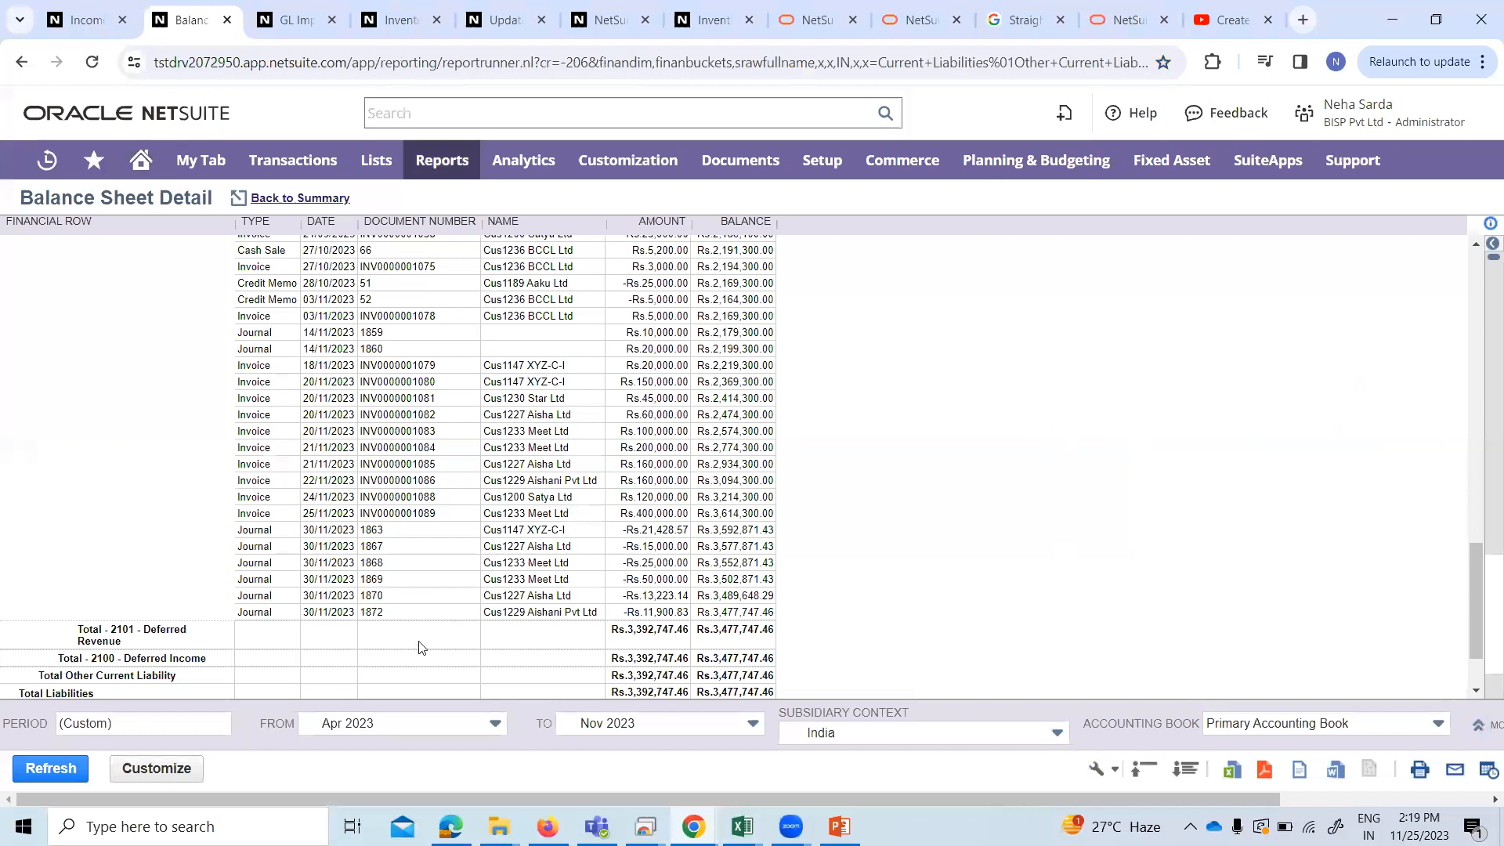
click(49, 768)
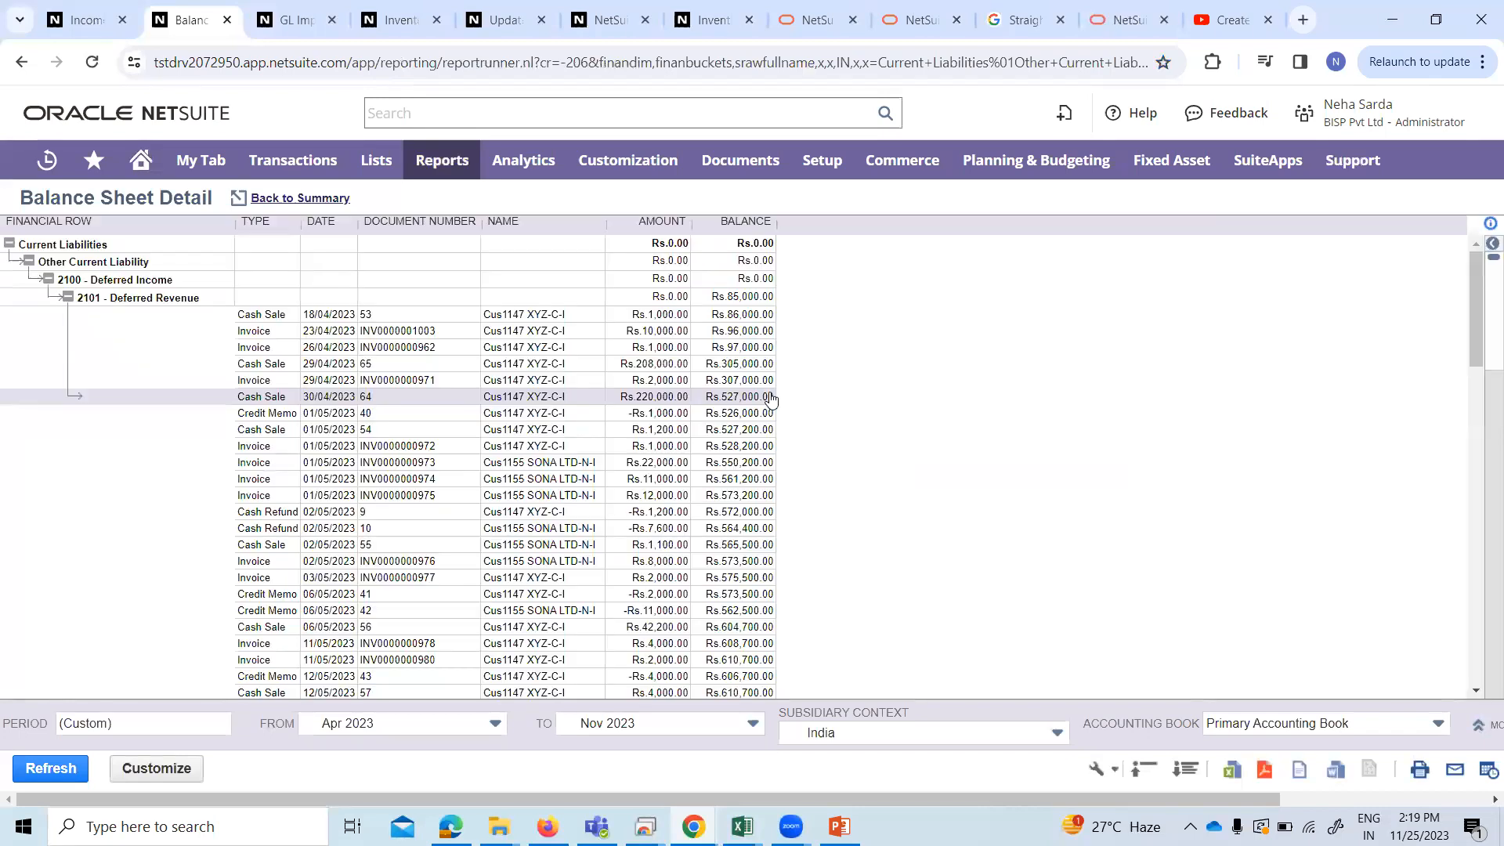
scroll(616, 509, down, 15)
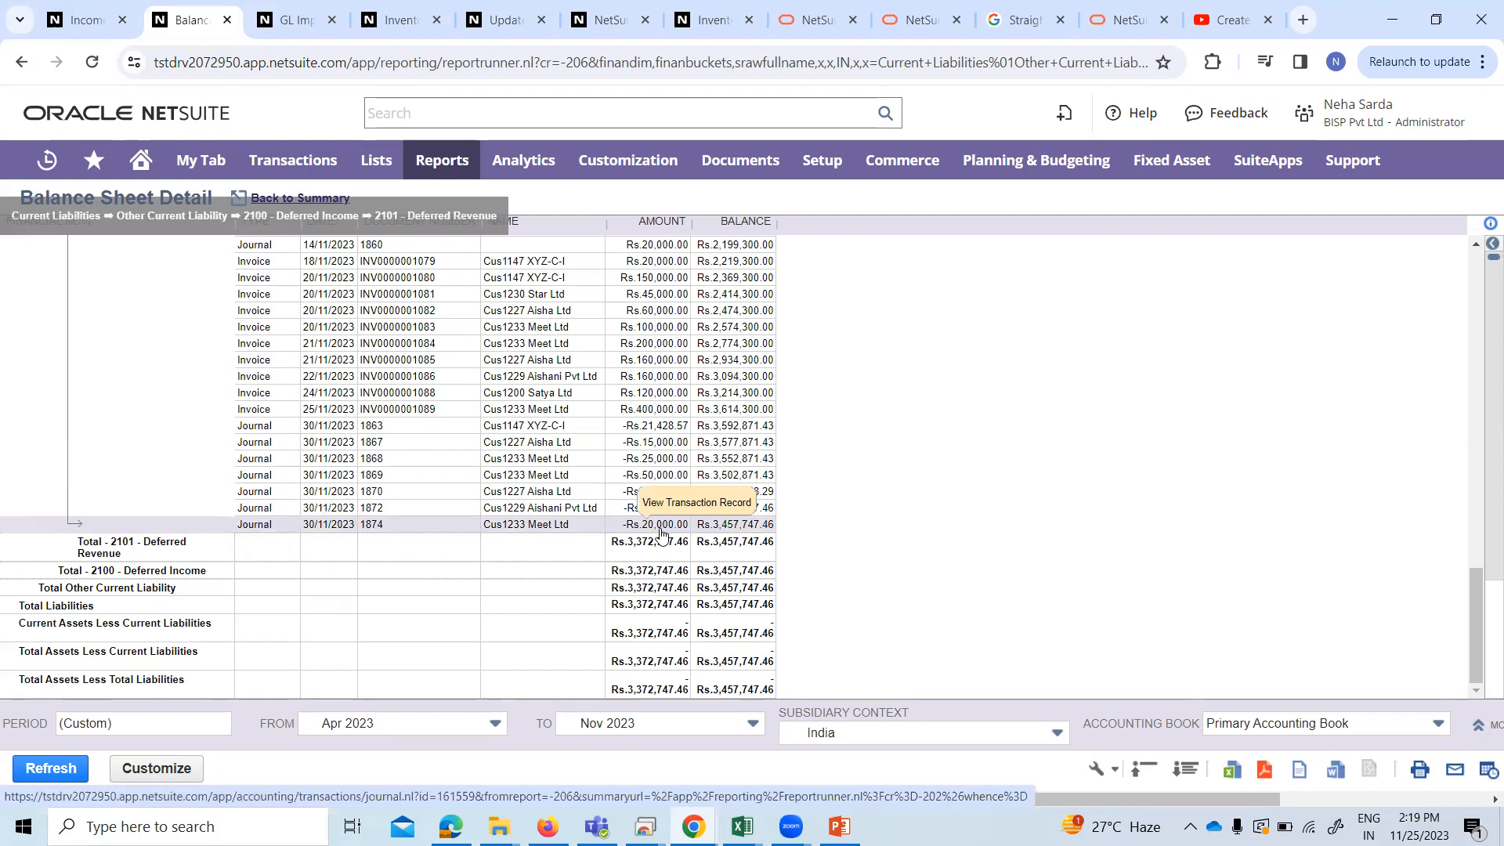
Refresh Income Statement Detail to check the new journal under 4011 - REVENUE-I, and go back through the Balance Sheet Detail entries.
click(75, 22)
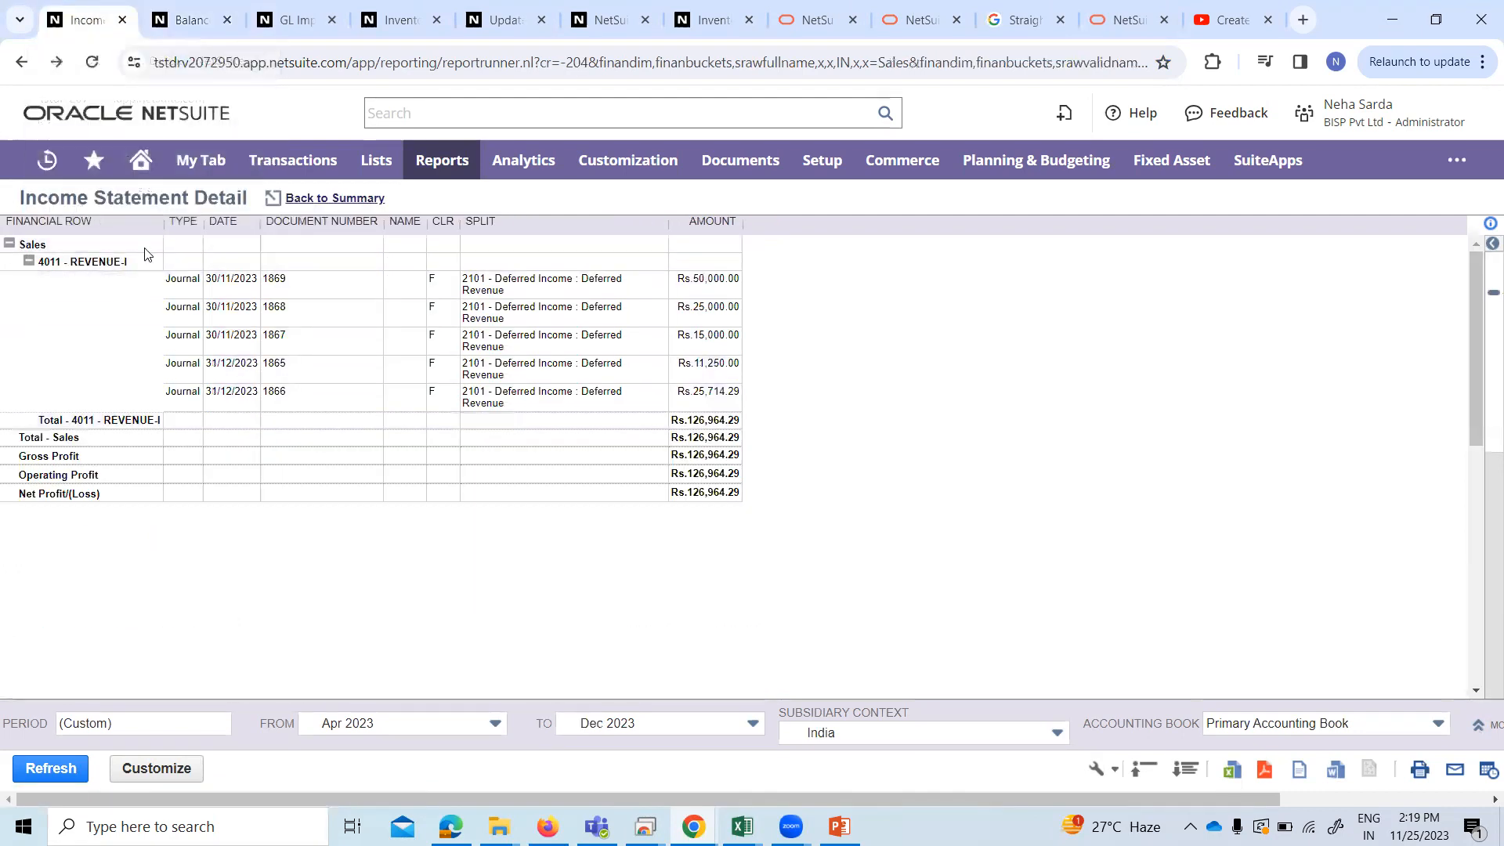
click(54, 768)
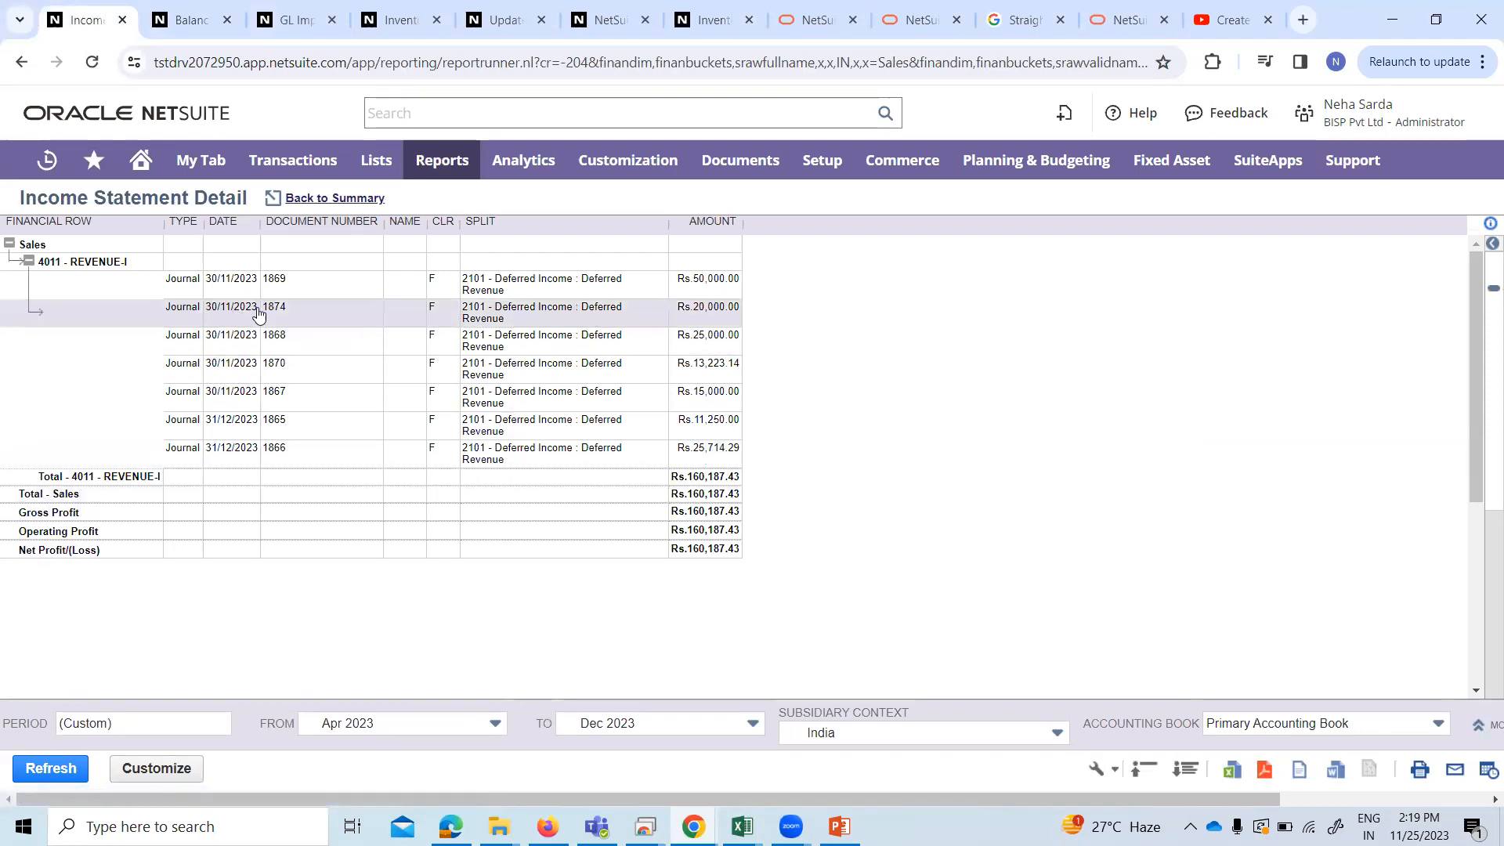
click(185, 23)
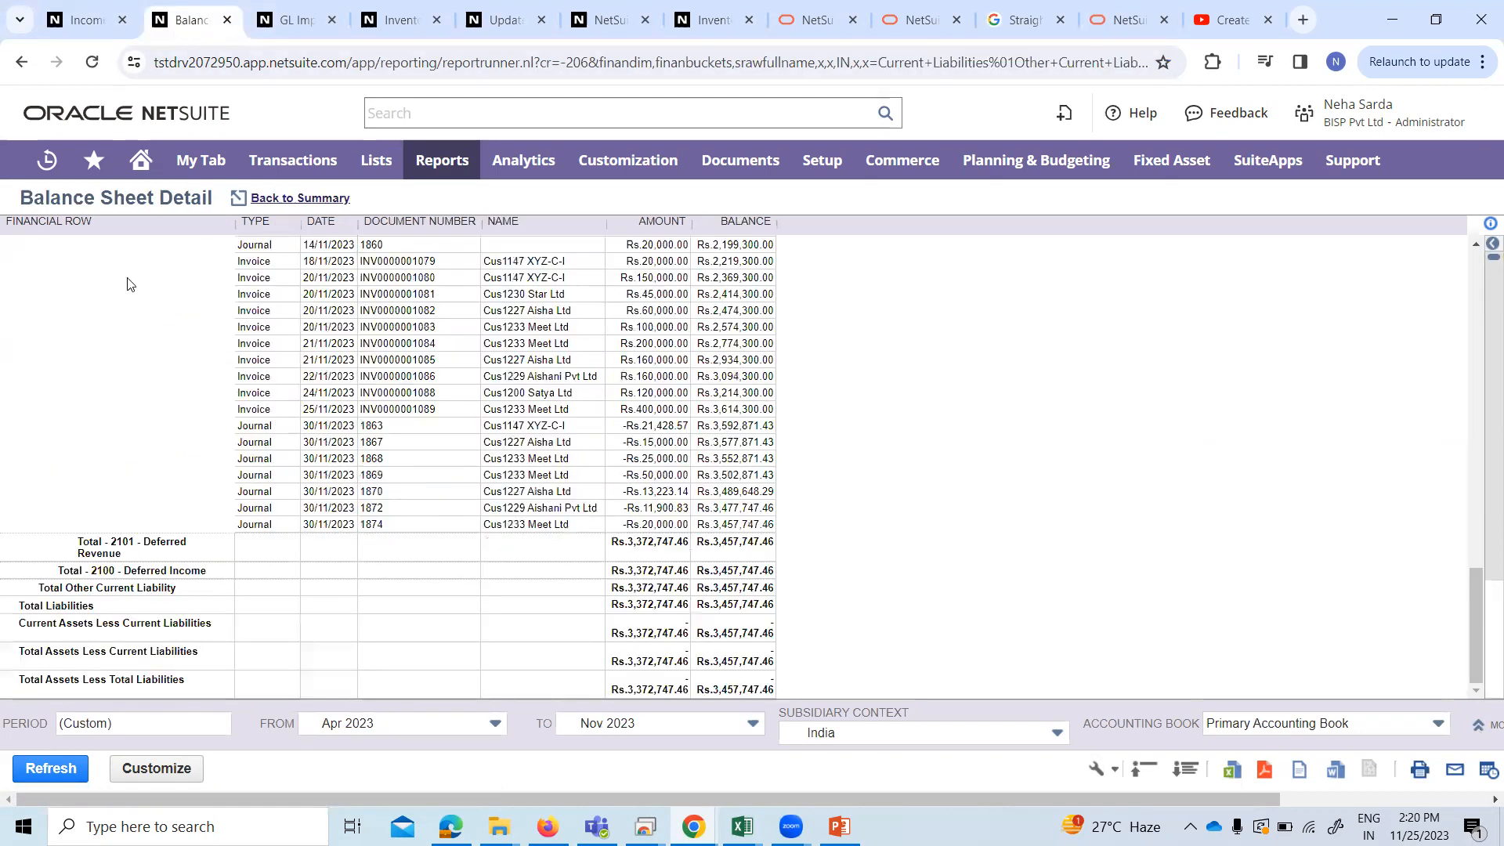
scroll(797, 565, up, 10)
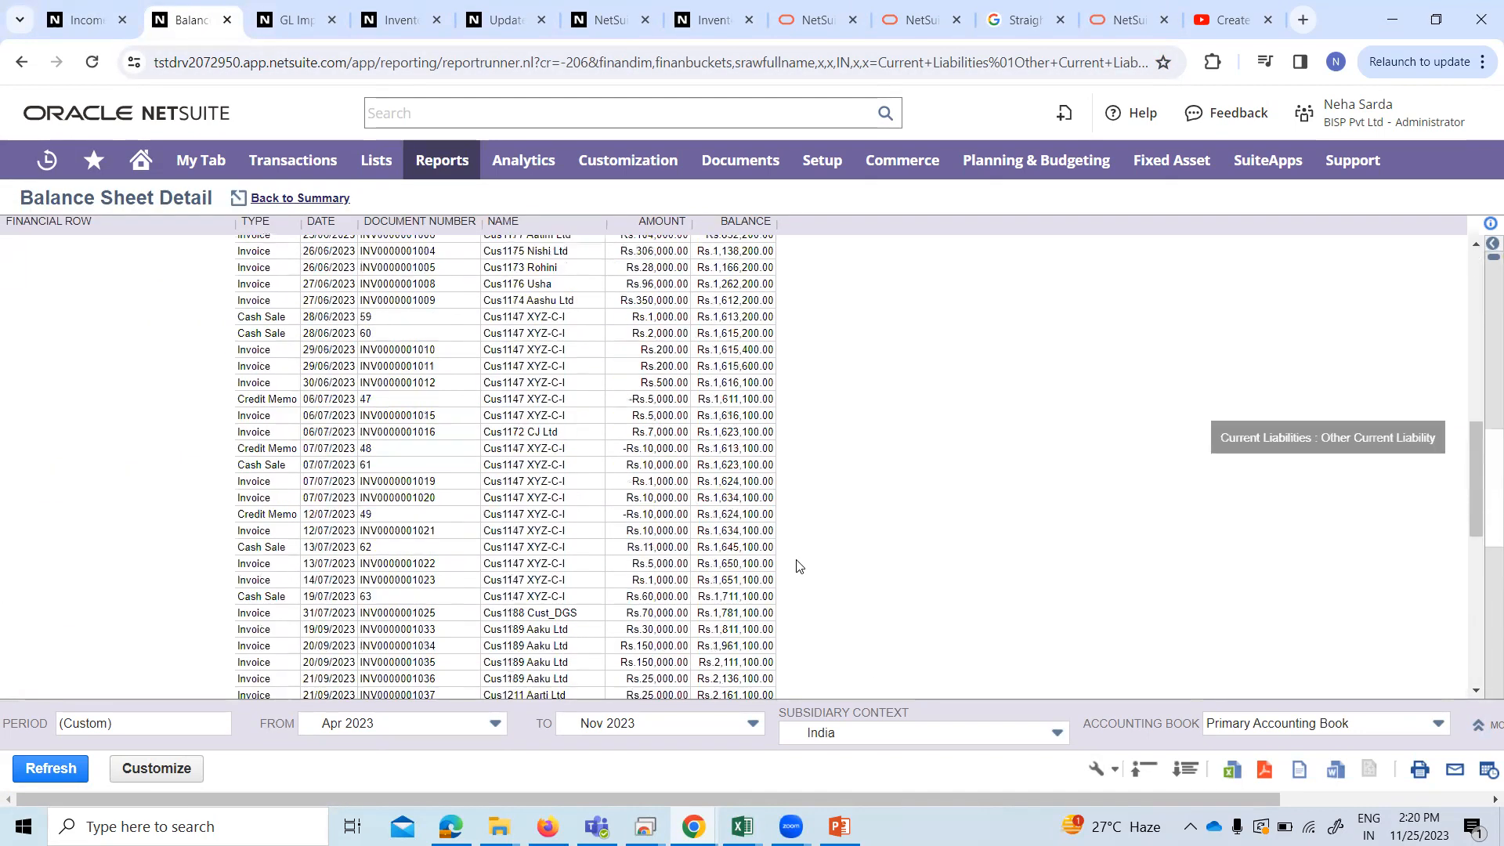